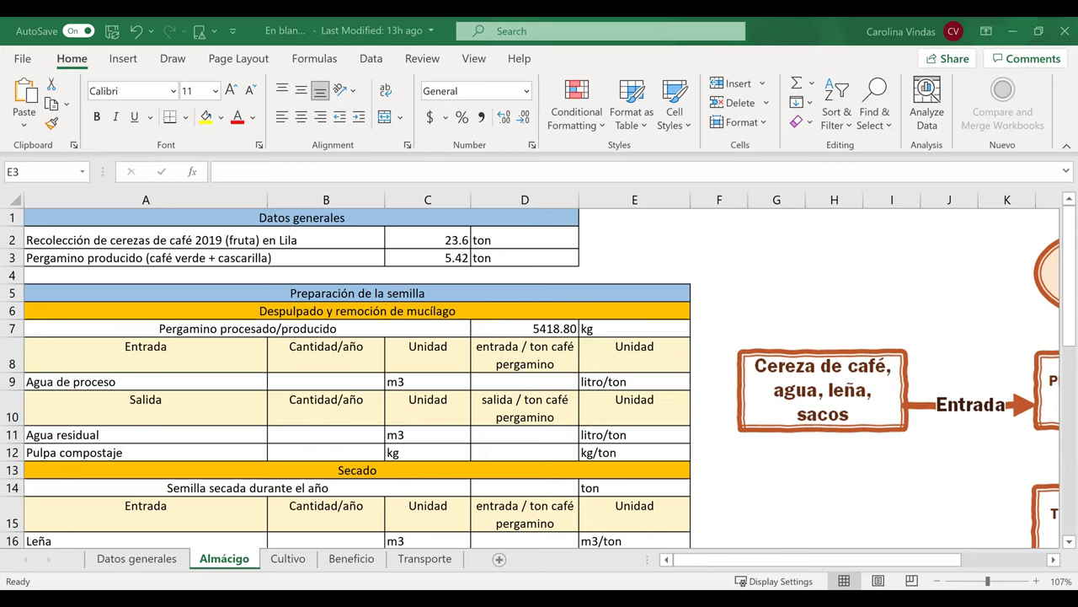
Examine the Almácigo sheet's general data and the quantity and unit cells of the seed preparation table.
click(136, 558)
click(220, 563)
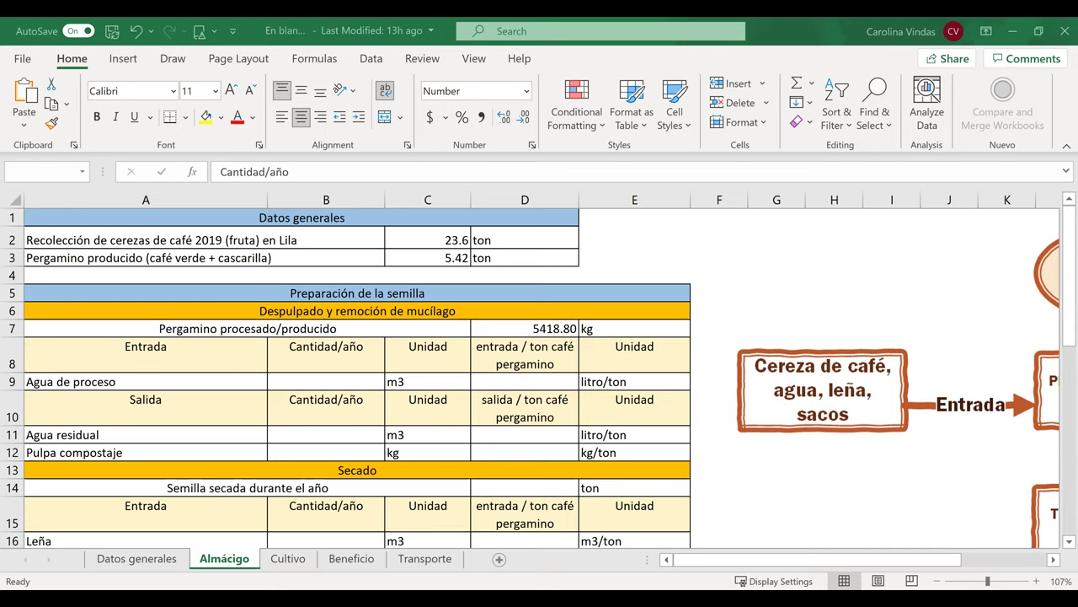
click(620, 381)
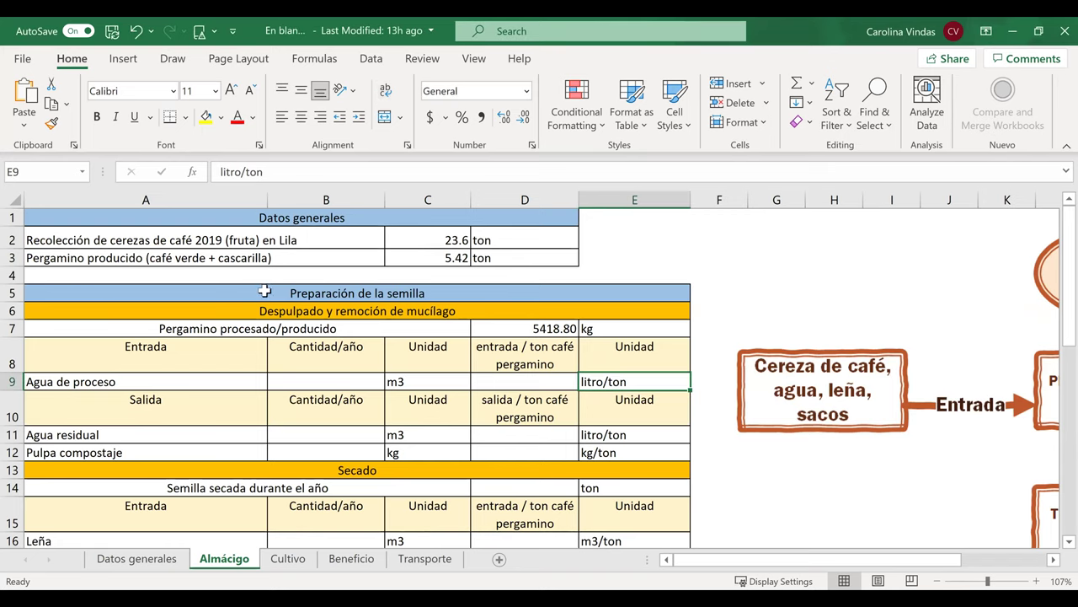
click(265, 291)
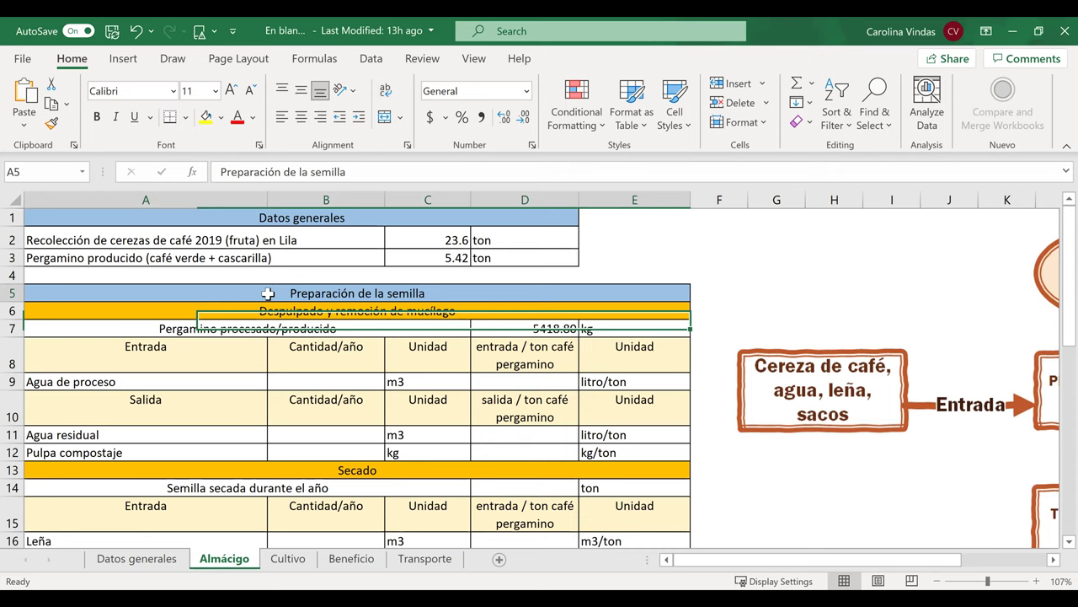
click(328, 381)
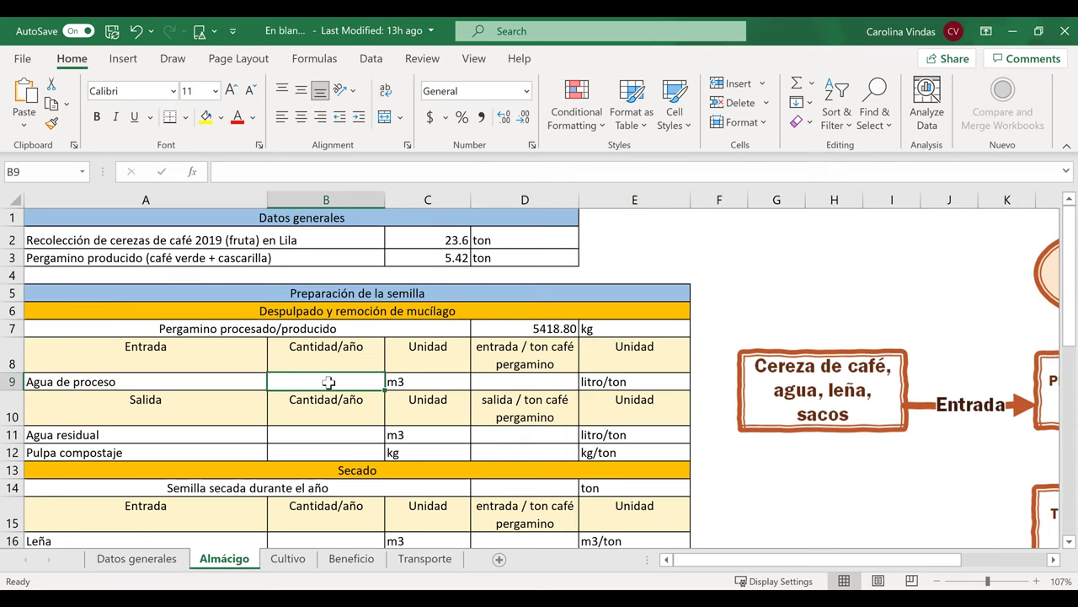
click(381, 257)
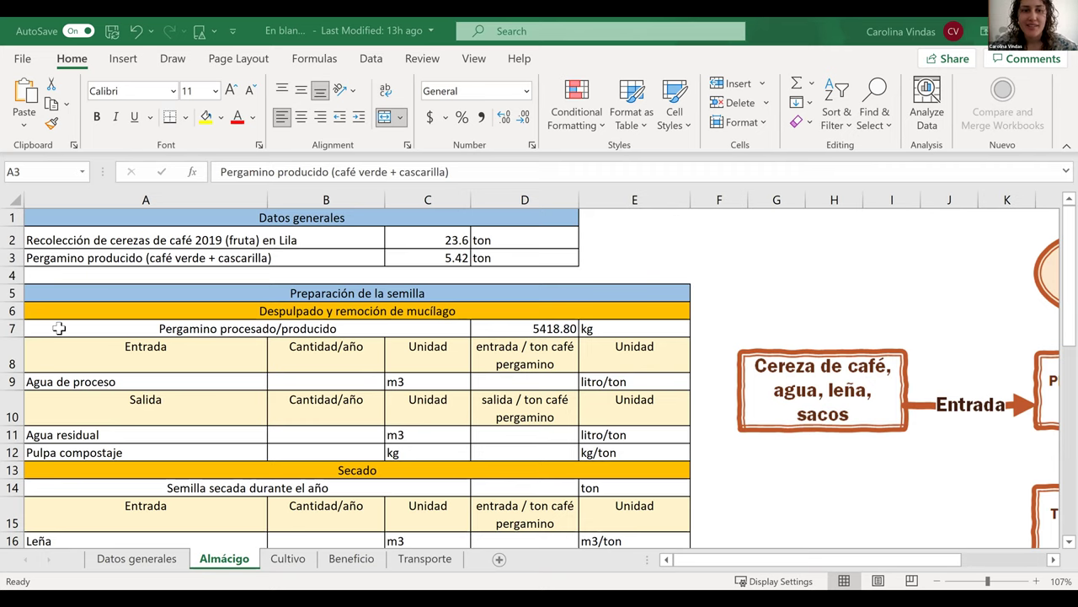
click(148, 234)
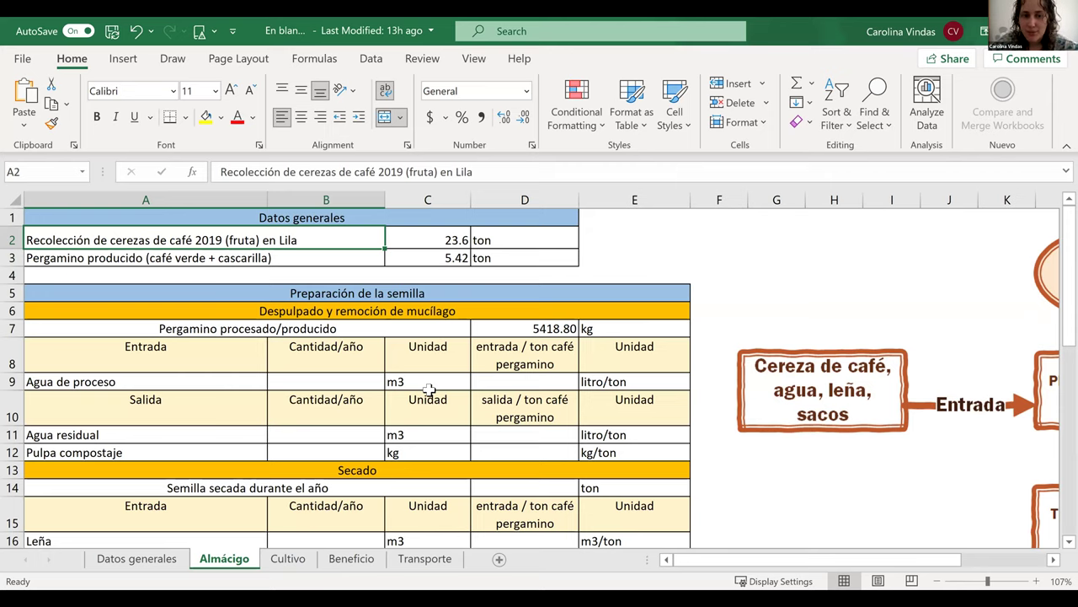
click(429, 388)
click(398, 453)
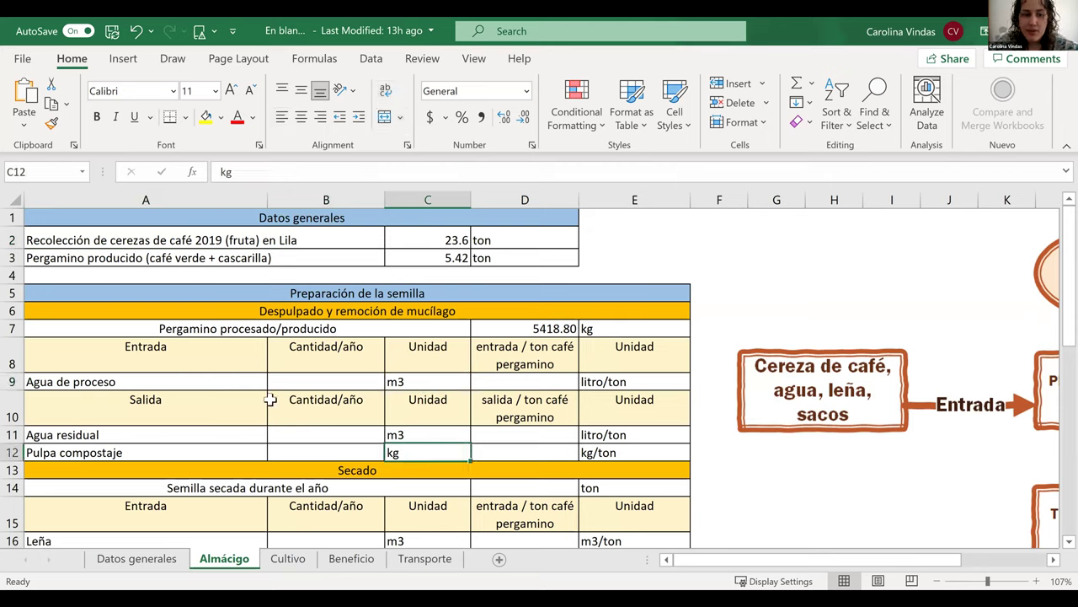
click(271, 401)
click(384, 331)
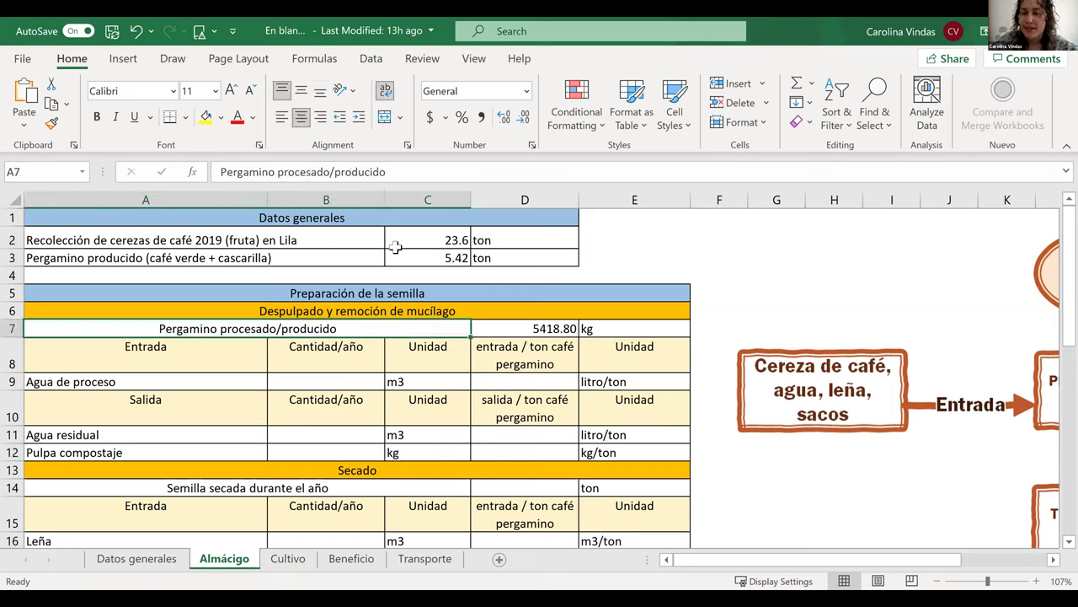
Look over the Almácigo flow diagram beside the table, including the inputs and outputs of seed preparation.
click(642, 247)
click(692, 275)
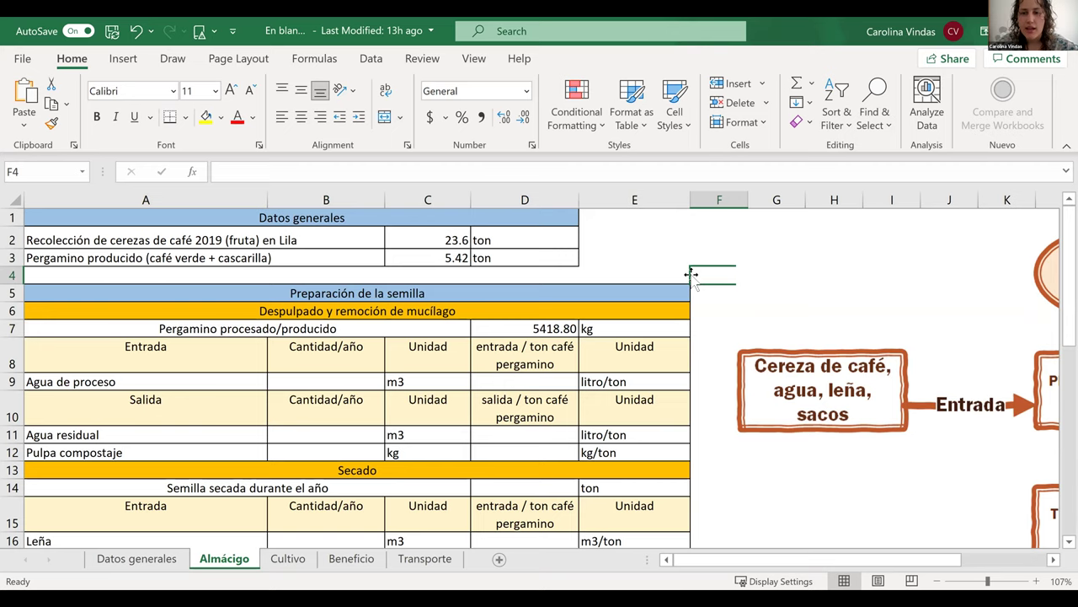
scroll(691, 275, right, 3)
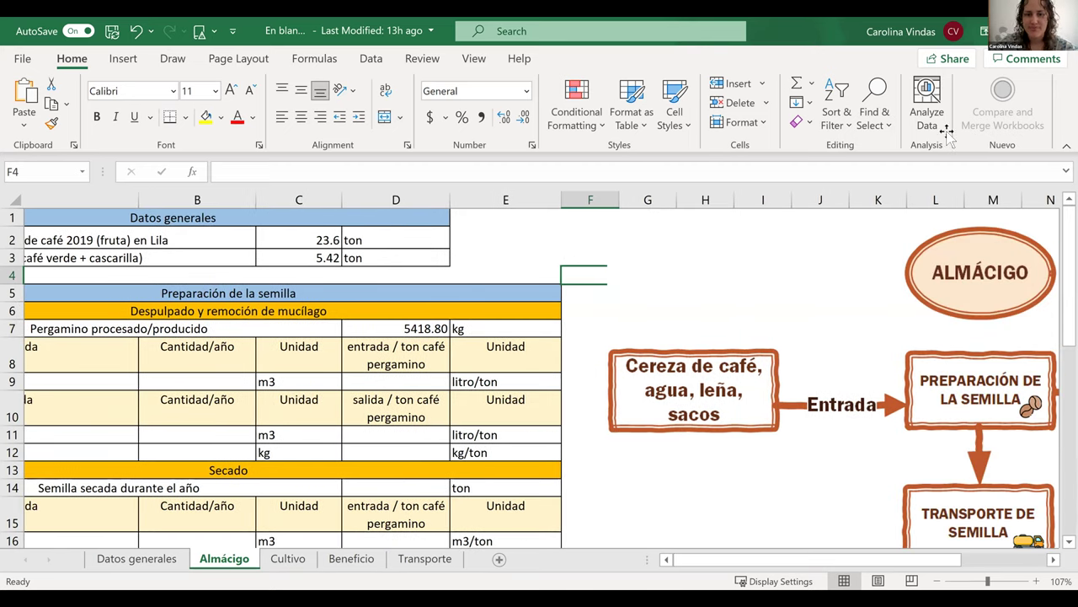
scroll(457, 280, right, 6)
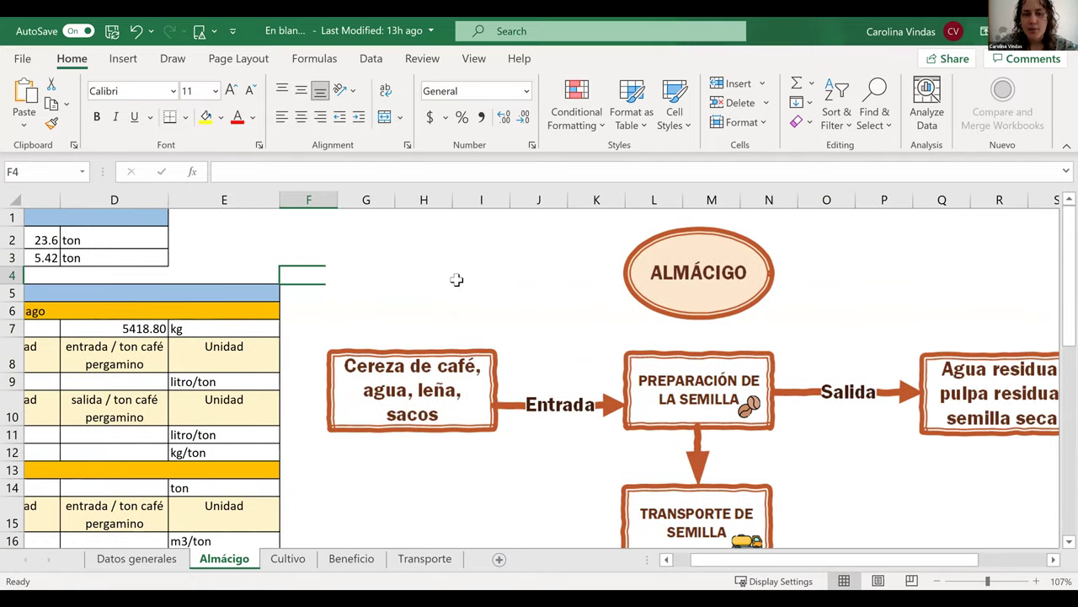
scroll(457, 280, right, 5)
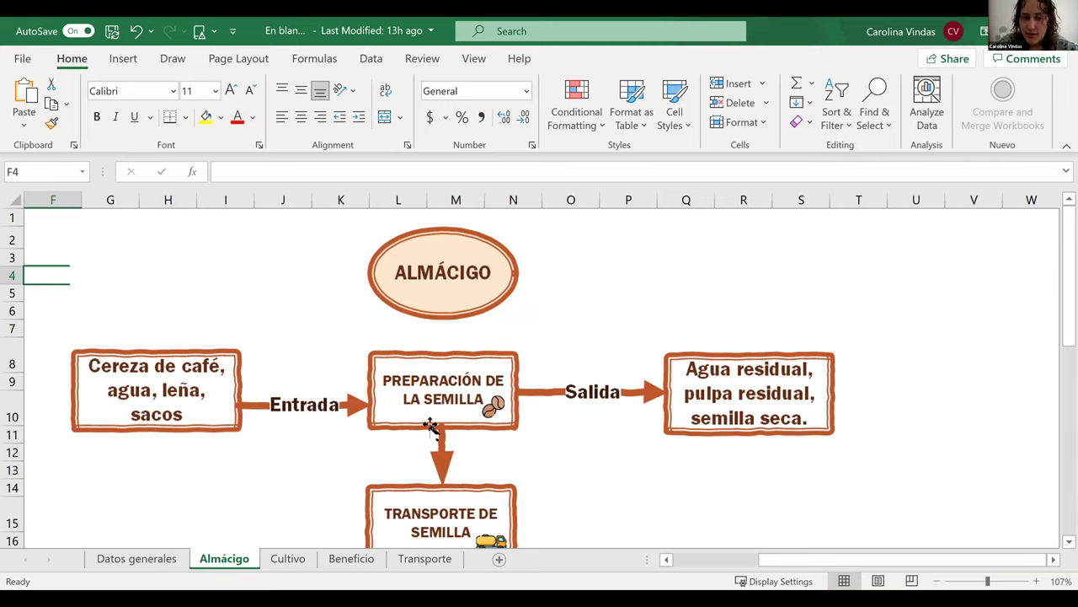
scroll(430, 426, left, 13)
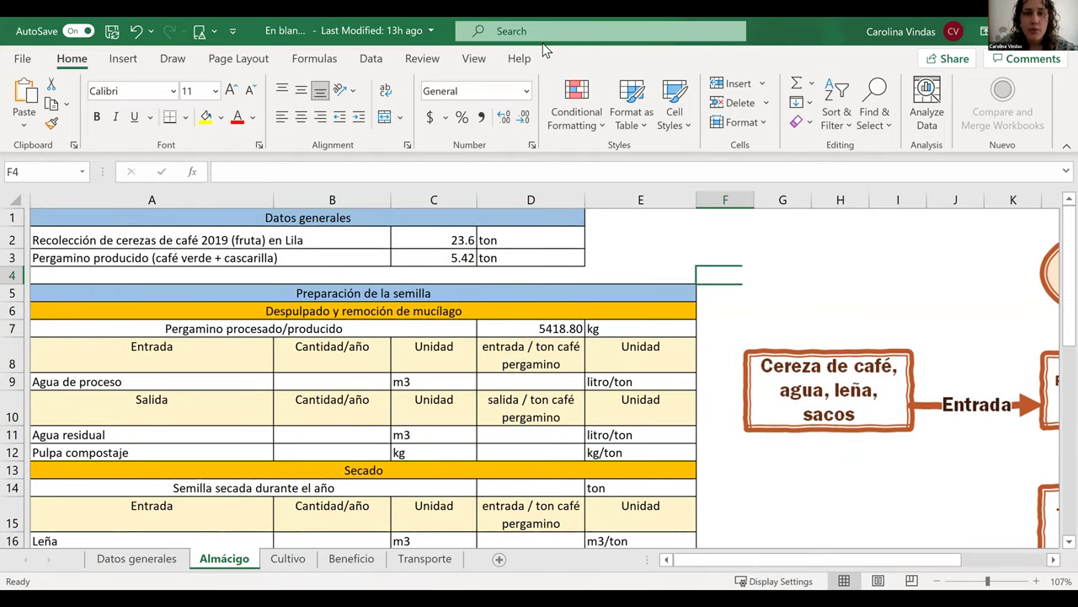
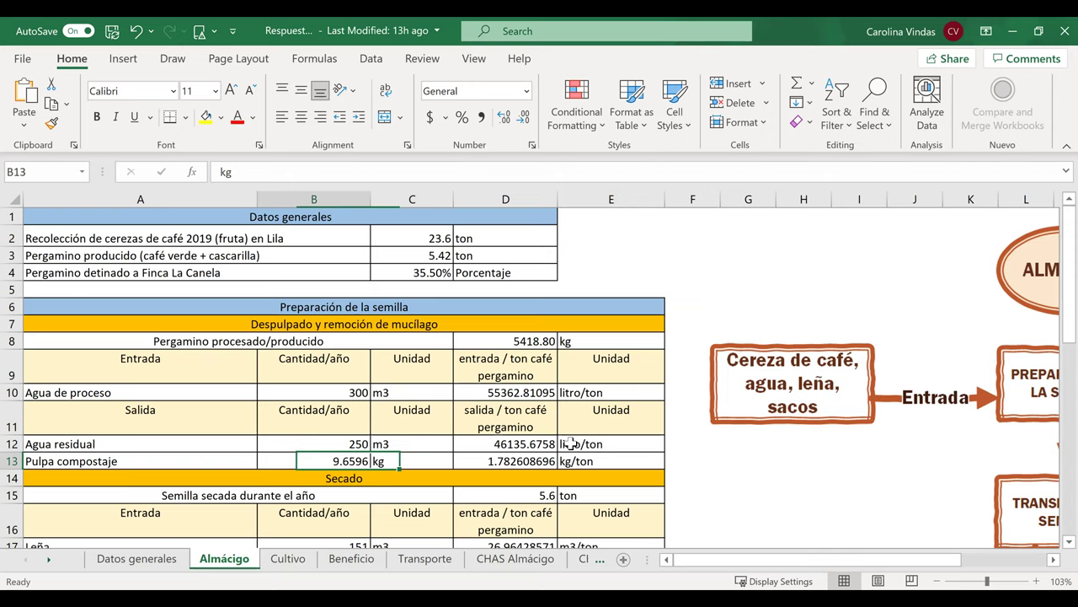
Inspect the yearly Pulpa compostaje quantity in the answer workbook and check the pulp percentage on the Datos generales sheet.
click(679, 459)
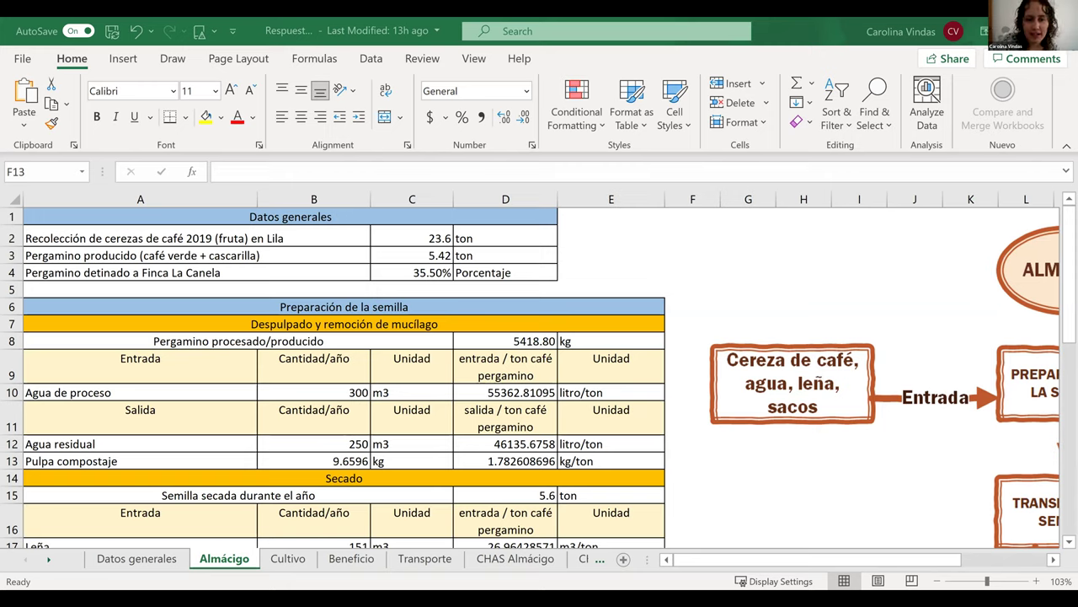
click(348, 463)
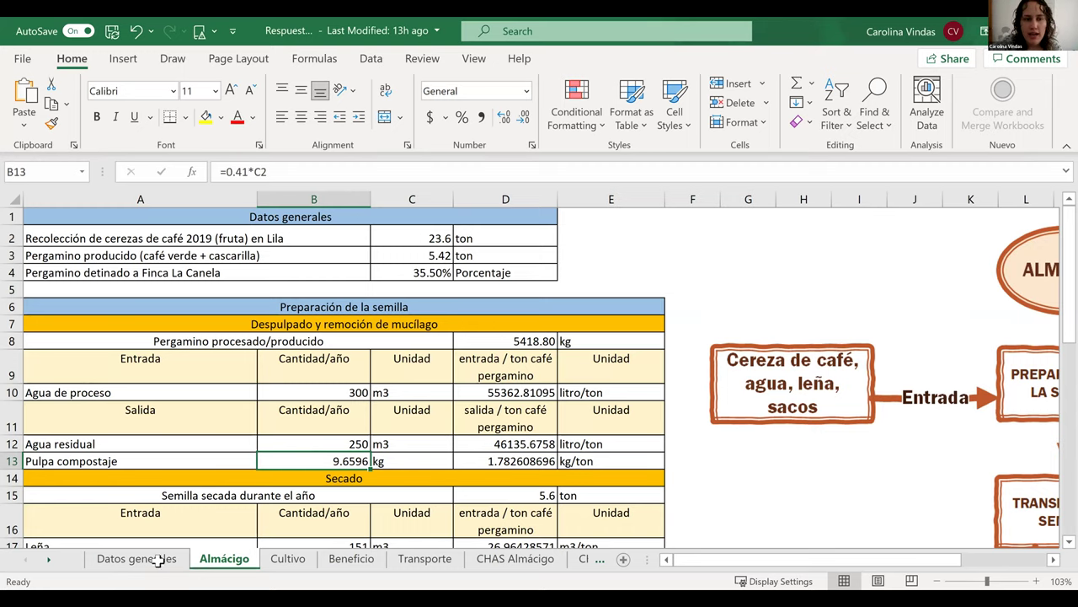
key(ctrl+Page_Up)
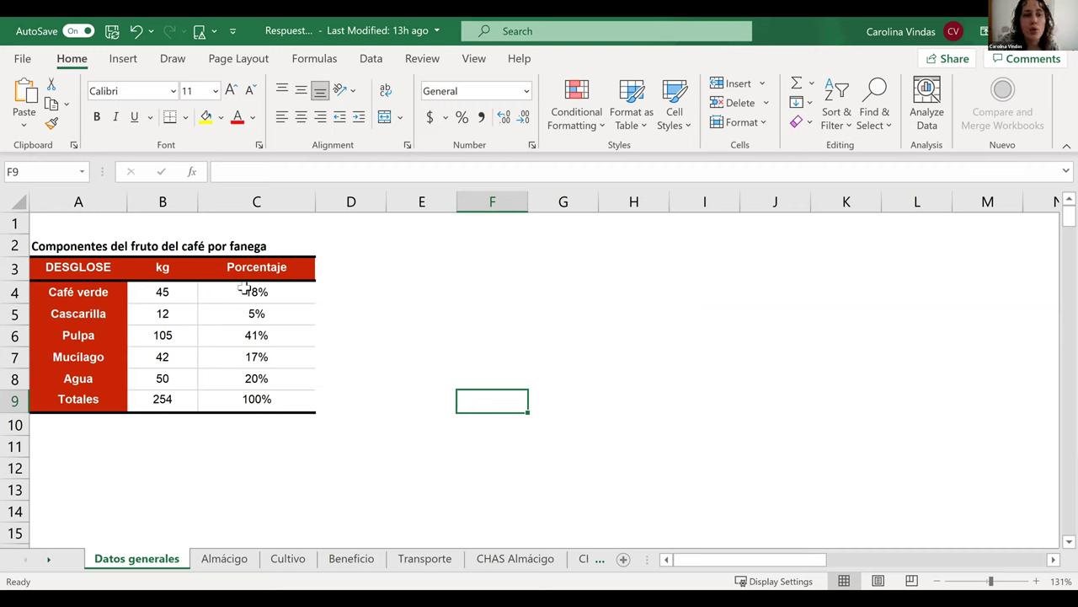
click(223, 243)
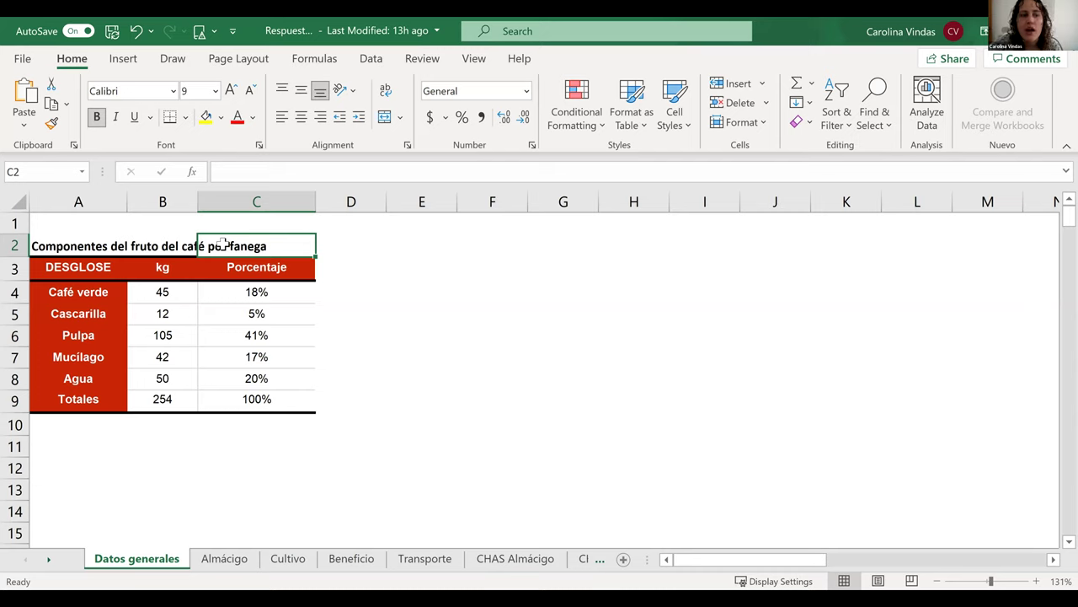
click(100, 337)
click(289, 336)
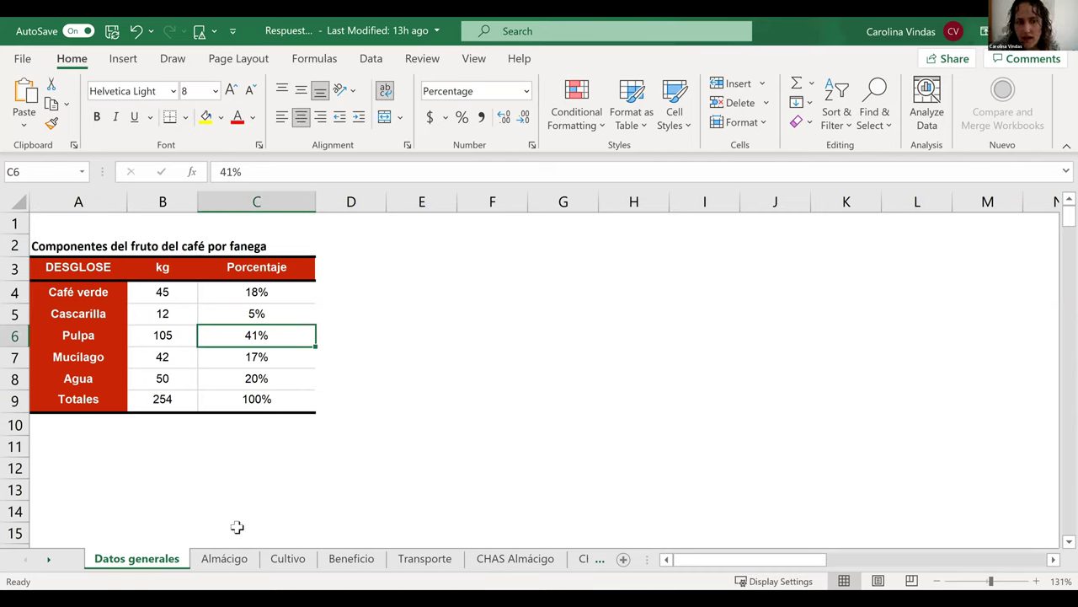
Return to the Almácigo sheet and trace the cells referenced by the yearly Pulpa compostaje formula.
click(220, 560)
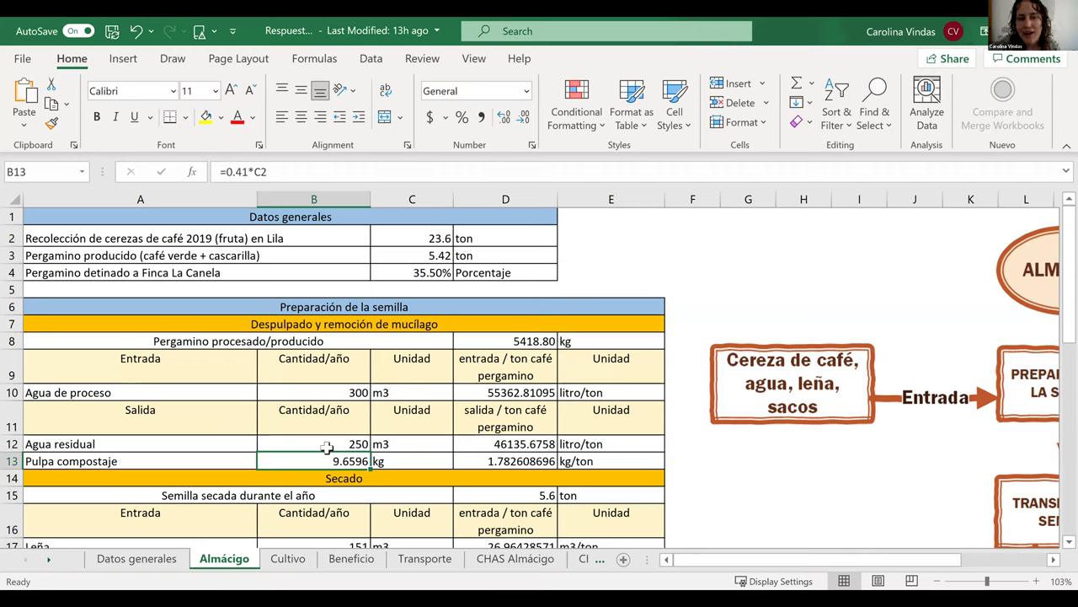
key(F2)
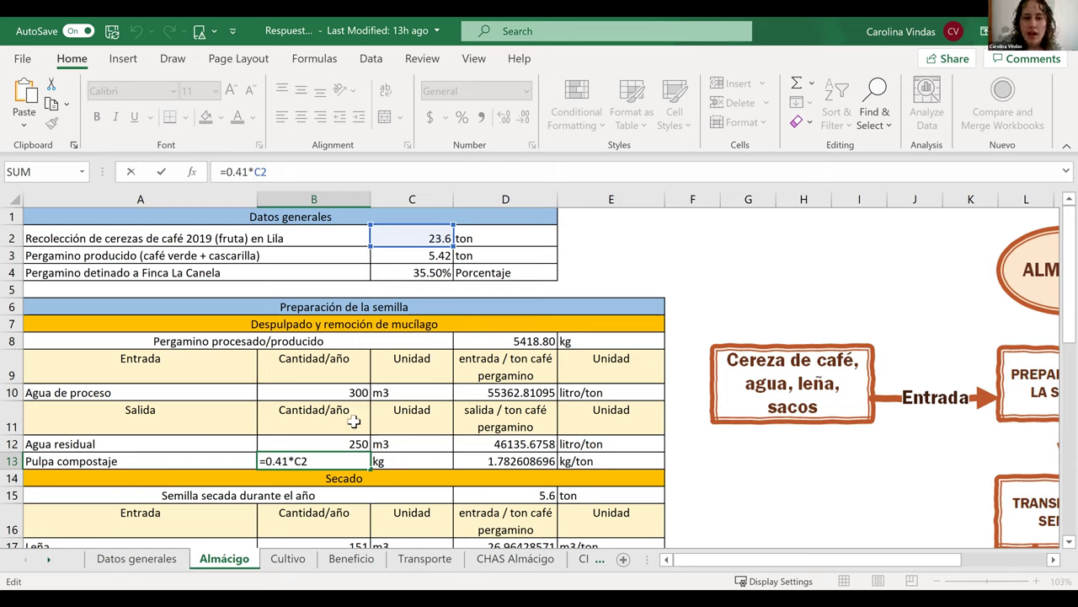
key(ctrl+Return)
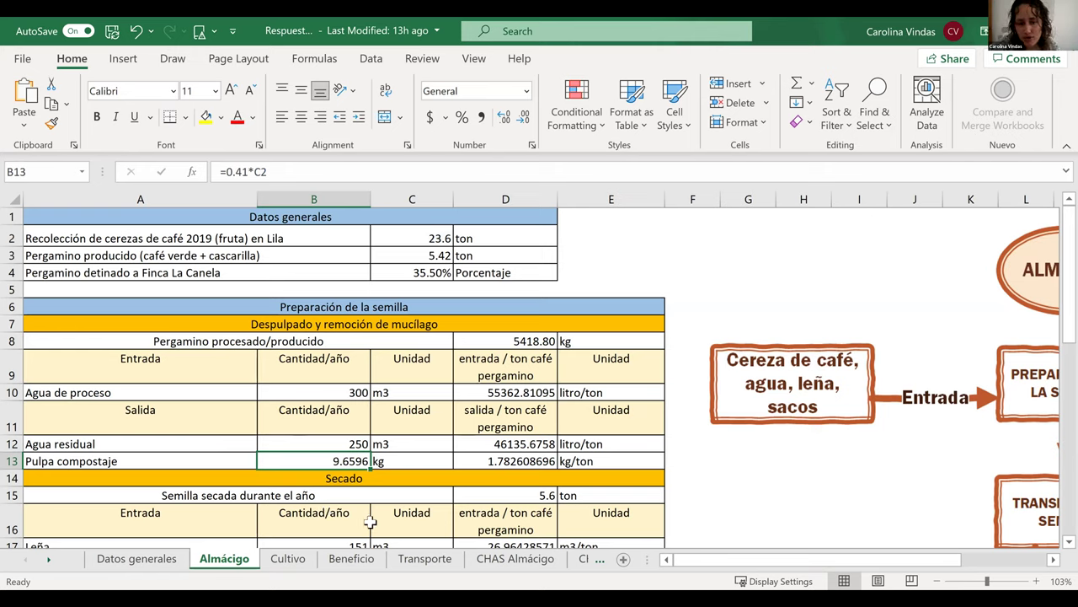
Trace the references of the Pulpa compostaje per-ton formula in D13 and check the row's quantity and unit.
click(481, 462)
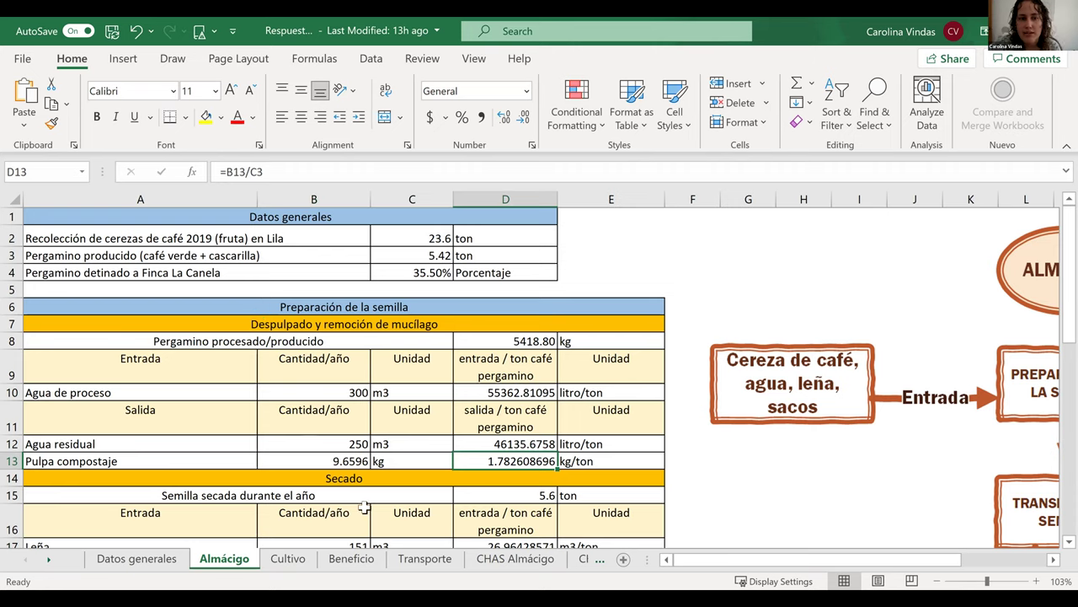
key(F2)
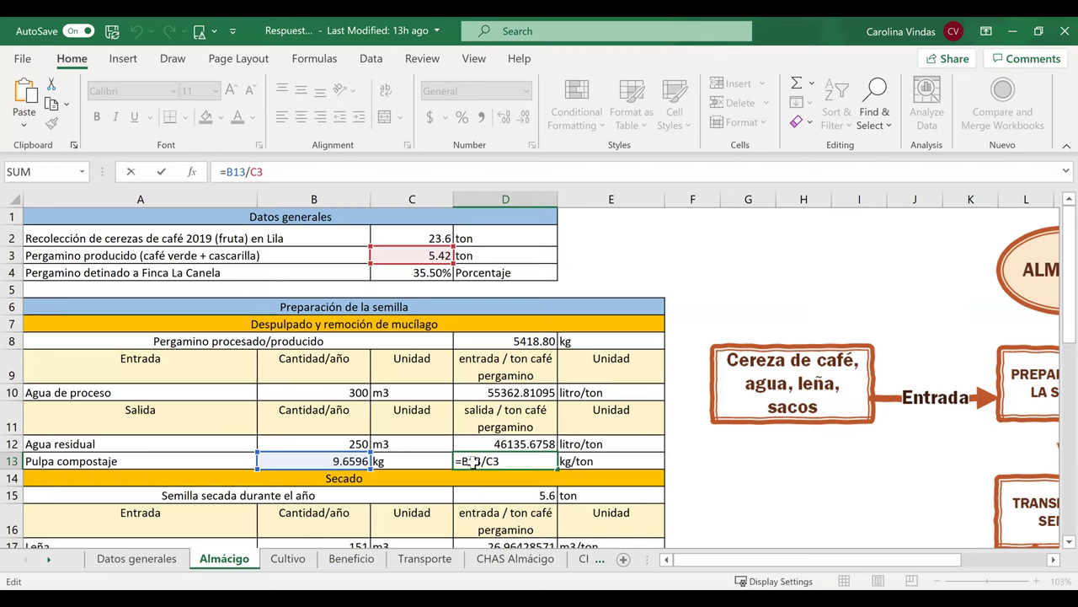
key(ctrl+Return)
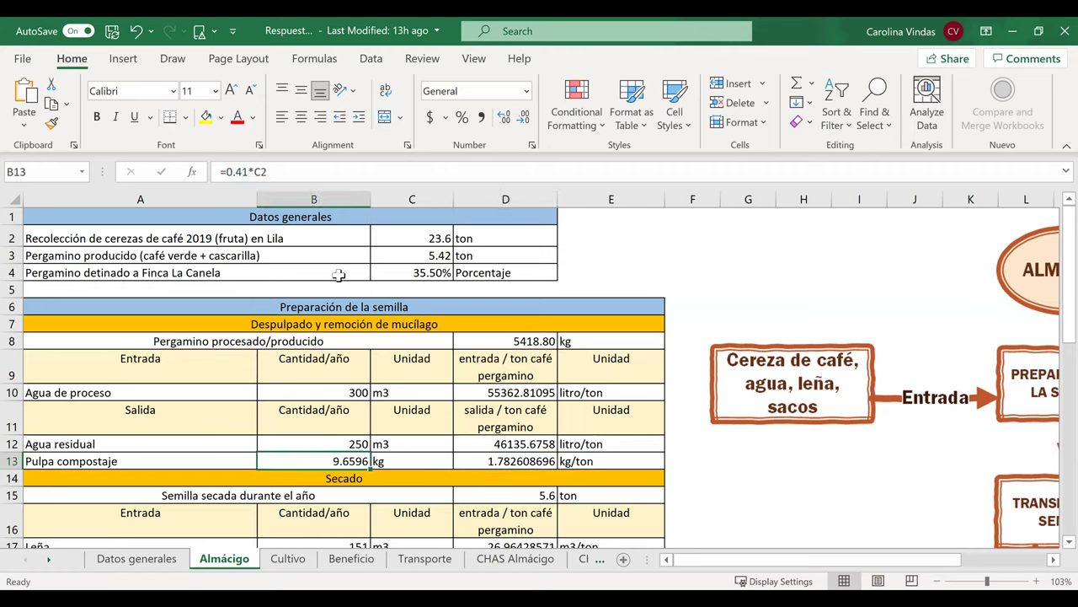
click(284, 173)
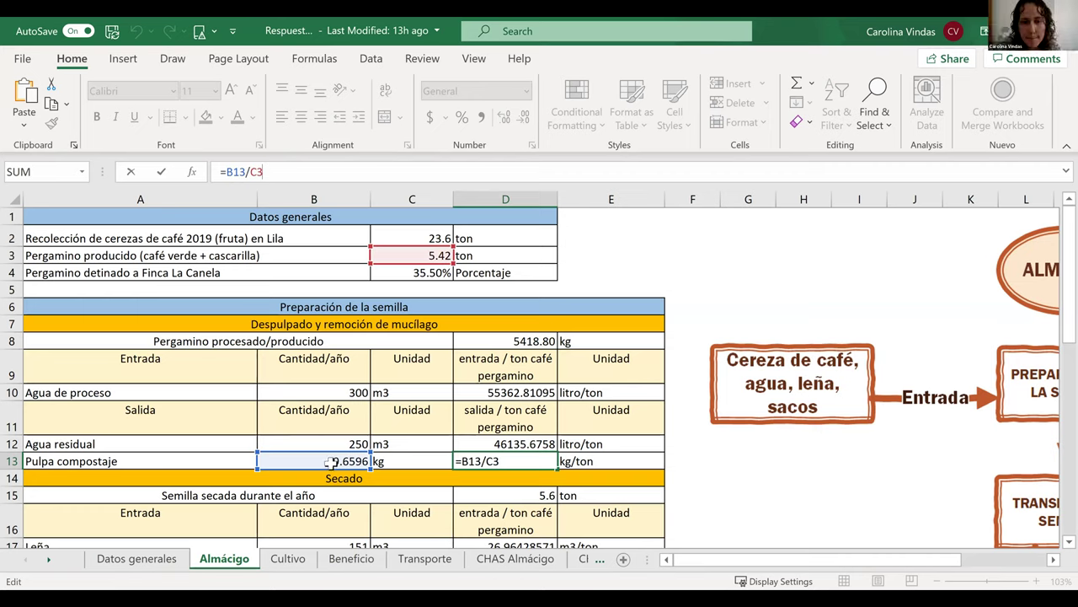
click(590, 461)
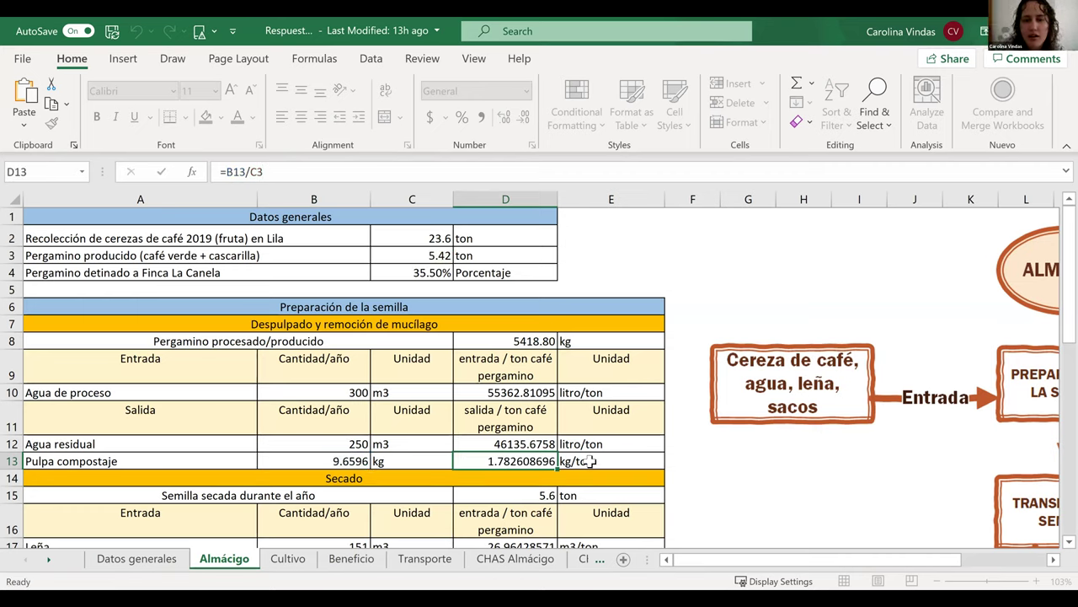
click(496, 456)
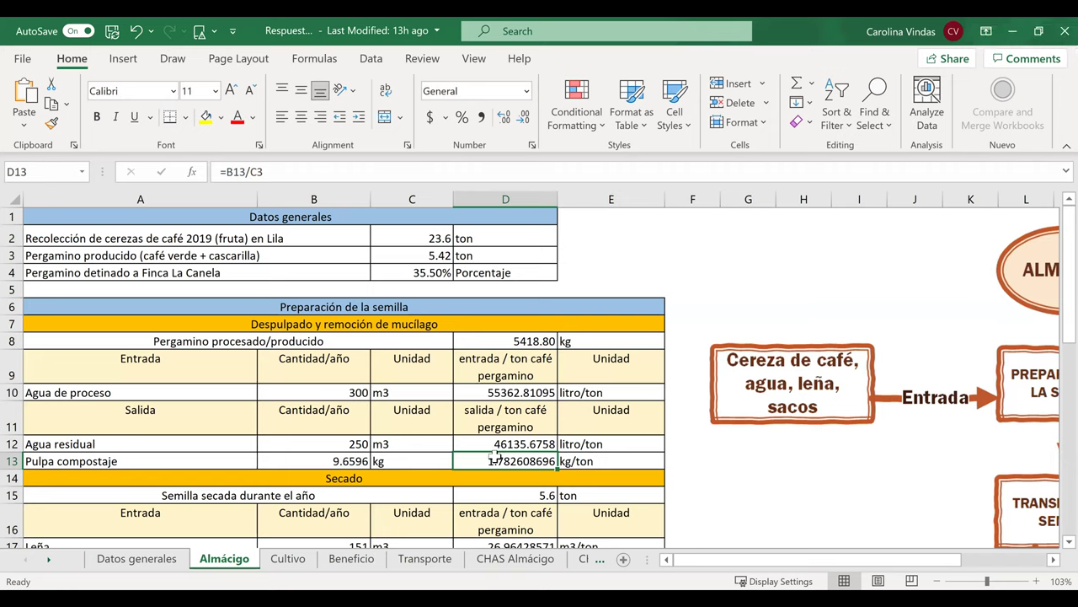
click(391, 462)
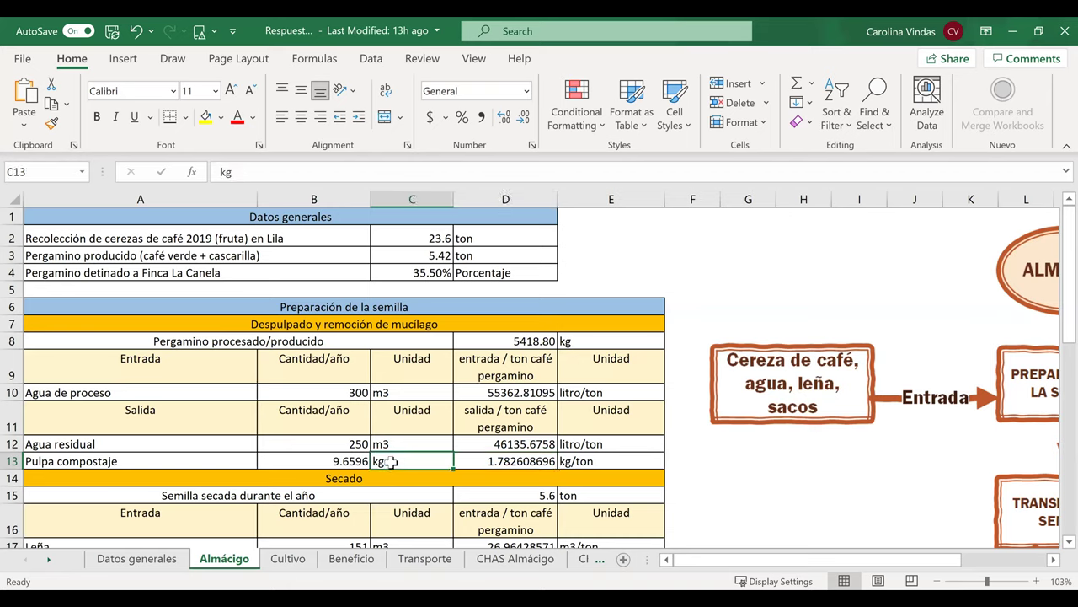
Review the Agua de proceso per-ton formula in D10, its source quantity, and the units of both water rows.
click(592, 396)
click(473, 394)
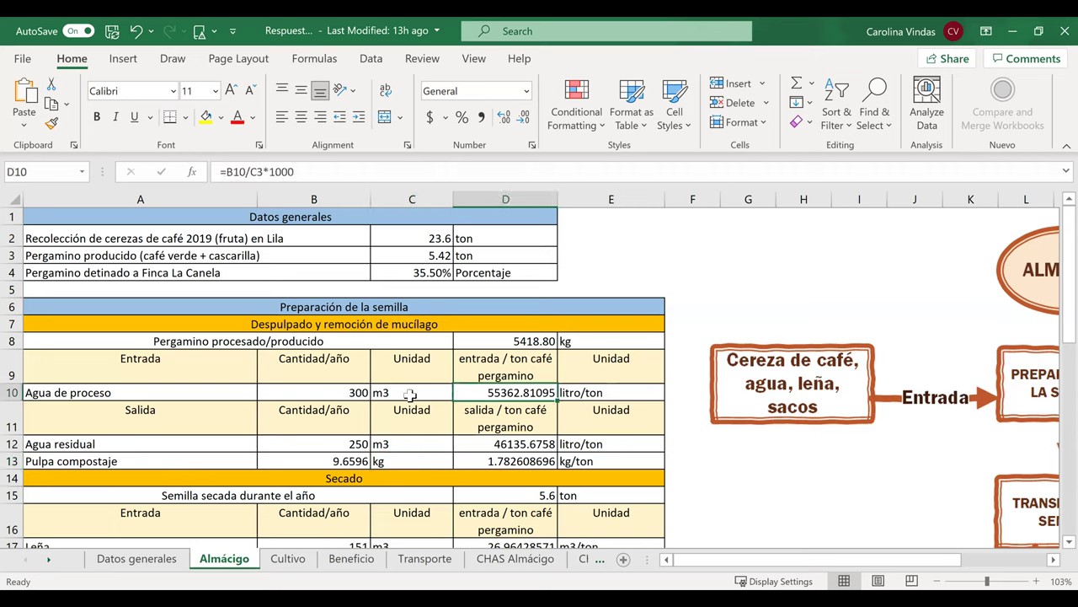
click(345, 393)
click(466, 392)
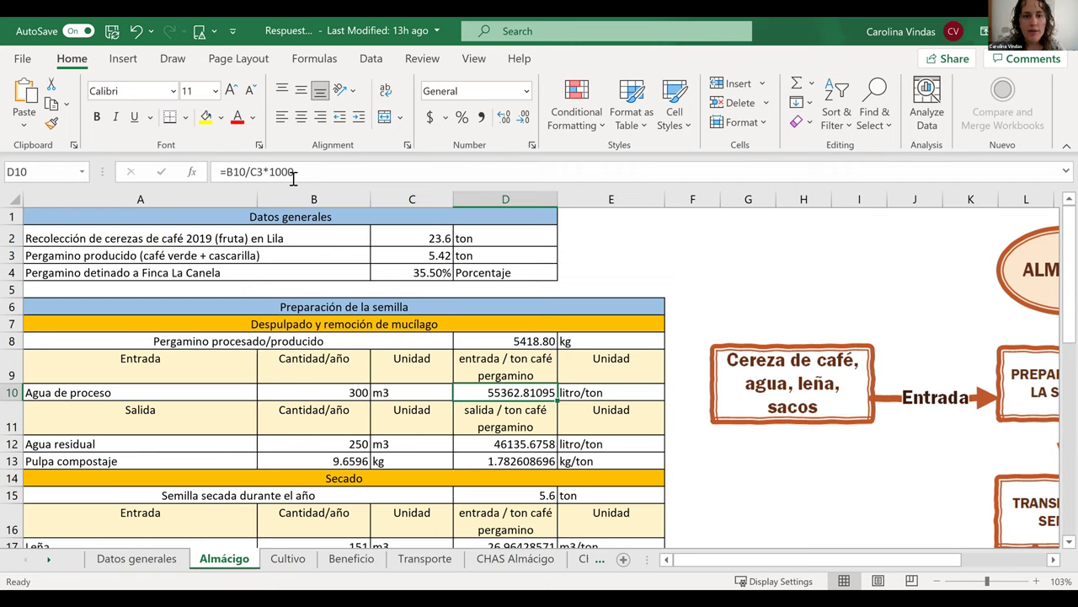
click(323, 395)
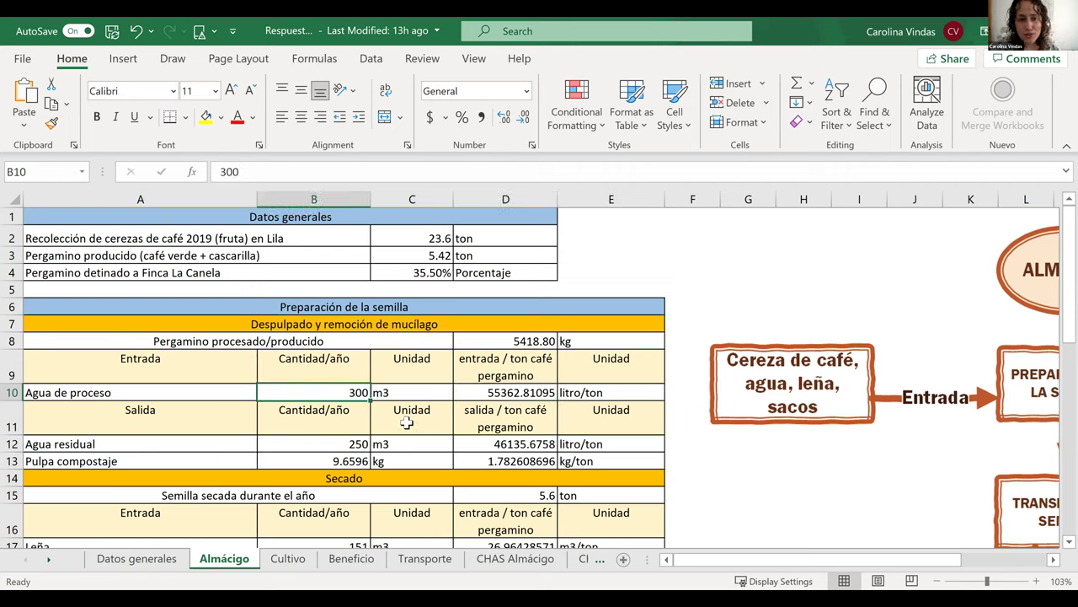
double_click(468, 394)
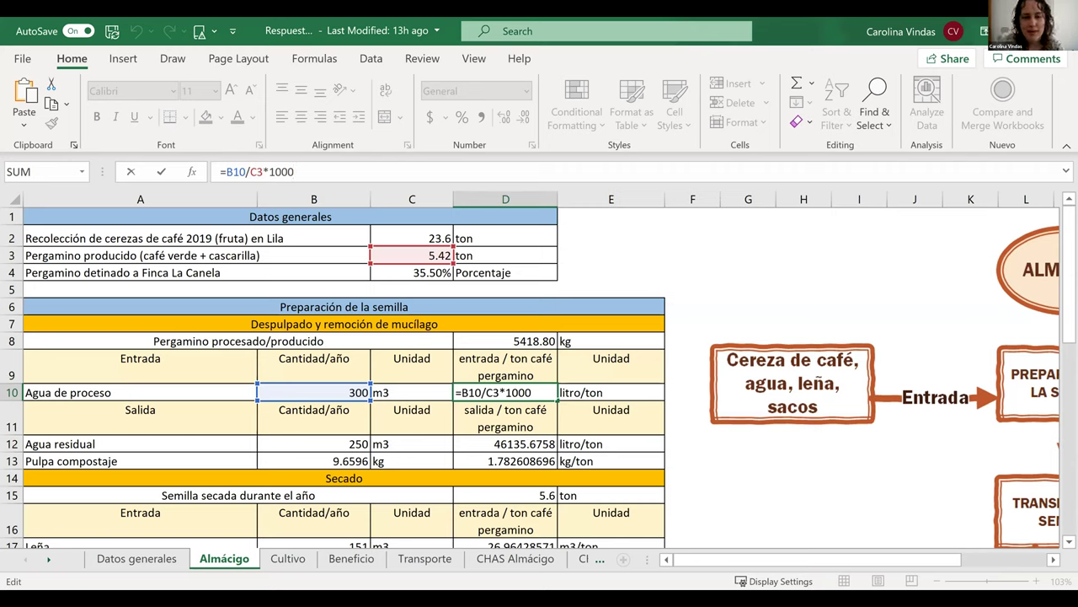
key(ctrl+Return)
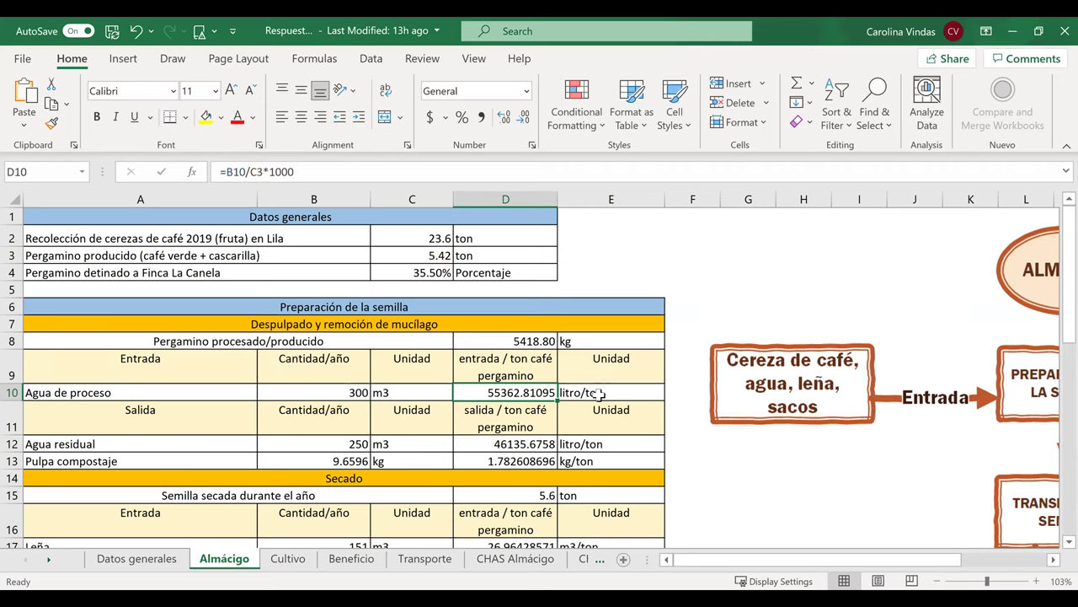
key(Right)
click(632, 441)
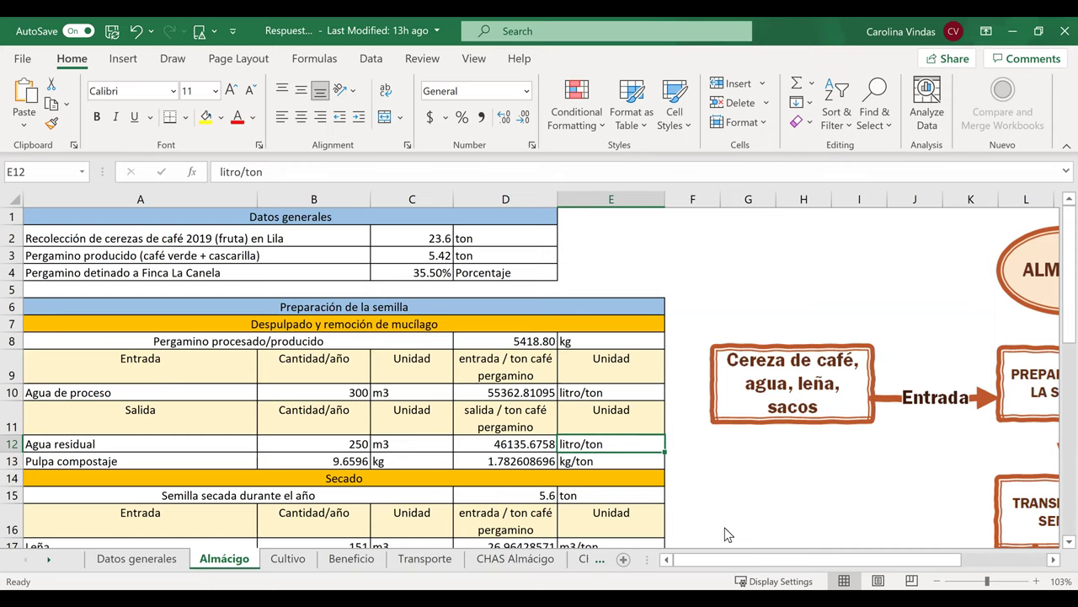
Set the unit of the yearly Pulpa compostaje quantity in C13 to ton.
click(587, 459)
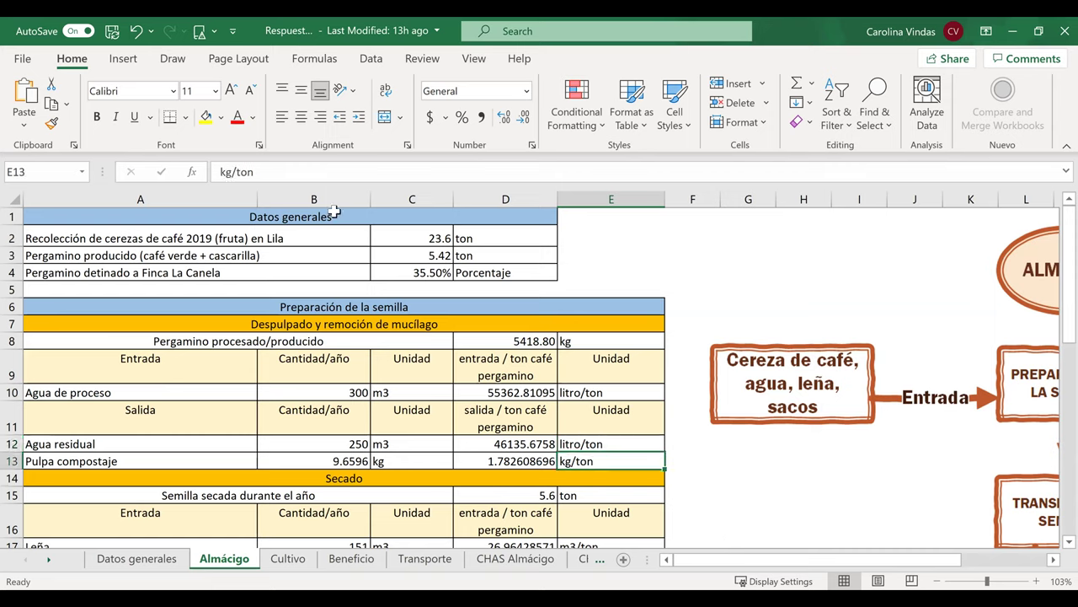
click(287, 174)
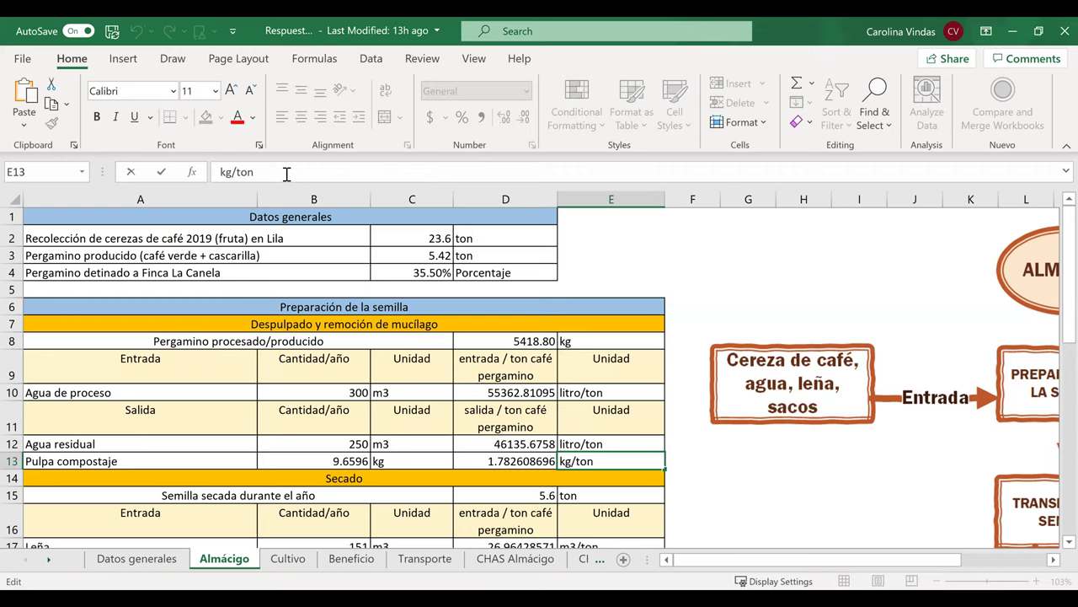
click(399, 460)
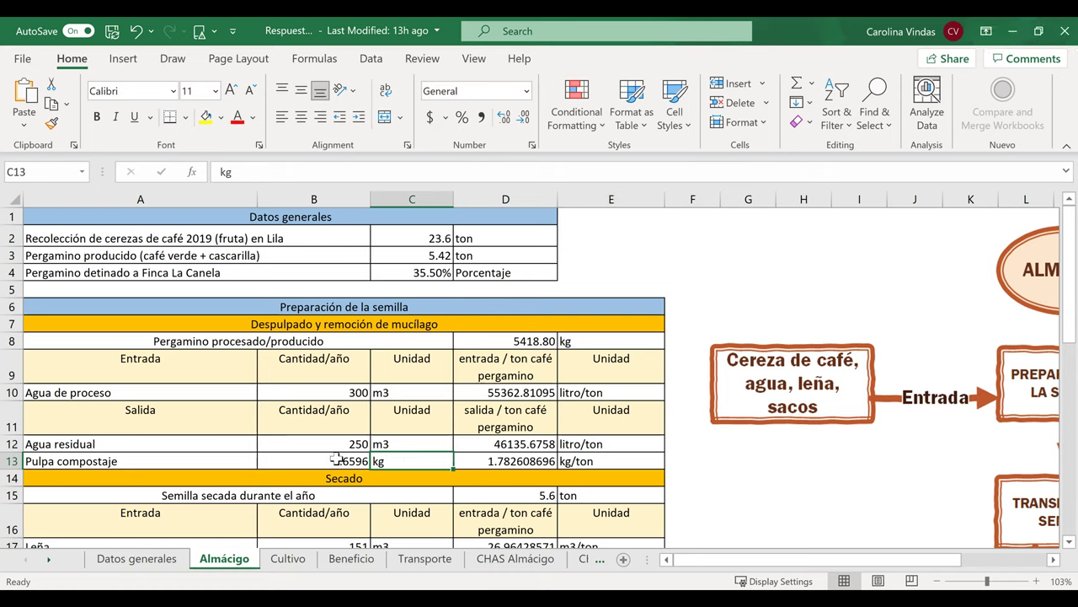
text(ton)
key(Return)
Check the Pulpa compostaje per-ton formula in D13 and change its unit in E13 to ton/ton.
click(508, 461)
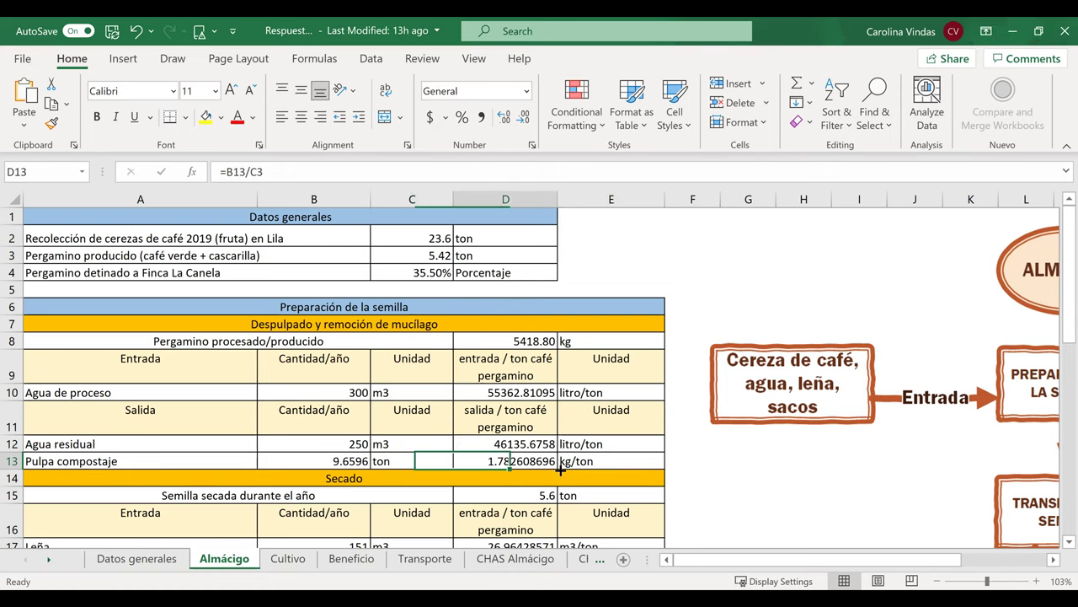
click(569, 461)
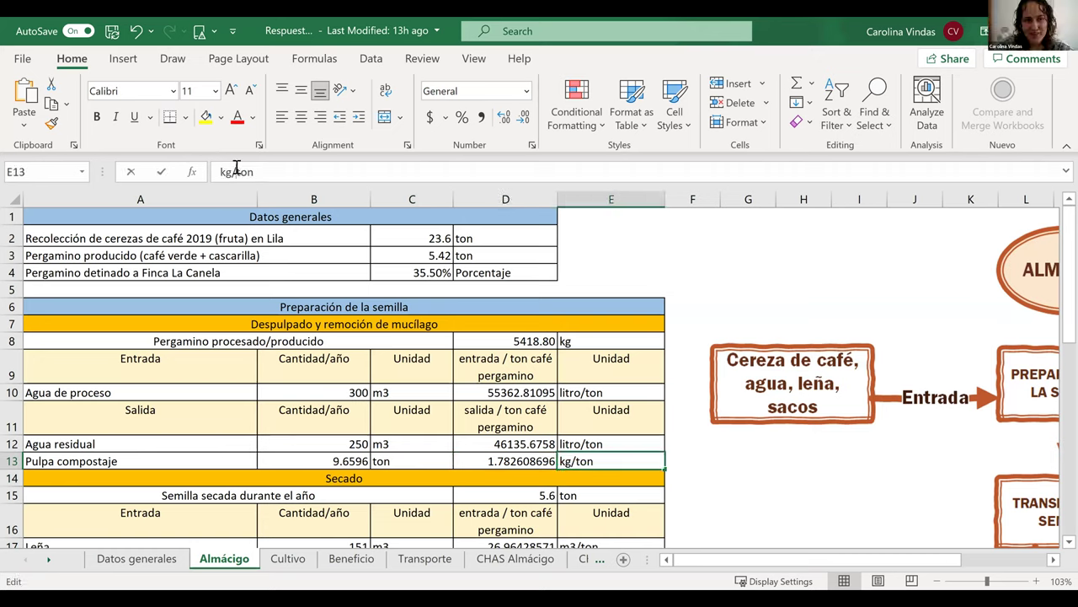
click(237, 171)
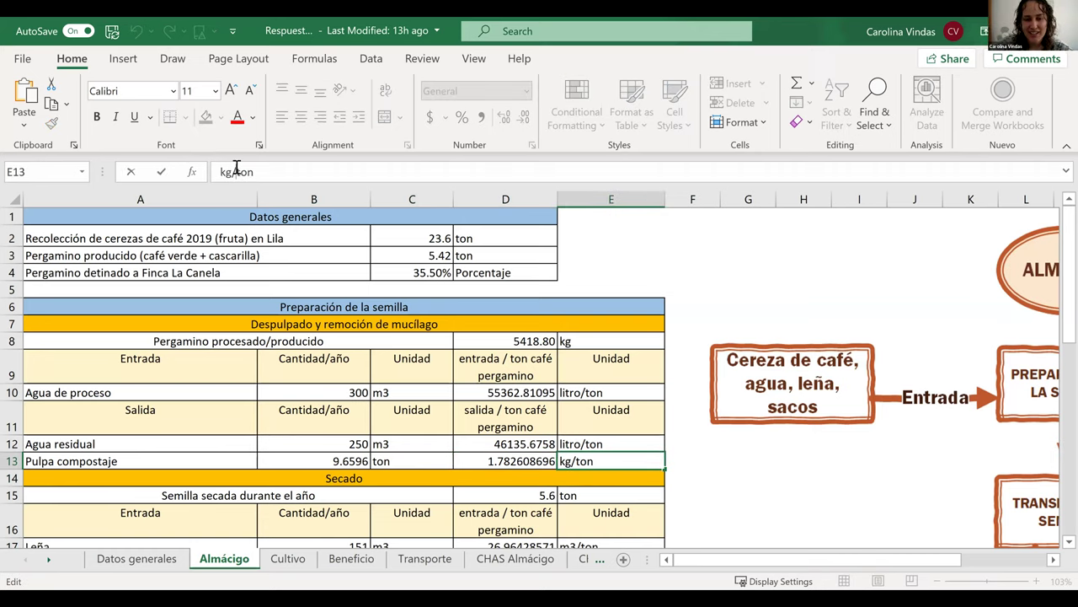
click(511, 462)
click(280, 179)
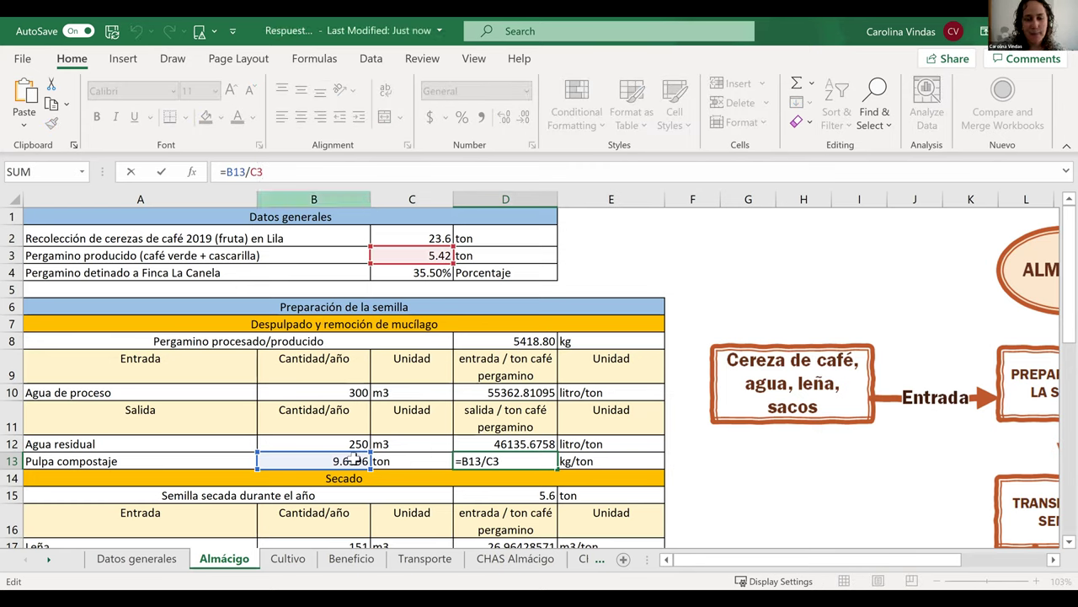
click(590, 459)
double_click(572, 461)
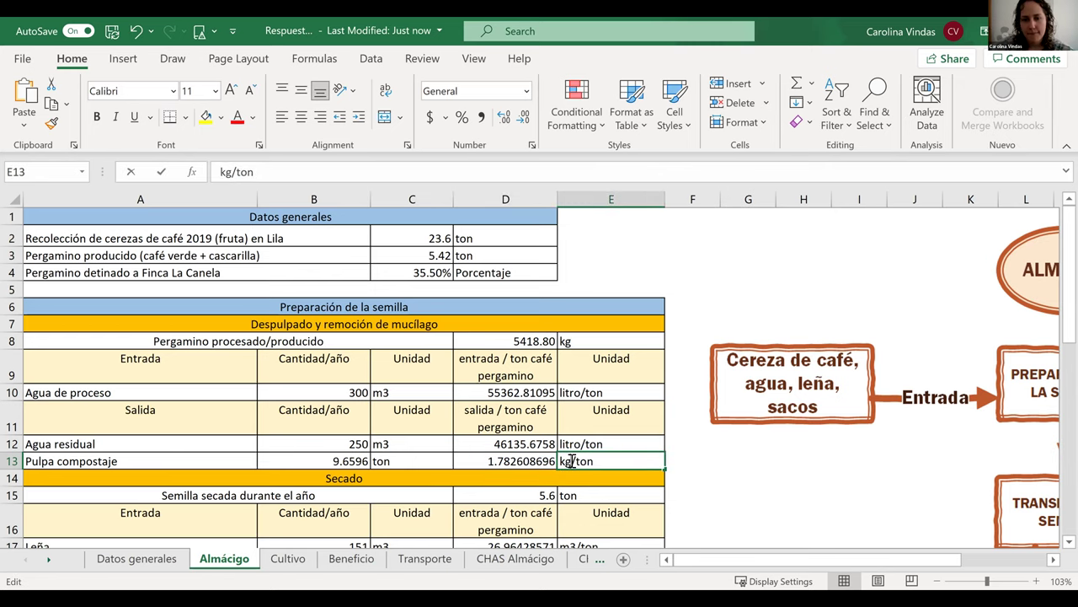
key(BackSpace)
key(BackSpace)
text(ton)
key(Return)
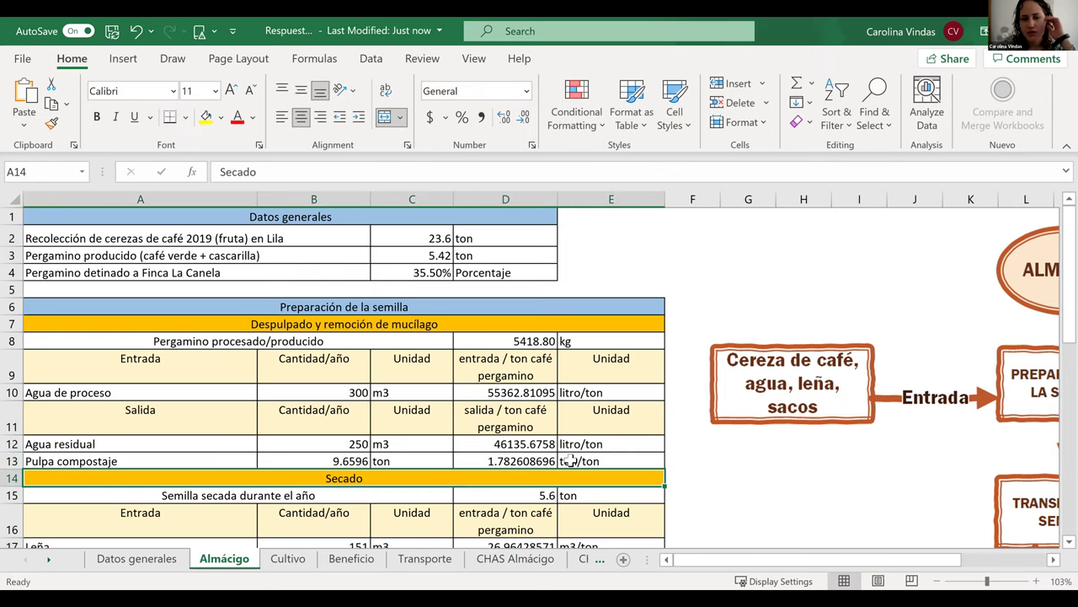
Review the Pulpa compostaje row's yearly quantity formula, per-ton formula and unit.
click(620, 462)
click(693, 467)
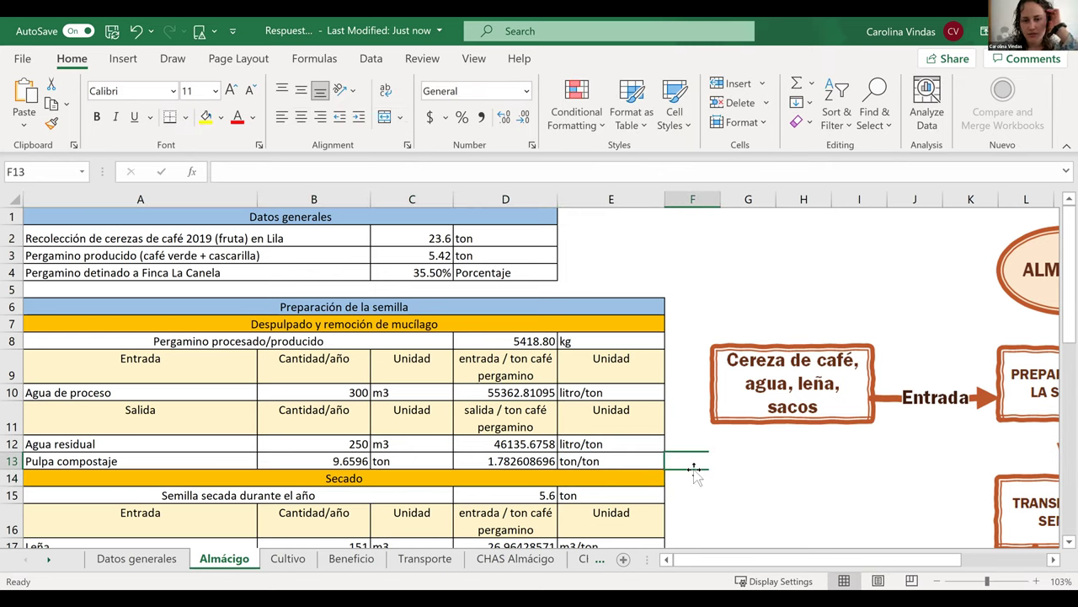
click(600, 447)
click(579, 462)
click(716, 501)
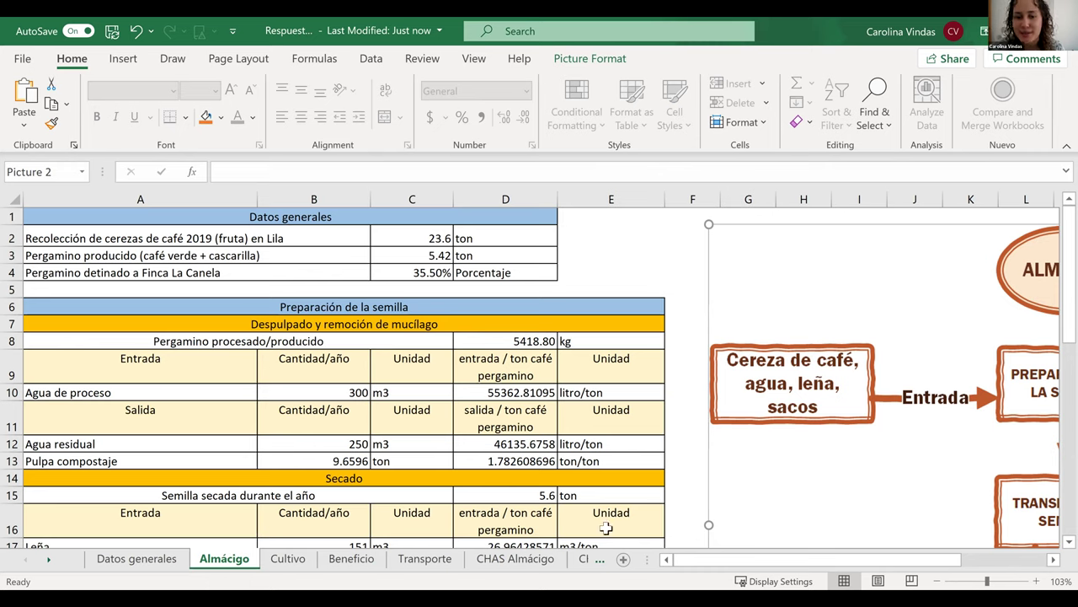
click(541, 419)
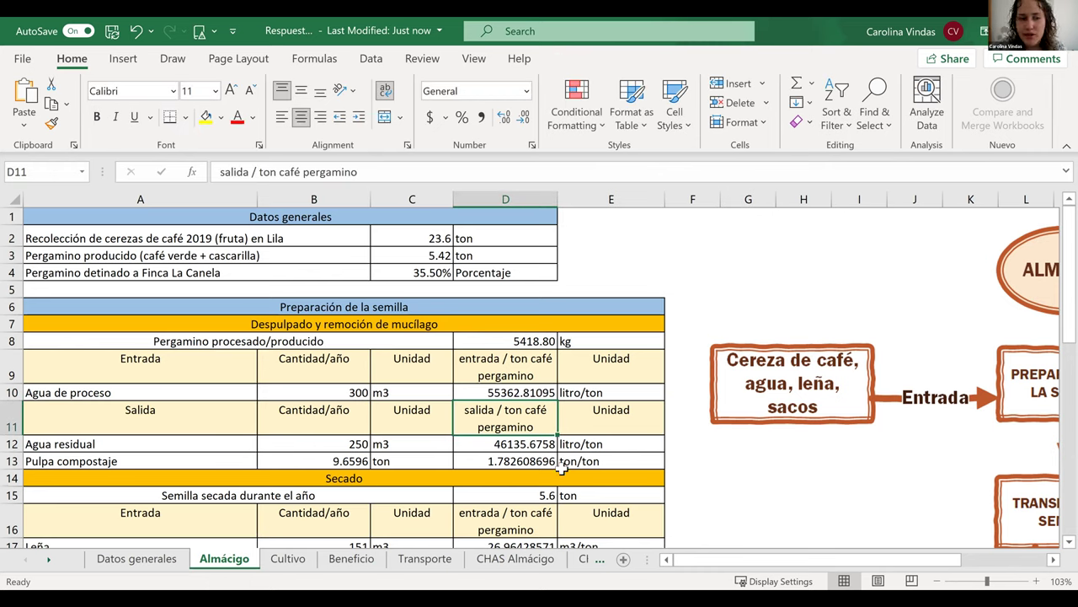
click(341, 462)
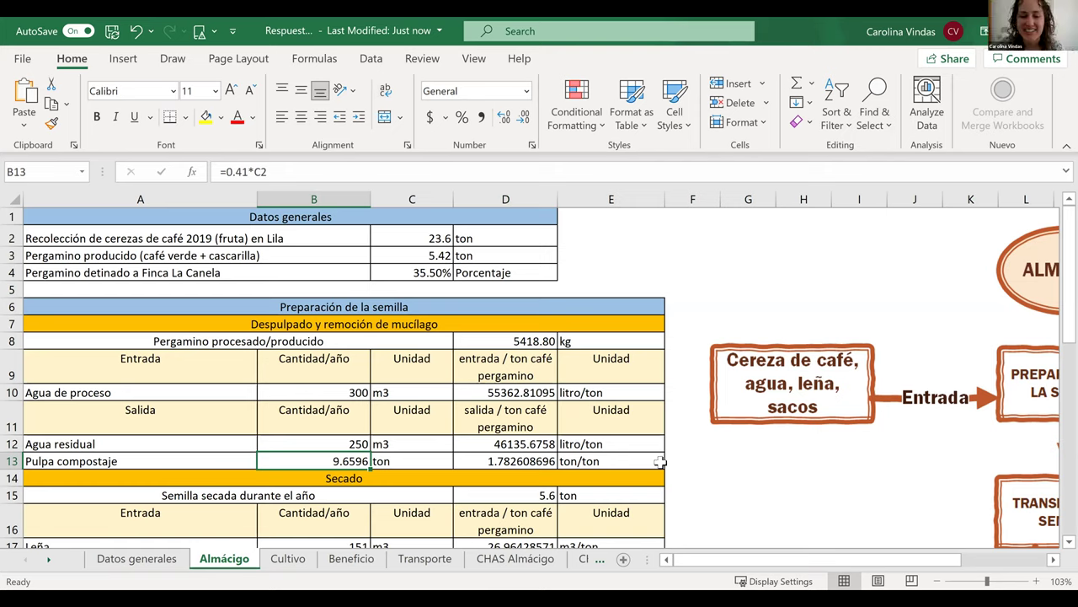
click(526, 461)
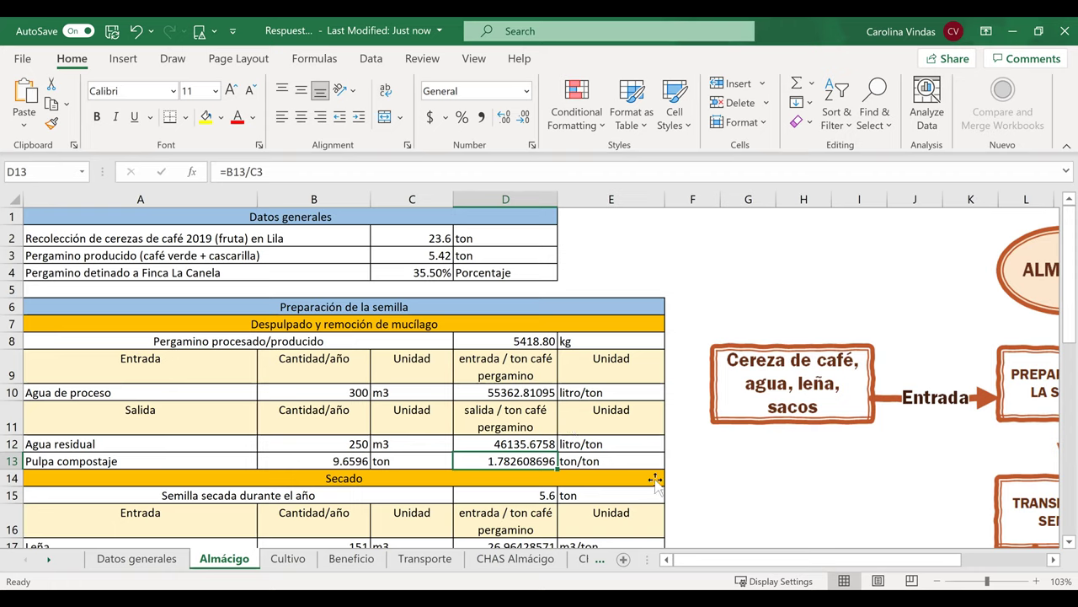
Compare the Agua residual row's units and trace the cells referenced by its per-ton formula in D12.
click(645, 444)
click(525, 464)
click(438, 442)
click(497, 443)
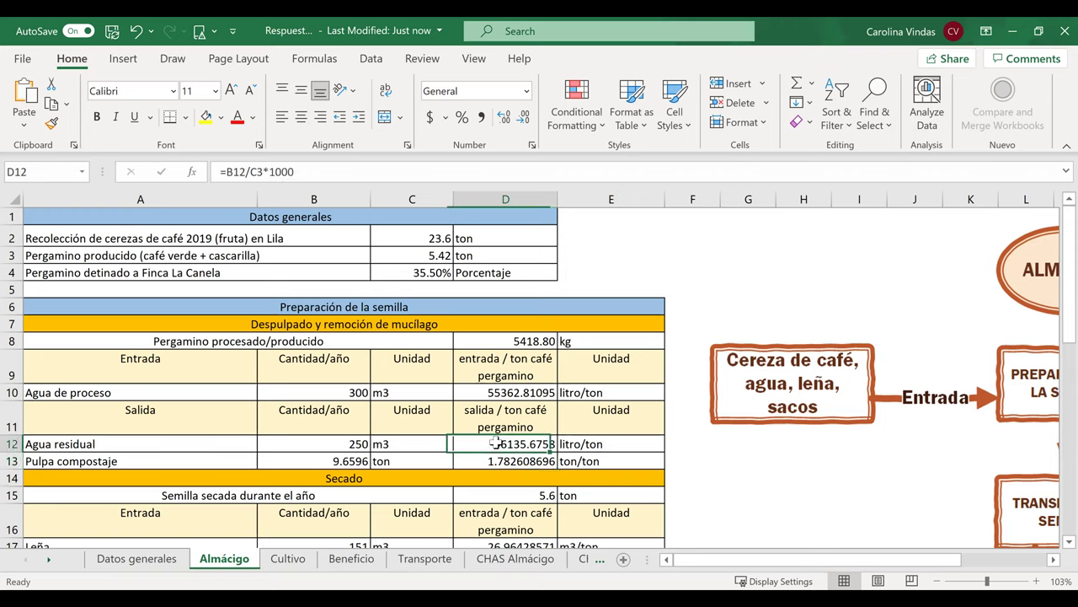
click(293, 171)
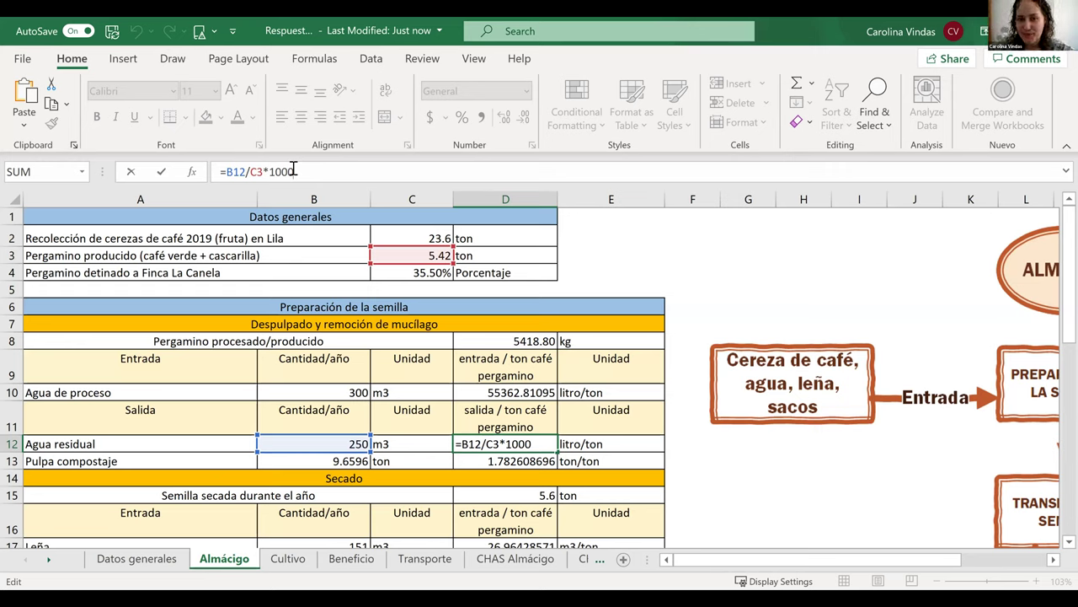
key(Escape)
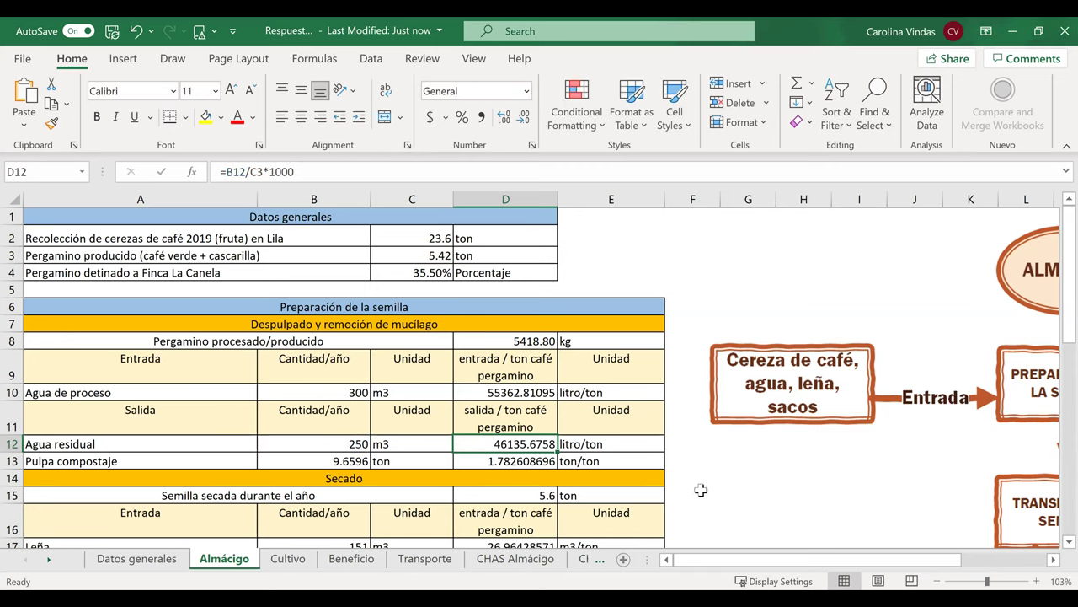
Set the Pulpa compostaje per-ton unit in E13 to kg/ton.
click(605, 464)
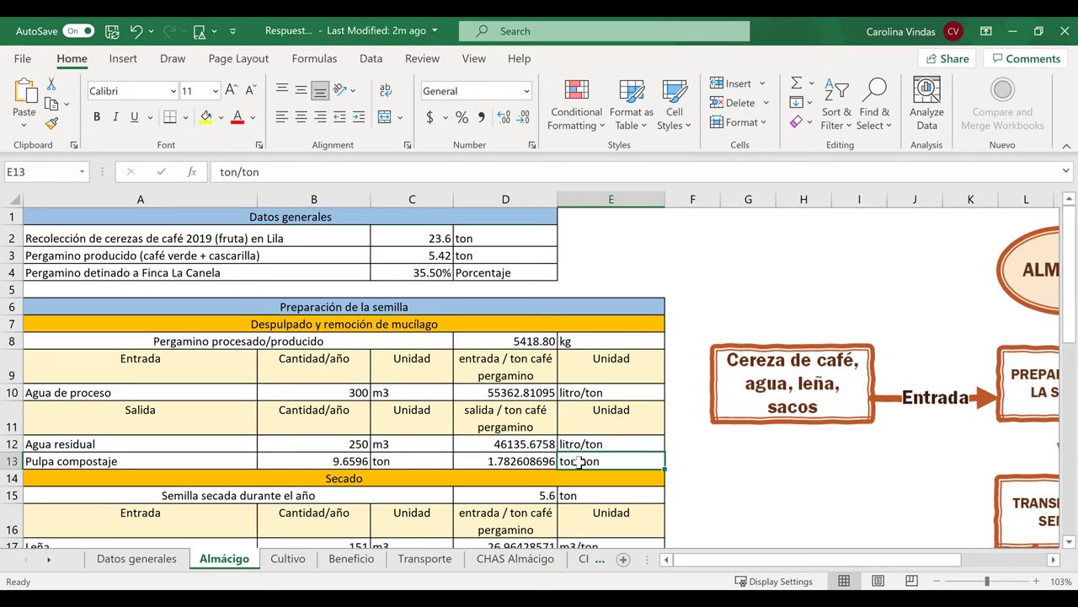
double_click(580, 462)
key(BackSpace)
key(BackSpace)
key(BackSpace)
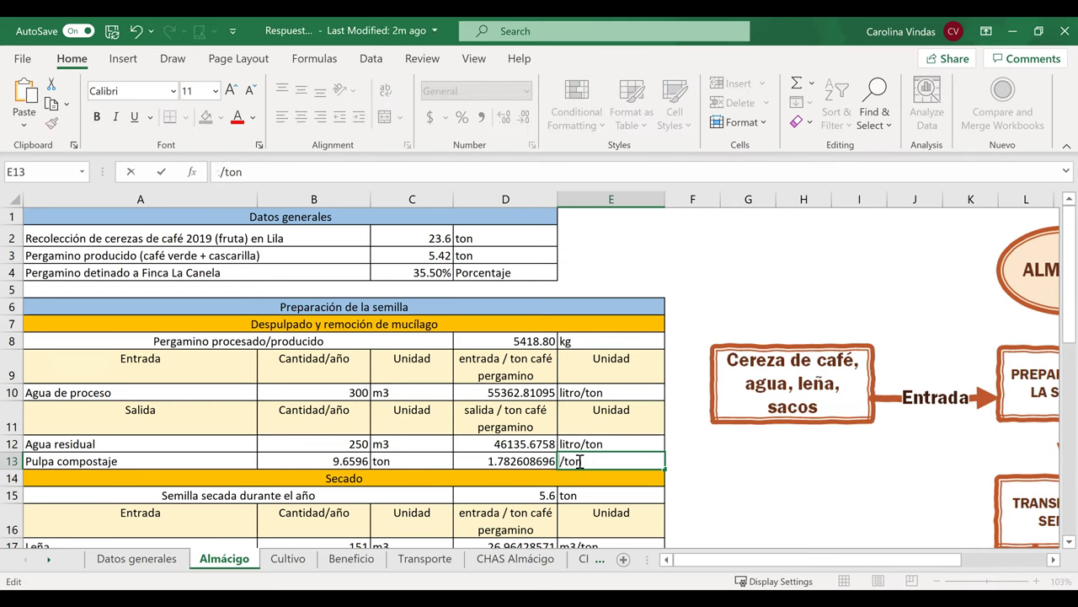
text(kg)
key(Return)
Multiply the Pulpa compostaje per-ton formula in D13 by 1000 so it reads =B13/C3*1000.
click(497, 455)
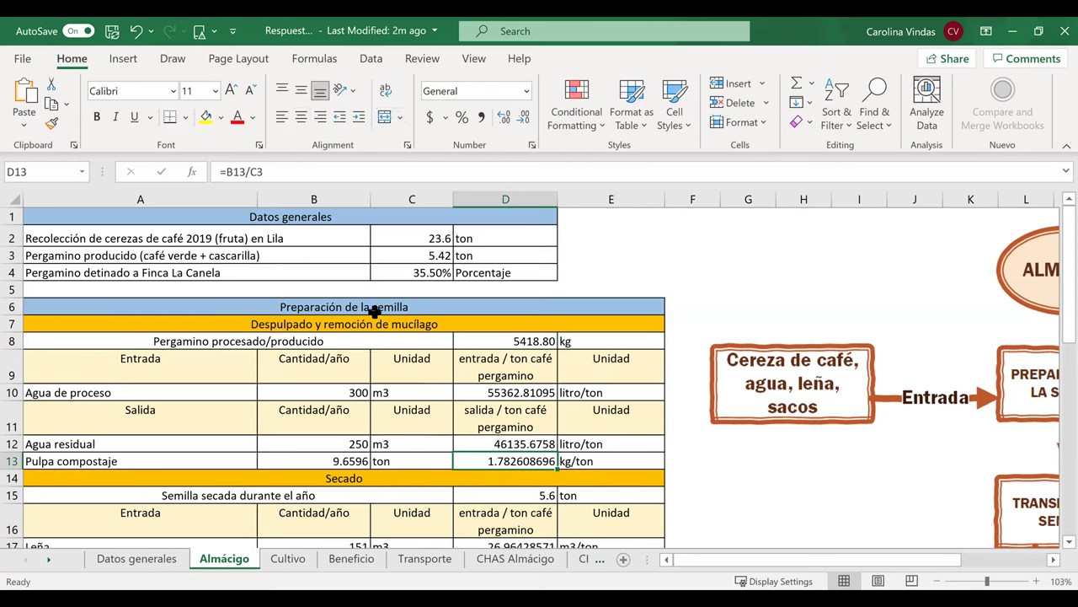
click(278, 176)
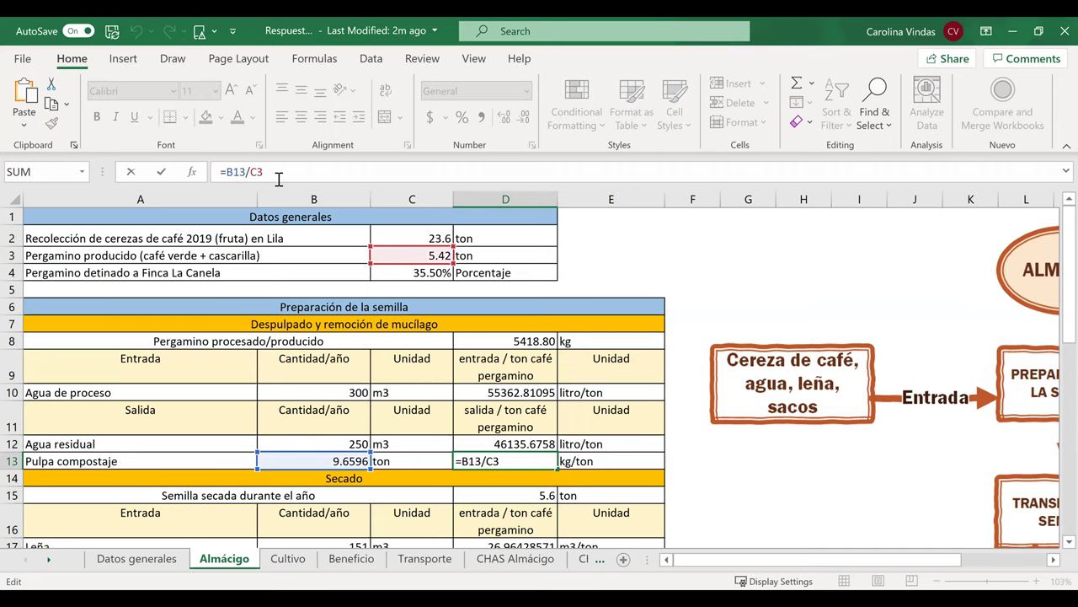
text(*1000)
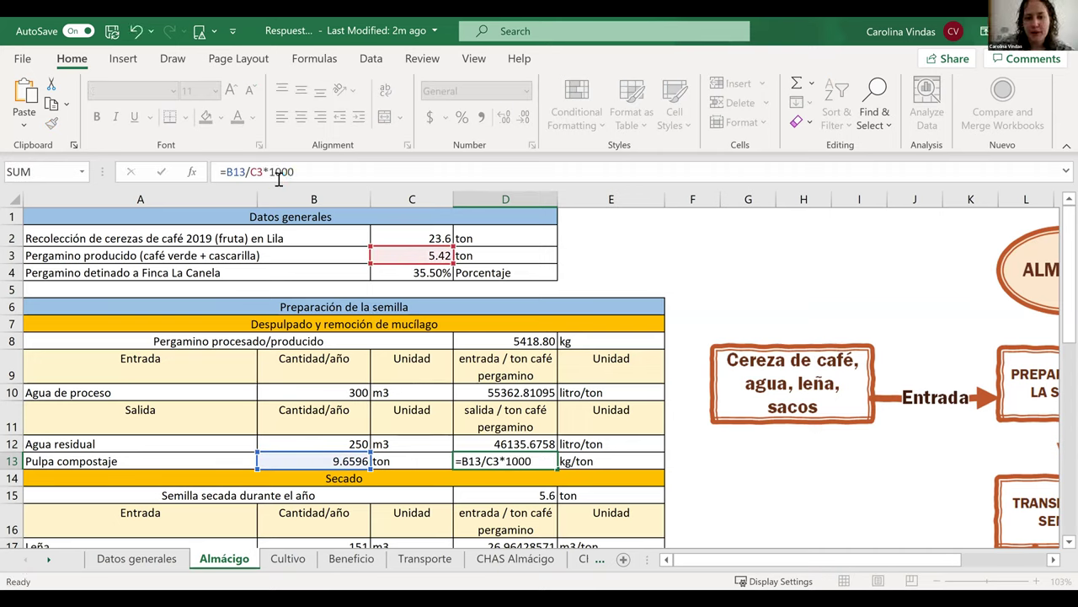
key(Return)
click(687, 475)
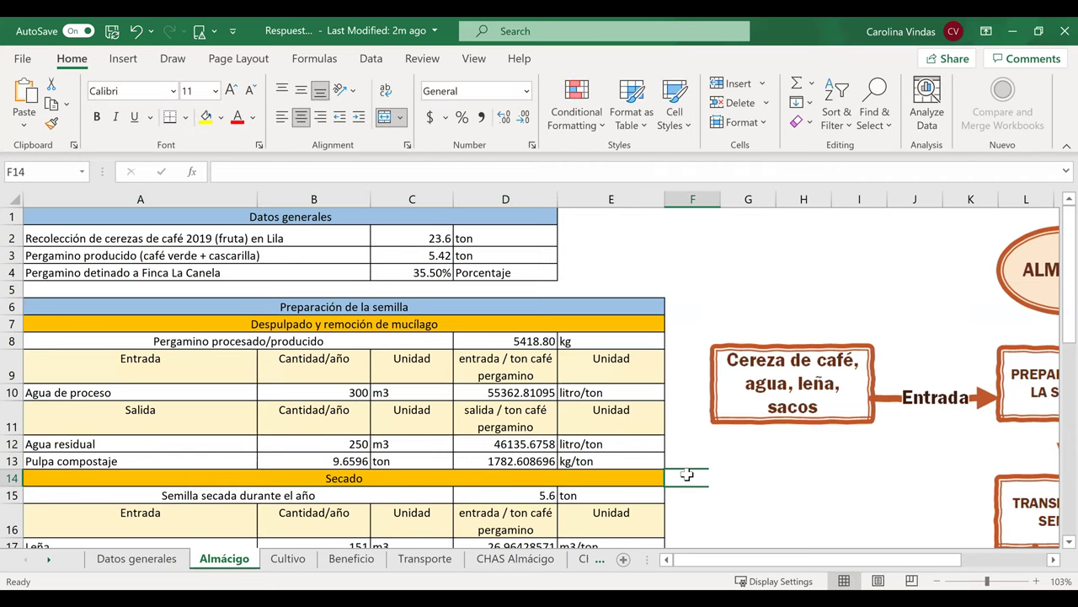
Color the Pulpa compostaje per-ton value in D13 and its unit in E13 red.
click(592, 461)
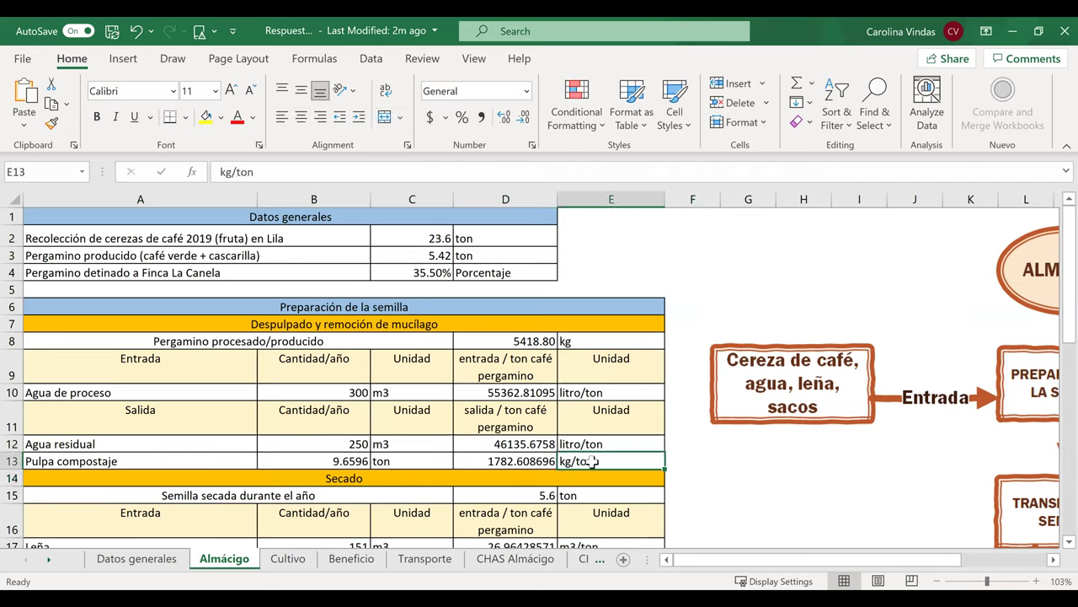
click(520, 463)
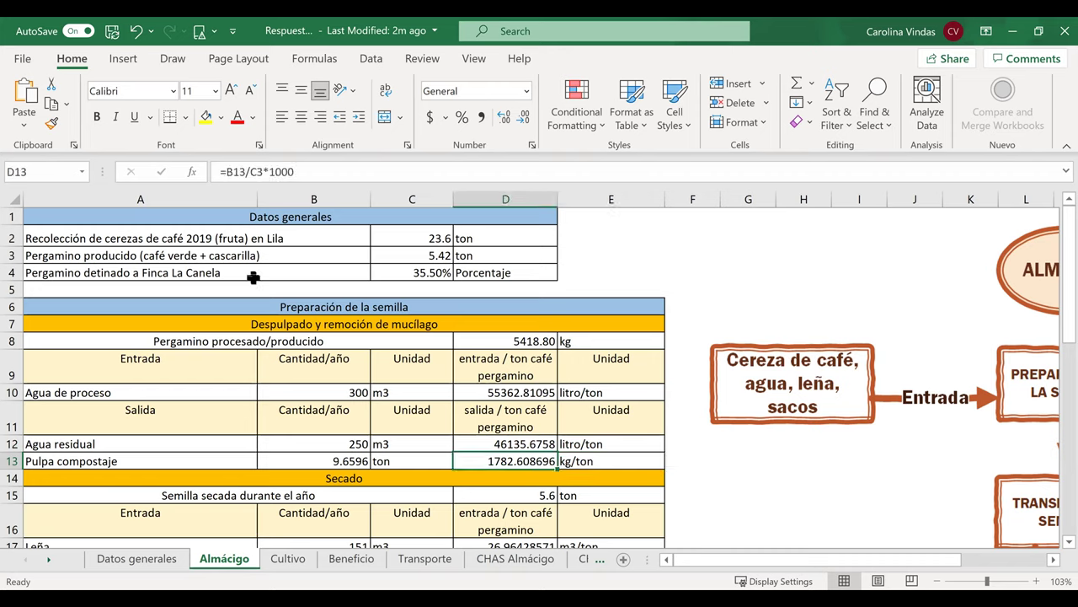
click(586, 455)
click(237, 117)
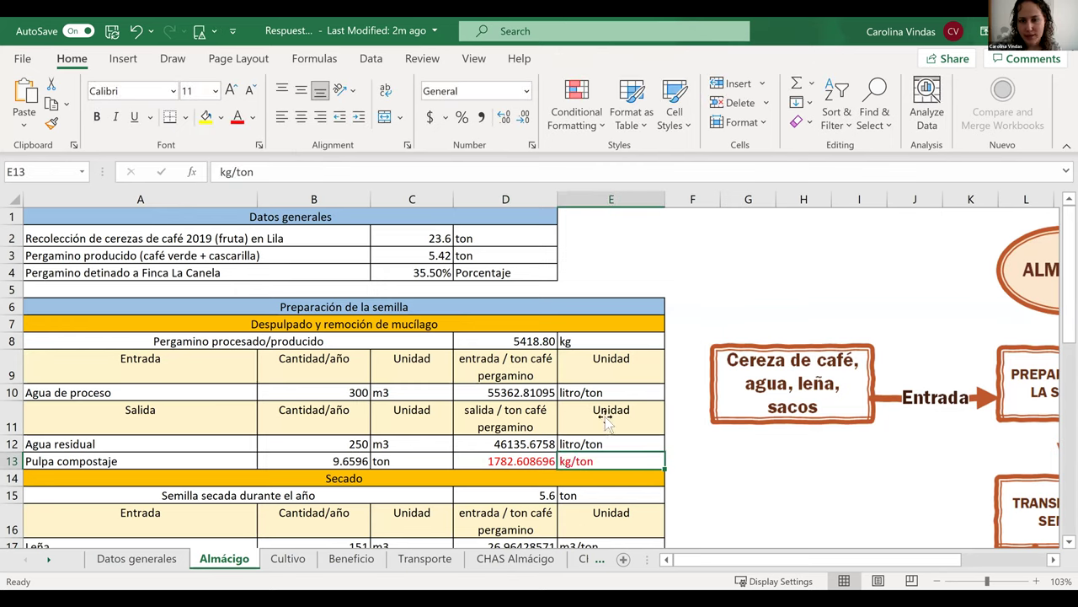
click(700, 447)
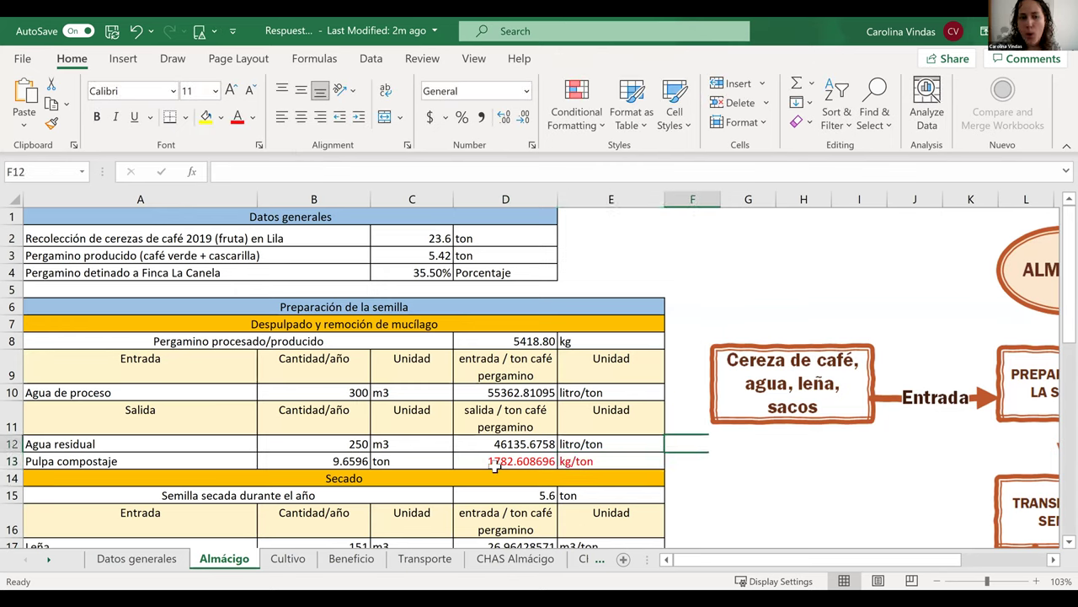
Review the whole Despulpado y remoción de mucílago block from its heading to the Pulpa compostaje row.
drag(497, 324, 478, 460)
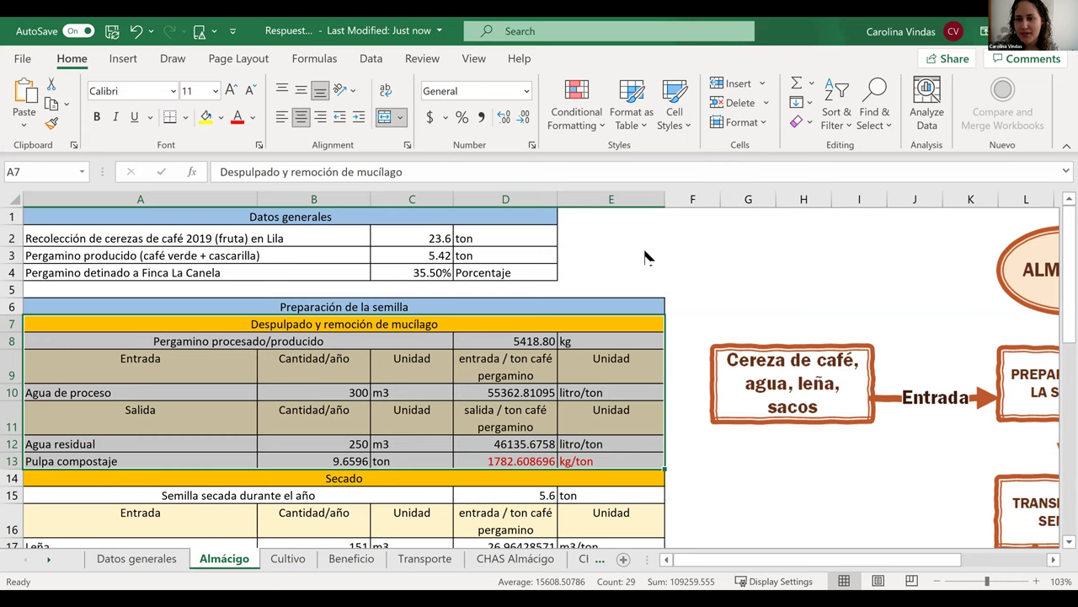
key(alt+Tab)
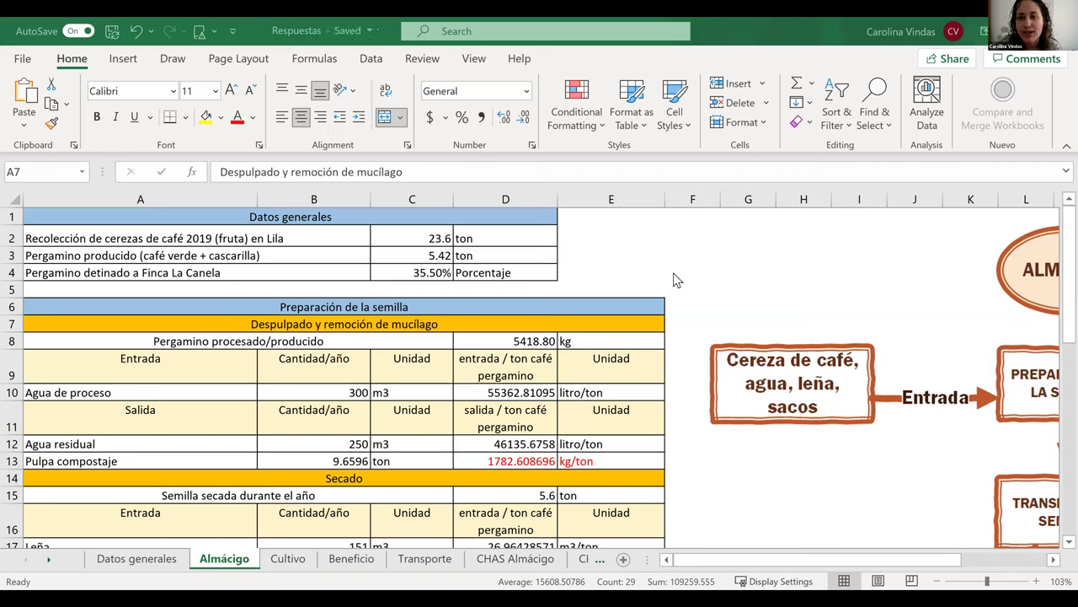
click(704, 453)
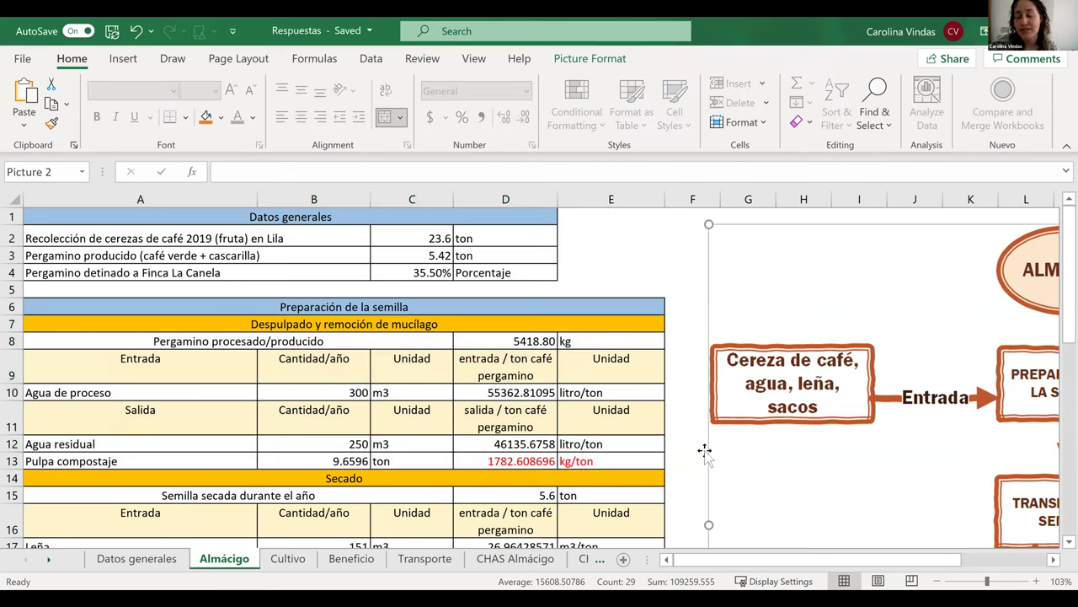
click(670, 393)
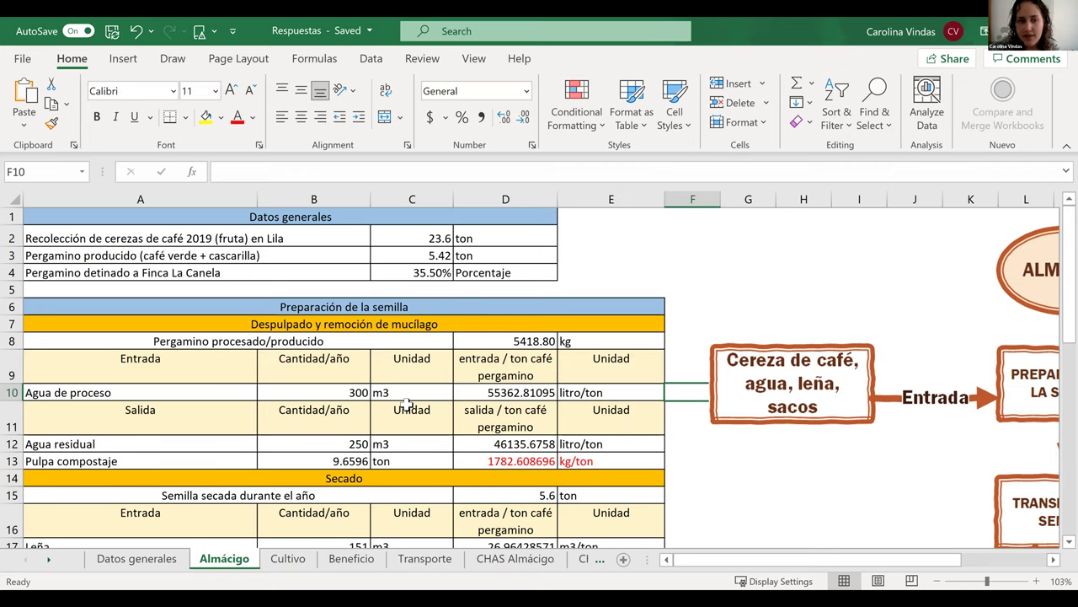
Examine the inputs, quantities and units in the Secado and Empacado blocks below.
scroll(203, 346, down, 2)
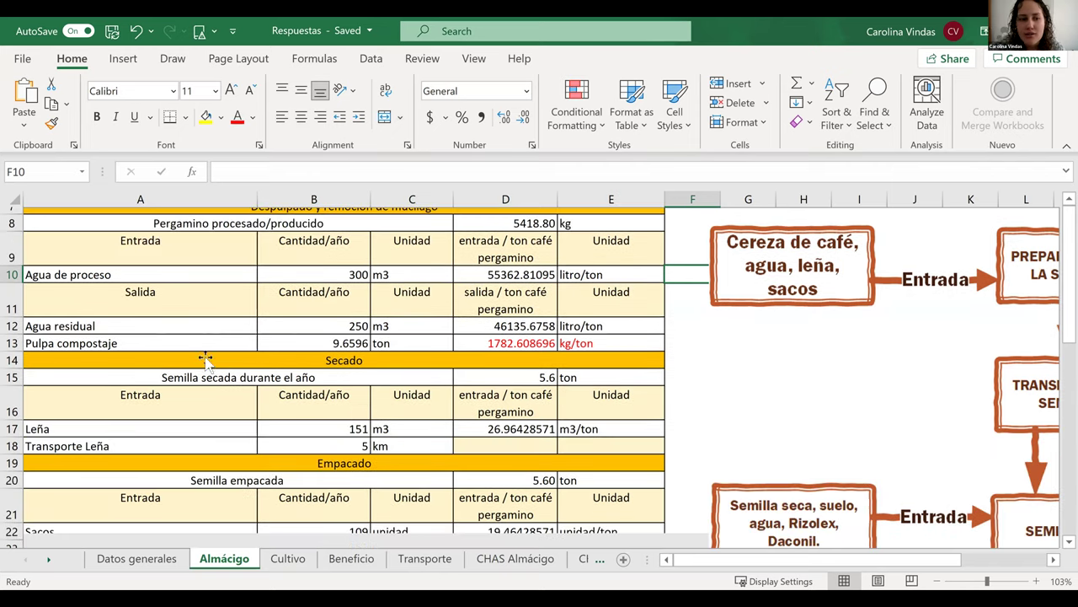
scroll(190, 349, down, 1)
drag(190, 349, 614, 403)
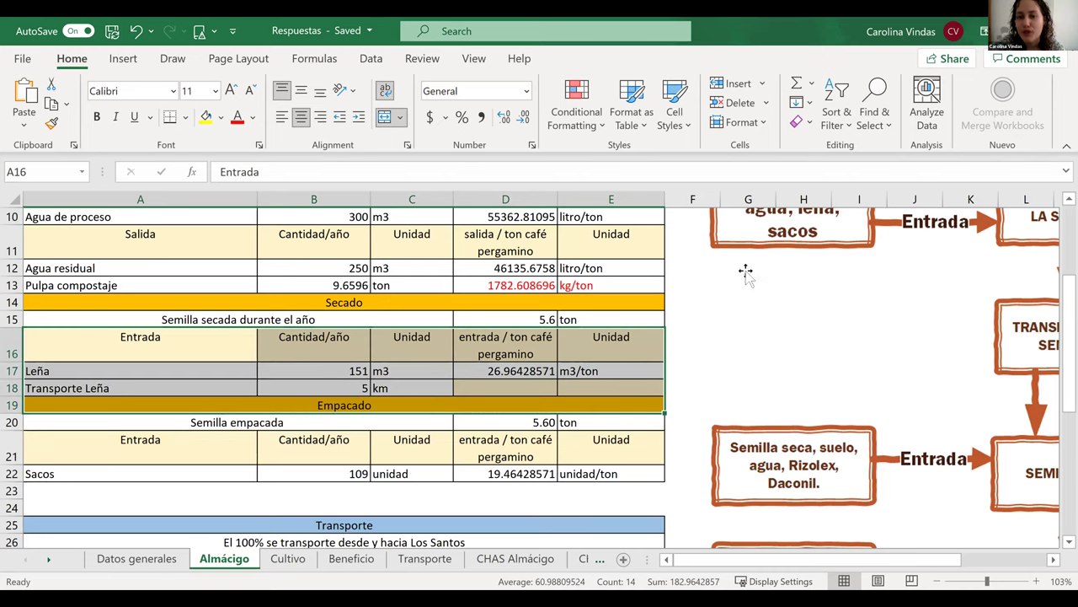
click(686, 301)
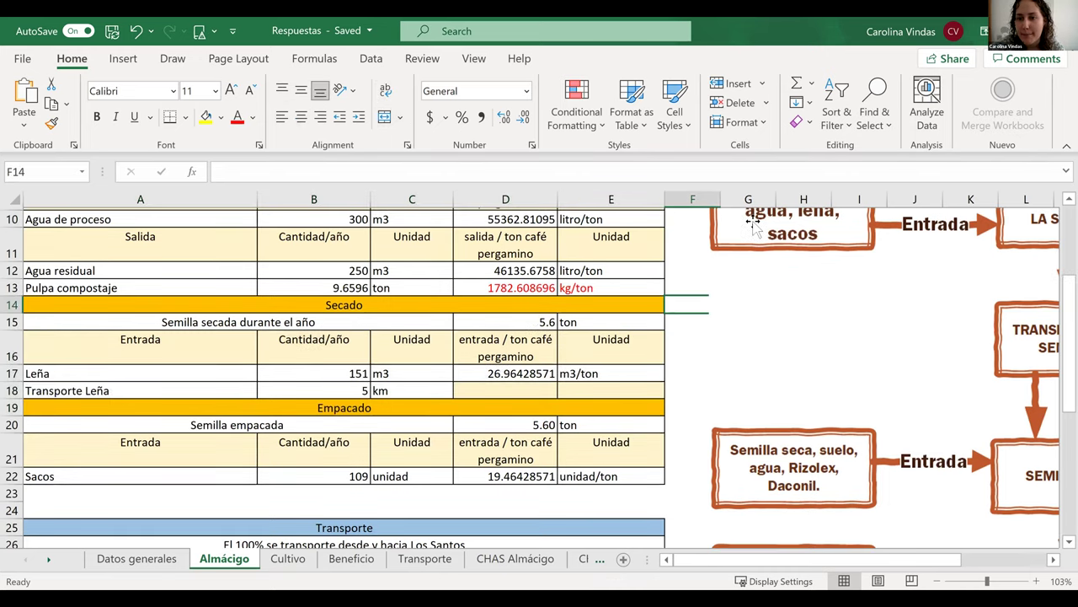
scroll(685, 308, up, 1)
click(684, 306)
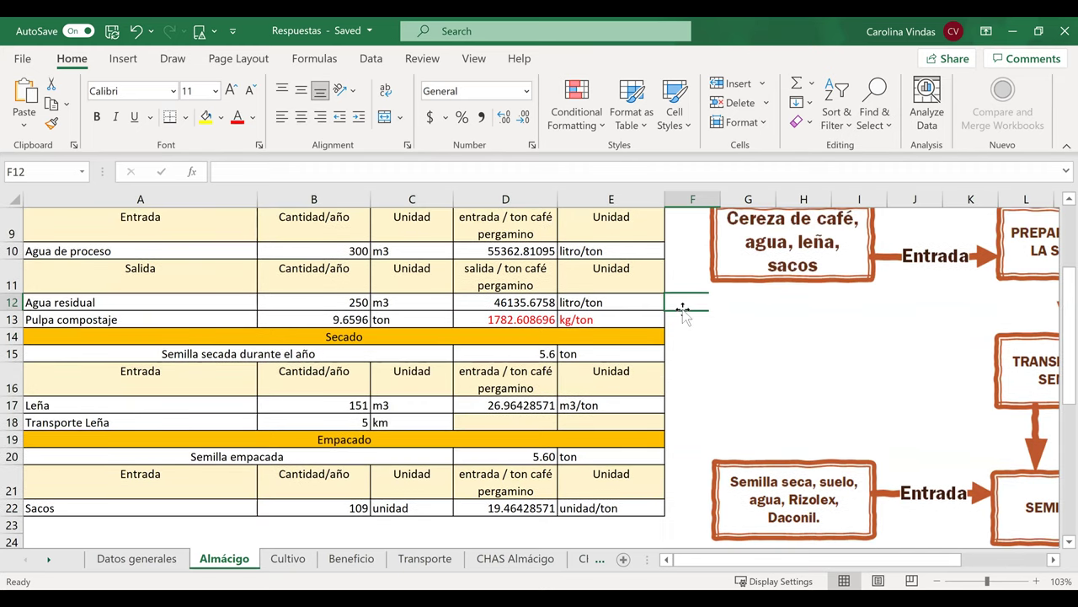
click(674, 368)
scroll(673, 368, up, 3)
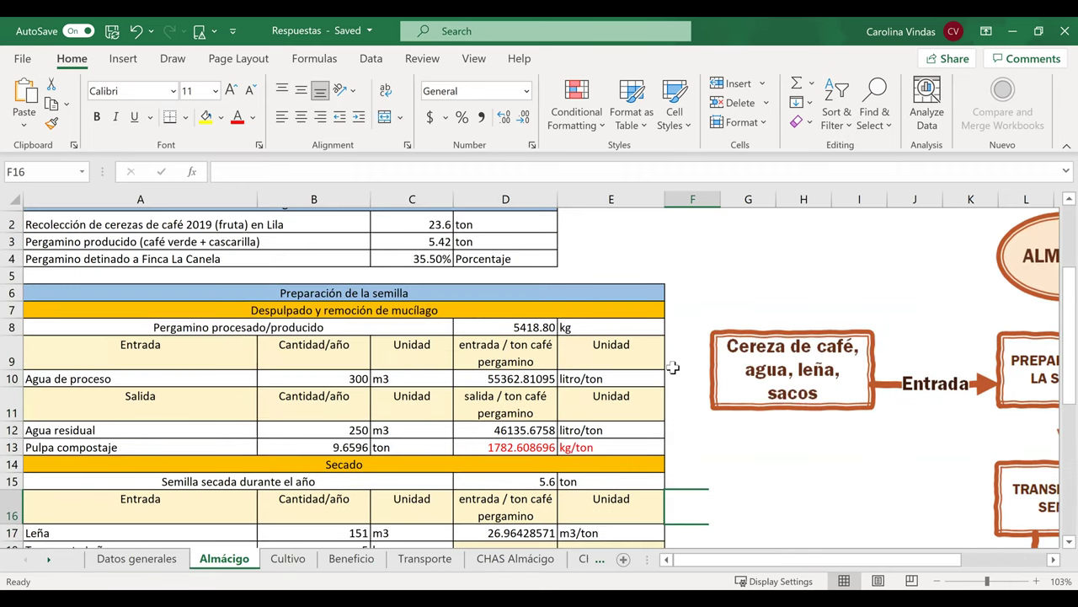
scroll(413, 276, down, 1)
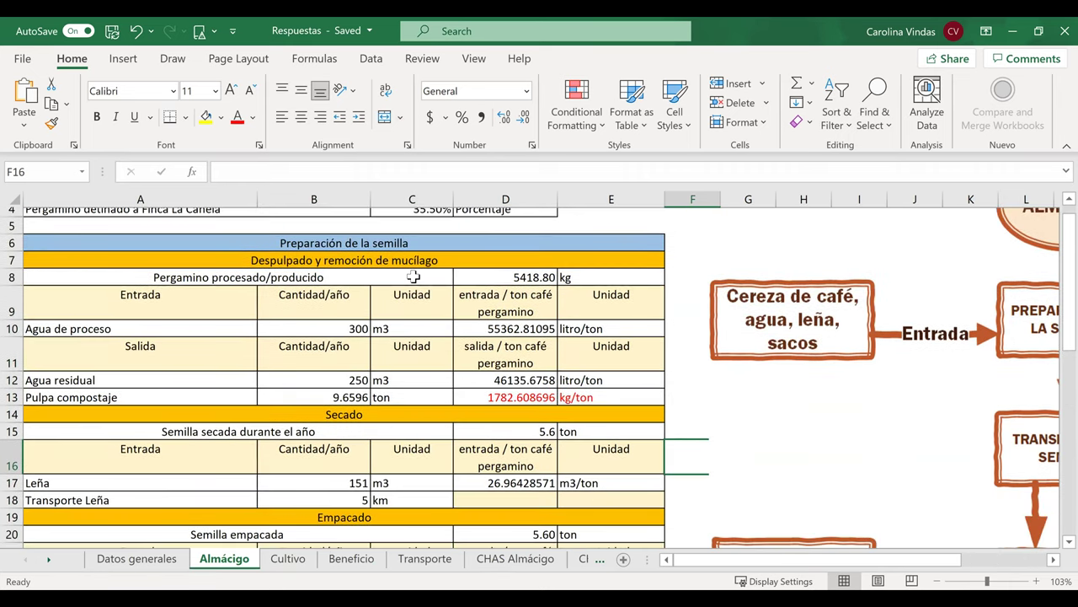
scroll(679, 274, up, 1)
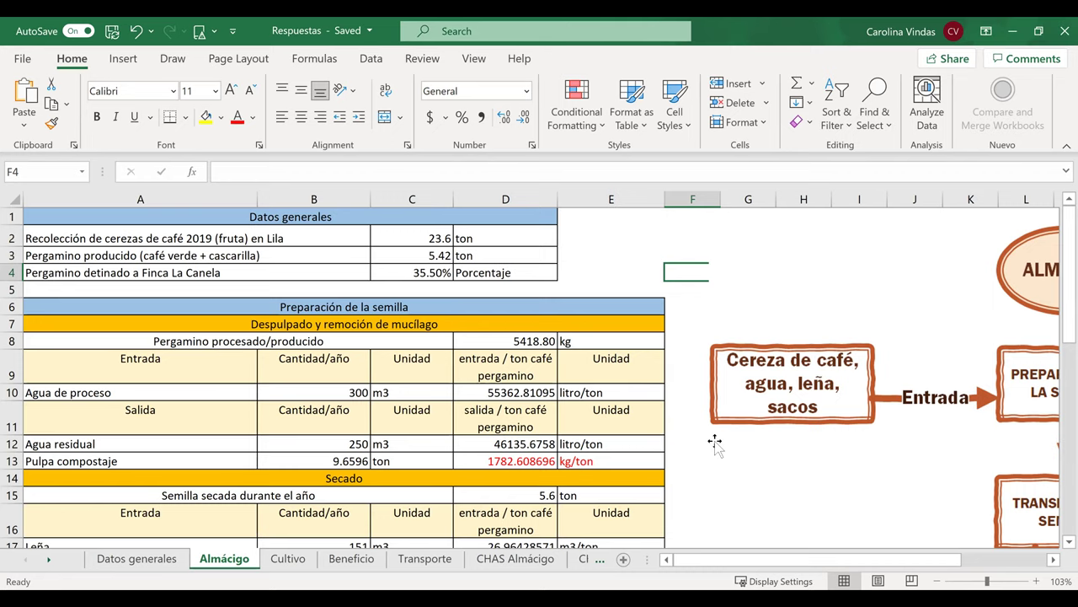
click(693, 479)
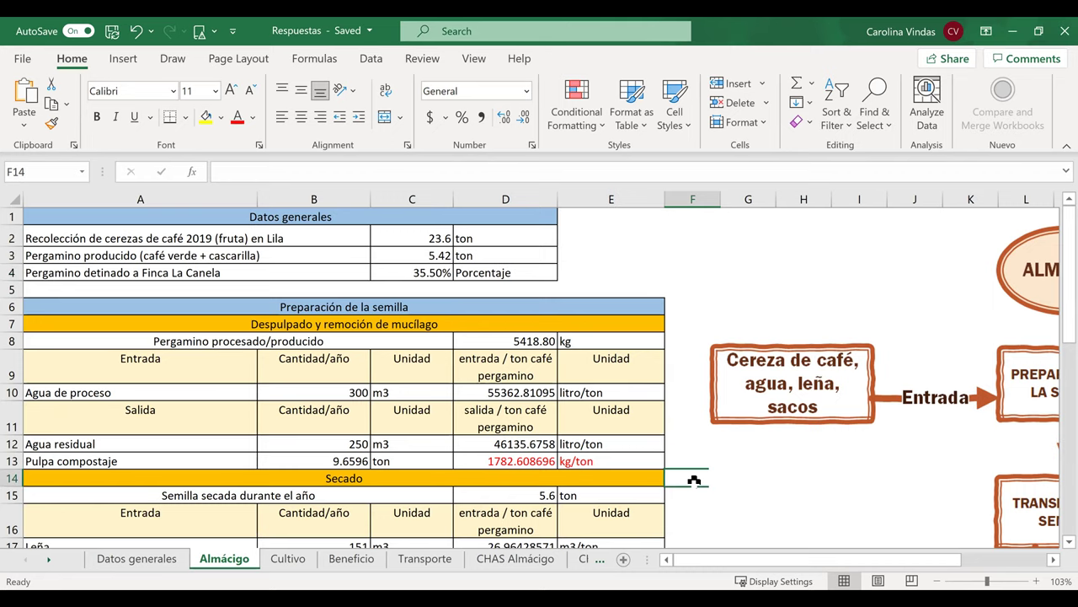
scroll(358, 424, down, 3)
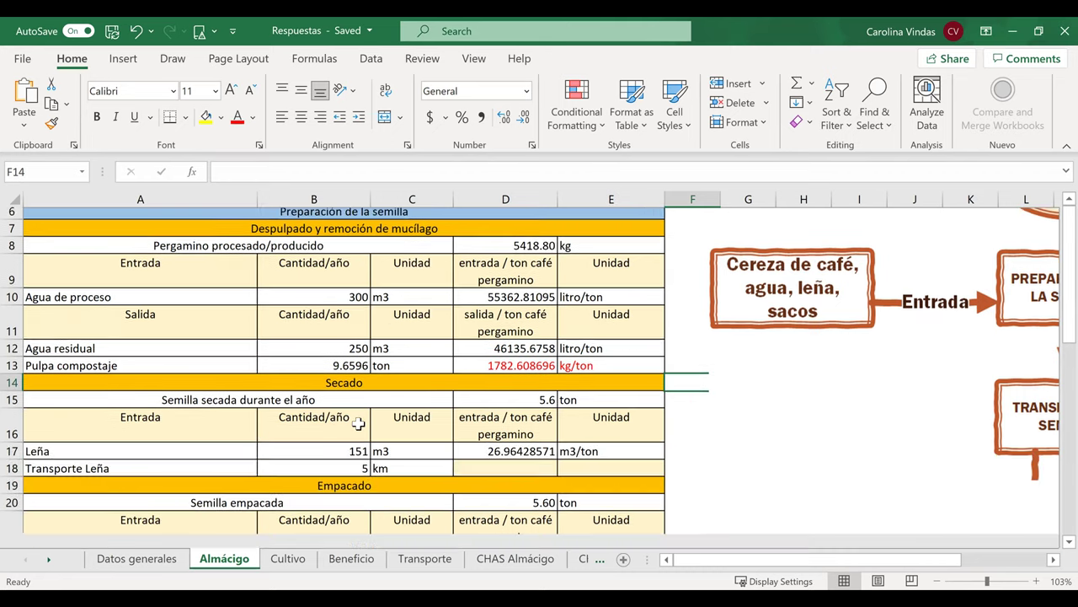
Check the dried seed quantity in D15 and the Agua de proceso per-ton formula in D10.
click(503, 368)
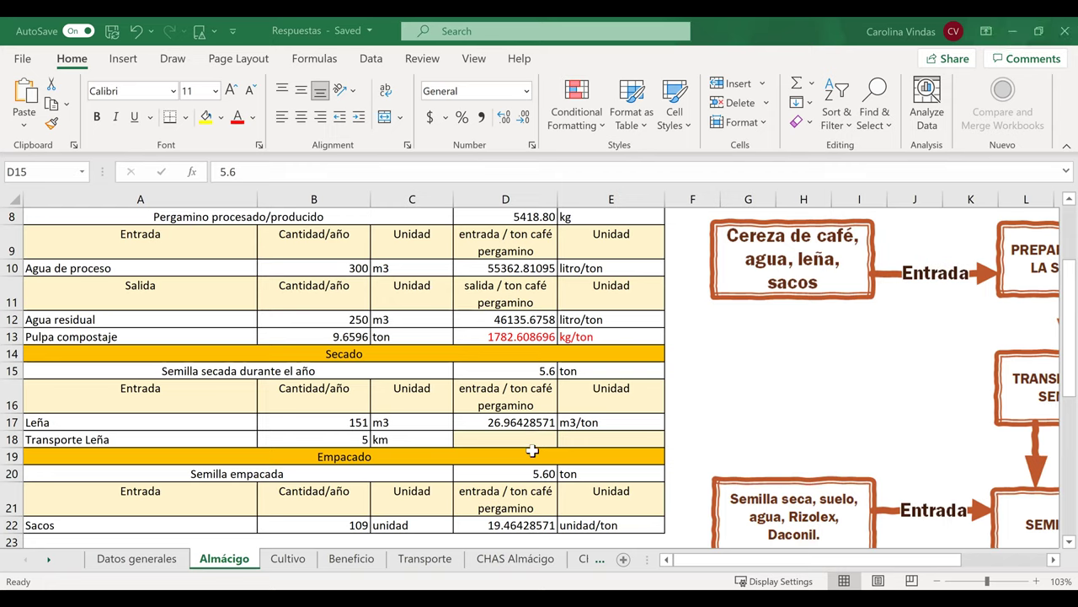
click(496, 270)
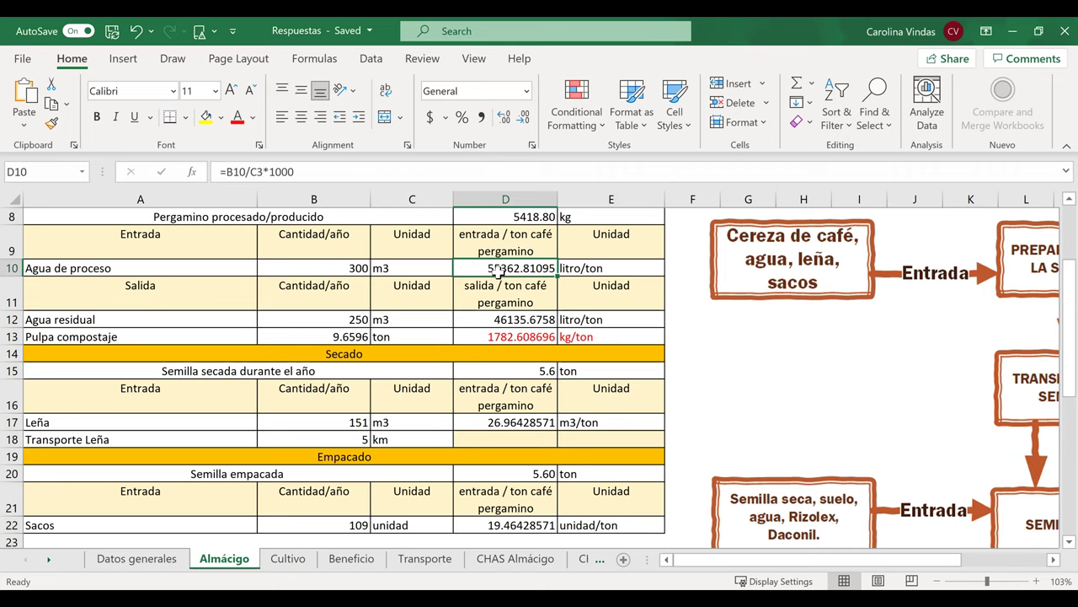
scroll(497, 271, up, 1)
scroll(497, 272, up, 2)
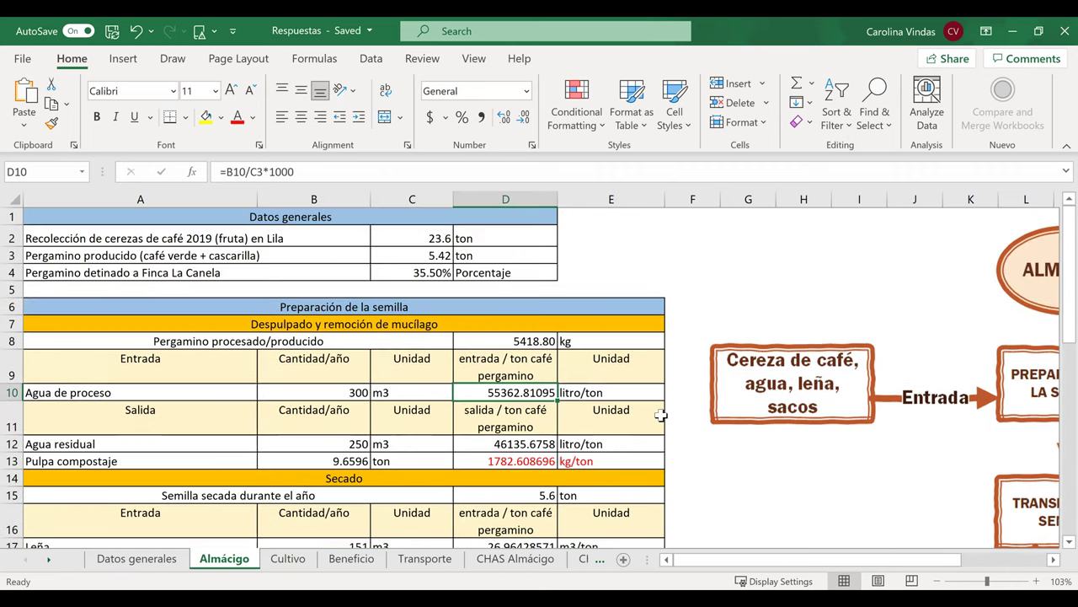
click(702, 437)
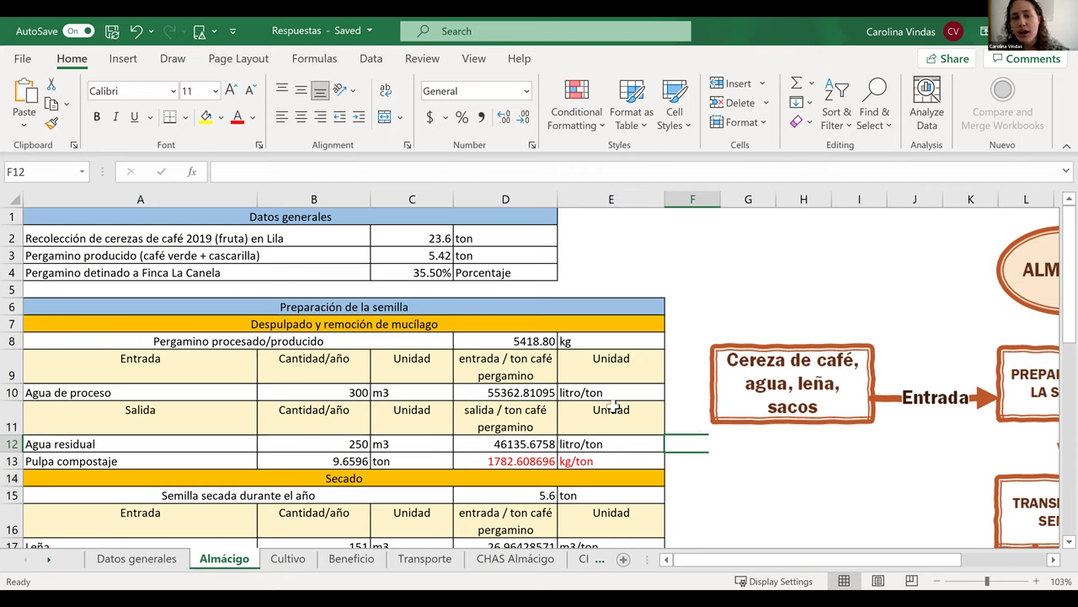
Compare the per-ton heading and Agua de proceso formula with the harvested cherry and parchment quantities in Datos generales.
click(523, 378)
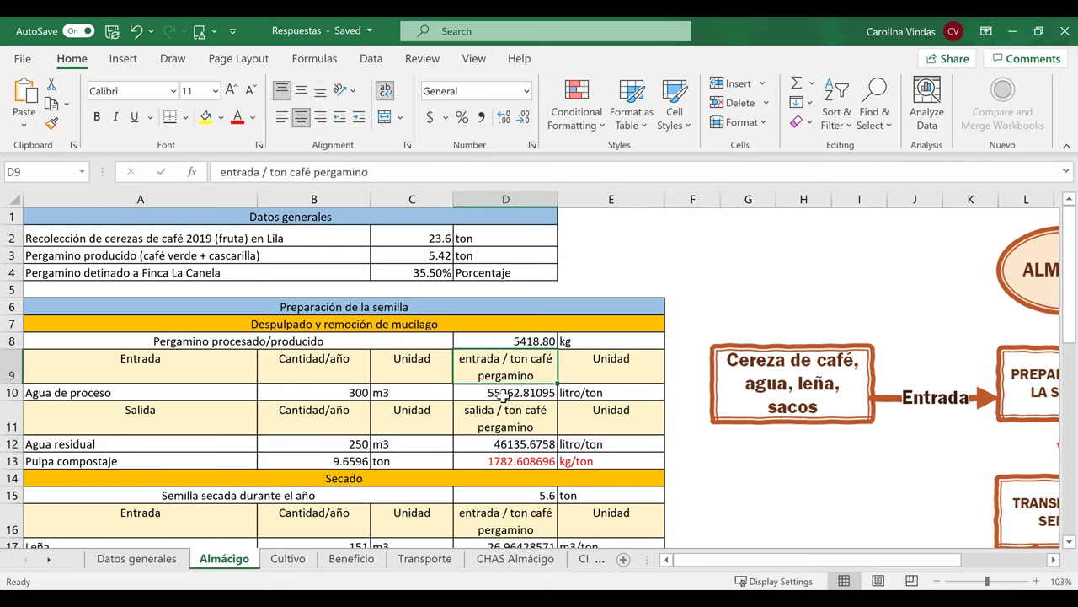
click(503, 394)
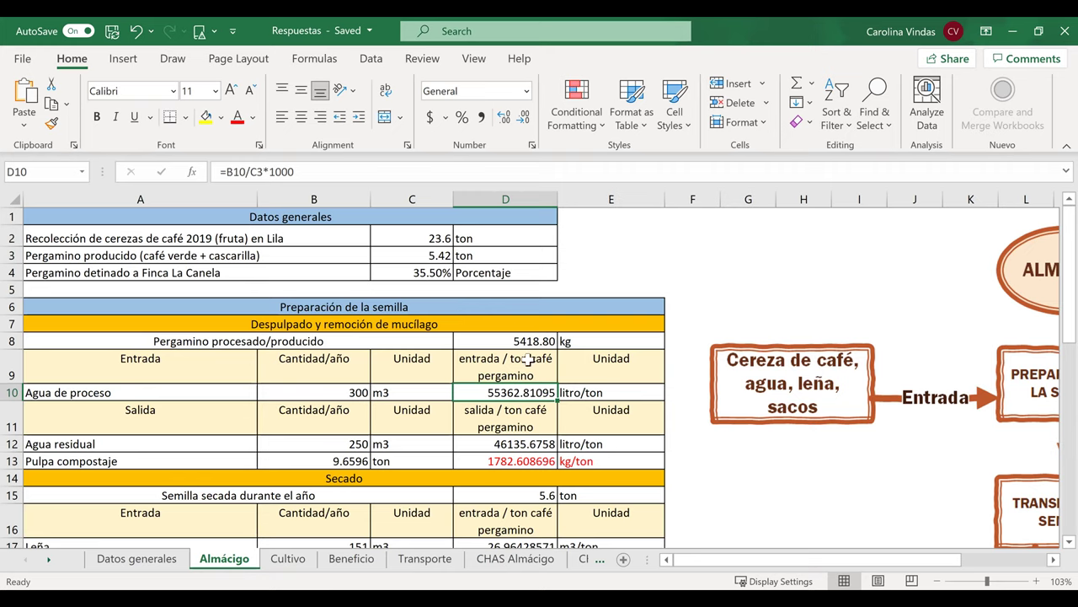
click(534, 376)
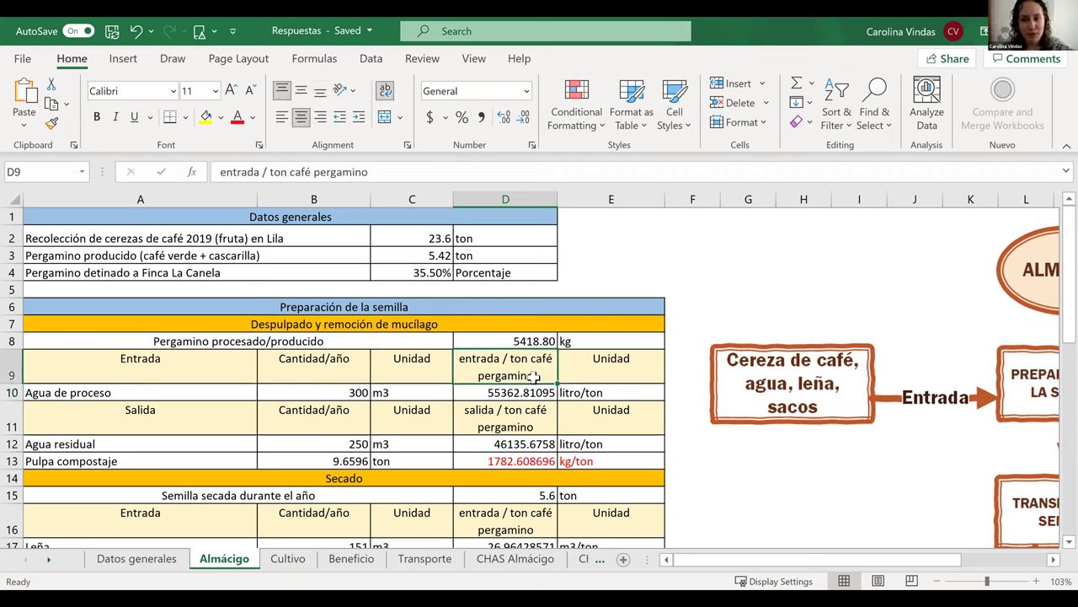
click(405, 239)
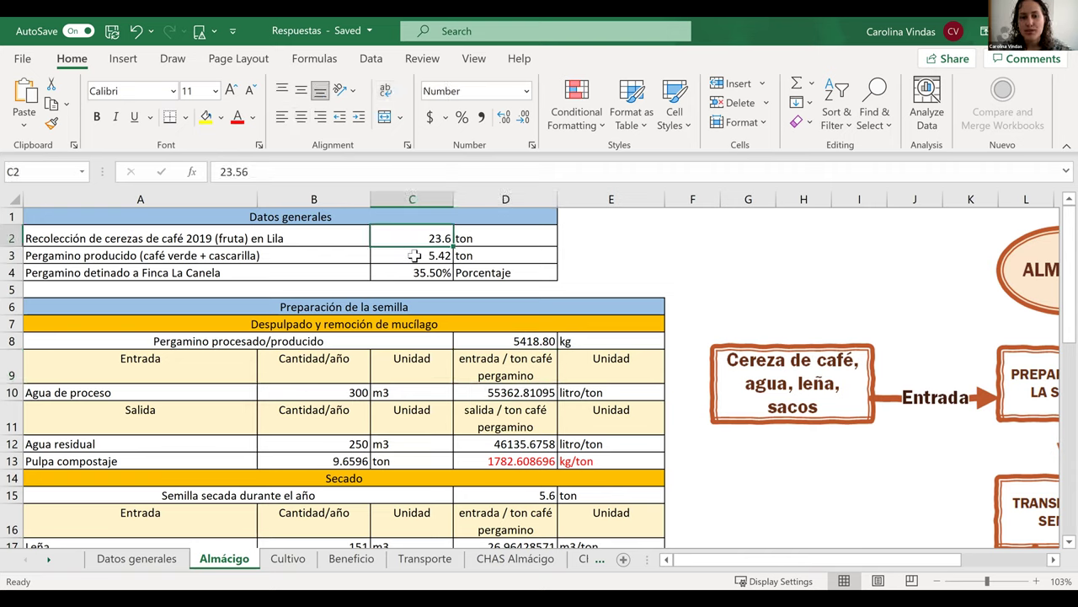
click(414, 255)
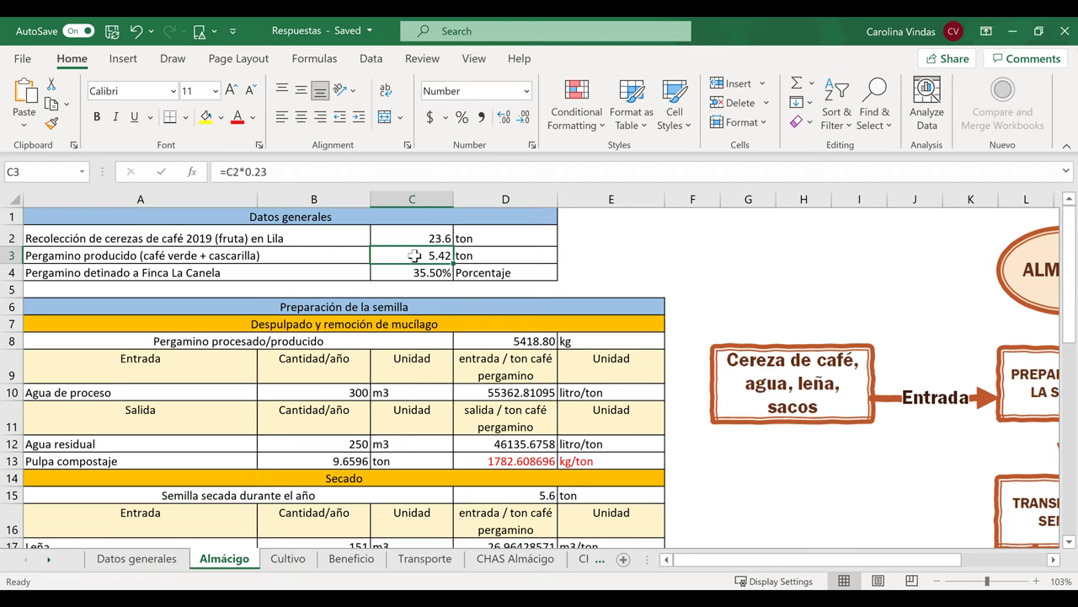
Trace the cells referenced by the Agua de proceso formula in D10, checking C3, D8 and the Finca La Canela percentage.
click(543, 389)
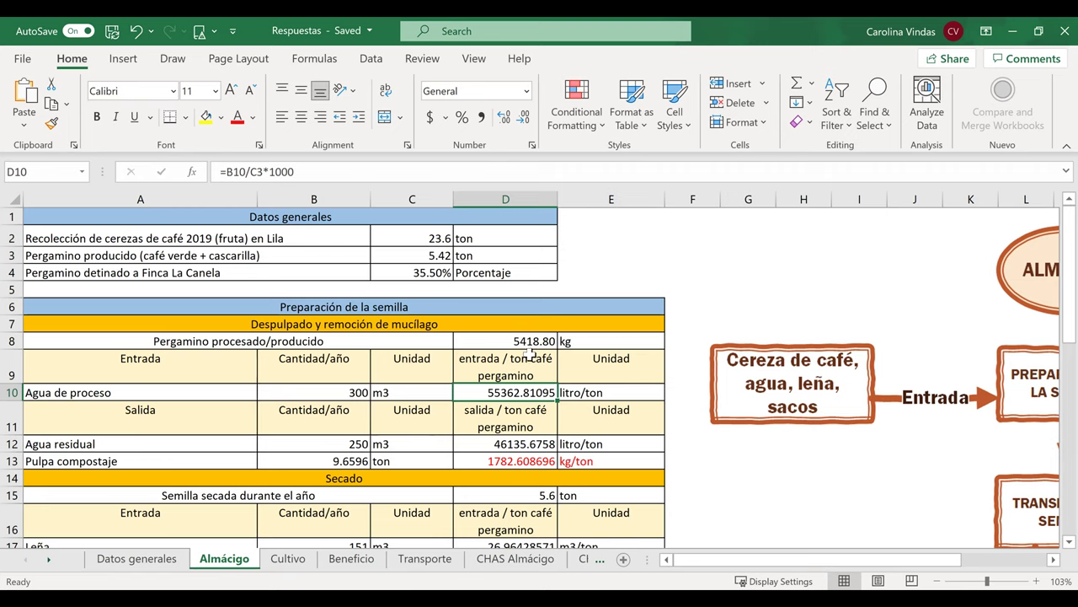
click(425, 258)
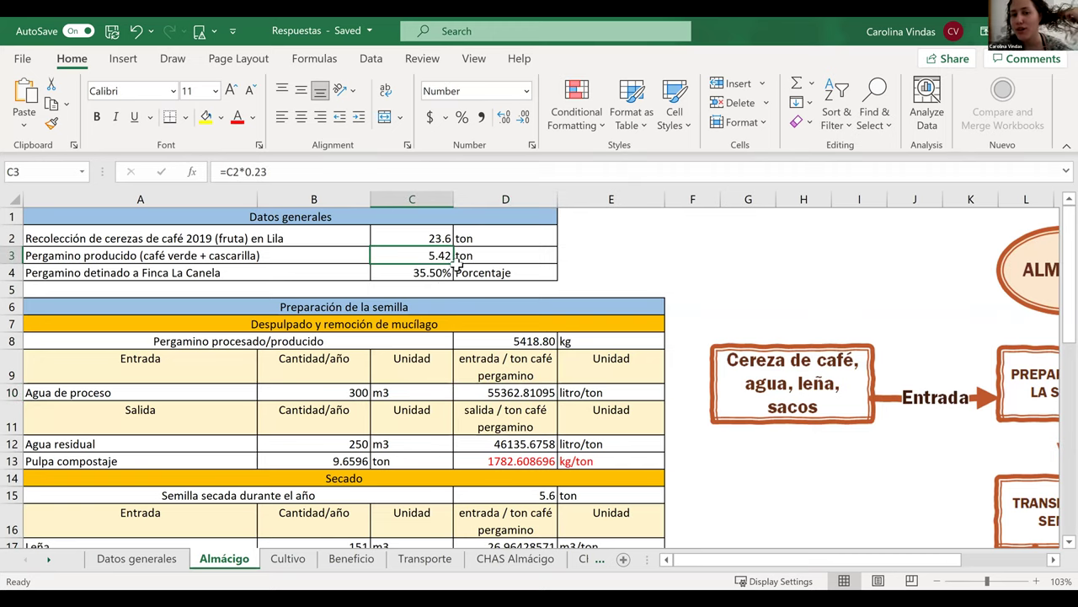
click(492, 339)
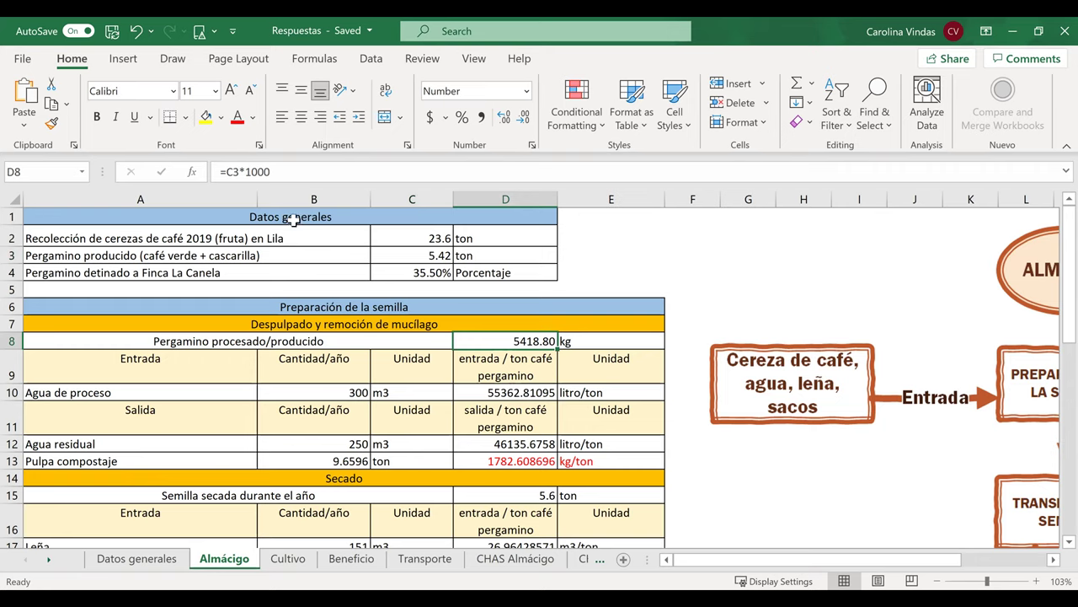
click(509, 390)
click(281, 171)
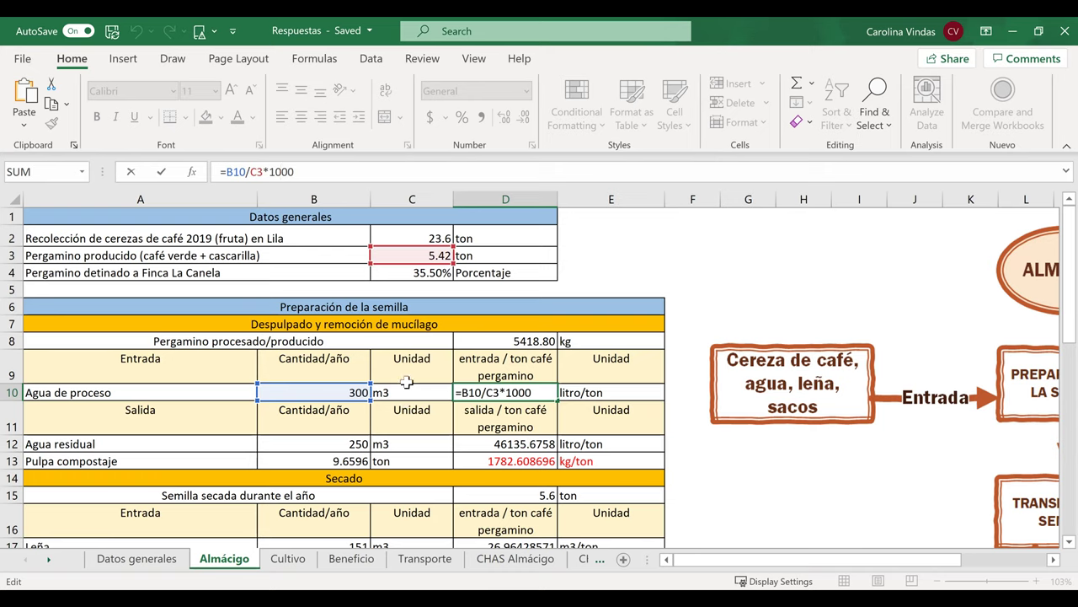
click(422, 273)
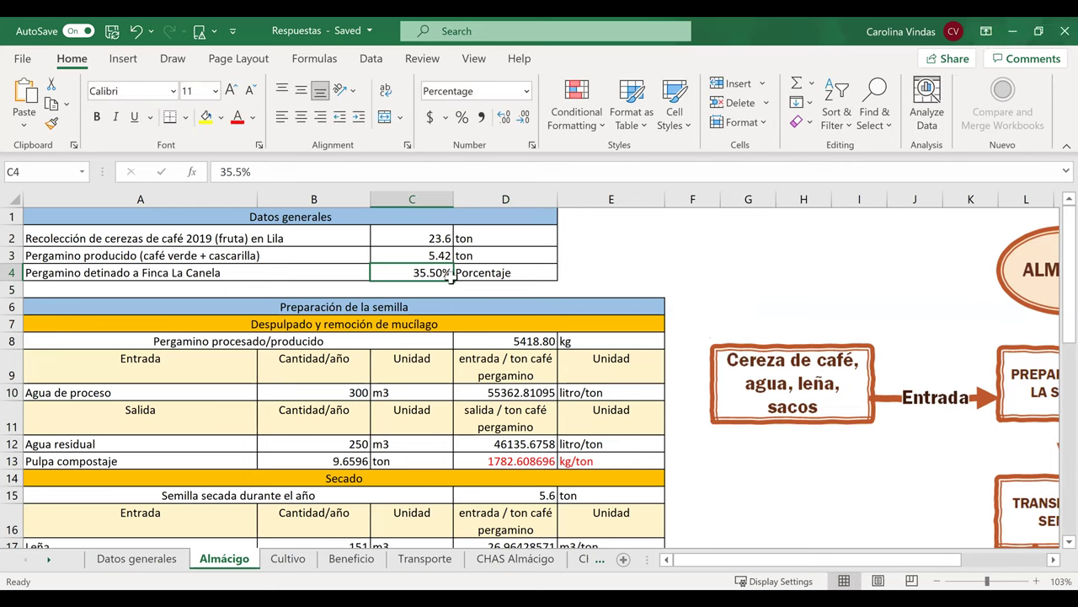
click(417, 253)
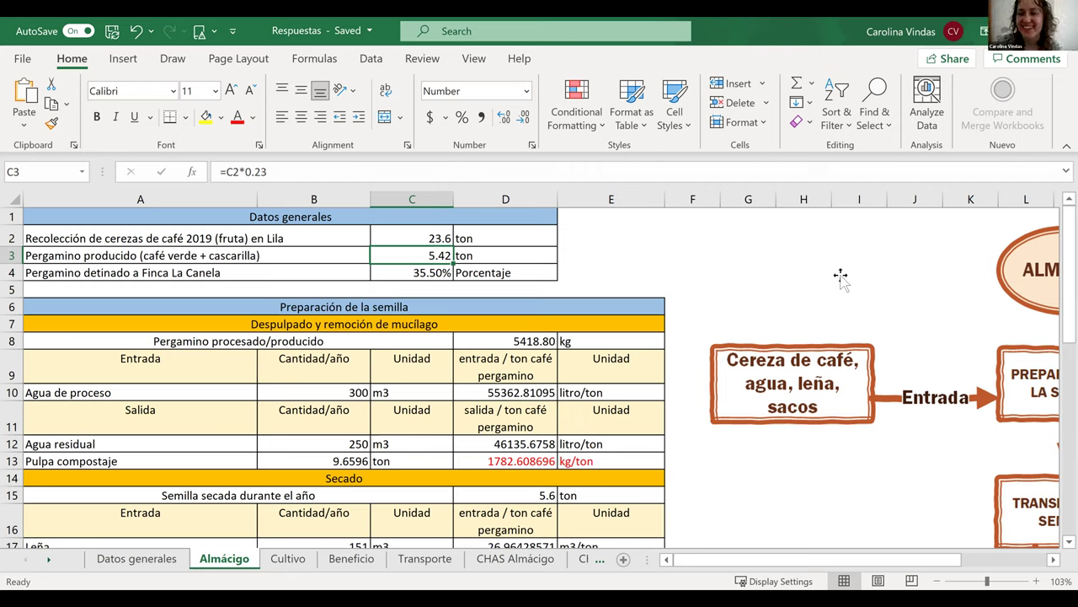
Review the Secado block from the dried seed row to Transporte Leña, and the Empacado block down to Sacos.
click(623, 441)
click(408, 464)
scroll(407, 465, down, 1)
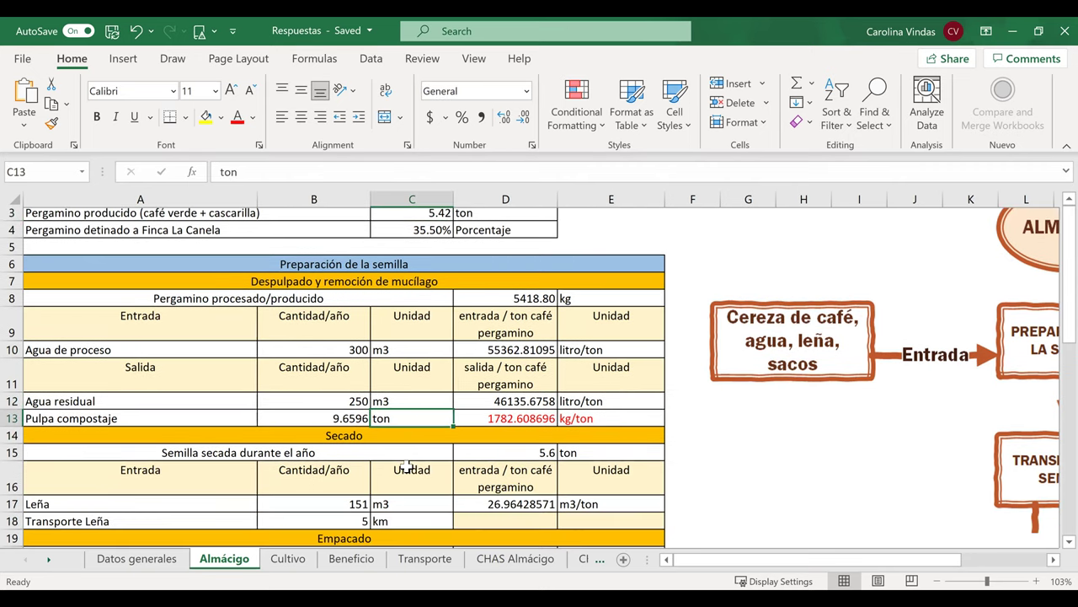
scroll(164, 359, down, 2)
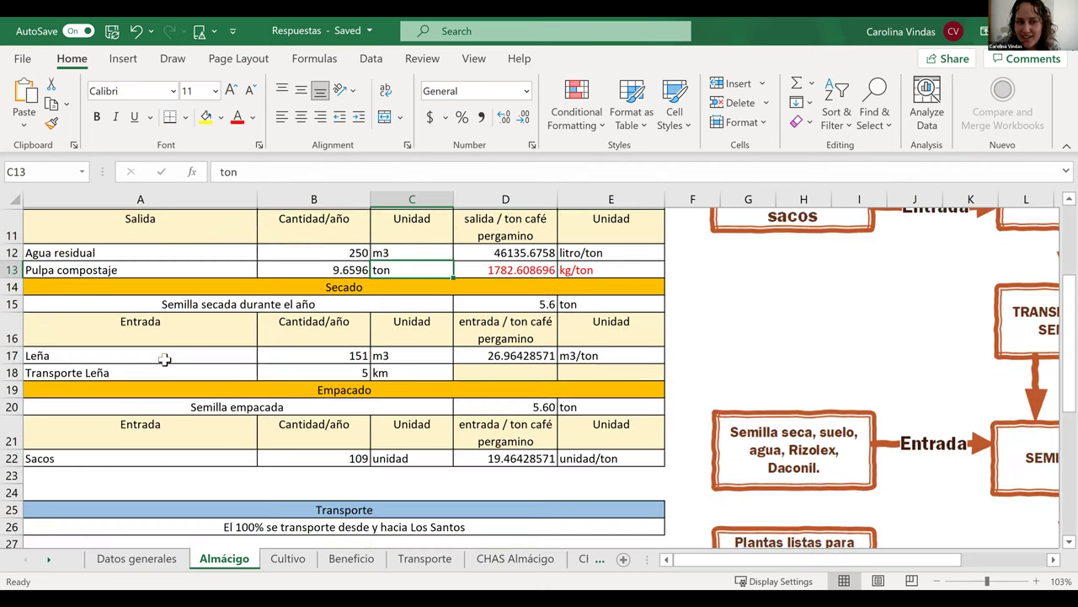
drag(240, 307, 501, 376)
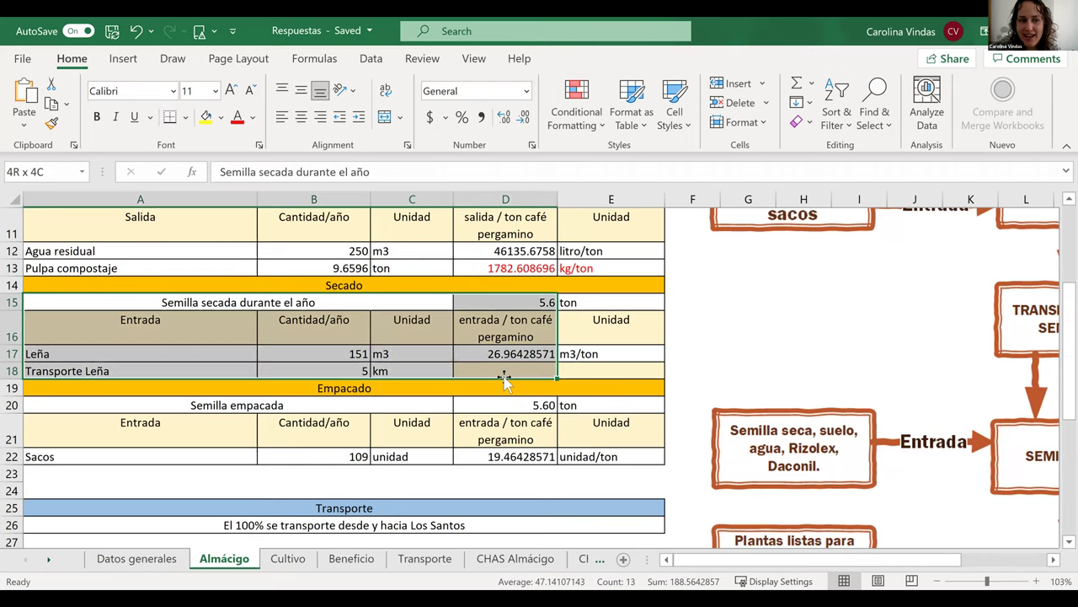
key(Down)
key(Down)
key(Down)
key(Down)
key(Down)
key(shift+Down)
key(shift+Right)
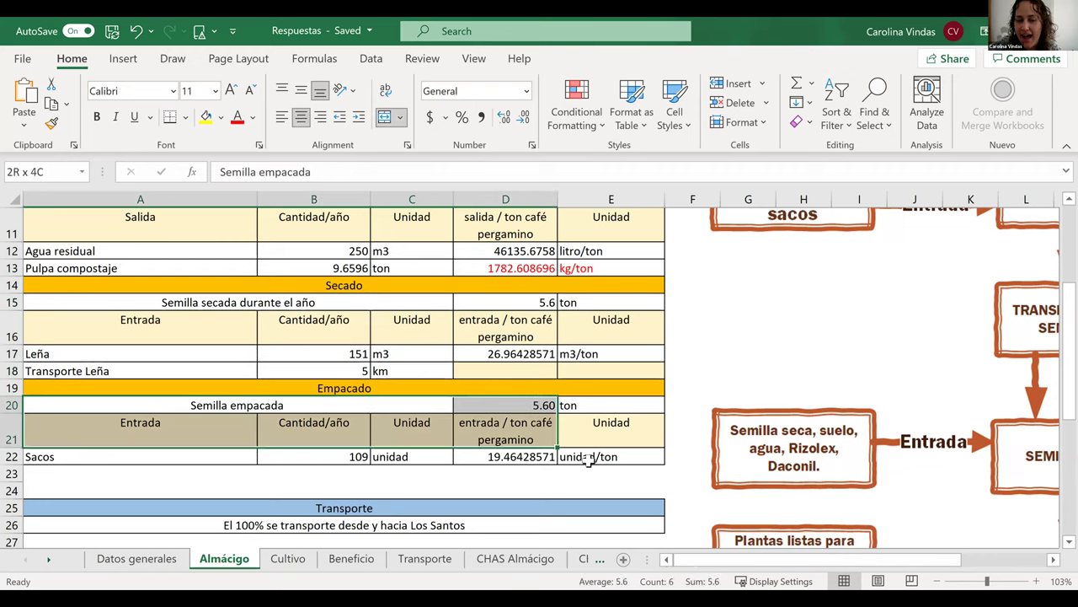
key(shift+Down)
key(shift+Right)
click(542, 472)
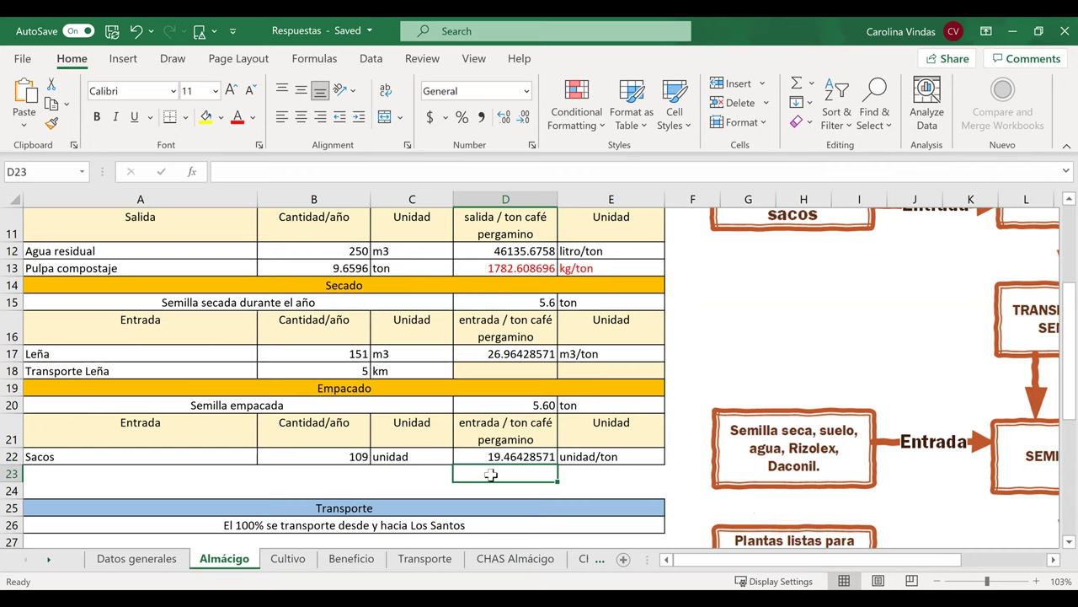
click(368, 473)
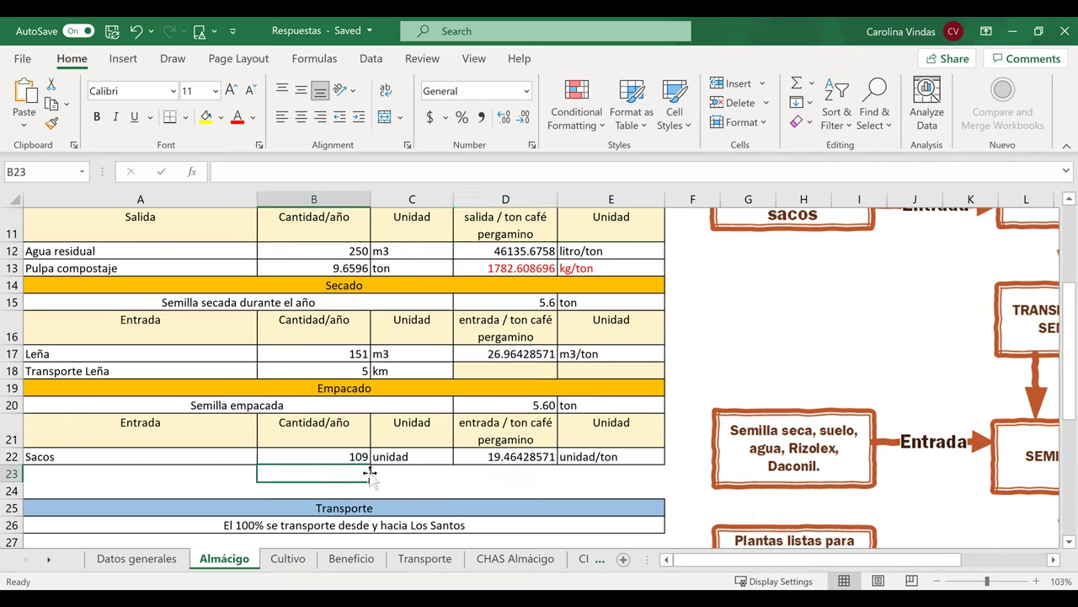
Inspect the Leña unit in C17 and the cells referenced by its per-ton formula in D17.
click(402, 353)
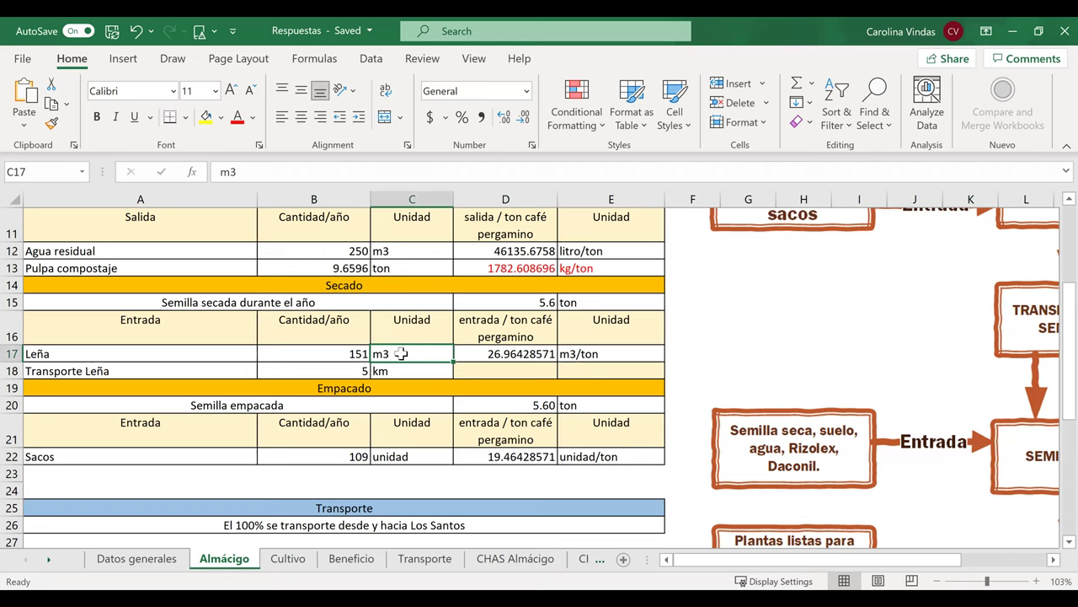
click(516, 353)
click(273, 172)
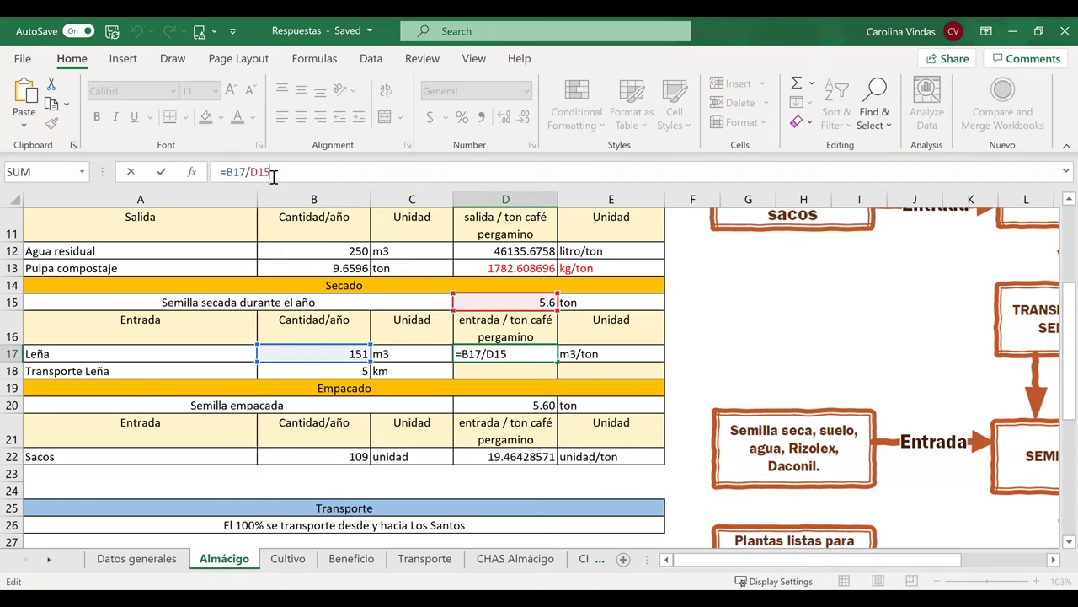
key(ctrl+Return)
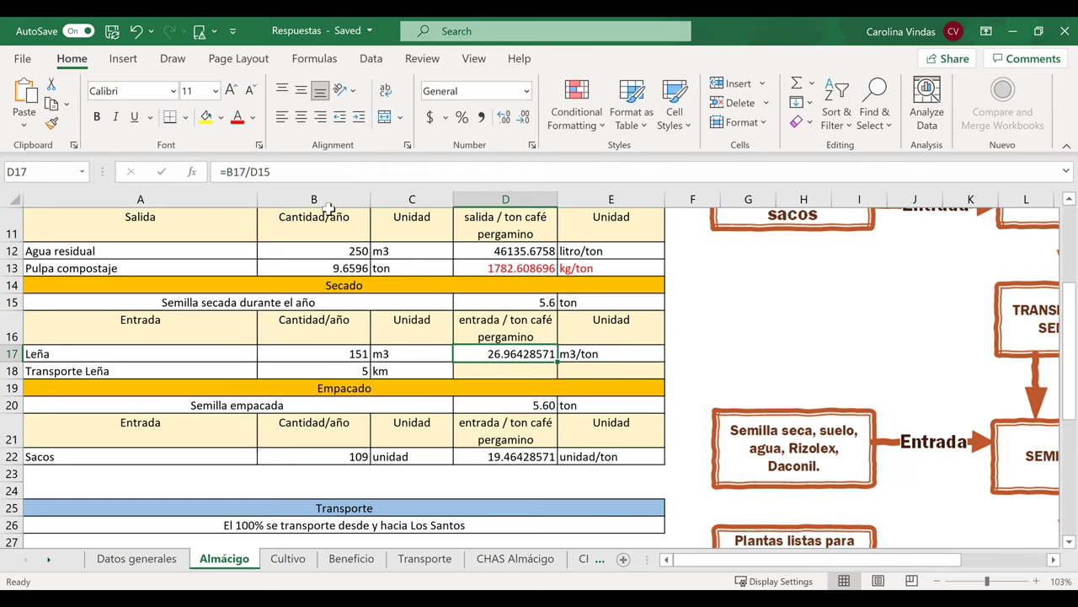
click(292, 178)
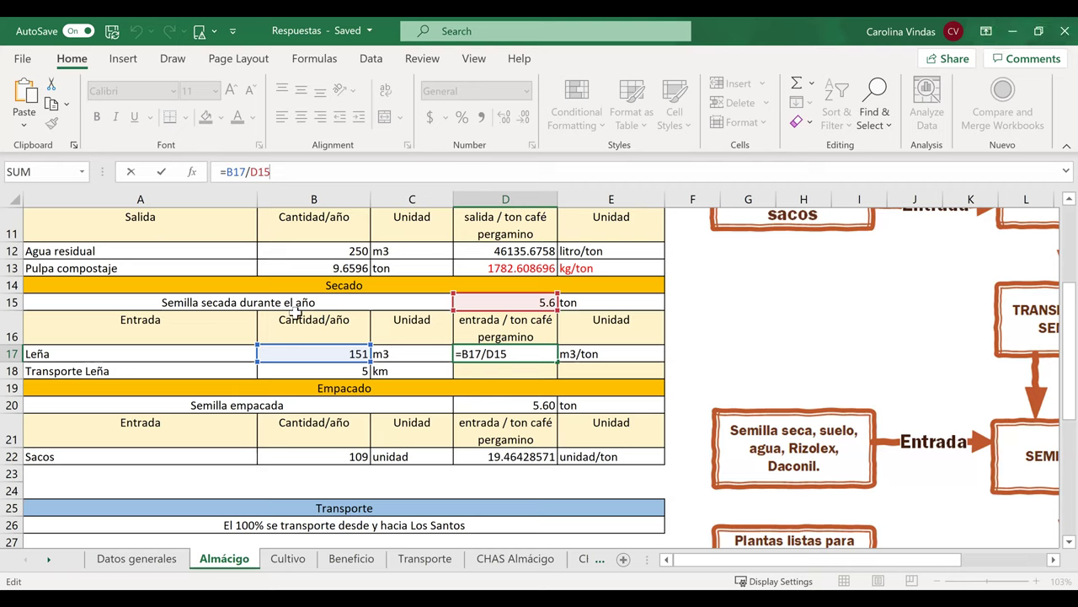
key(ctrl+Return)
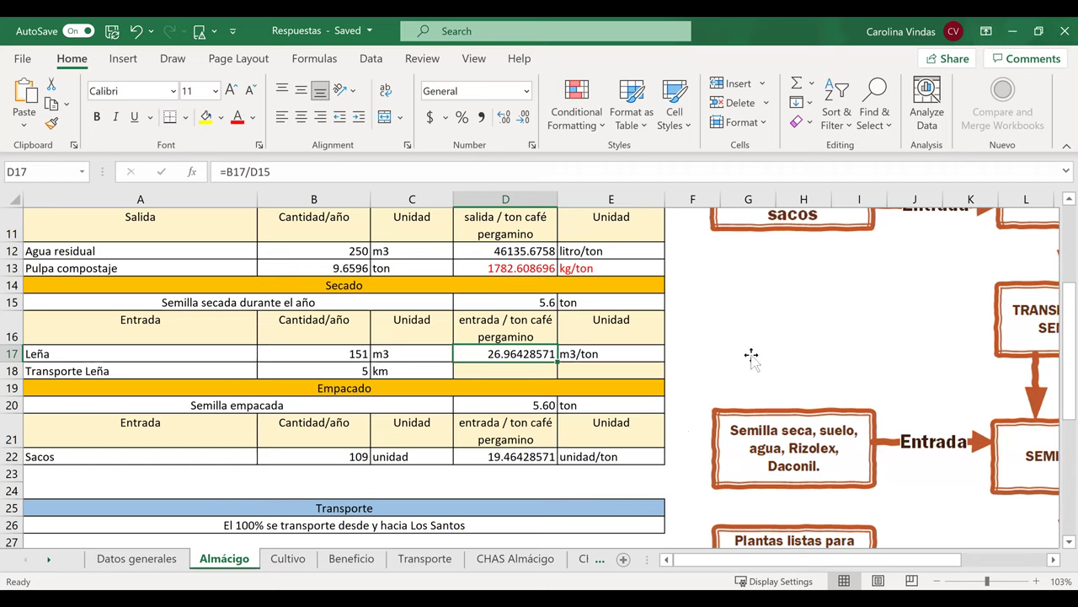
Compare the Semilla empacada formula in D20 with the dried seed quantity in D15.
click(534, 406)
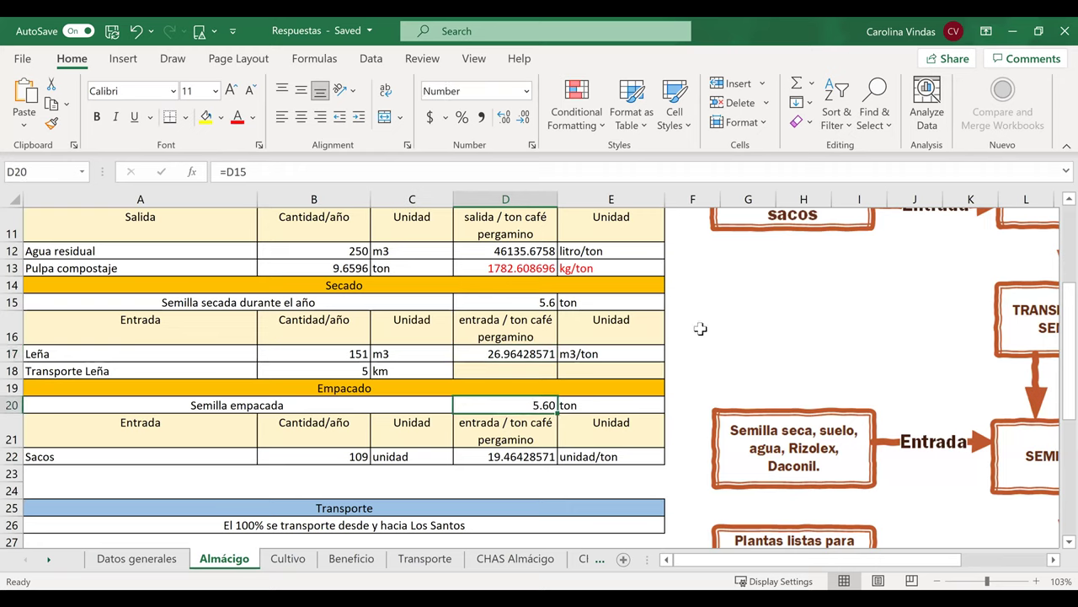
click(581, 510)
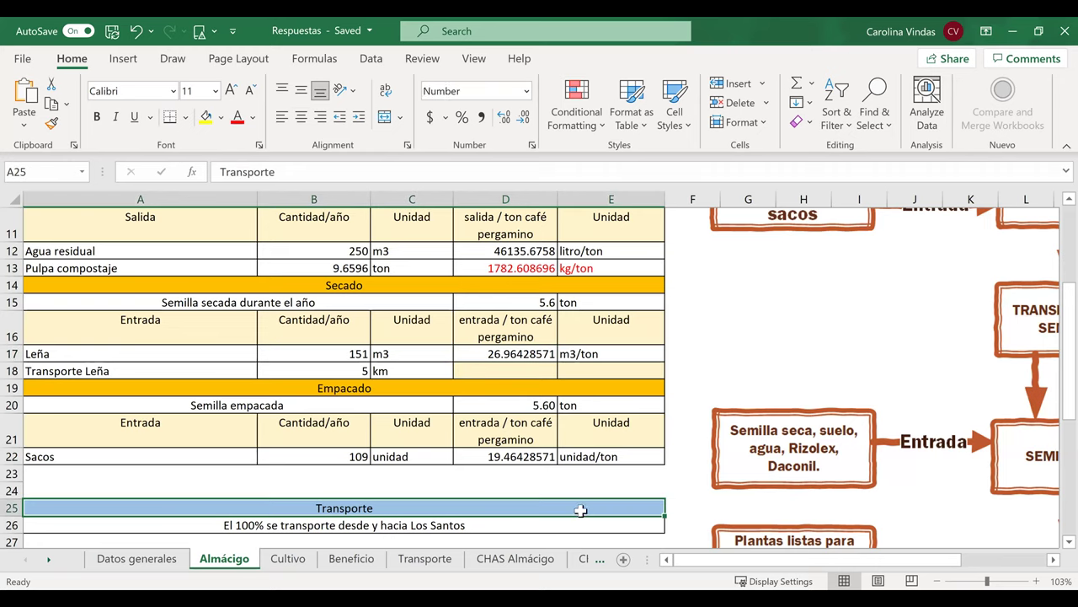
click(536, 411)
click(532, 305)
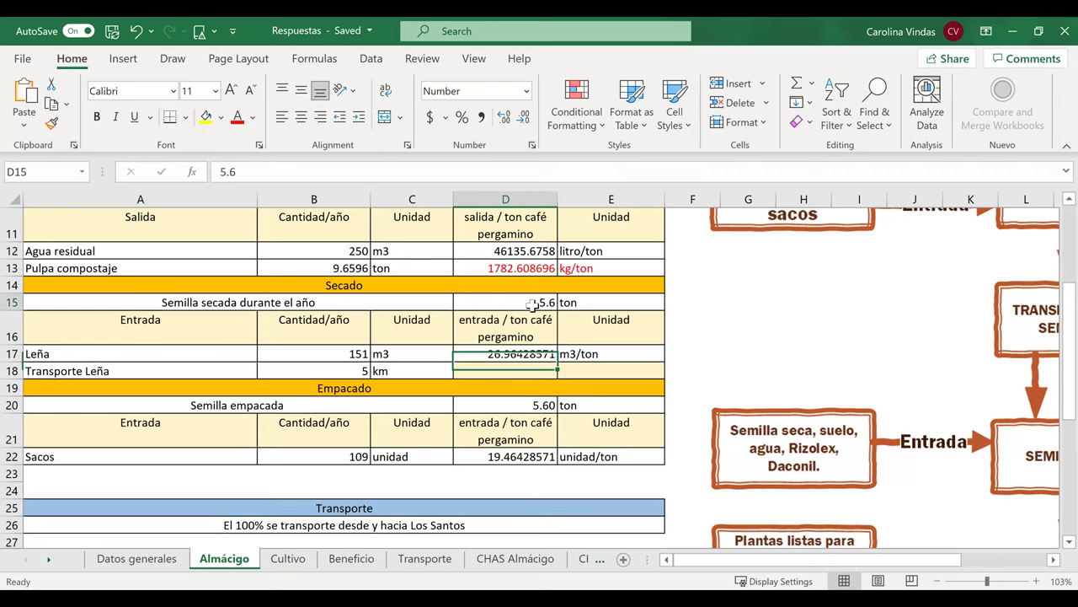
click(516, 404)
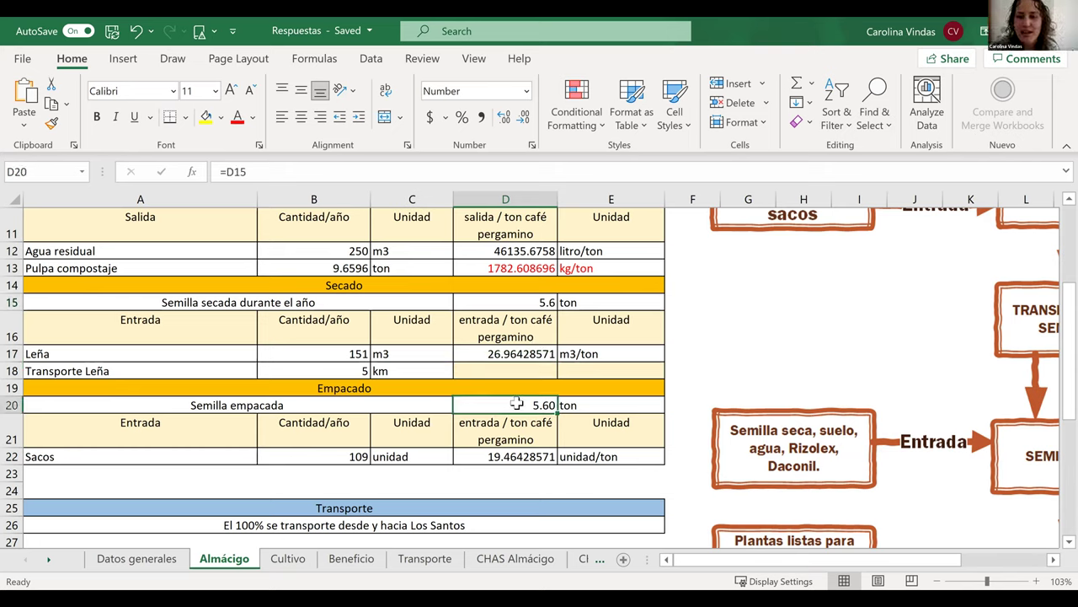
Check the Sacos per-ton formula in D22 against Semilla empacada in D20 and its source cell D15.
click(550, 455)
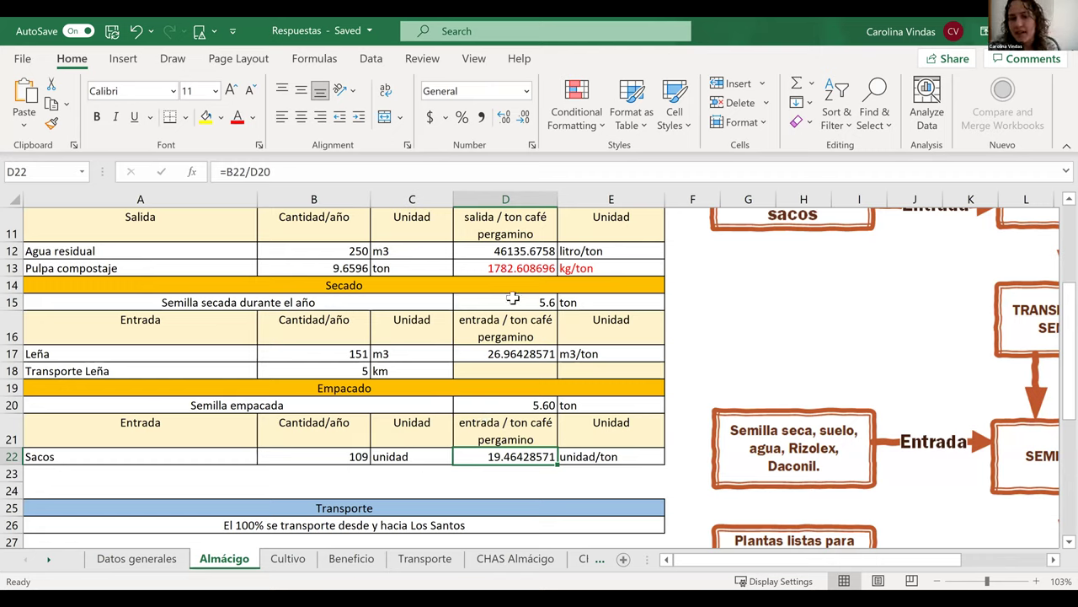
click(536, 405)
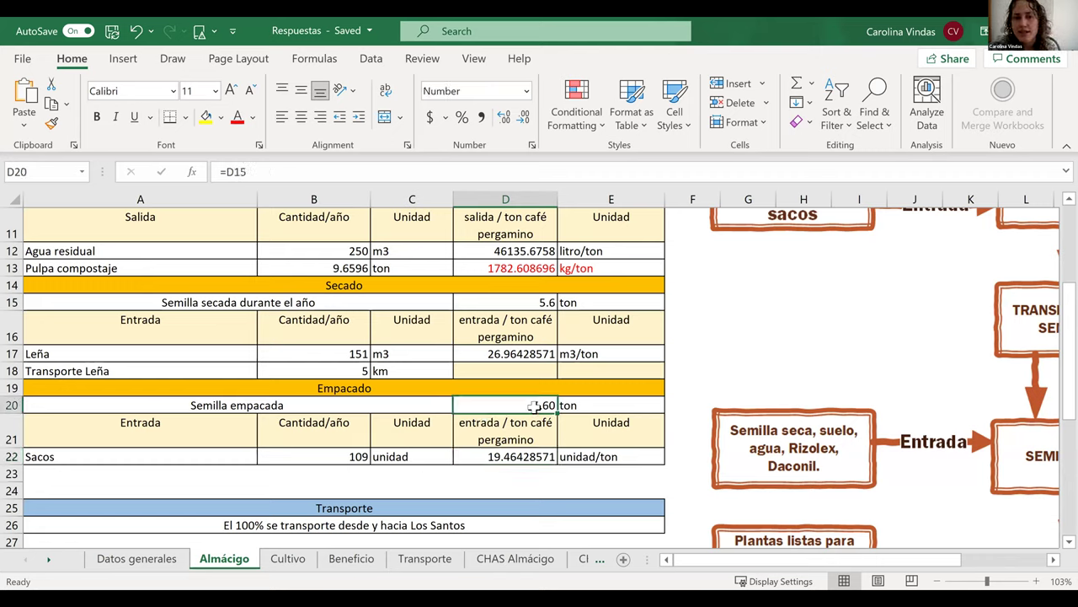
click(270, 178)
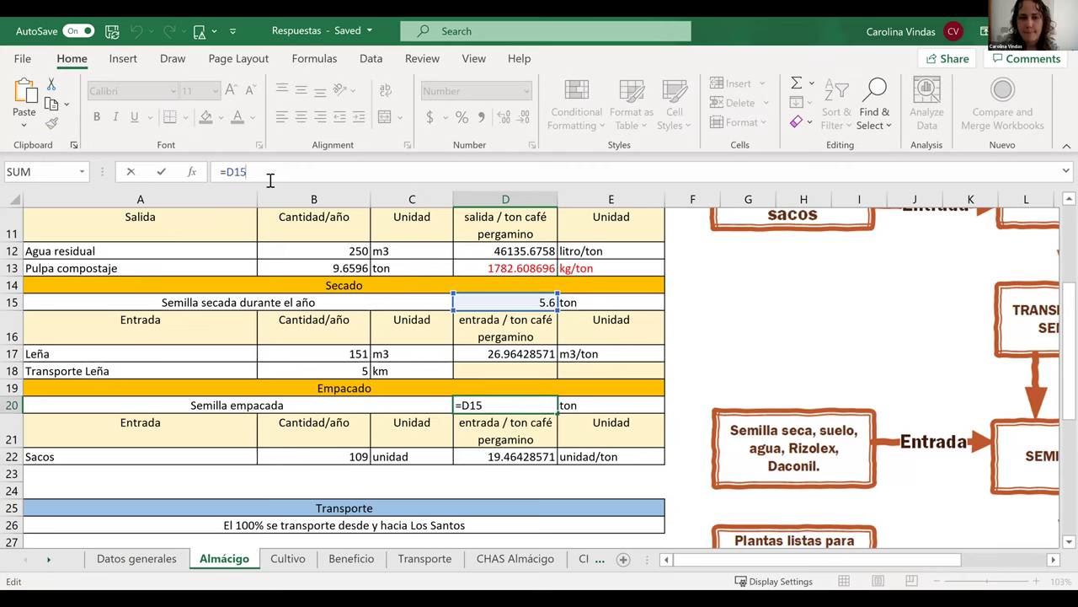
key(Escape)
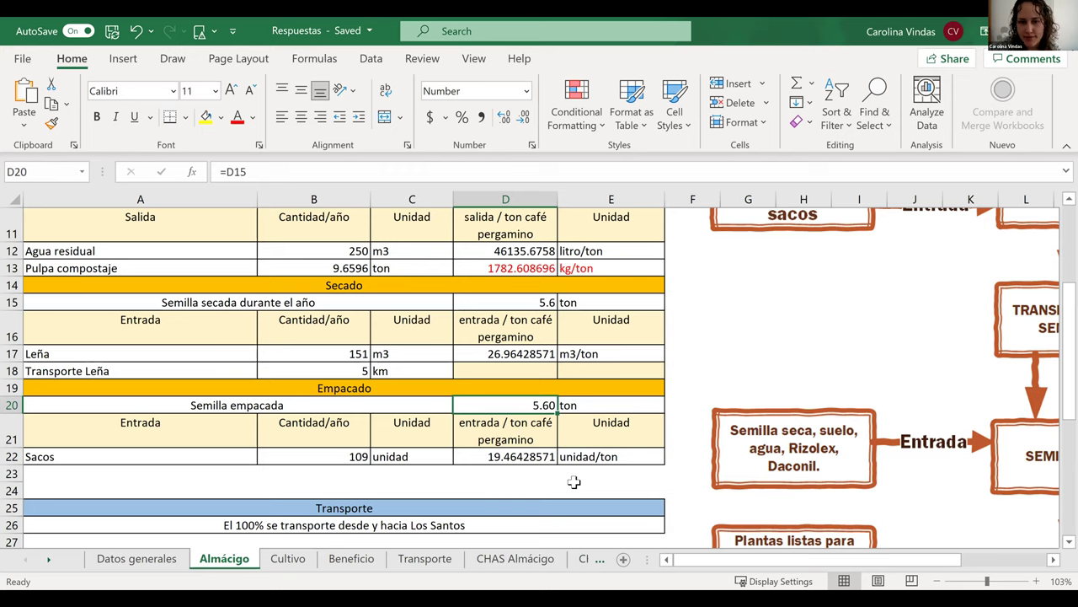
scroll(577, 482, down, 1)
scroll(582, 483, up, 1)
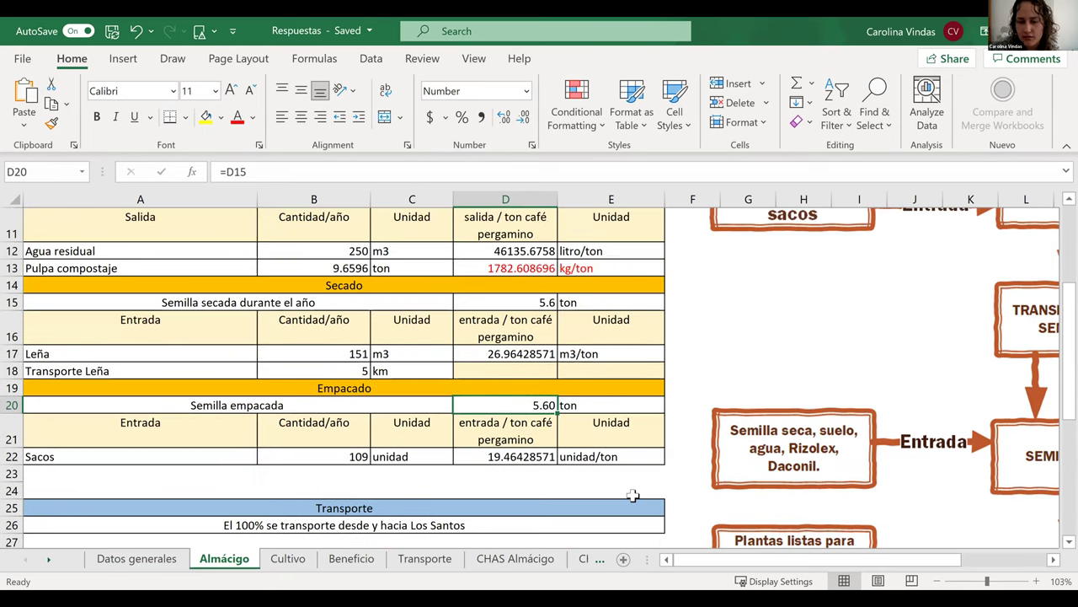
click(307, 443)
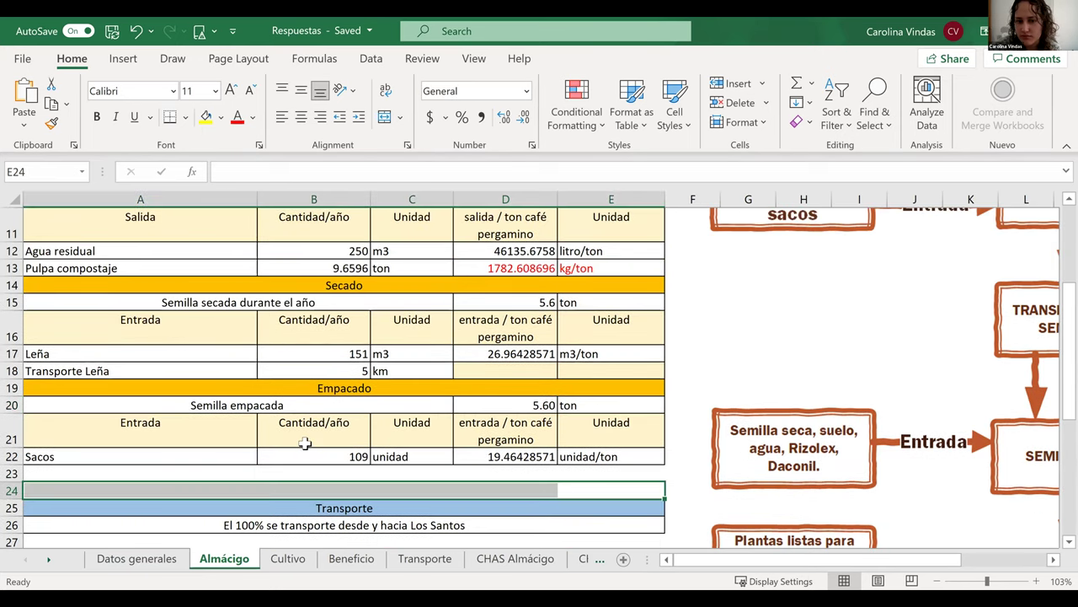
click(508, 456)
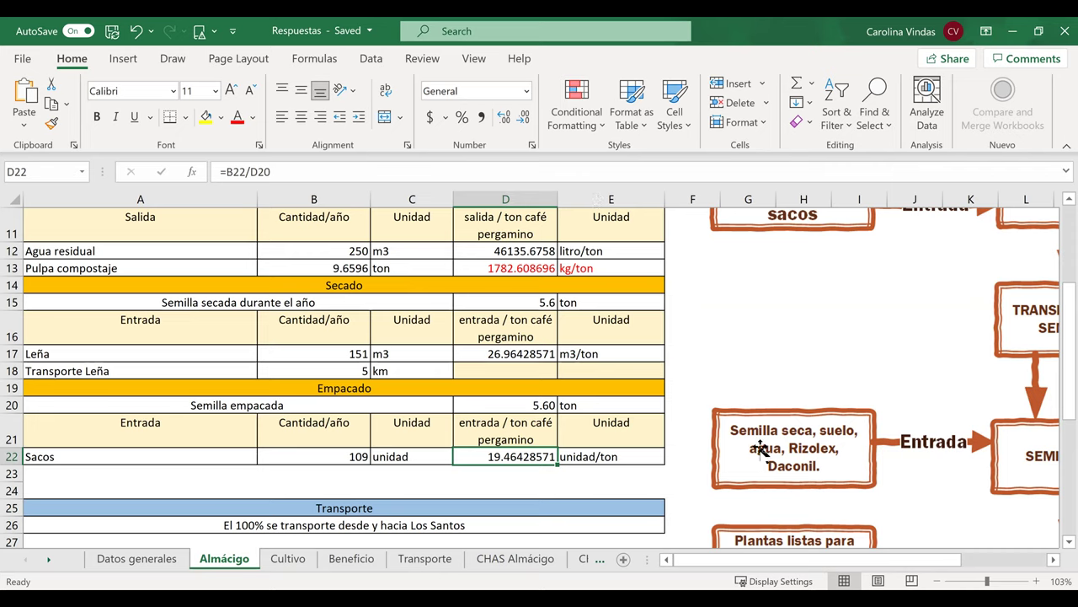
click(781, 320)
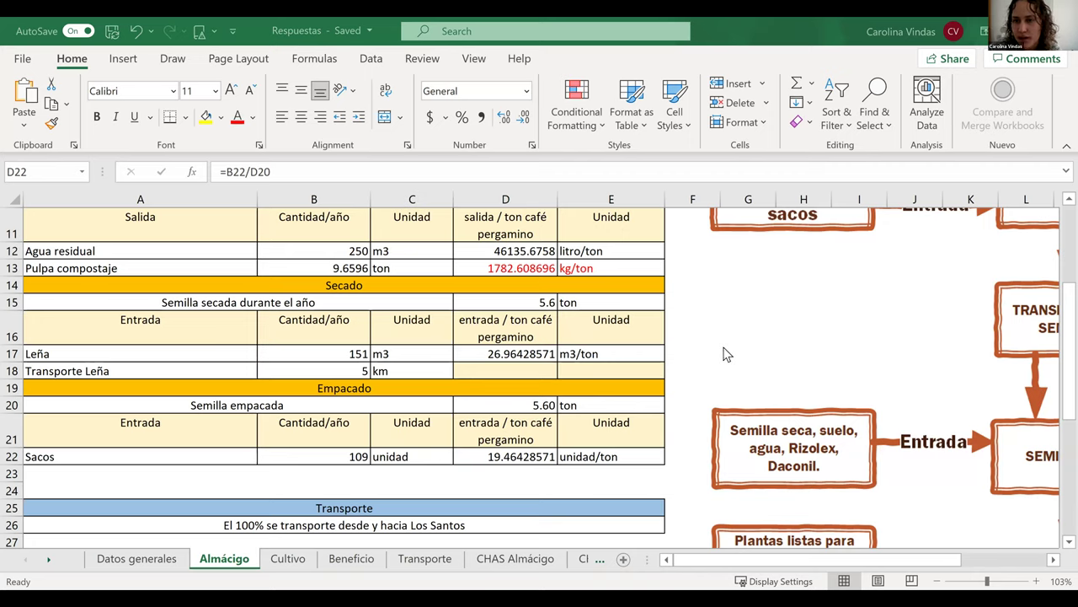
click(993, 116)
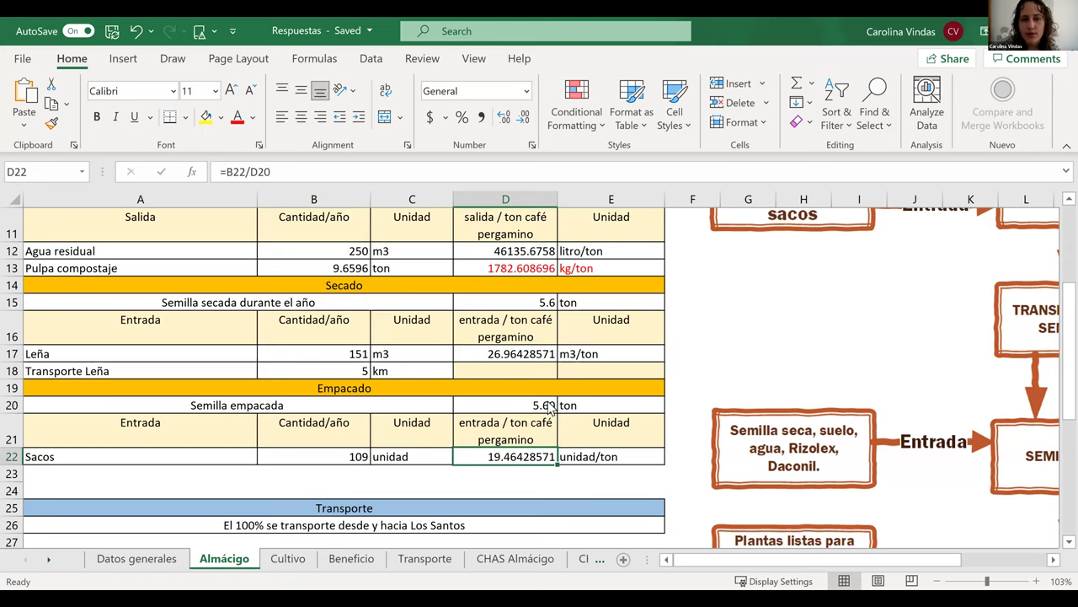
Review the Semillero block from its heading to the Agua row, including the Risolex and Daconil inputs.
scroll(548, 407, down, 7)
scroll(232, 318, up, 3)
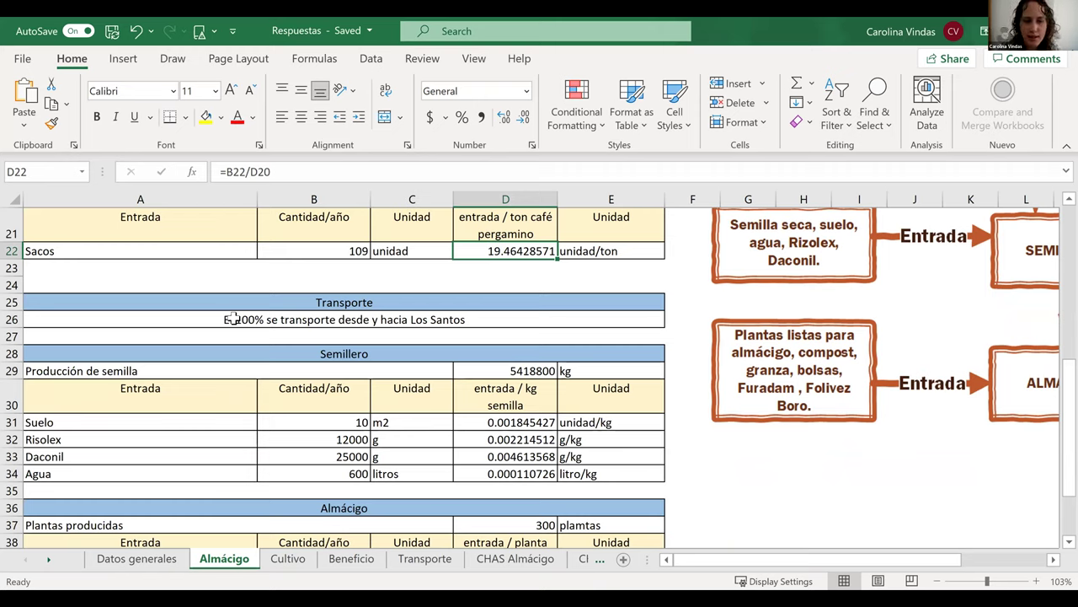
click(192, 352)
drag(190, 353, 243, 482)
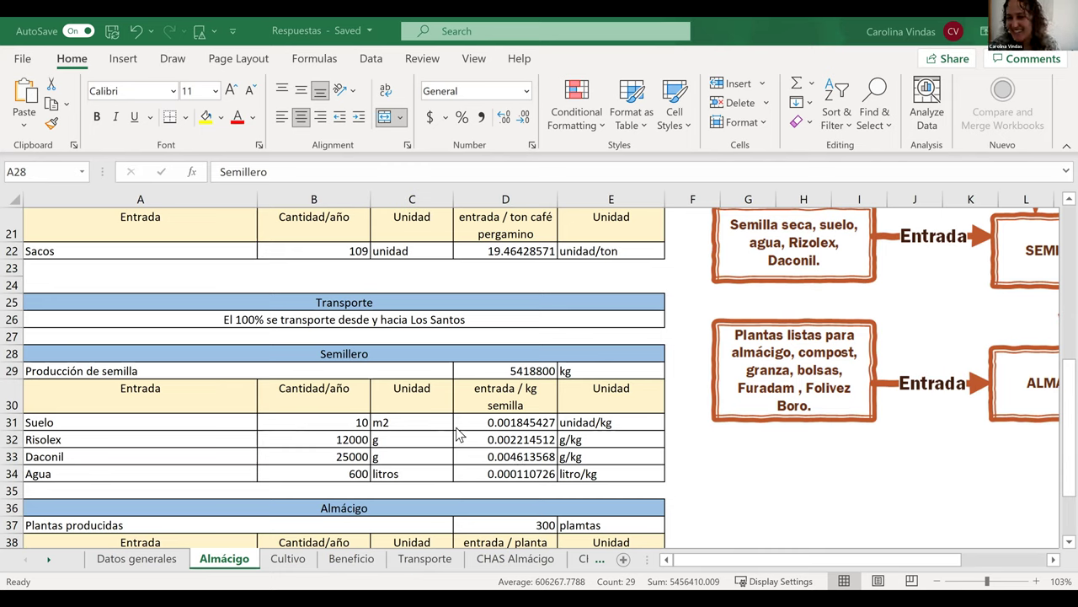
click(358, 444)
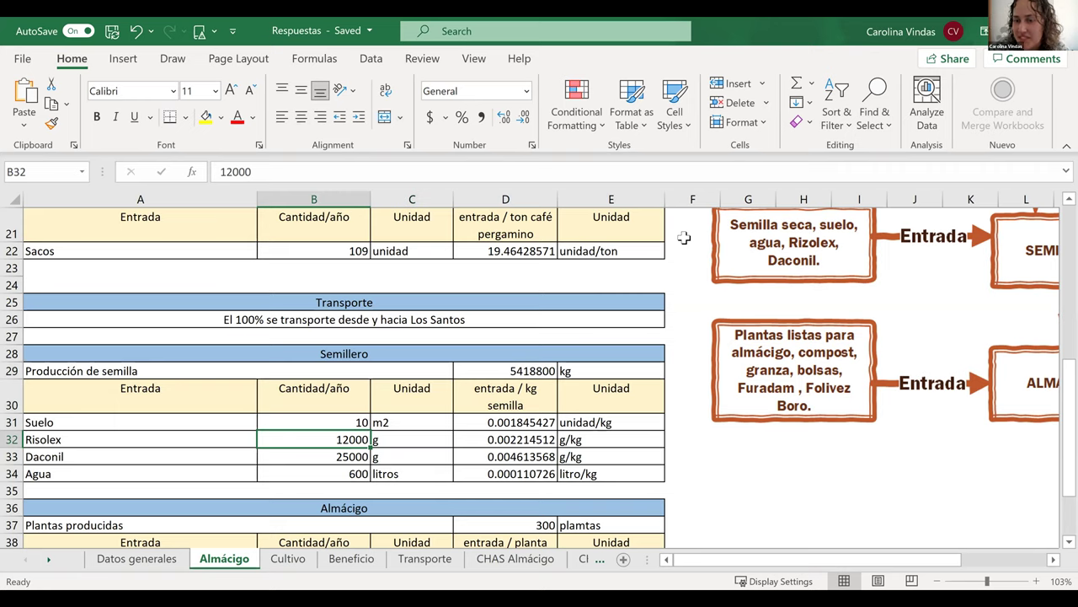
drag(621, 477, 84, 358)
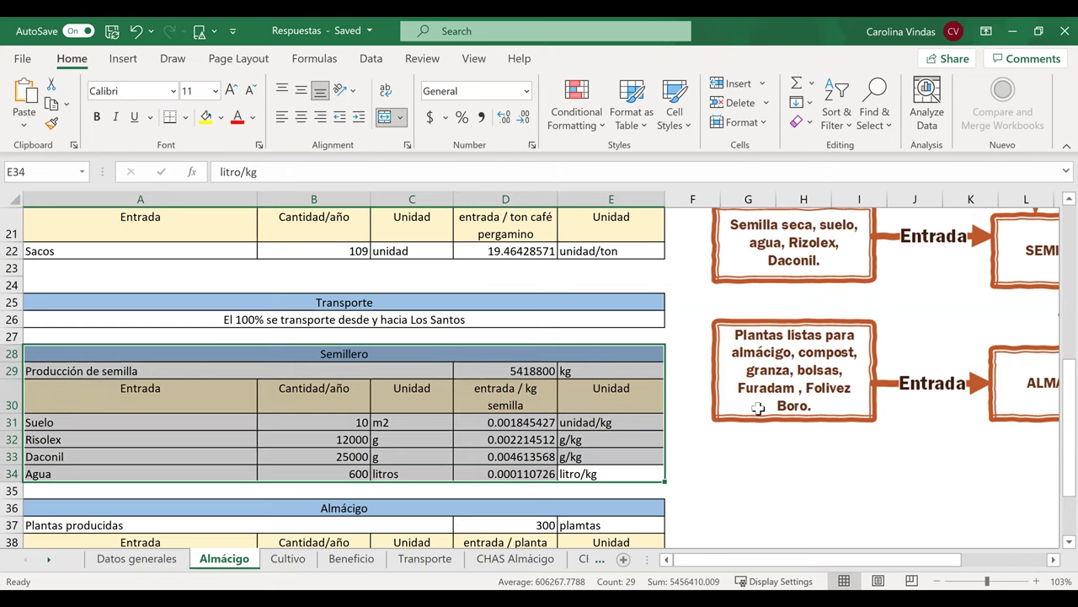
click(509, 476)
click(244, 458)
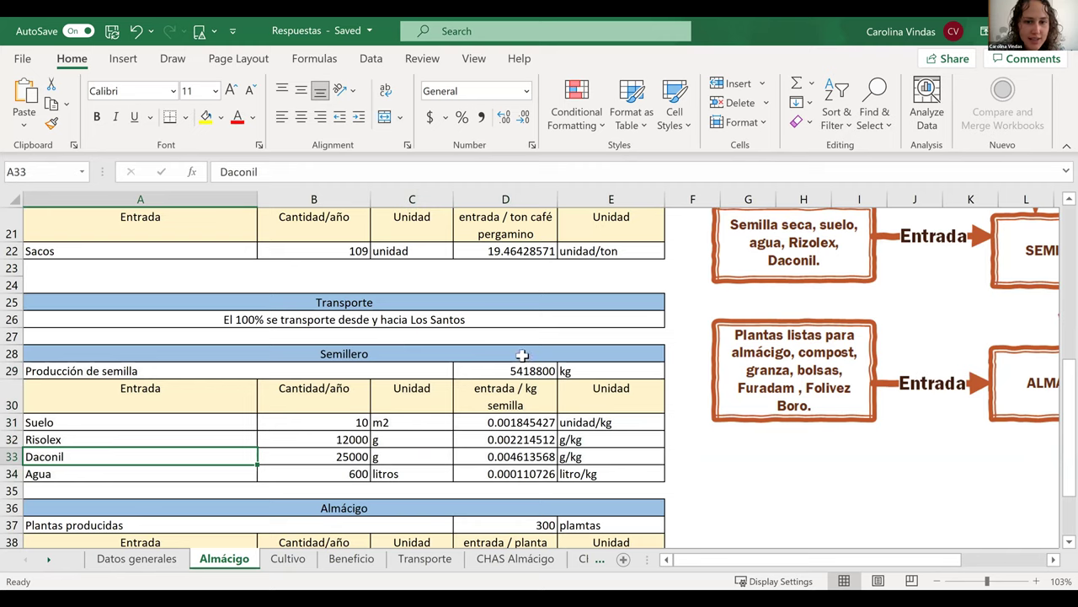
Trace the Producción de semilla formula in D29 back to the cell it references, D8.
click(496, 373)
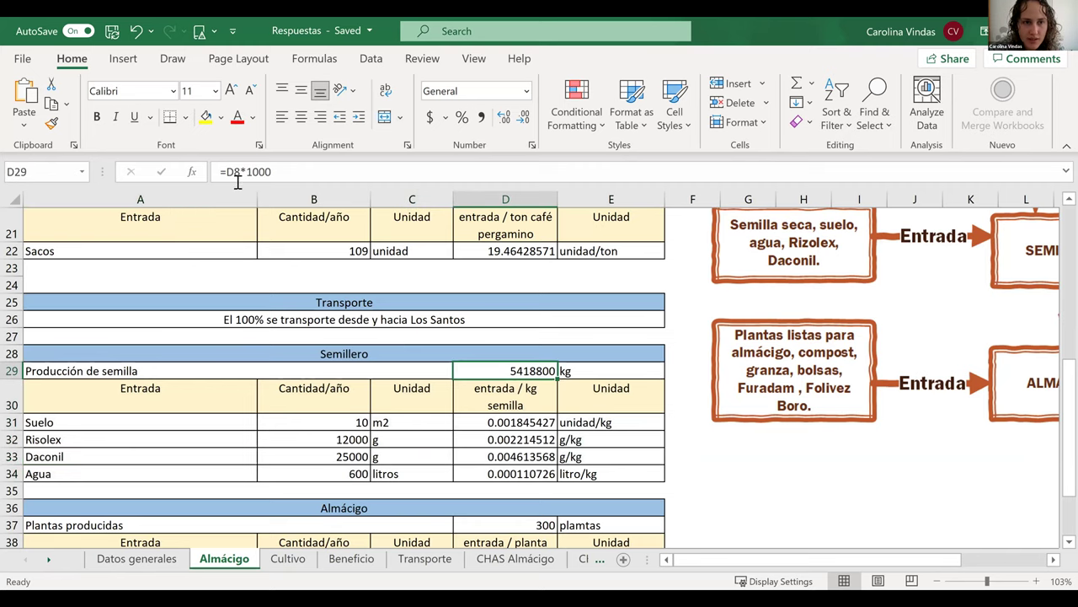
key(F2)
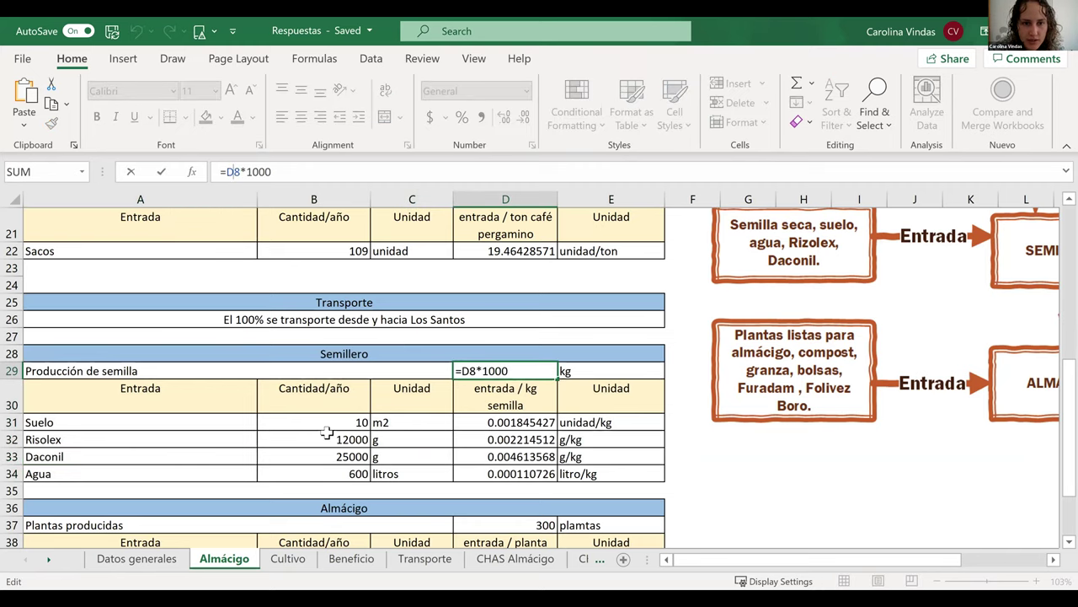
scroll(327, 432, down, 2)
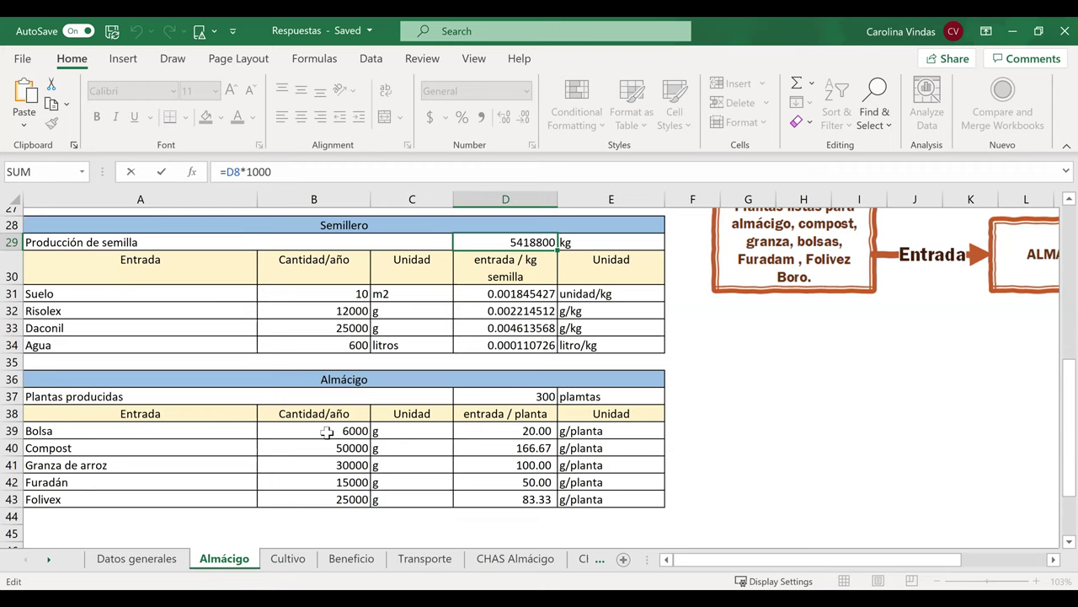
scroll(327, 432, up, 5)
scroll(327, 432, up, 4)
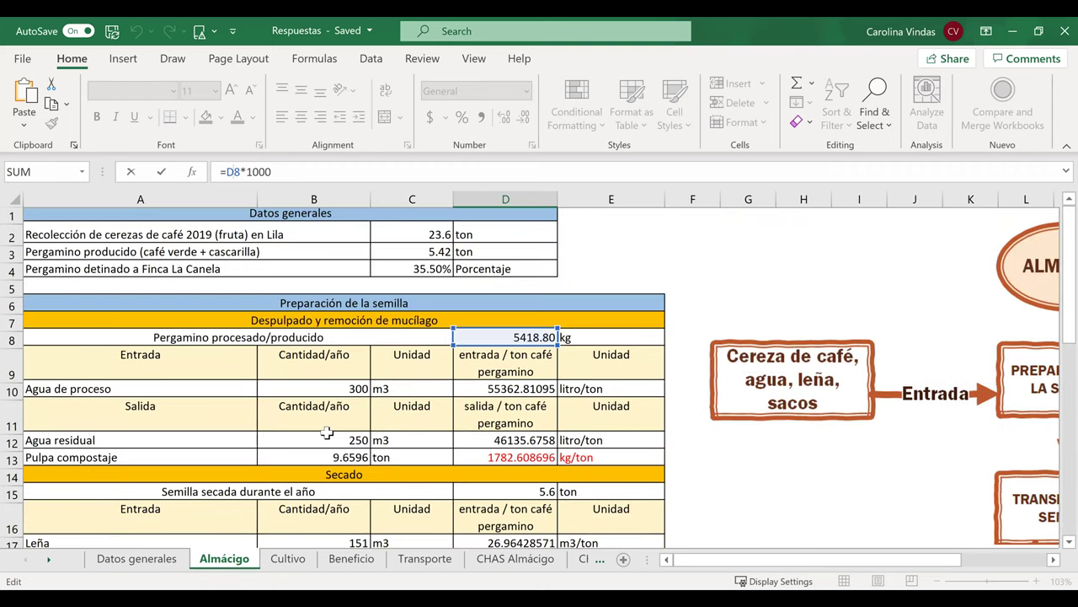
scroll(327, 433, up, 1)
scroll(327, 432, down, 5)
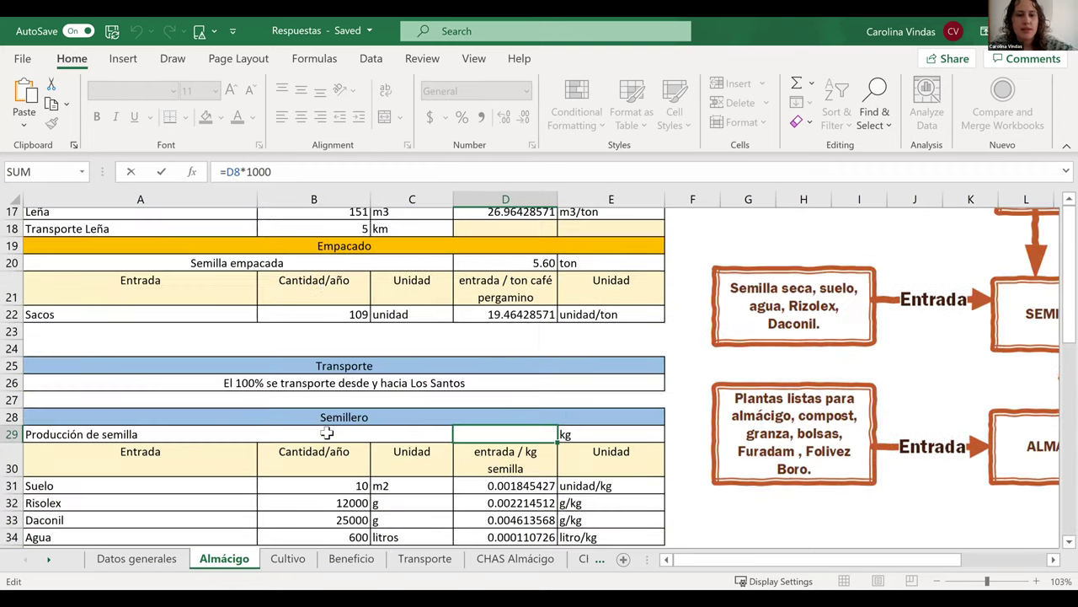
key(ctrl+Return)
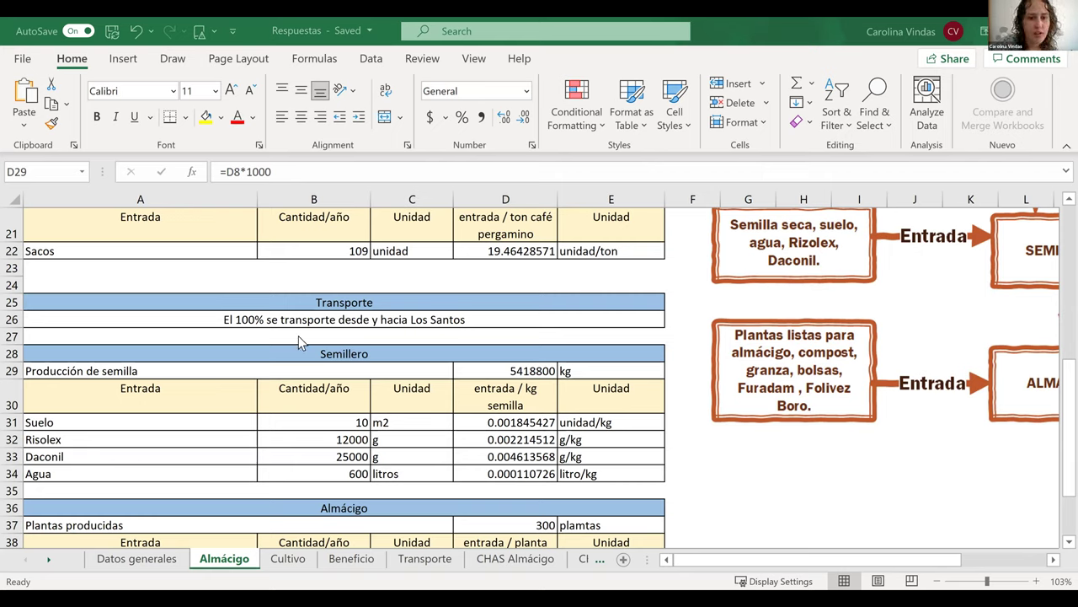
Recheck the D8*1000 conversion in D29 against the unit of Pergamino procesado/producido in row 8.
click(512, 379)
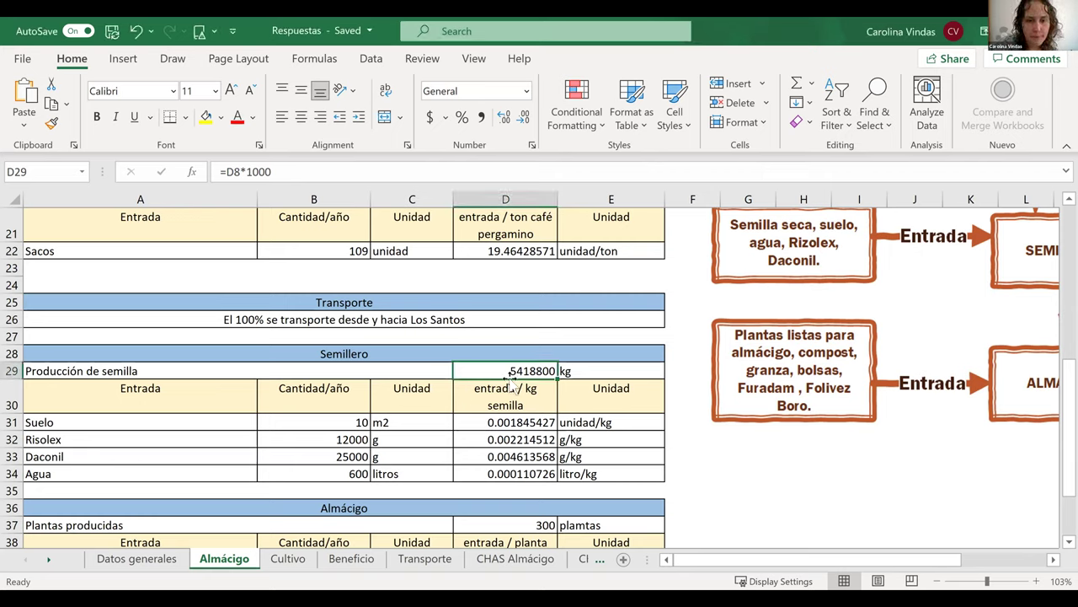
click(268, 171)
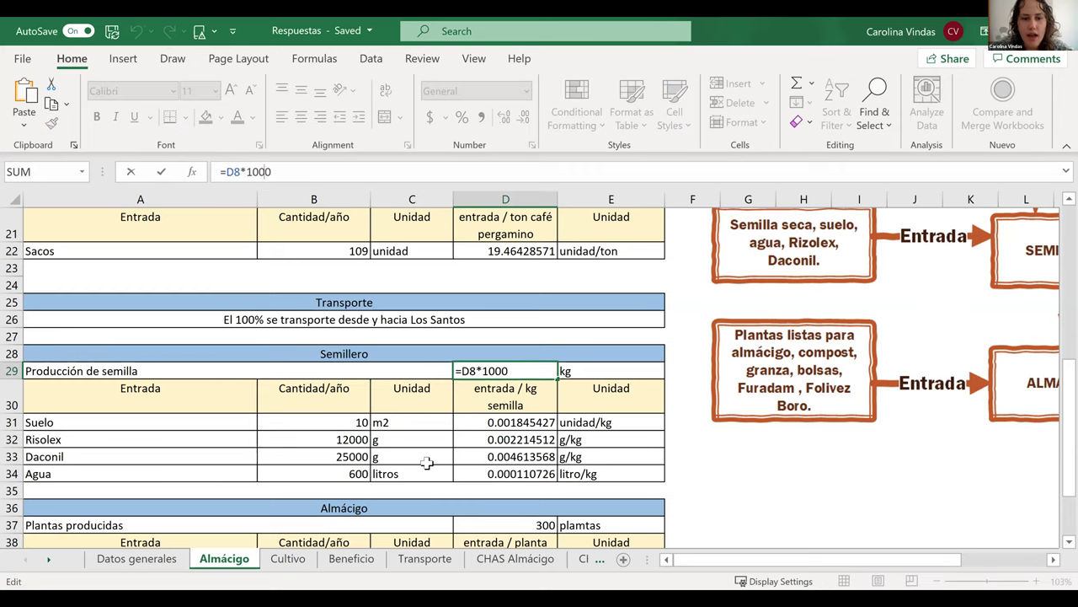
key(ctrl+Return)
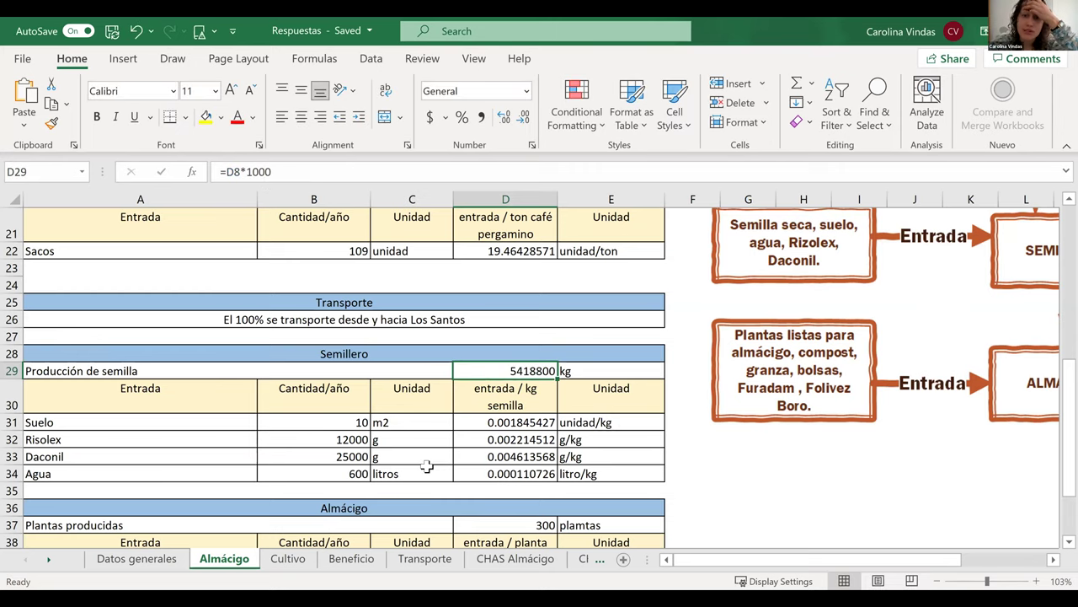
scroll(428, 468, up, 1)
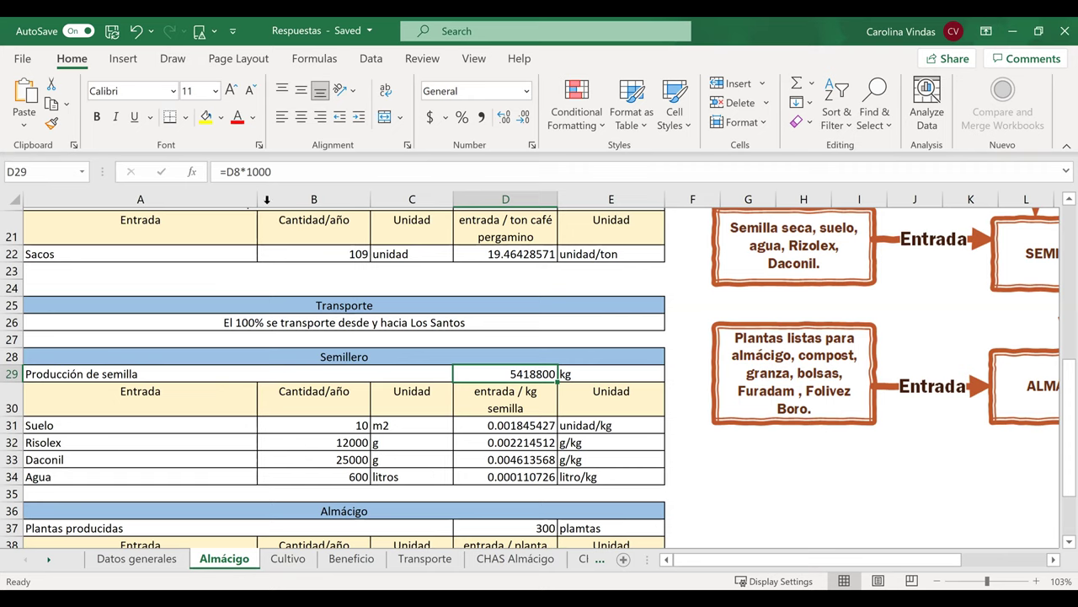
scroll(344, 400, up, 2)
scroll(344, 401, up, 4)
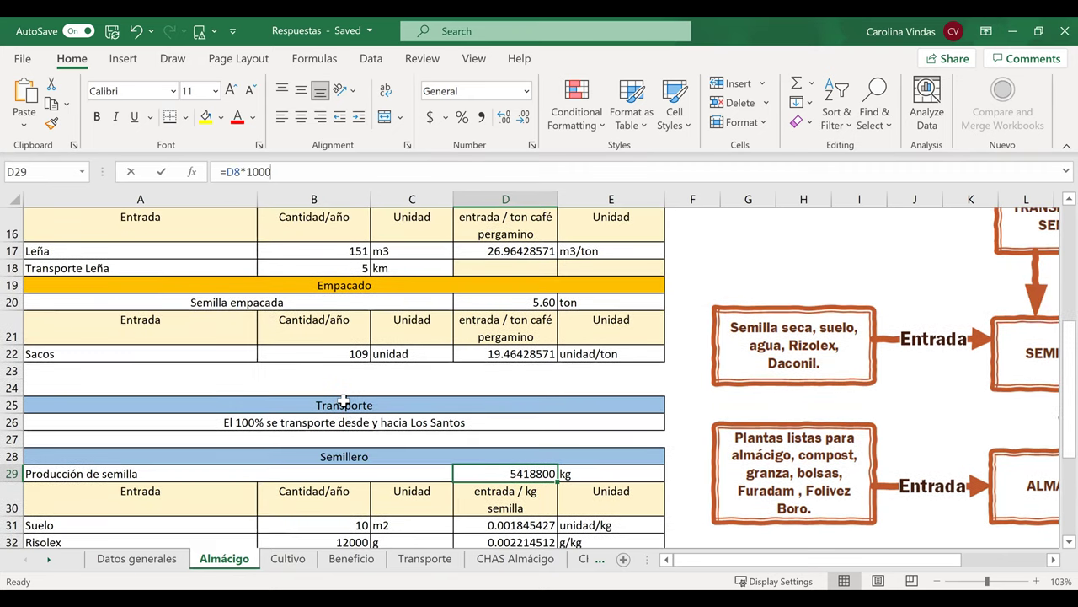
key(F2)
scroll(344, 401, up, 3)
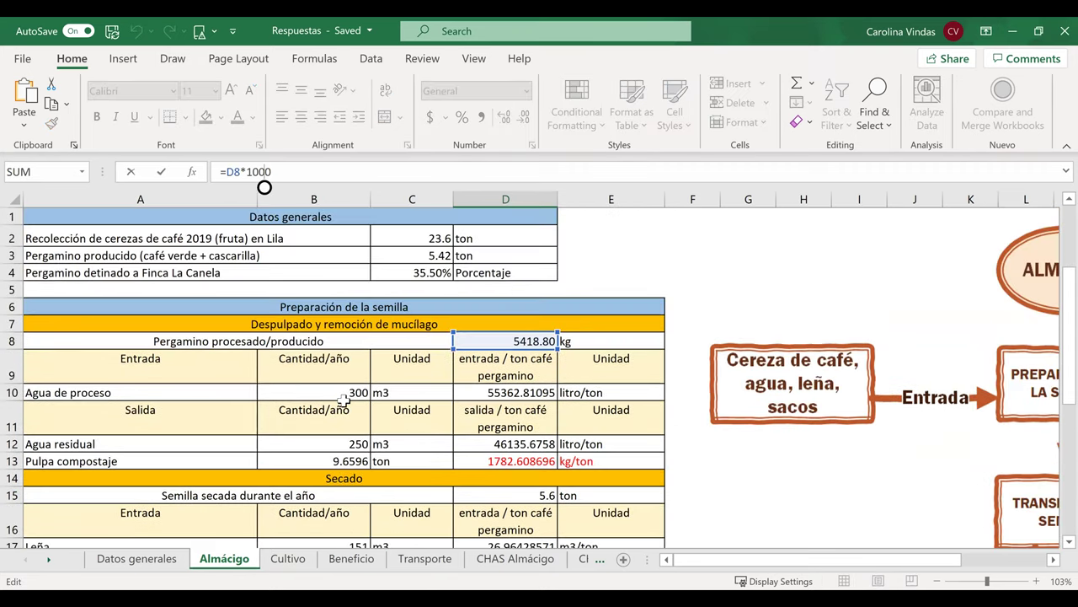
Examine the seed preparation blocks from Pergamino procesado/producido to Sacos, comparing their quantities and units with the D29 formula's source.
scroll(344, 401, down, 2)
scroll(344, 401, up, 1)
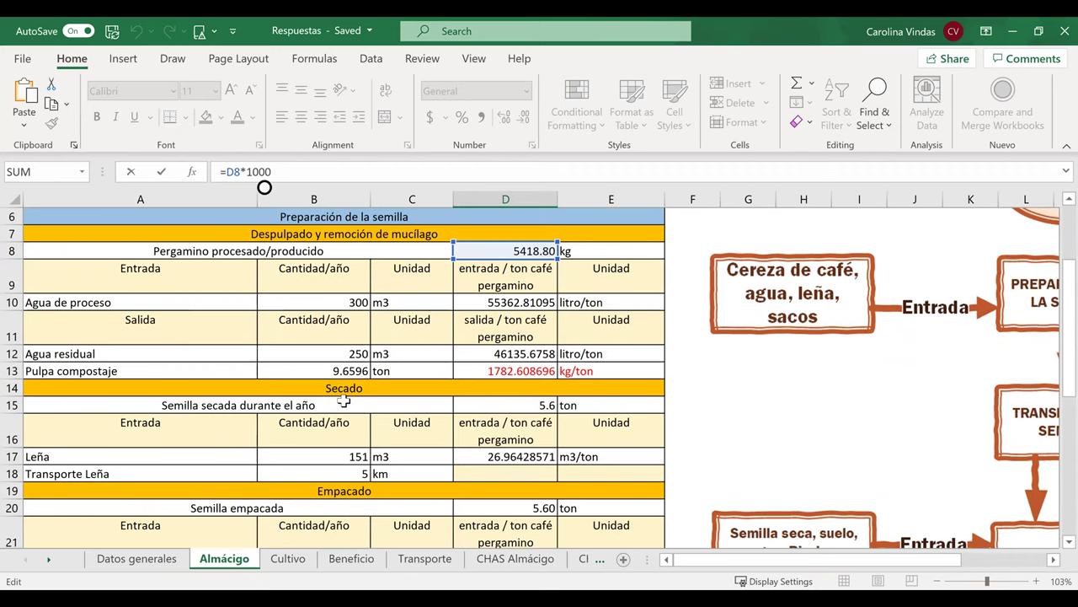
scroll(344, 401, down, 1)
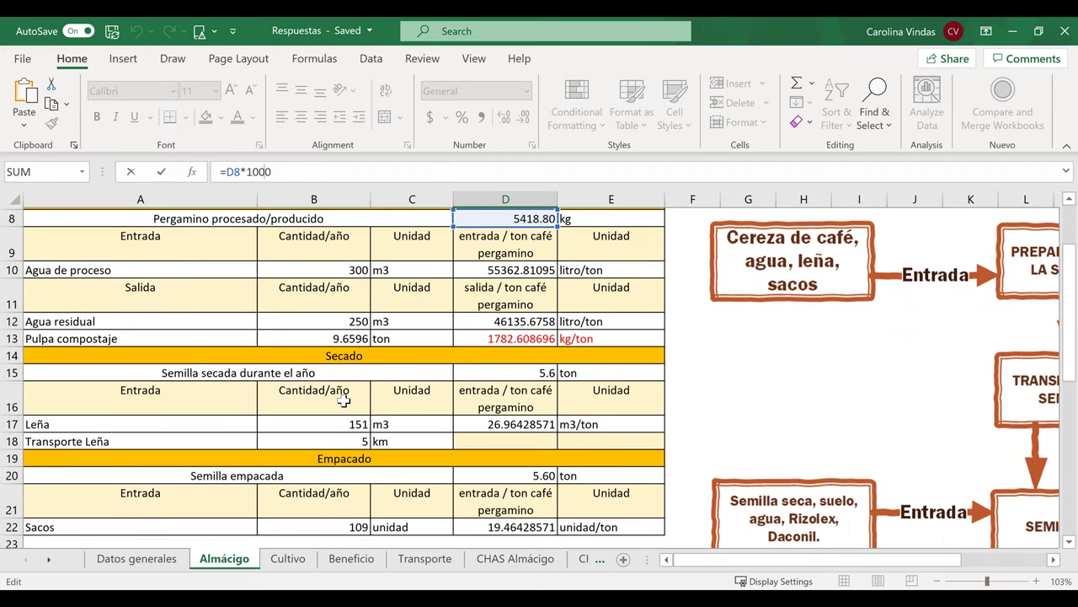
scroll(344, 401, down, 1)
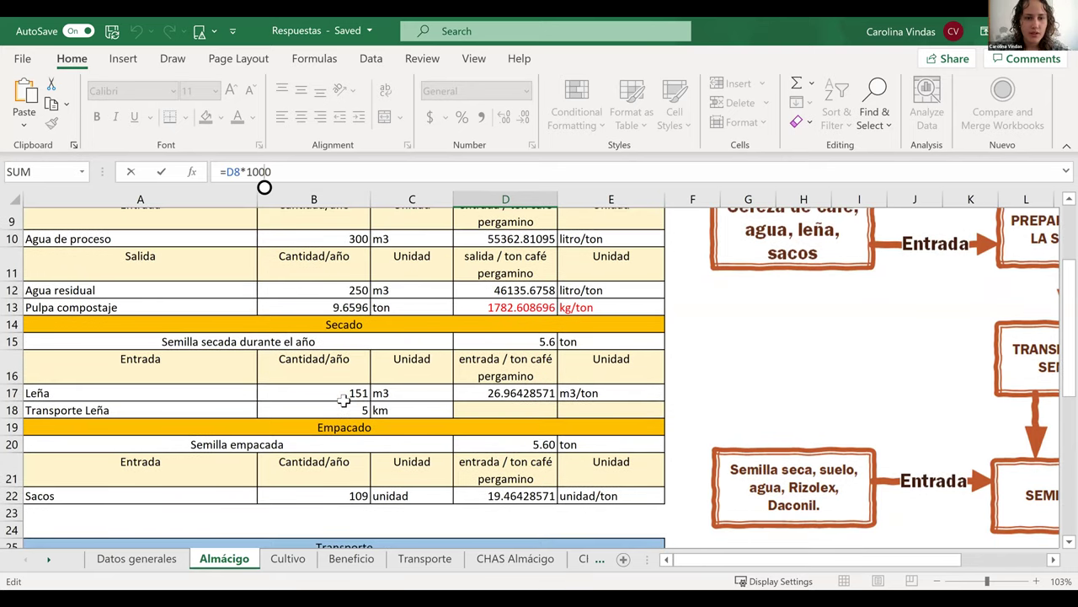
scroll(344, 401, down, 1)
scroll(344, 401, up, 3)
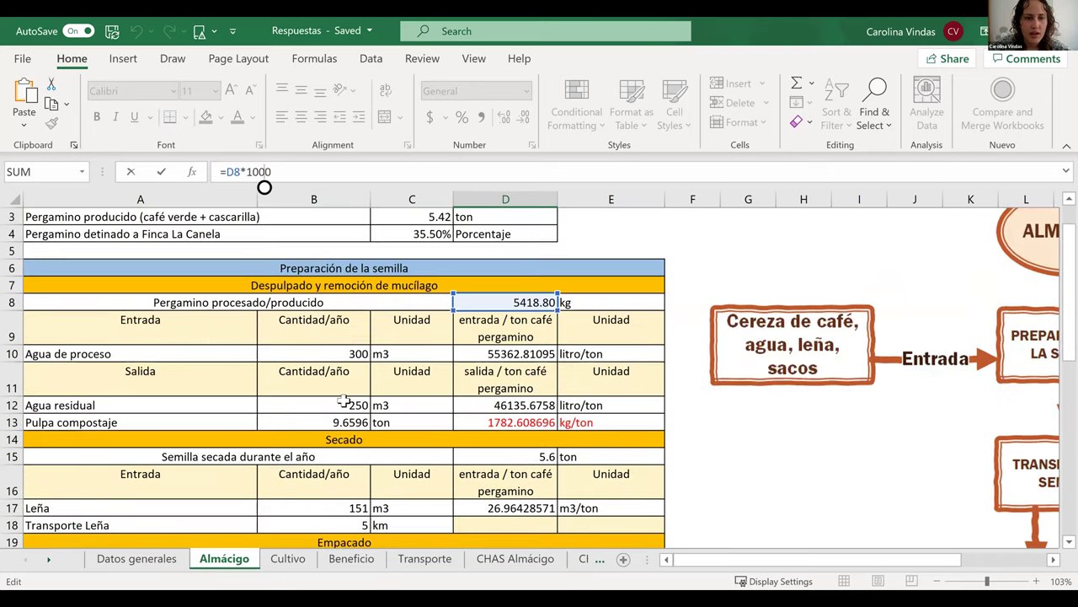
scroll(566, 261, down, 1)
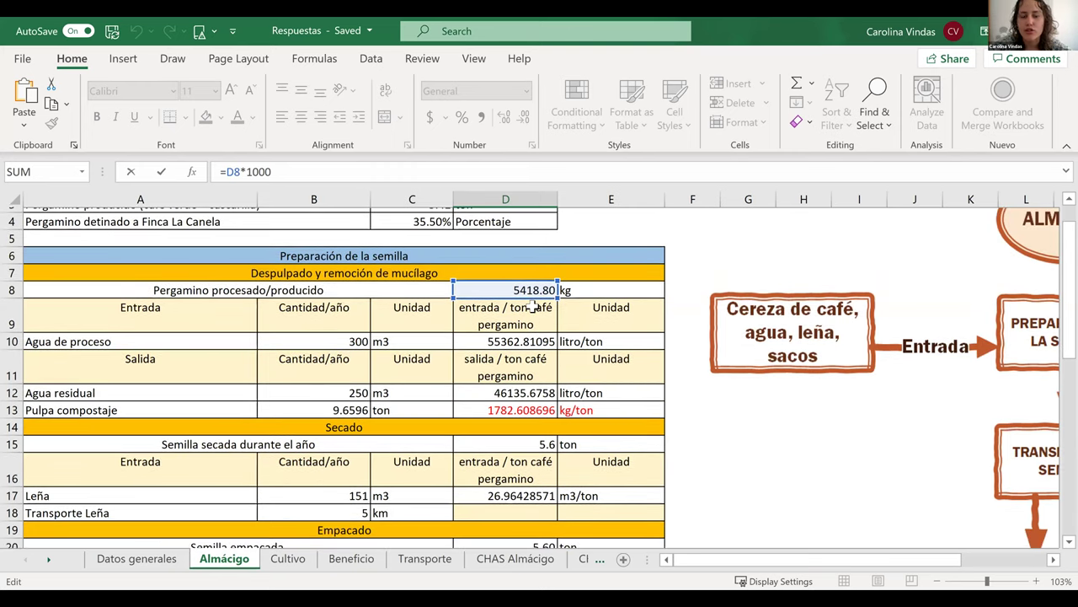
scroll(569, 472, down, 4)
Compare Semilla empacada in D20 with Producción de semilla in D29 and the per-kg seed heading in D30.
click(506, 300)
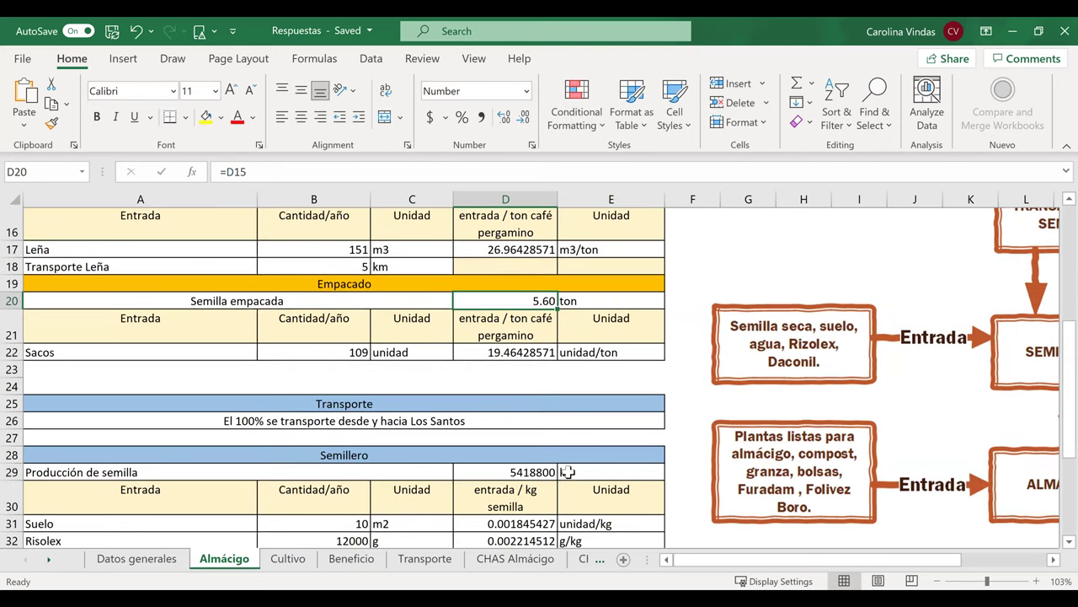
scroll(568, 471, down, 2)
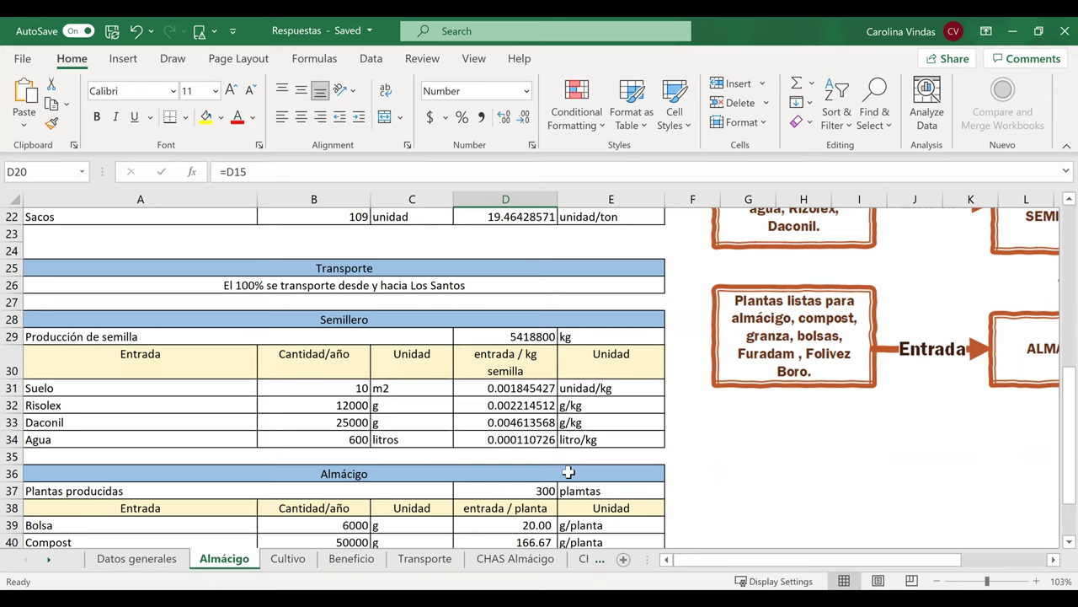
click(551, 358)
click(516, 334)
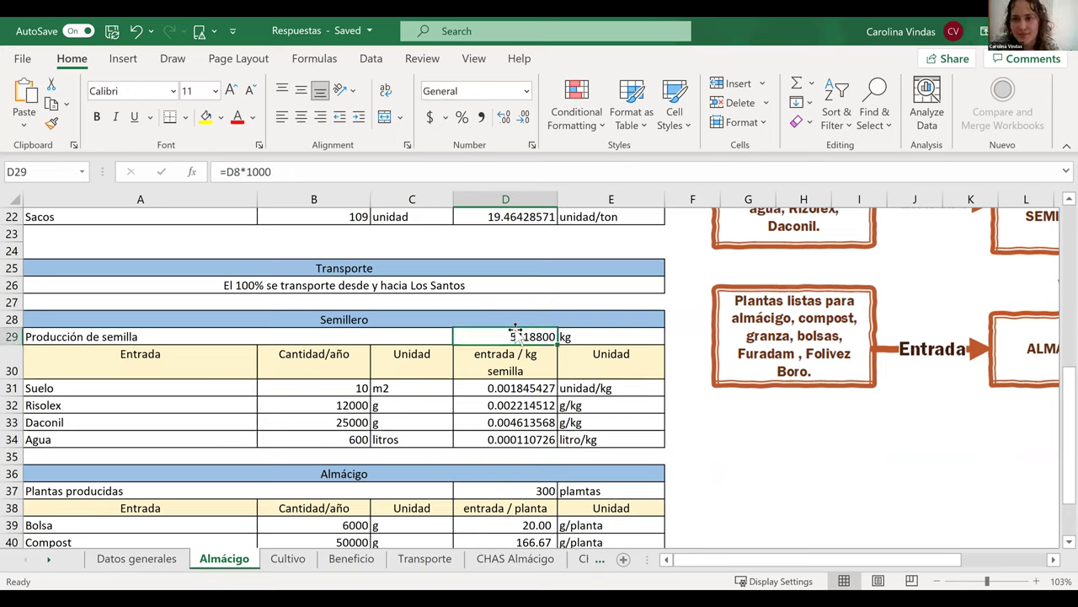
click(535, 367)
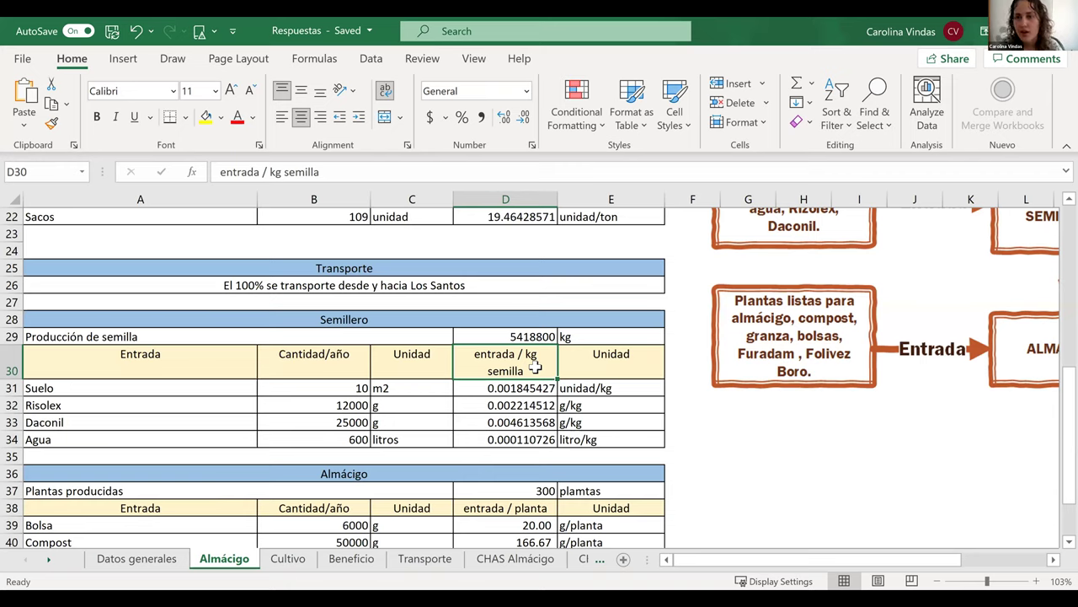
Check the Almácigo block's per-plant inputs and the Compost formula in D40.
click(504, 455)
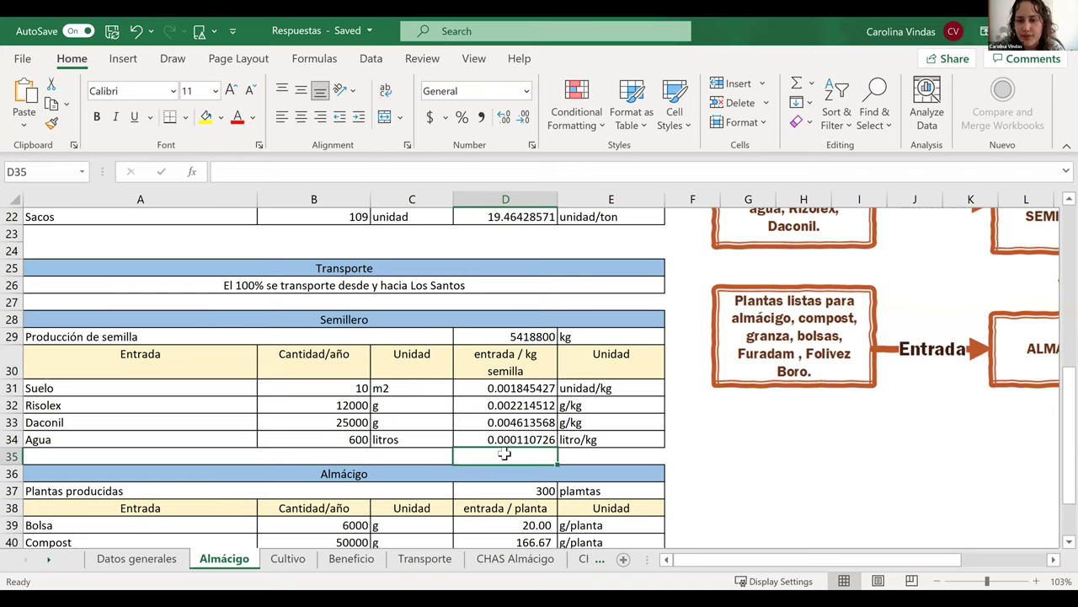
scroll(504, 454, down, 1)
scroll(504, 453, down, 2)
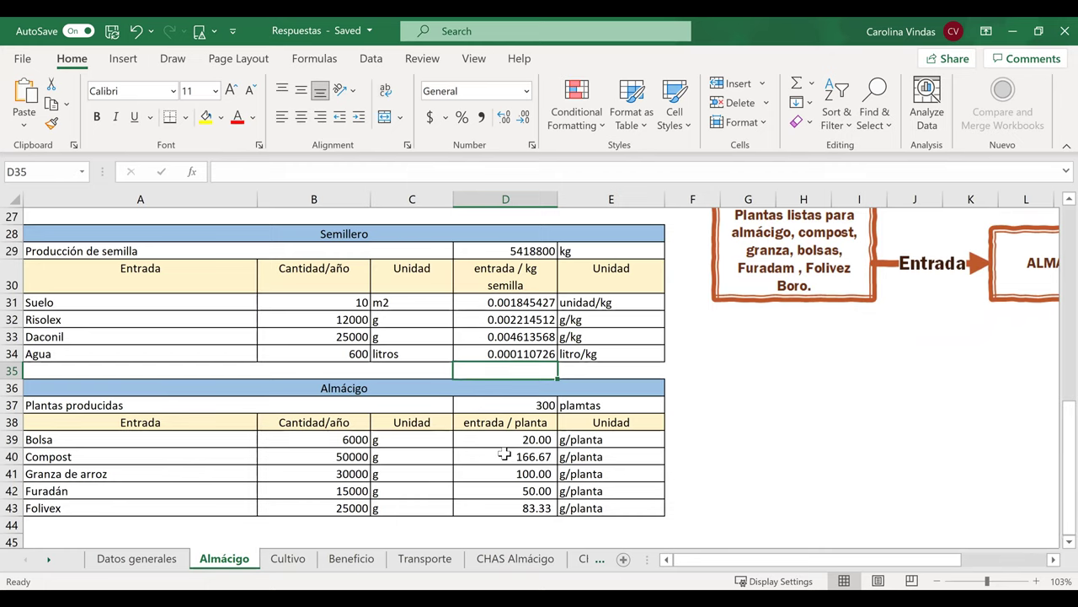
click(504, 455)
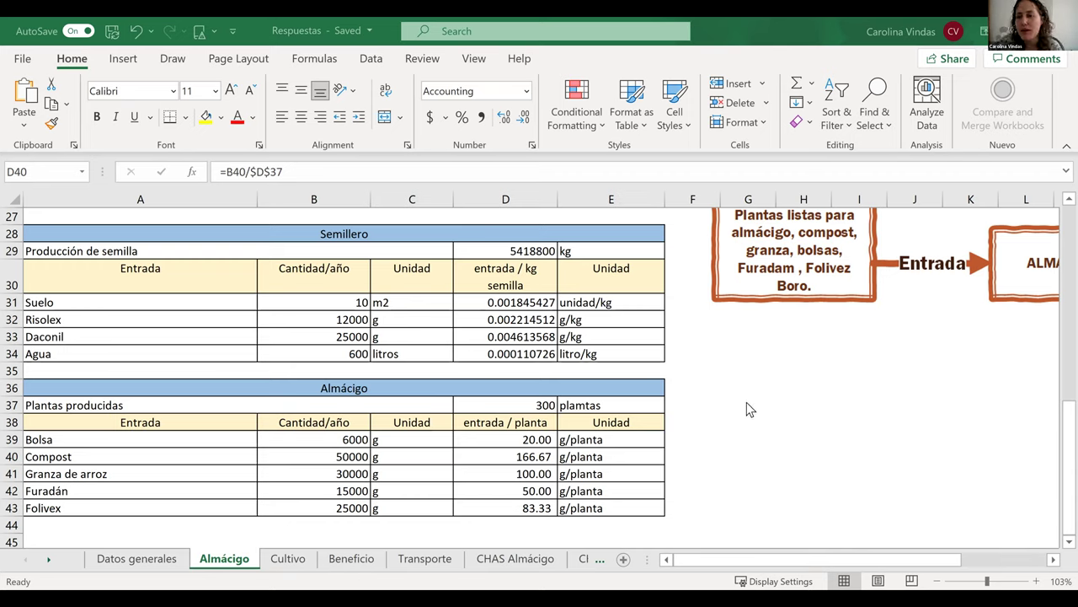
click(677, 333)
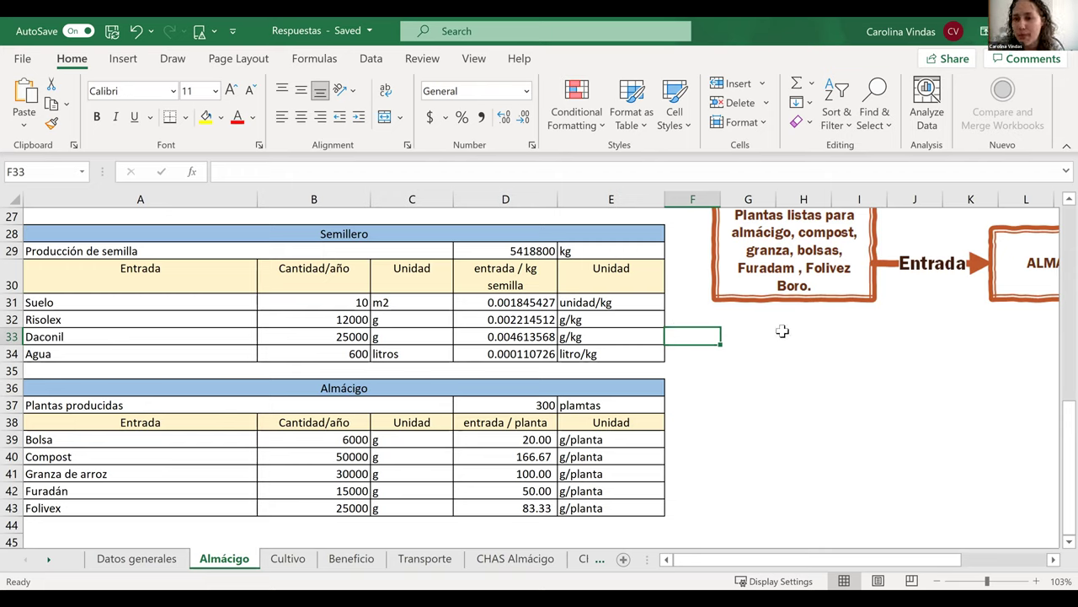
click(738, 409)
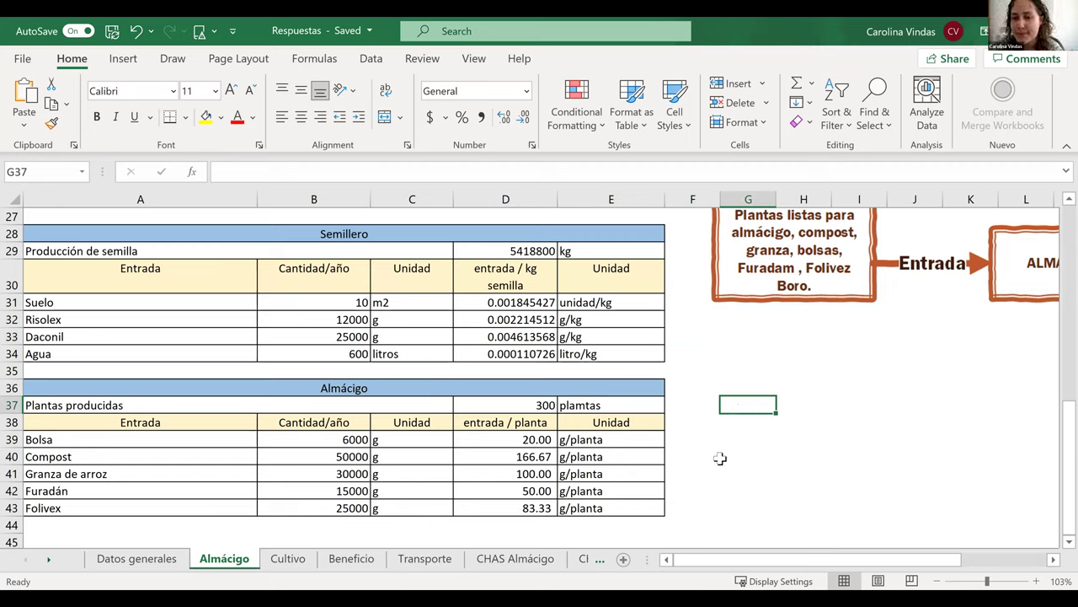
click(679, 503)
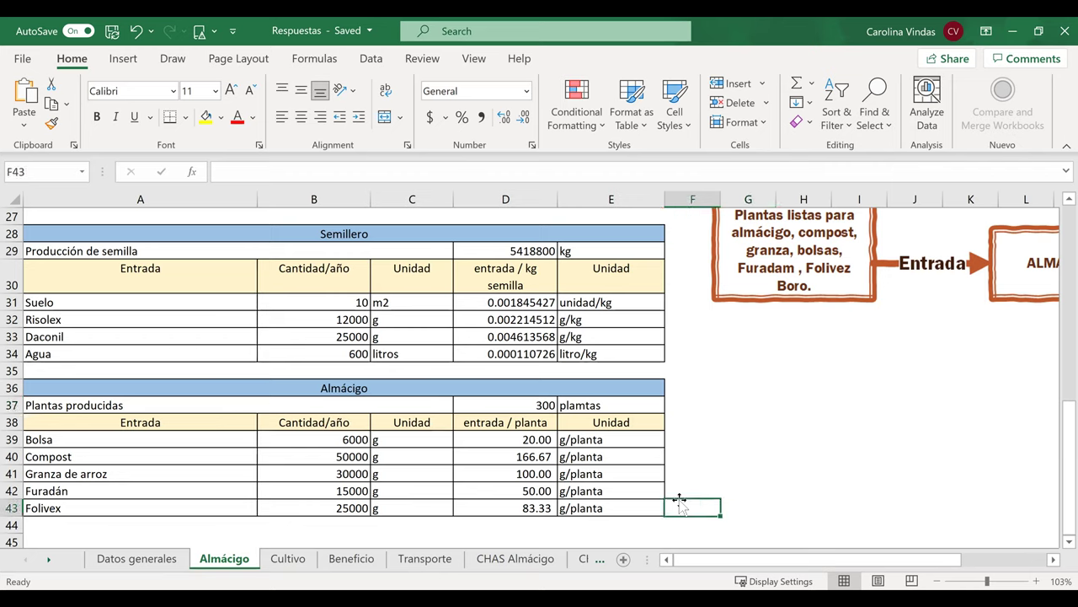
Compare the Producción de semilla formula in D29 with the formula and unit of Pergamino procesado/producido in D8.
click(525, 249)
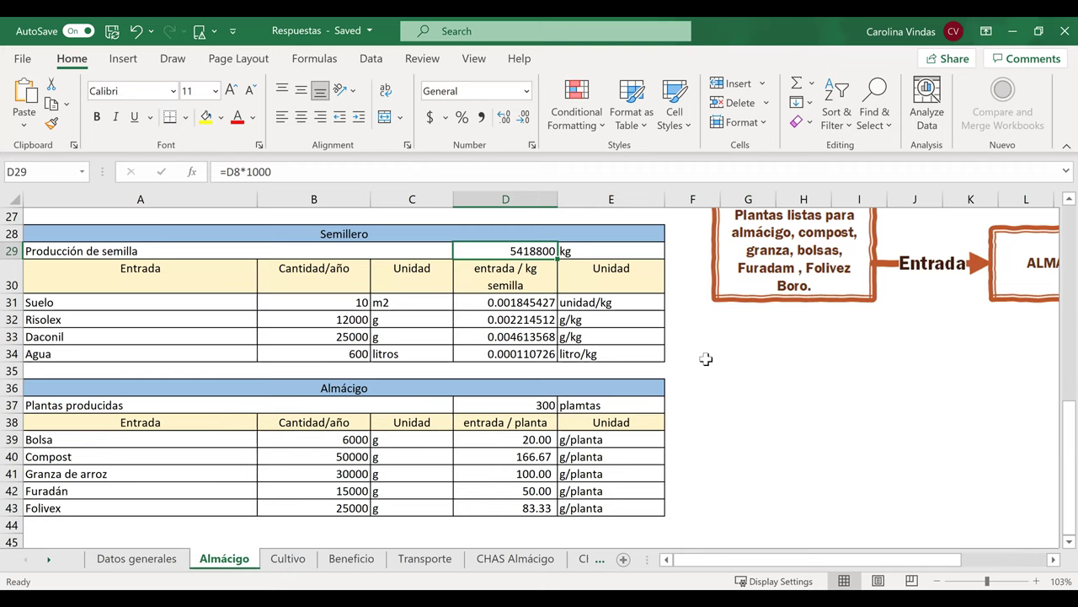
scroll(520, 295, up, 2)
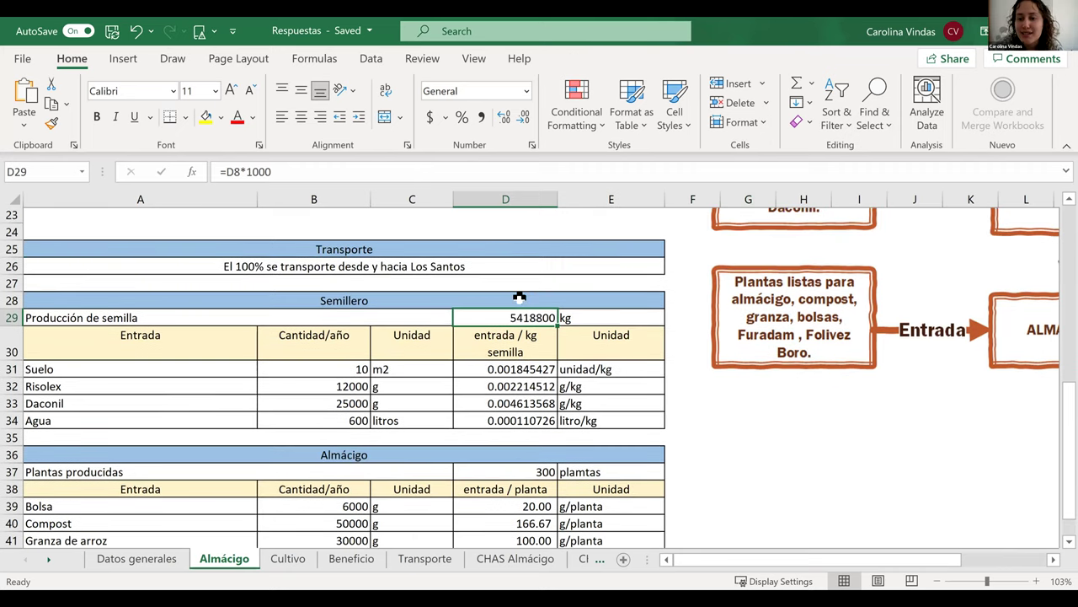
scroll(510, 347, up, 2)
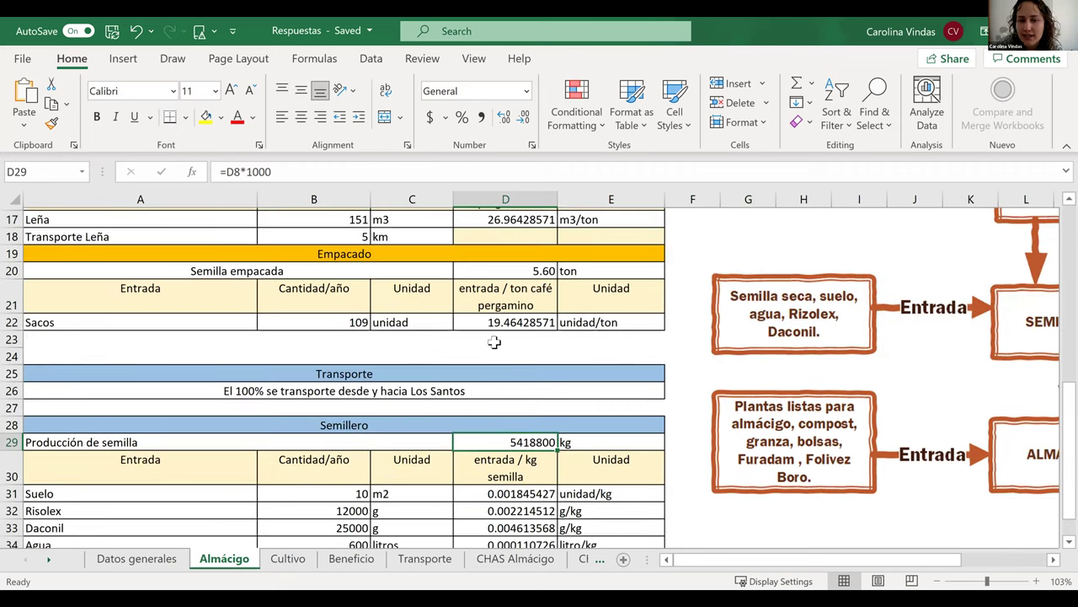
scroll(495, 342, up, 5)
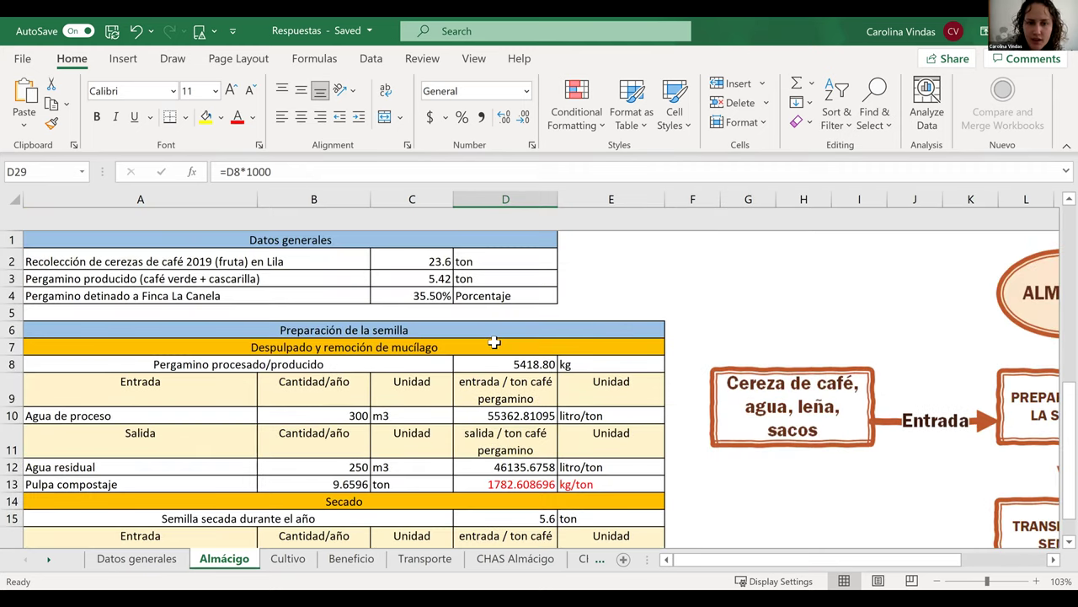
scroll(495, 342, down, 1)
click(497, 340)
scroll(506, 329, down, 3)
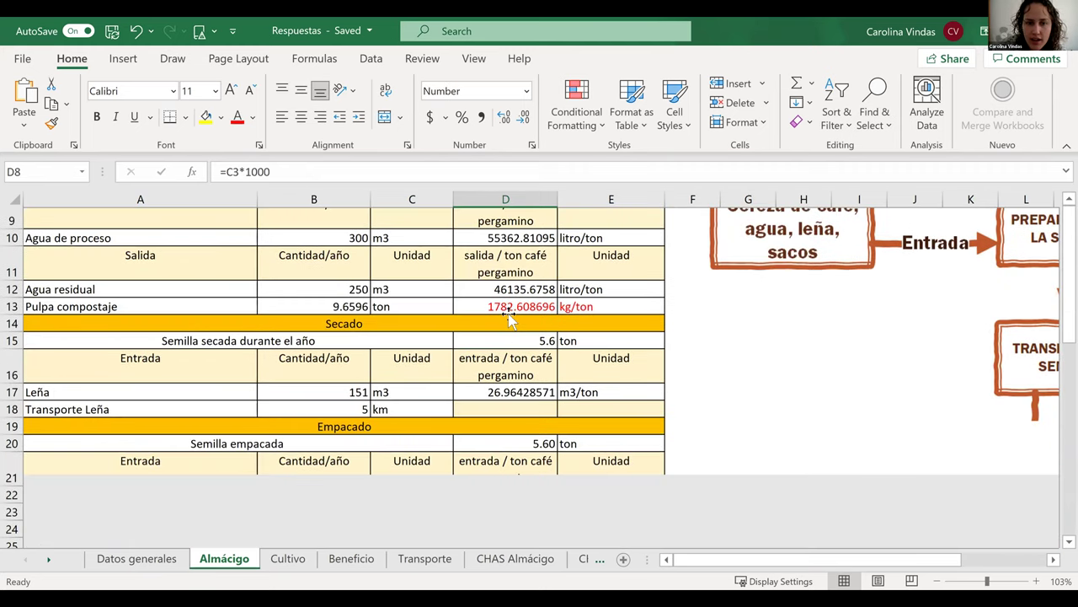
Change the Producción de semilla formula in D29 to =D8, dropping the conversion factor.
scroll(509, 319, down, 5)
click(510, 319)
click(281, 171)
key(BackSpace)
key(BackSpace)
key(BackSpace)
key(BackSpace)
key(BackSpace)
key(BackSpace)
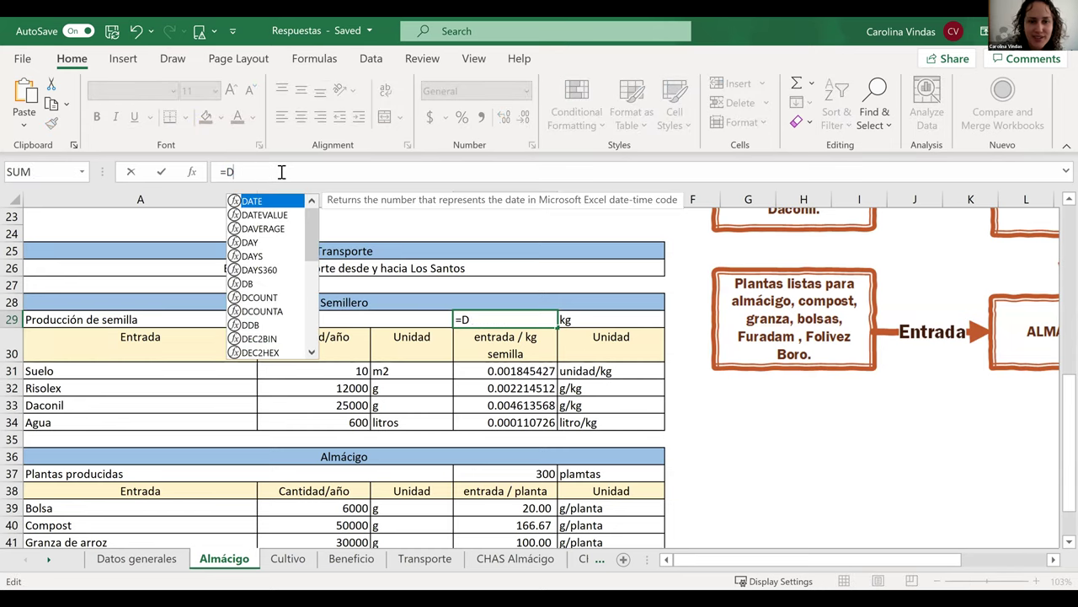
text(8)
key(Return)
key(Up)
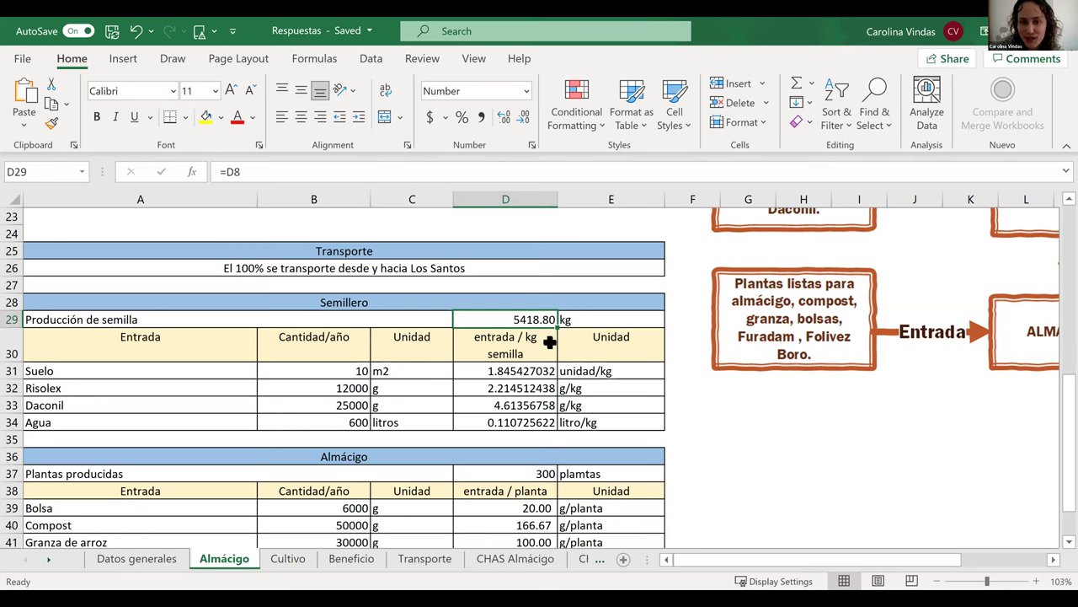
Verify the D29 reference against the C3*1000 formula and kg unit of Pergamino procesado/producido in D8.
scroll(505, 339, up, 4)
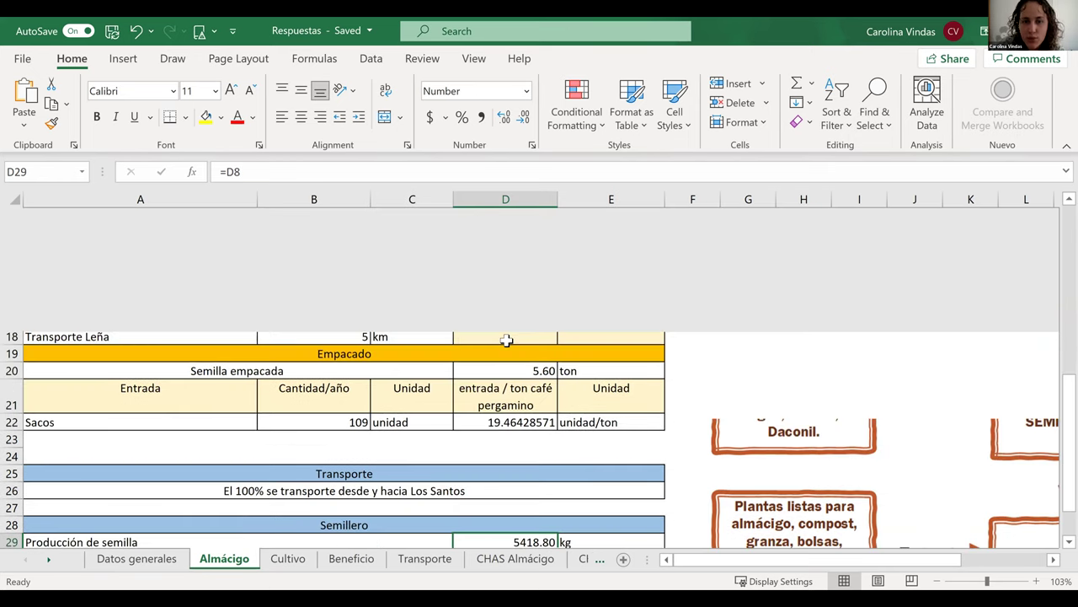
scroll(505, 340, up, 3)
scroll(481, 278, down, 7)
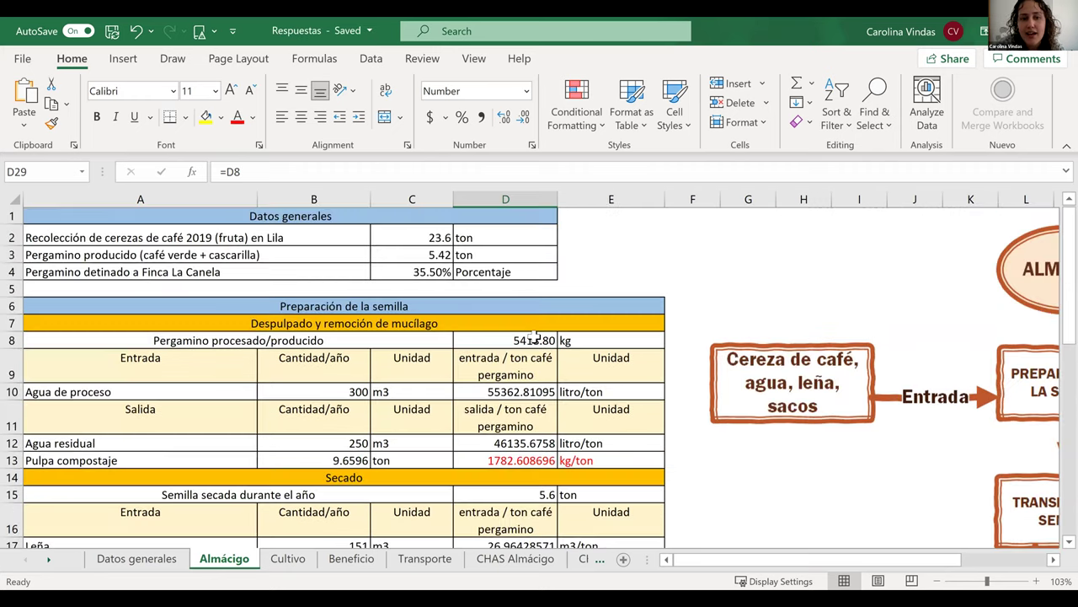
double_click(527, 335)
click(537, 341)
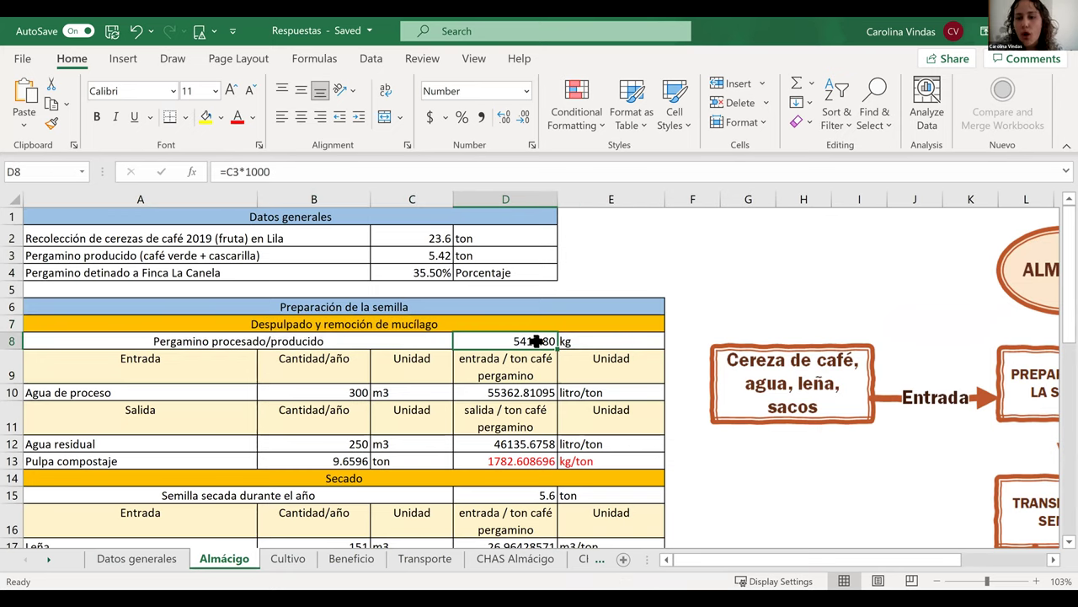
Compare the quantity, unit and source of Semilla empacada in D20 with Producción de semilla in D29.
scroll(536, 342, down, 3)
scroll(536, 340, down, 3)
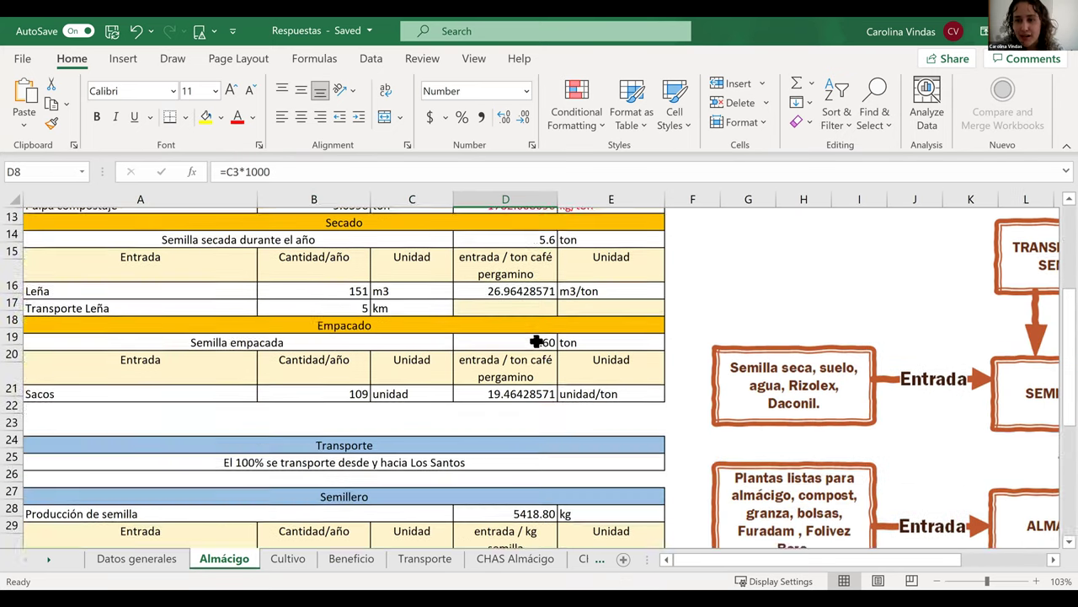
scroll(527, 319, down, 1)
click(518, 319)
click(540, 268)
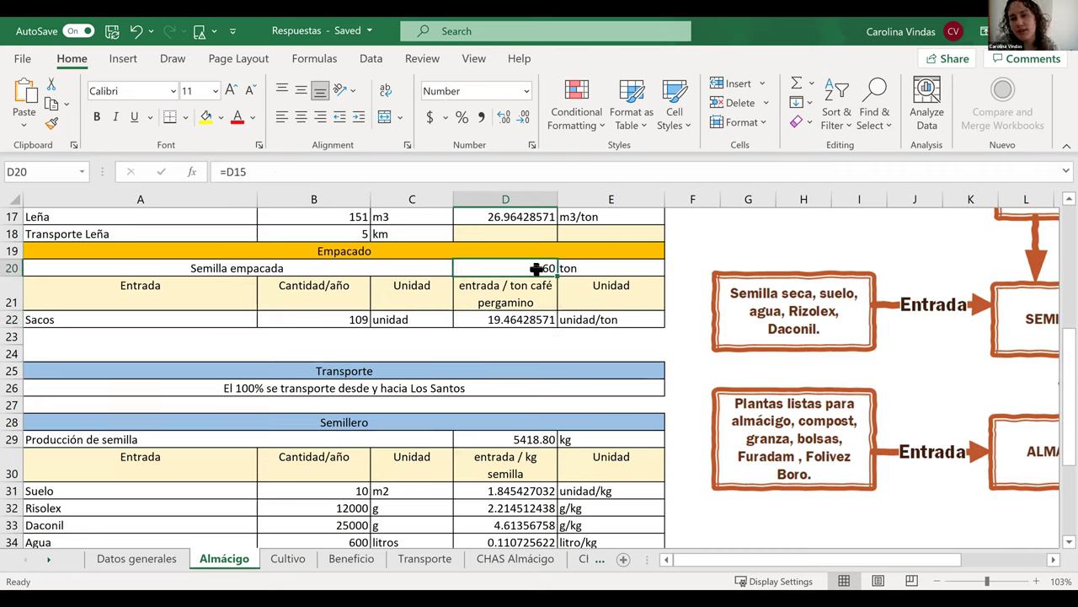
click(504, 440)
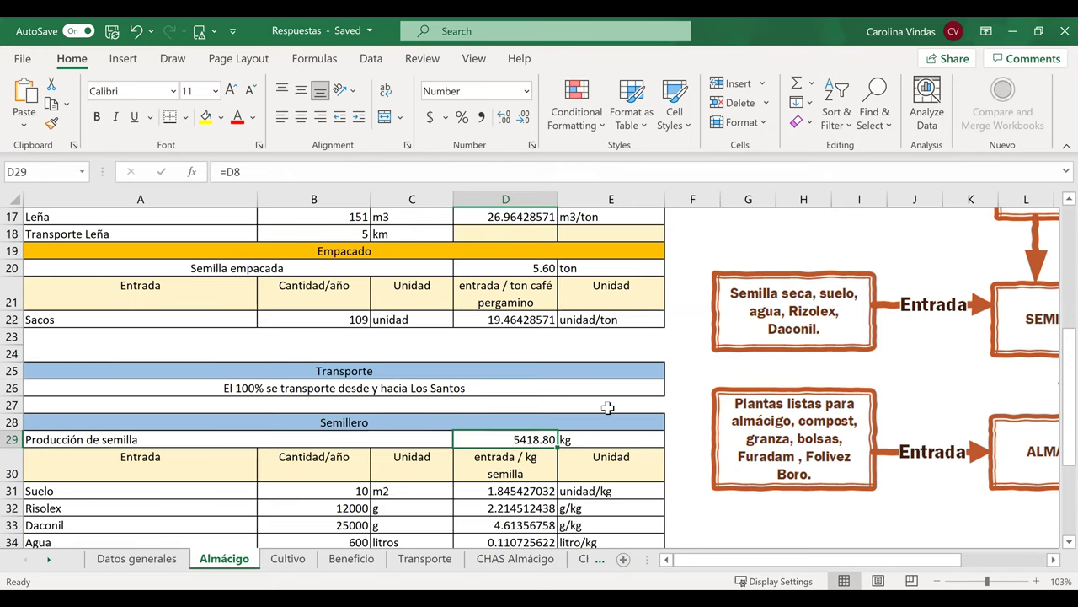
Check the Semillero inputs per kg of seed and the Risolex unit in E32 against Producción de semilla in D29.
scroll(520, 304, down, 2)
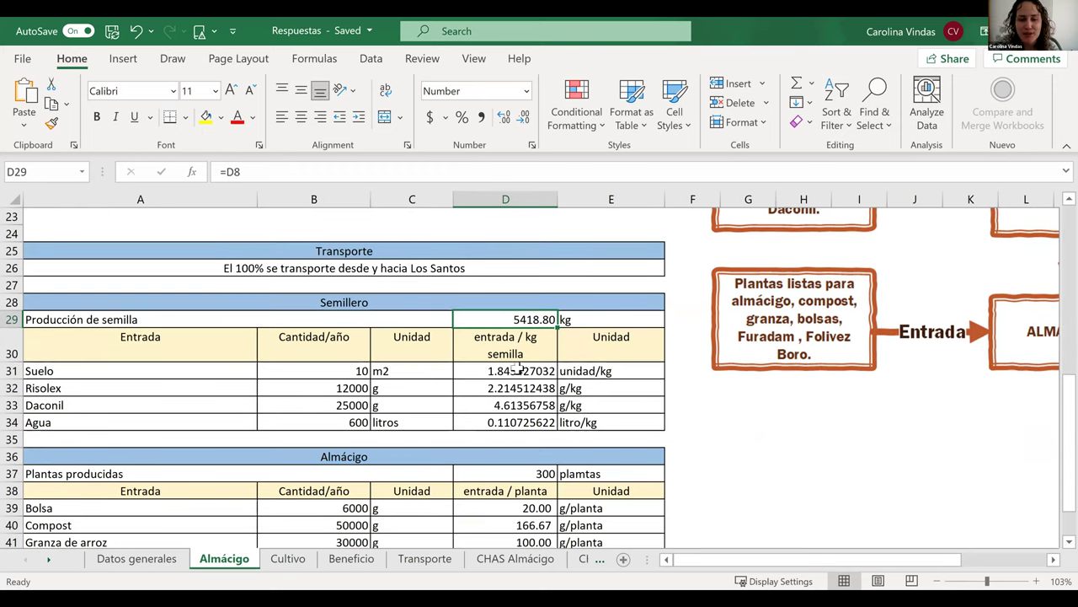
click(496, 387)
click(513, 317)
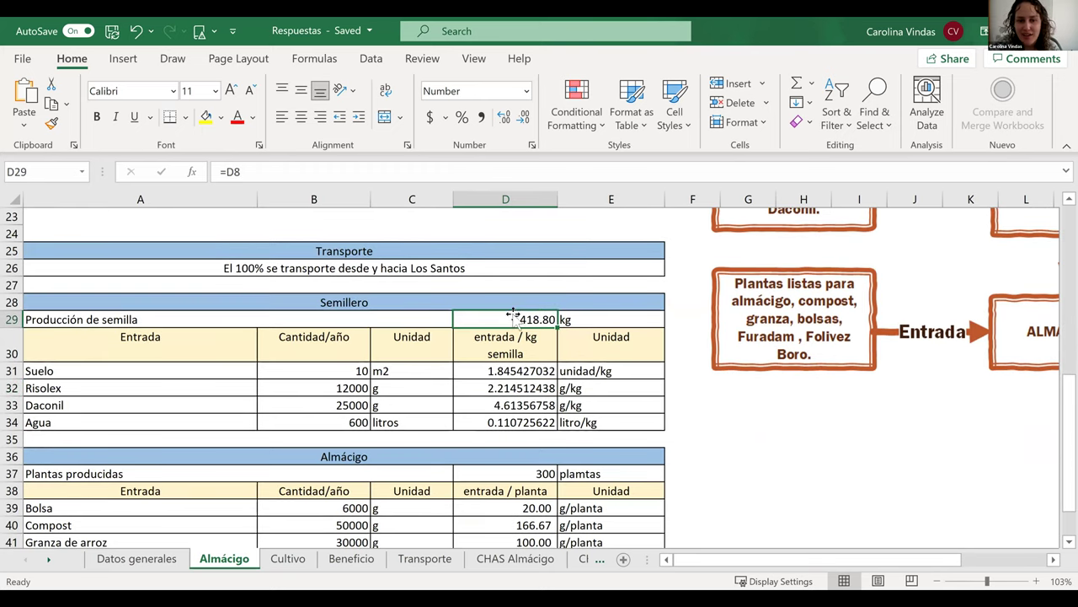
click(562, 388)
scroll(562, 388, down, 1)
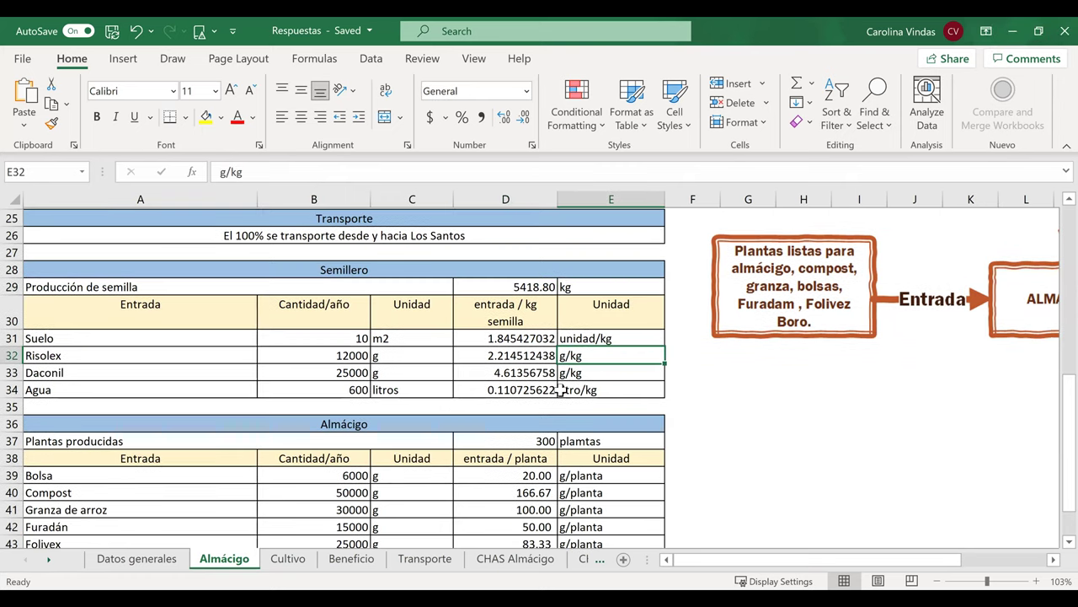
scroll(734, 438, down, 1)
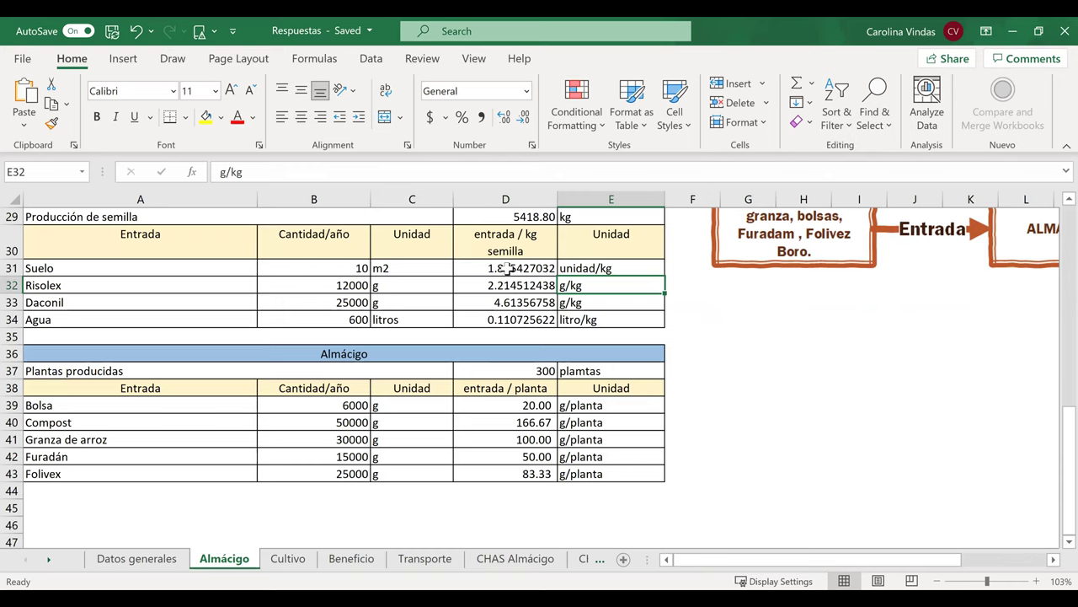
Inspect which cells and conversion factor the Suelo formula in D31 uses.
click(286, 171)
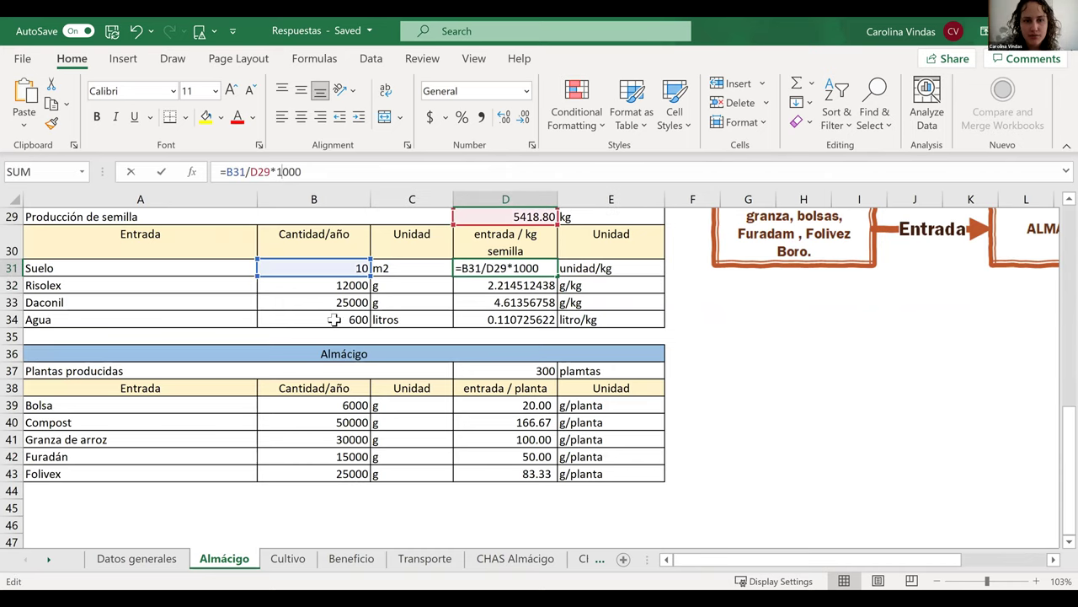
scroll(367, 388, up, 1)
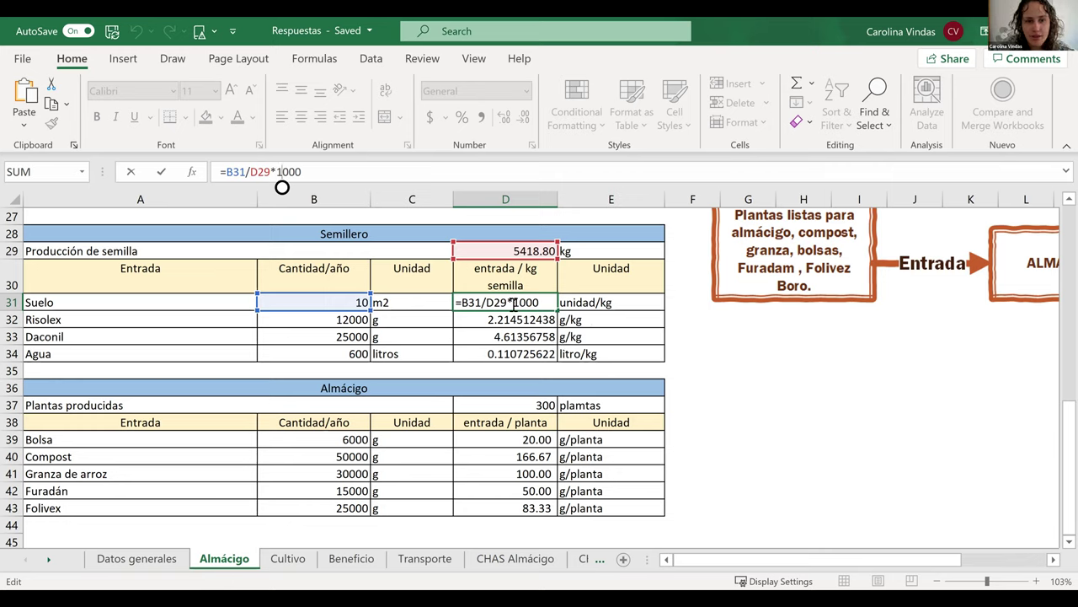
key(Return)
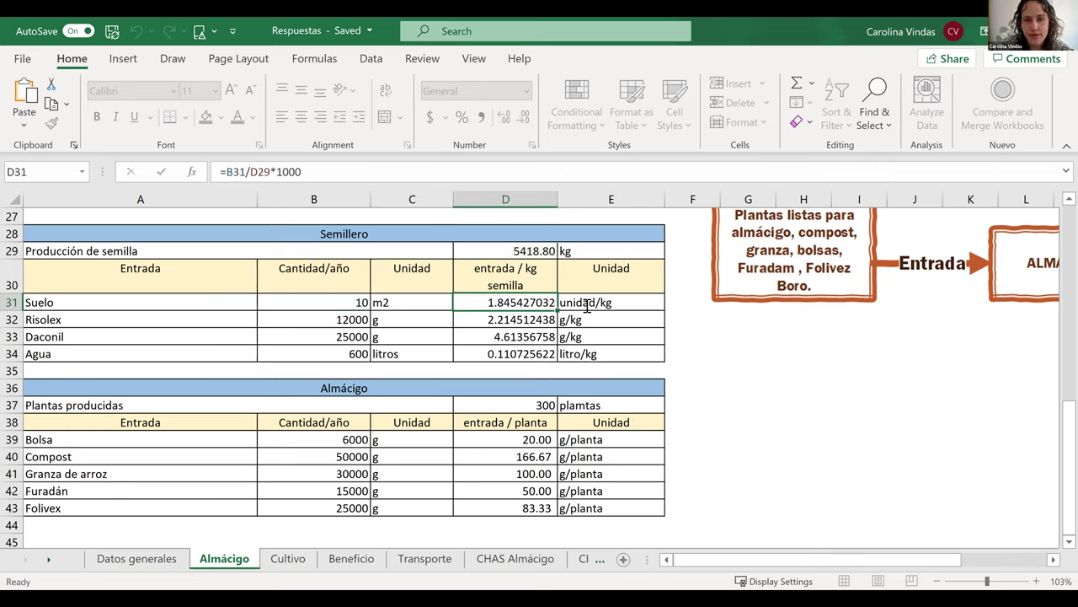
Change the Suelo unit in E31 to m2/kg.
click(587, 305)
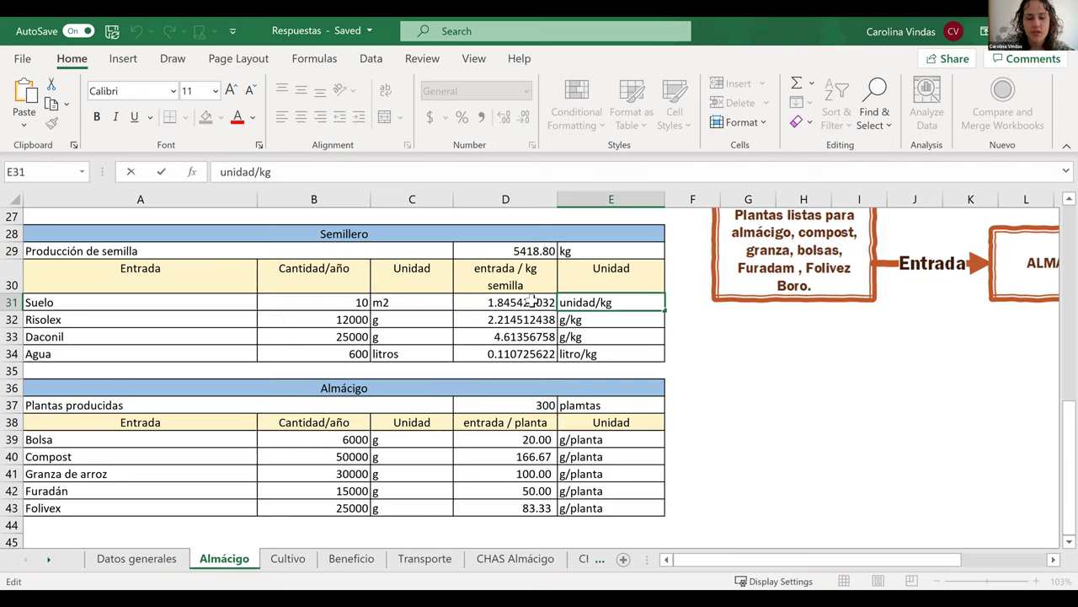
text(m/kg)
text(2)
key(shift+Tab)
Remove the *1000 factor from the Suelo formula in D31, leaving =B31/D29.
click(312, 175)
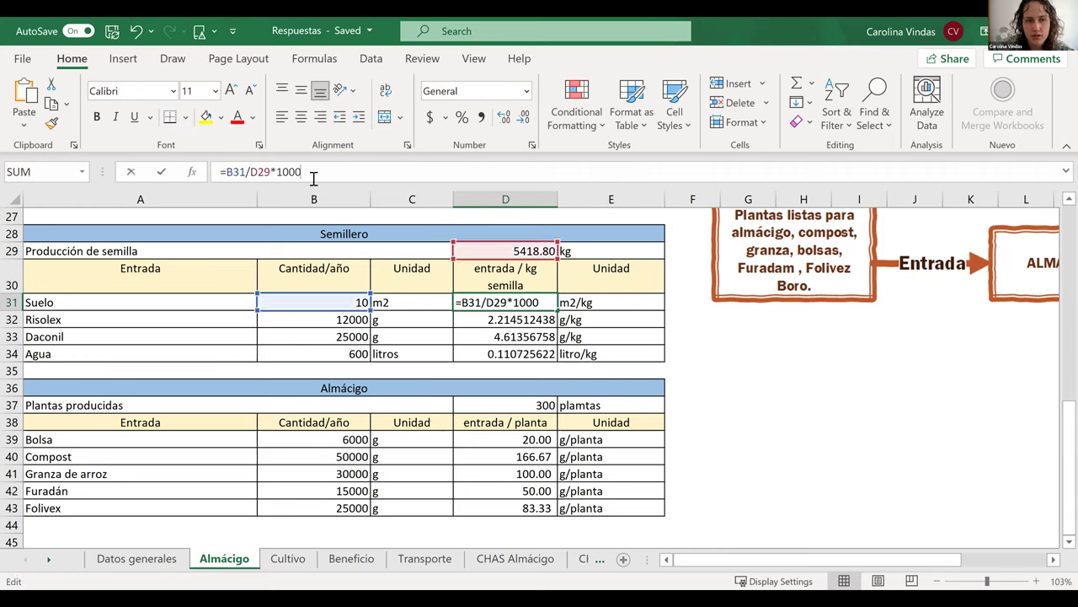
key(Return)
click(517, 304)
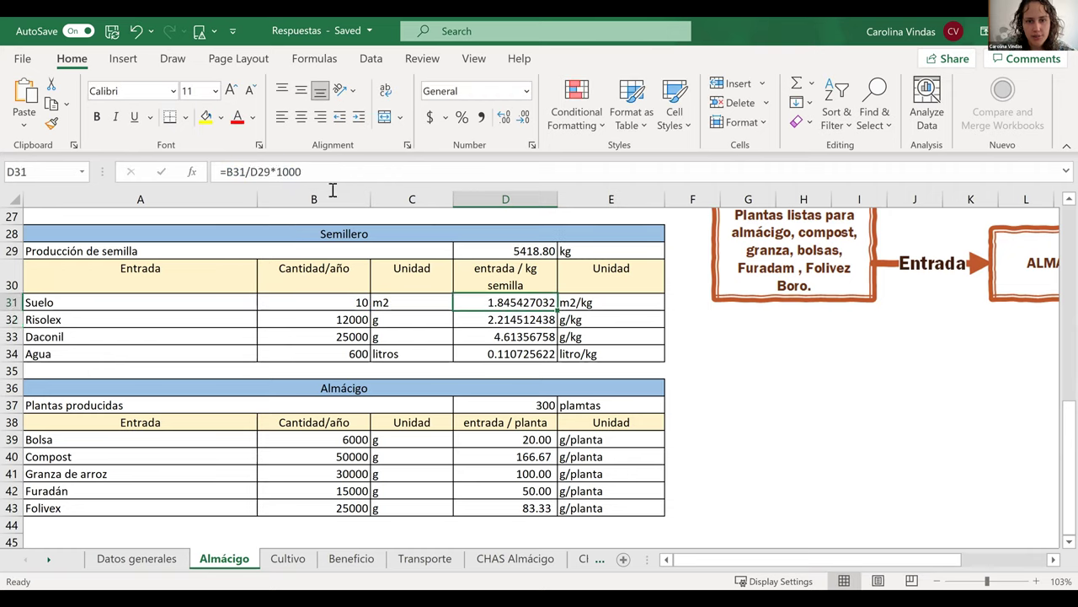
click(333, 175)
key(BackSpace)
key(BackSpace)
key(BackSpace)
key(BackSpace)
key(BackSpace)
key(Return)
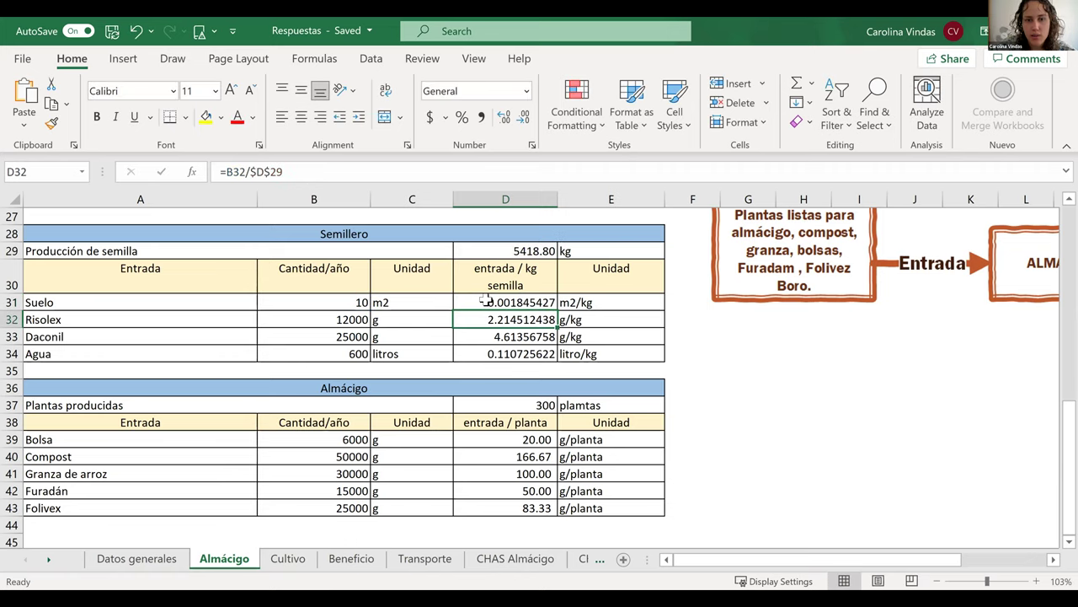
Recheck the cells referenced by the Suelo formula in D31 against the m2 quantity and the kg of seed.
key(Up)
click(288, 175)
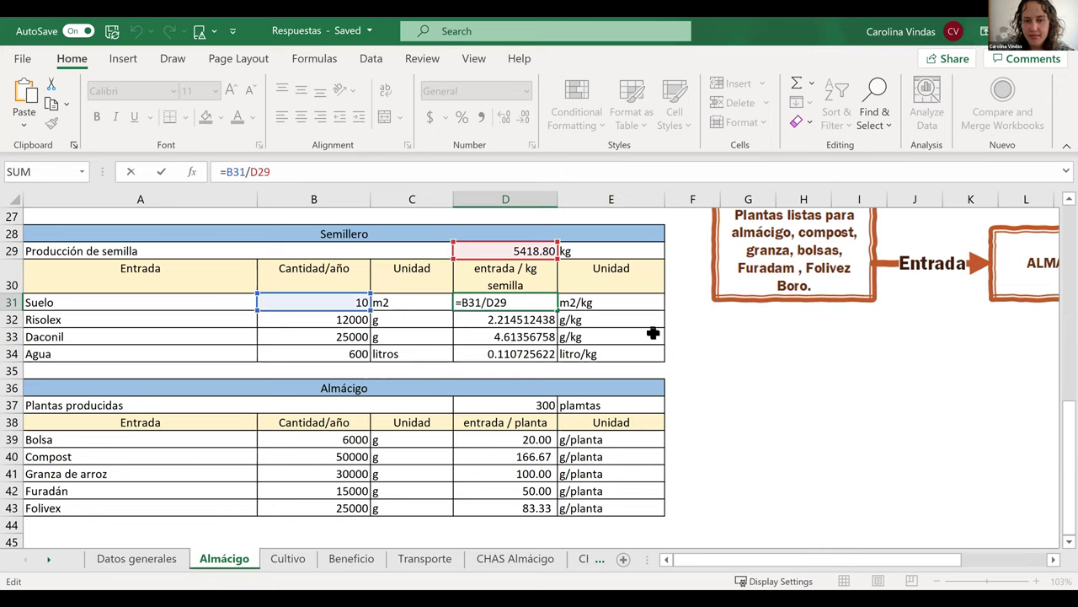
key(Escape)
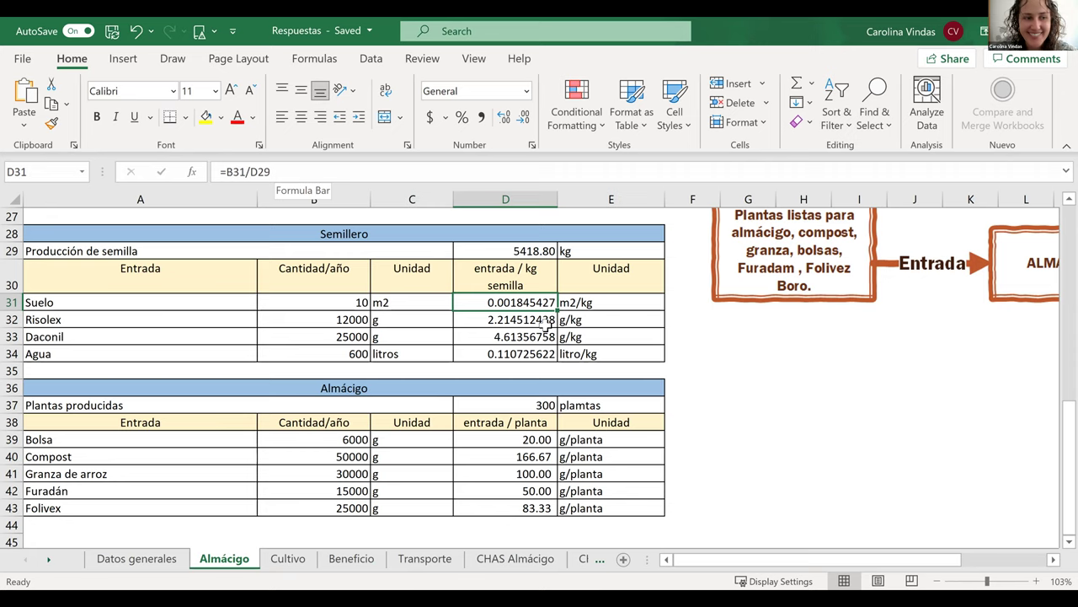
key(F2)
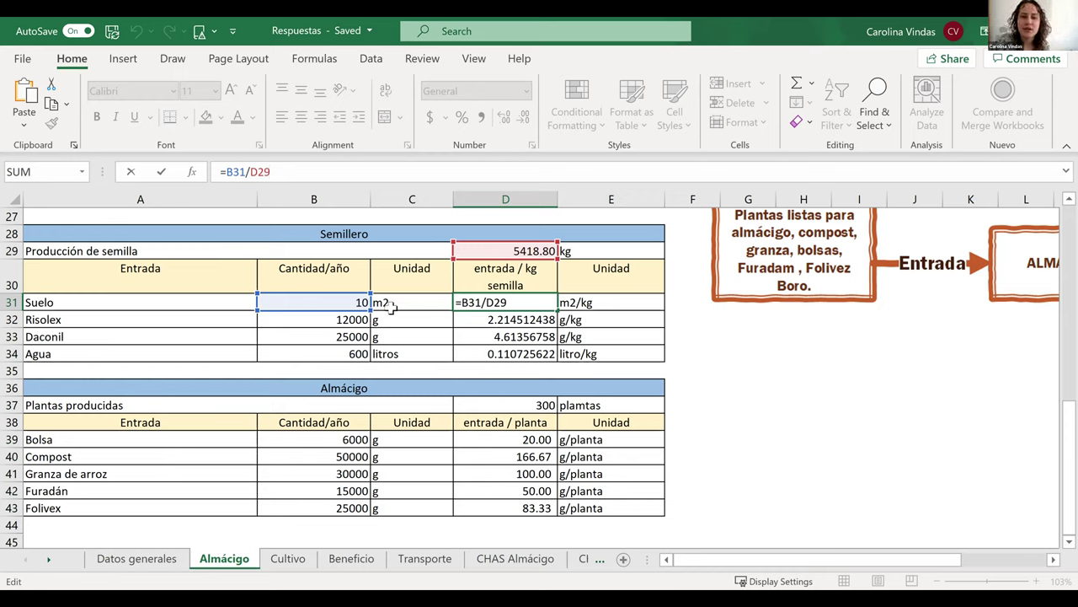
key(ctrl+Return)
Review the Risolex formula in D32 and the Daconil units in row 33.
key(Down)
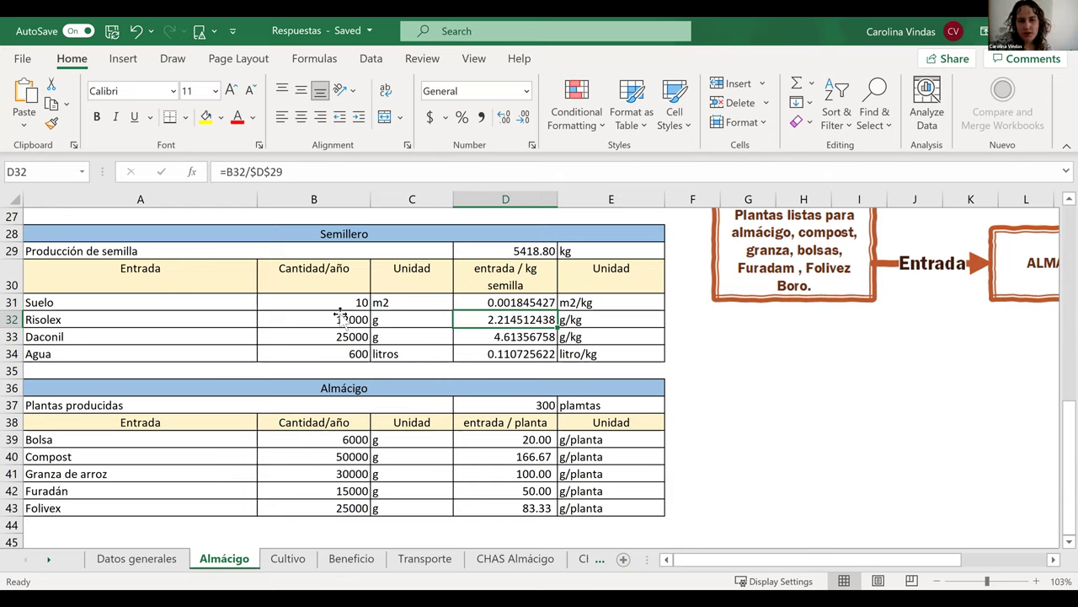
key(Left)
key(Down)
key(Right)
key(Right)
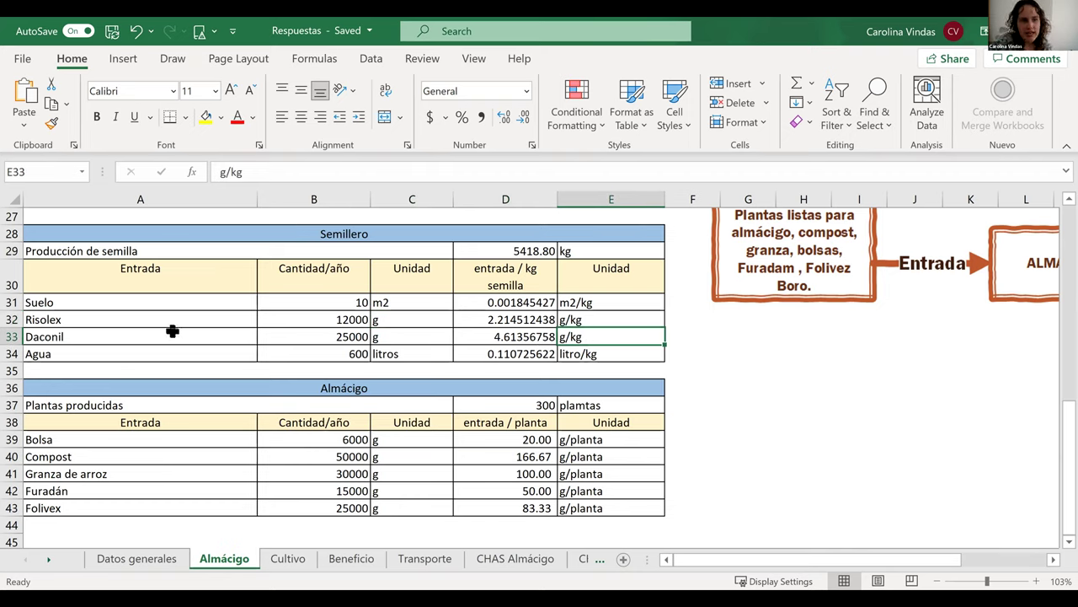
Check the Daconil and Agua formulas in D33 and D34 against the seed production in D29.
key(Up)
key(Left)
key(Down)
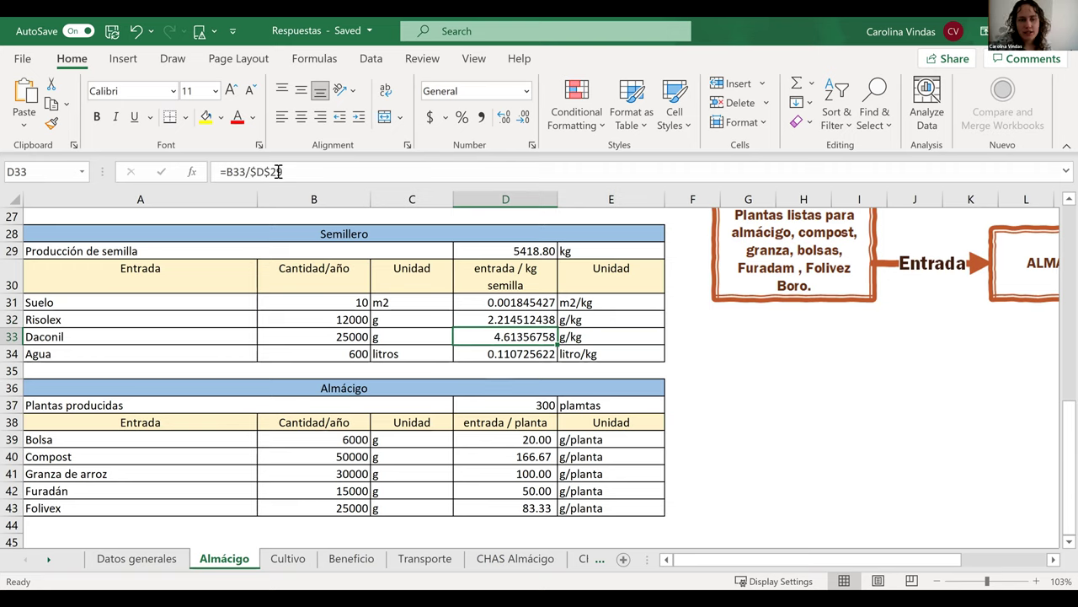
key(Down)
key(F2)
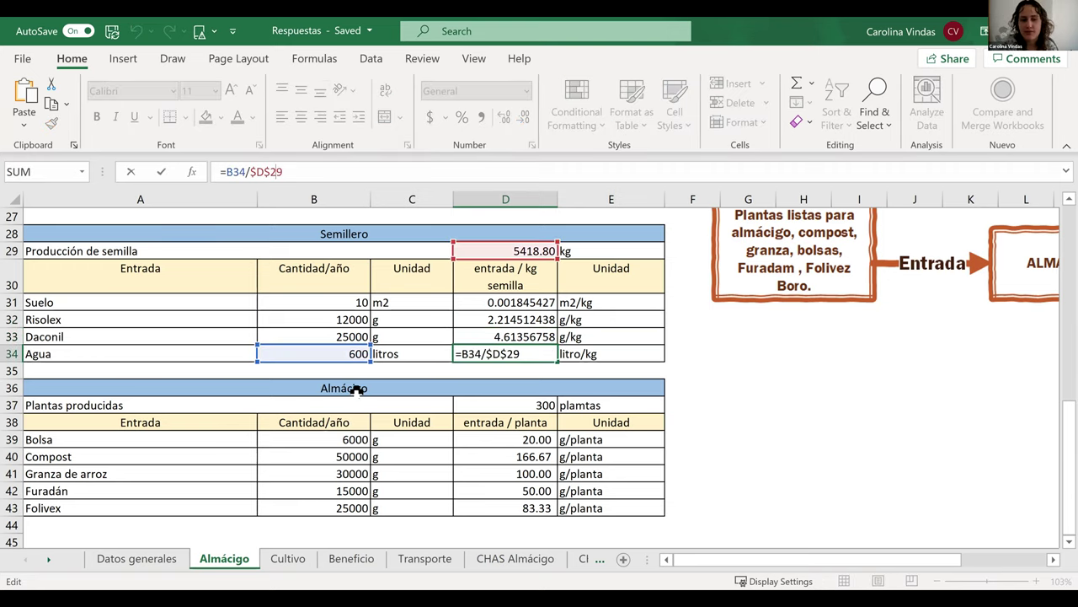
key(Escape)
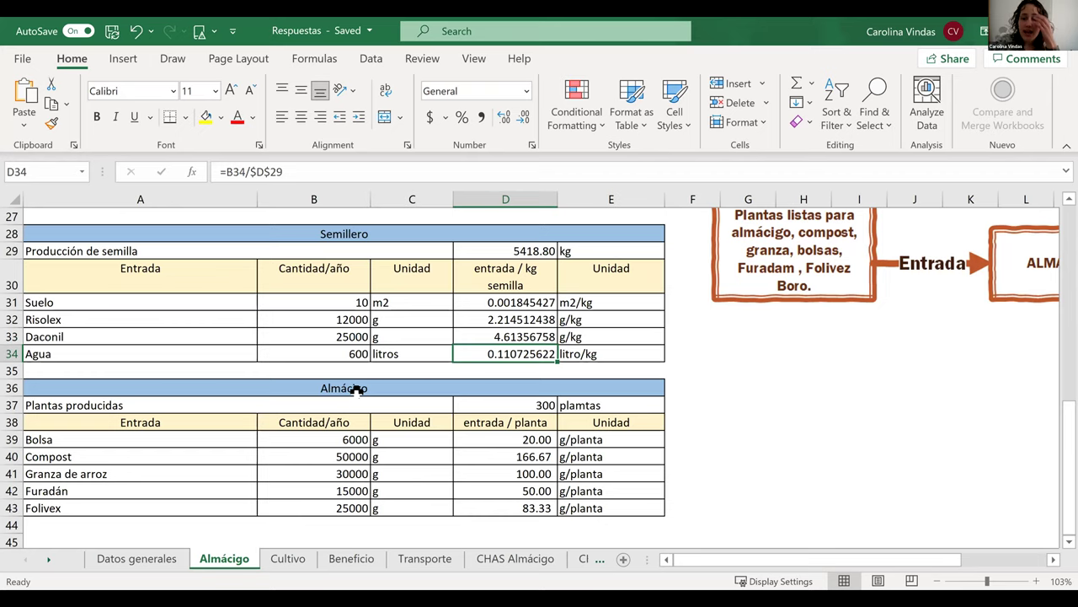
Correct the spelling of the Plantas producidas unit in E37 of the Almácigo block to "plantas".
scroll(358, 390, down, 1)
scroll(357, 390, down, 2)
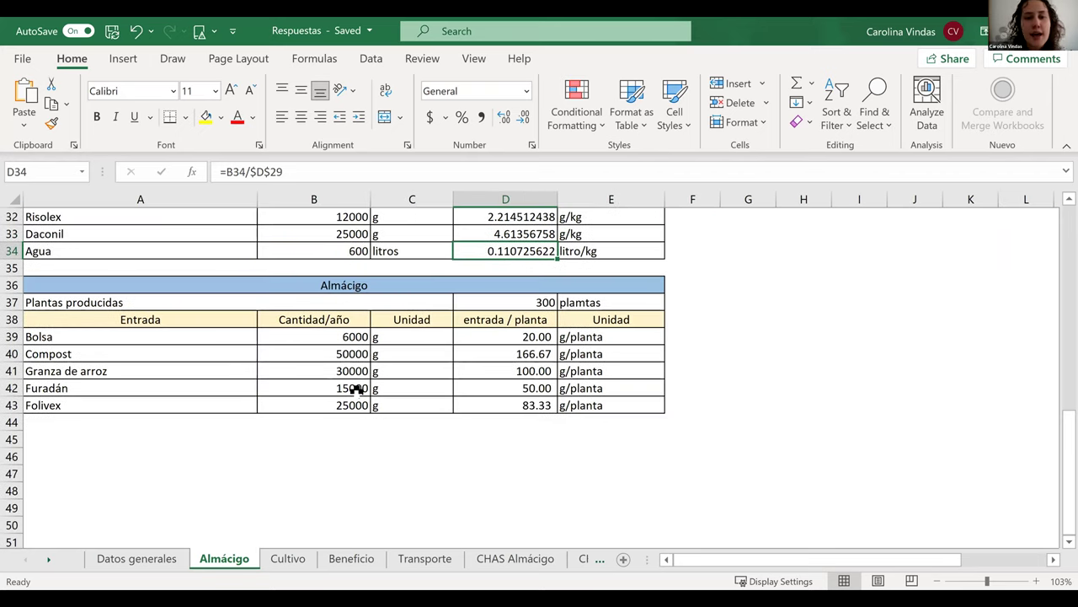
click(531, 302)
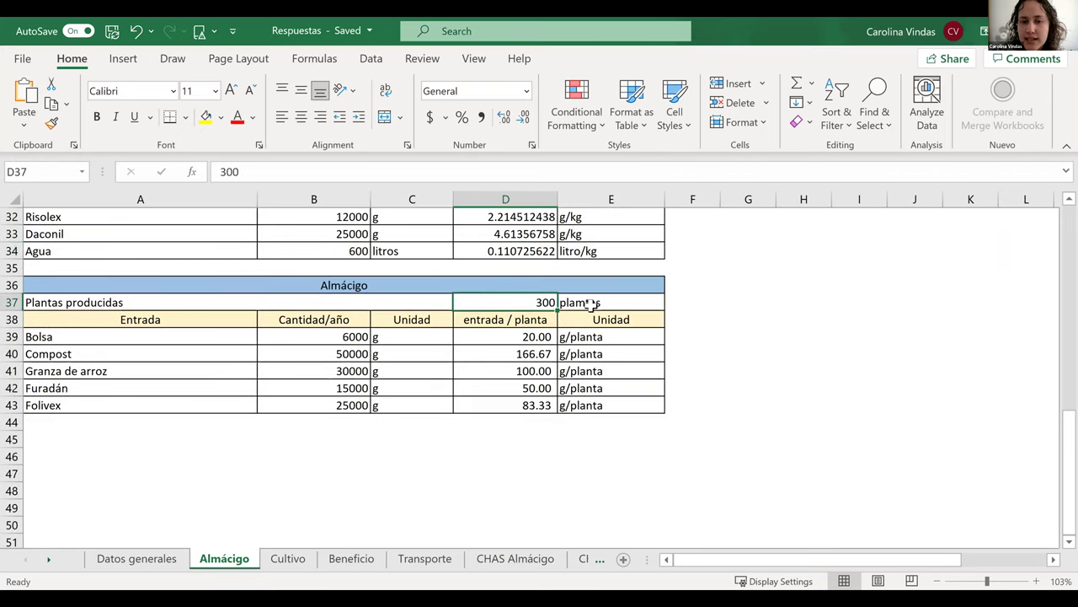
double_click(577, 304)
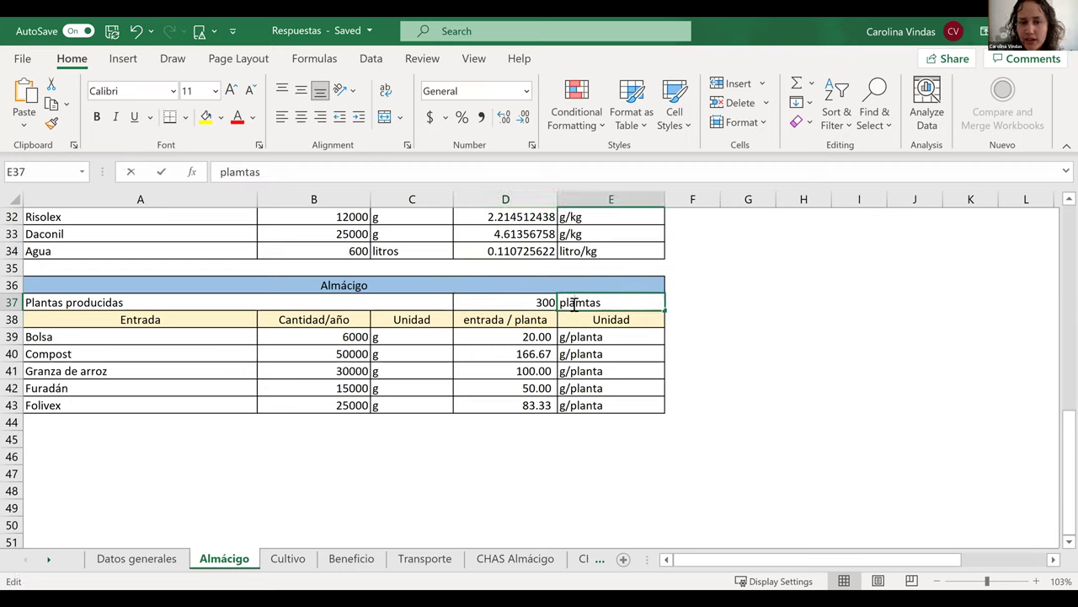
key(Delete)
key(Return)
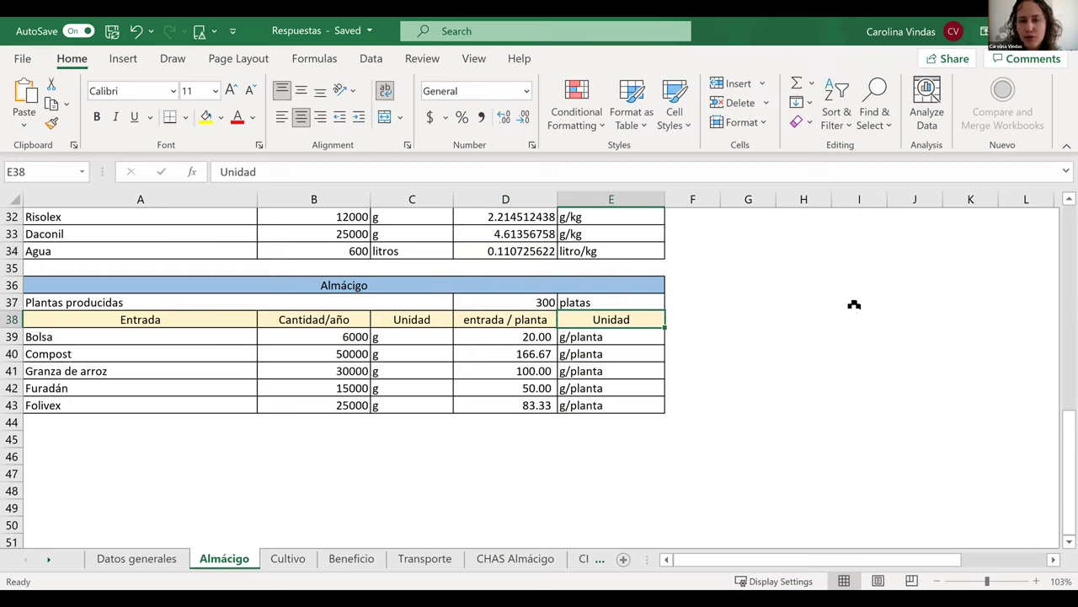
double_click(579, 304)
text(n)
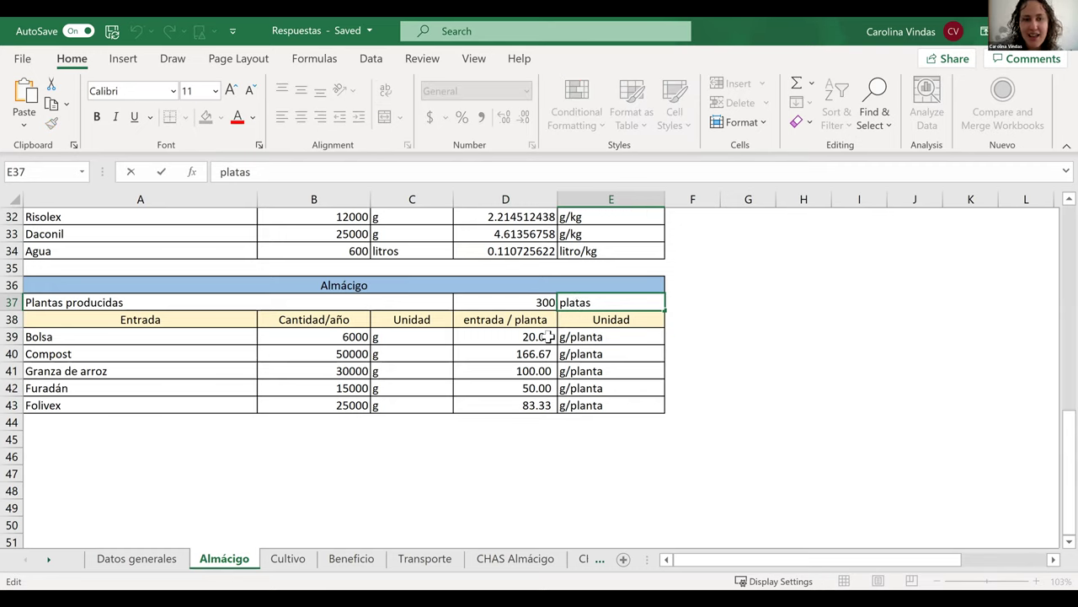
key(Return)
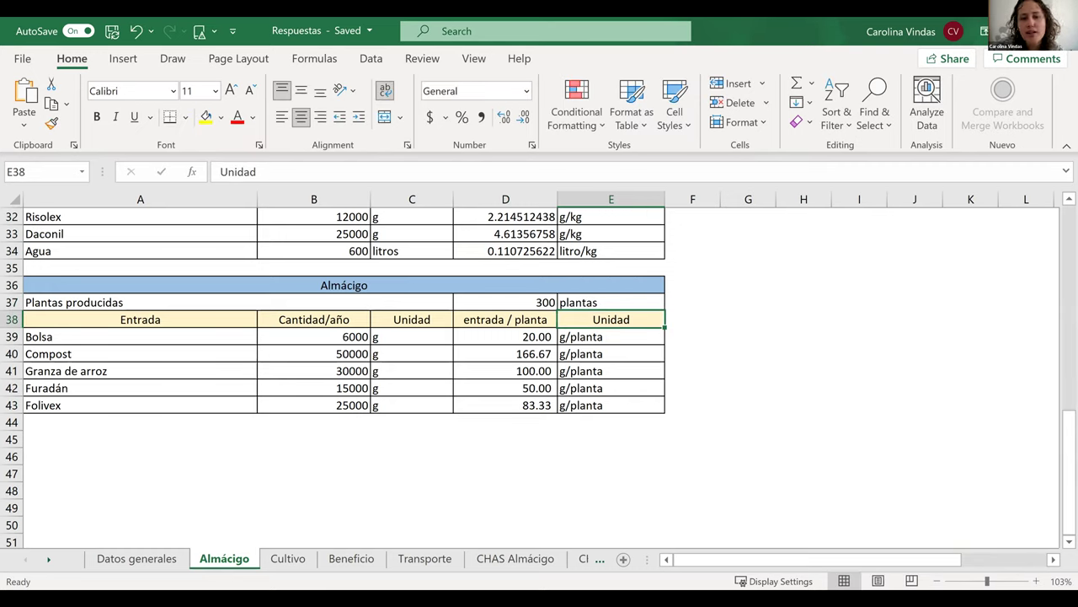
Check the per-plant formulas from Bolsa to Folivex in D39:D43 against the quantities and the plants produced in D37.
click(498, 359)
click(502, 336)
double_click(502, 336)
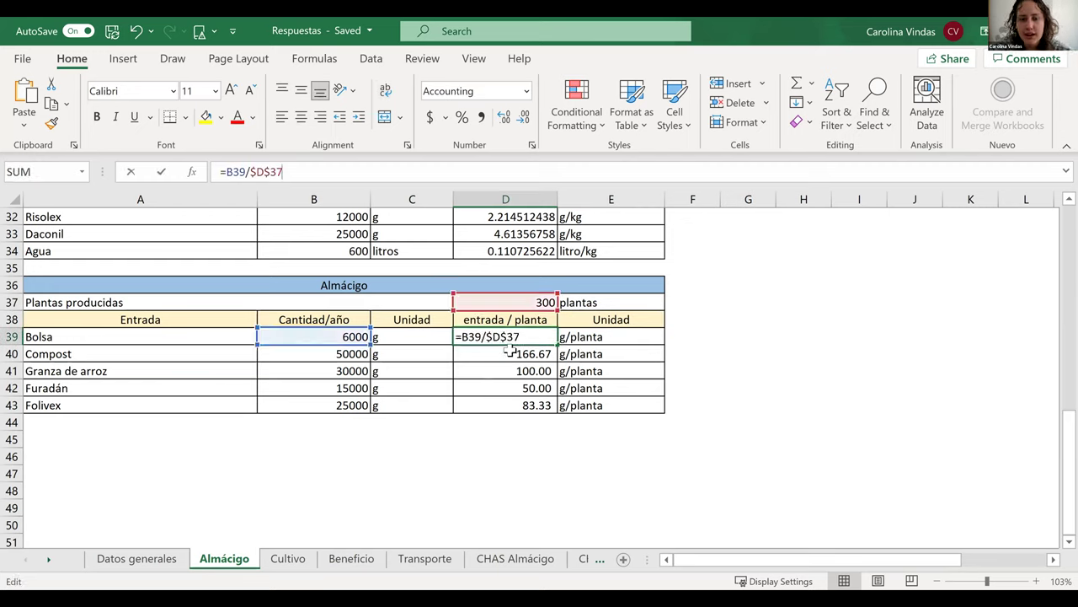
key(Return)
click(301, 172)
key(Return)
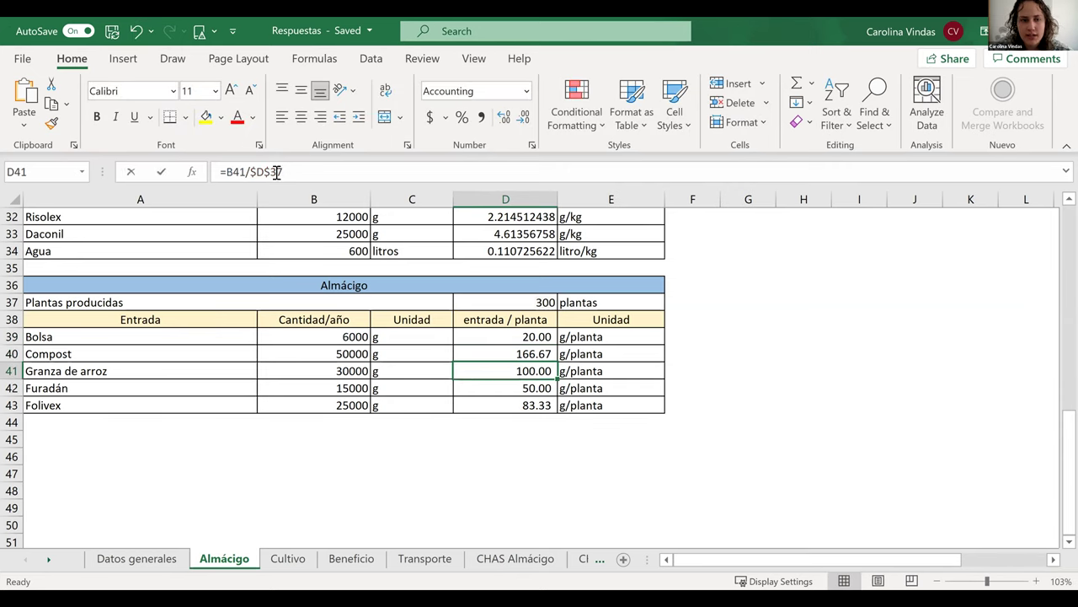
click(277, 172)
key(Return)
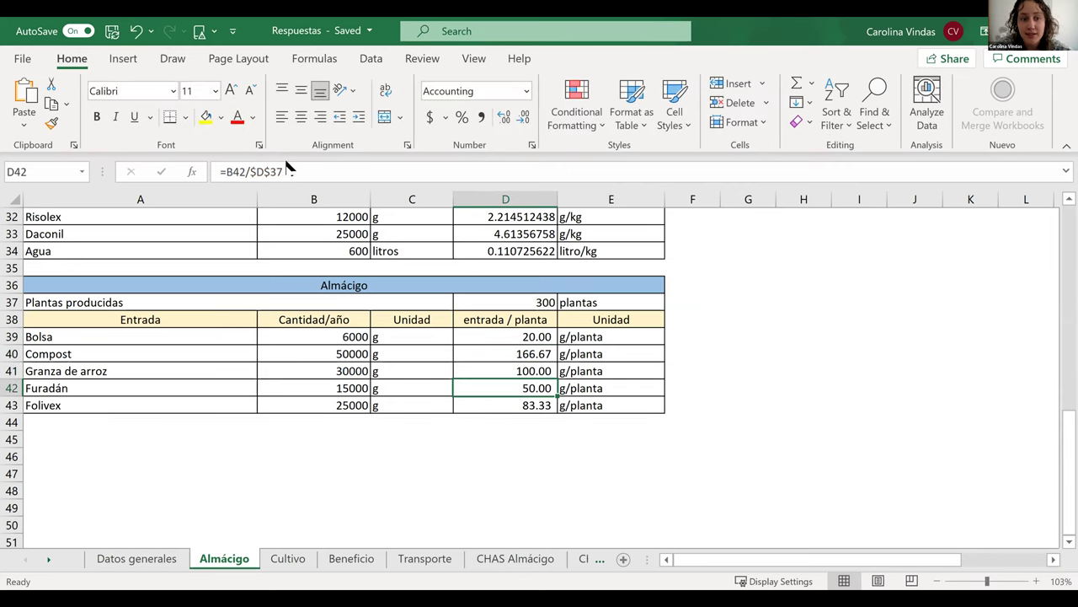
click(289, 172)
key(Return)
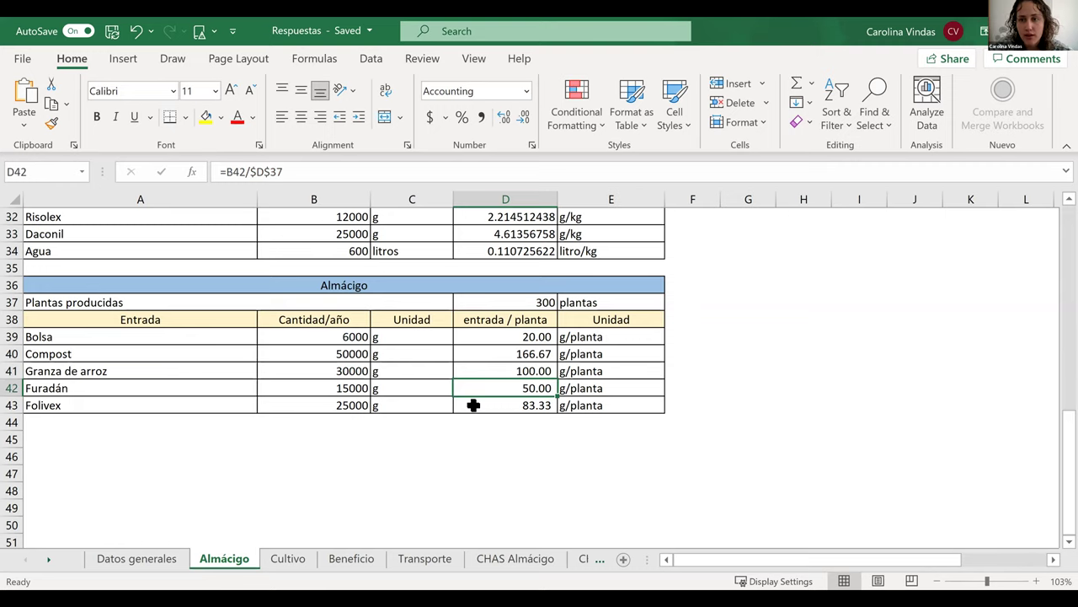
double_click(462, 406)
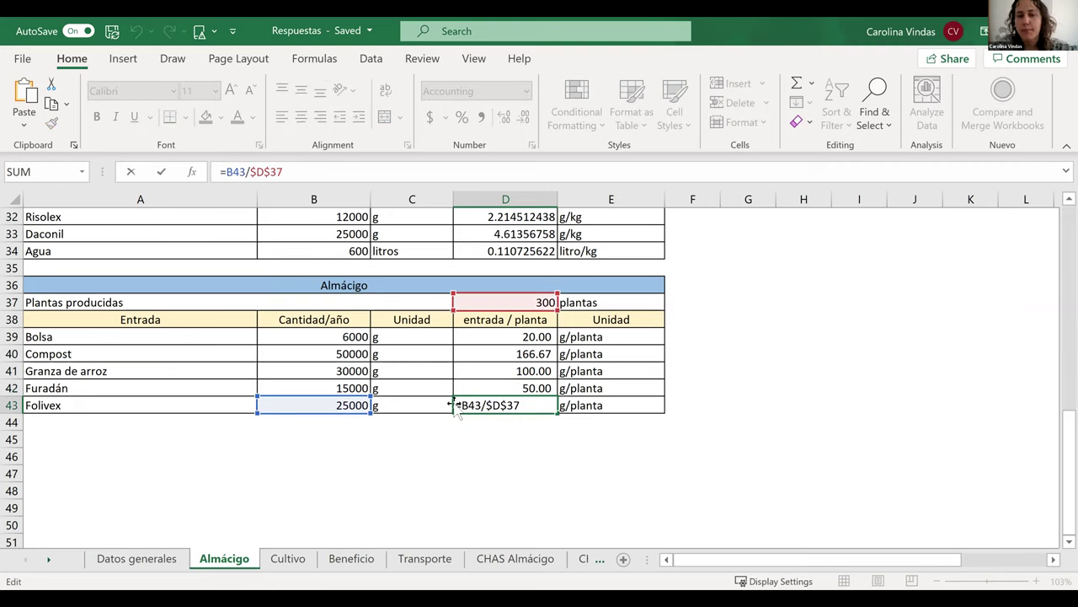
key(Escape)
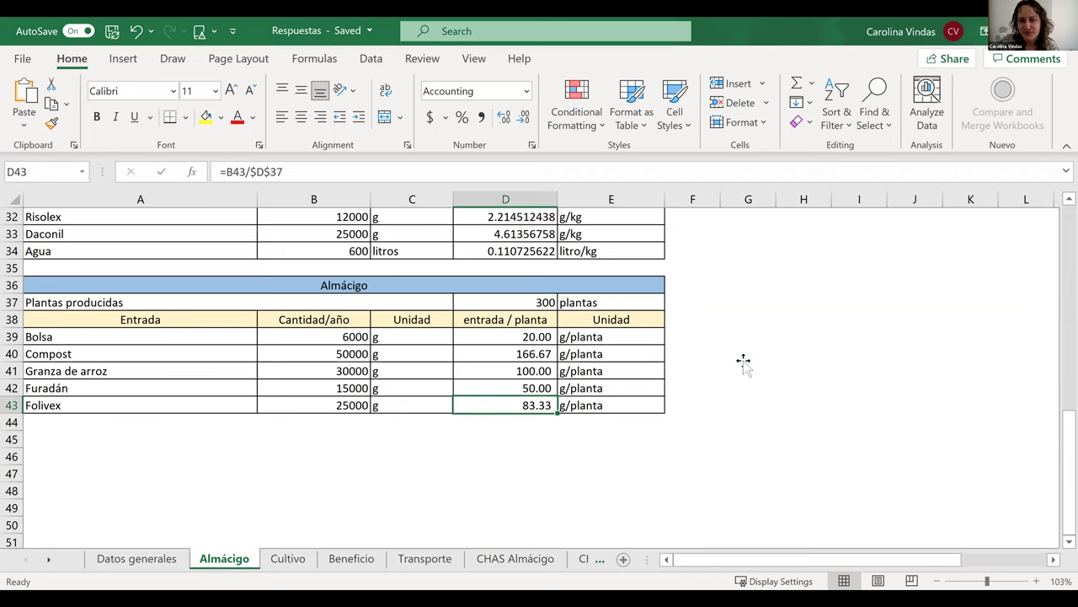
Look back over the sheet's blocks and the Almácigo flow diagram with its inputs and outputs for seed preparation.
click(744, 363)
click(745, 419)
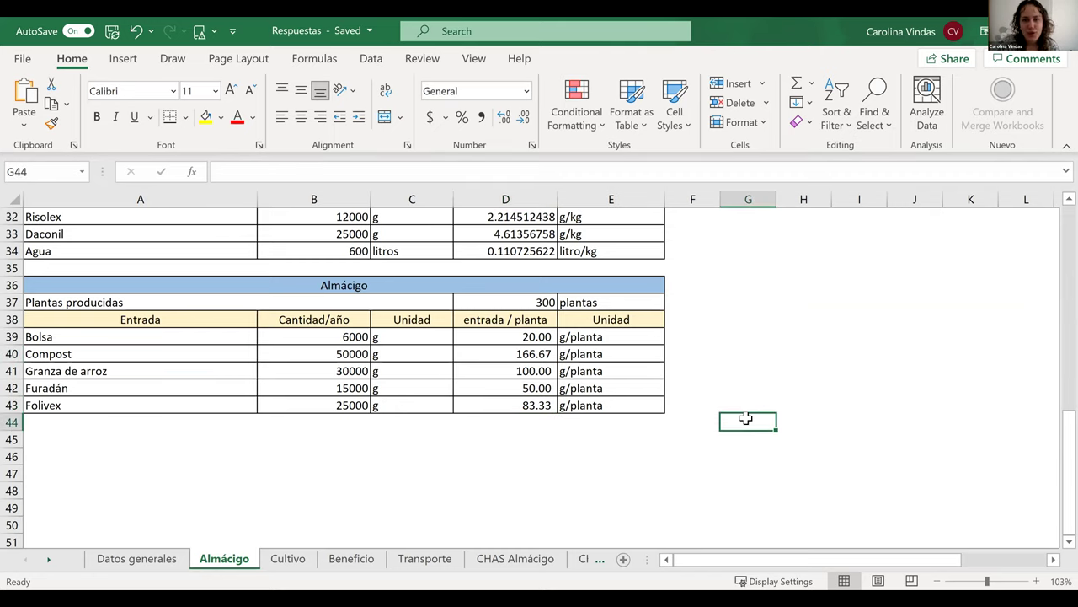
scroll(746, 419, up, 1)
scroll(745, 419, up, 1)
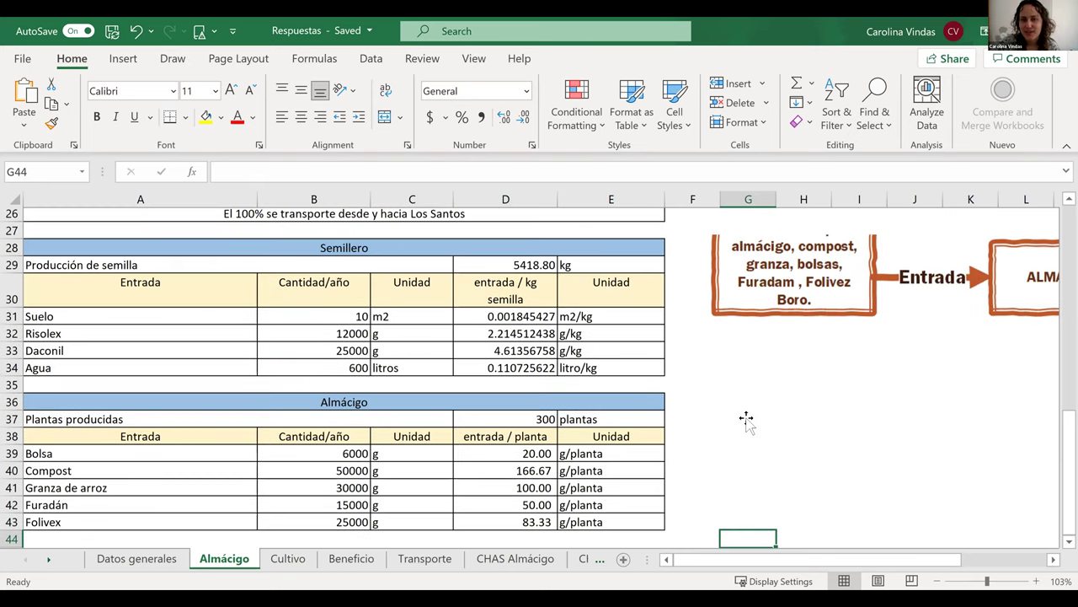
scroll(745, 419, up, 7)
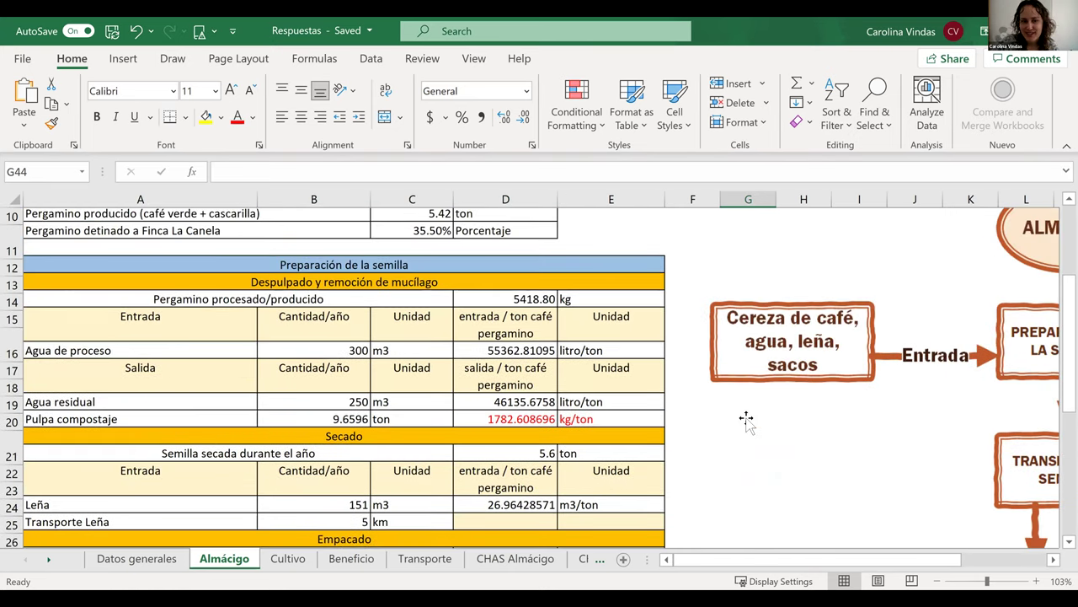
scroll(746, 419, right, 2)
scroll(746, 419, right, 3)
scroll(746, 419, up, 1)
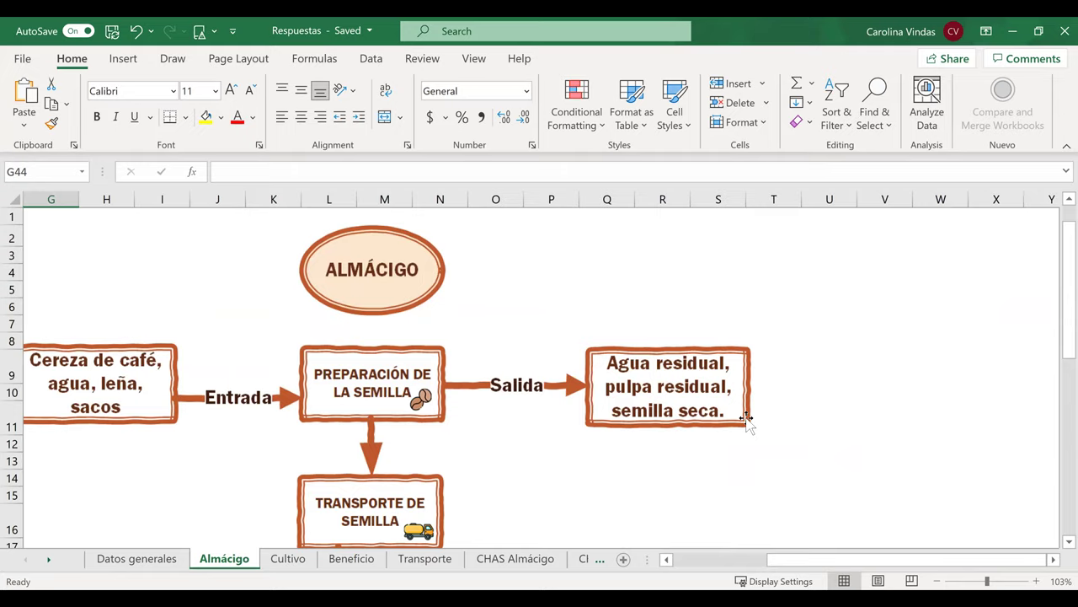
scroll(793, 342, left, 4)
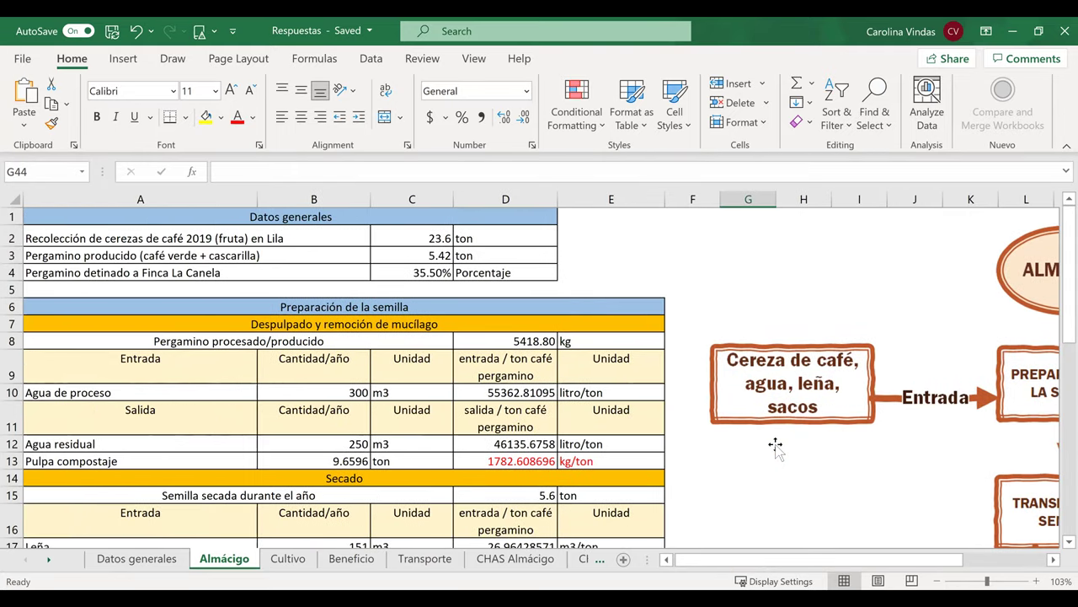
Inspect the Pulpa compostaje formula in D13 and look through the Secado, Empacado, Semillero and Almácigo blocks.
click(689, 451)
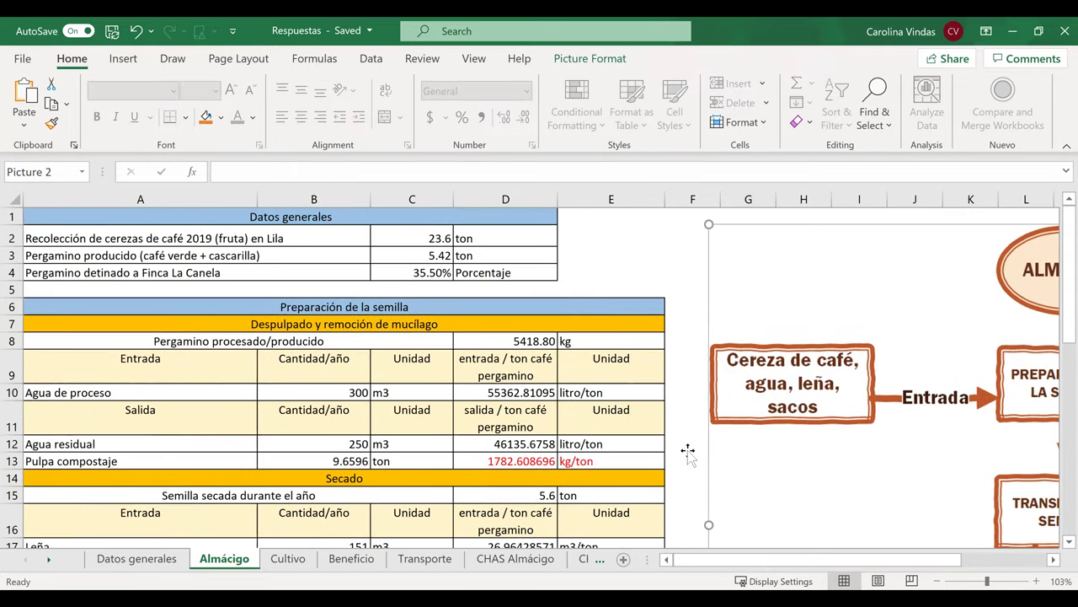
click(689, 451)
click(518, 457)
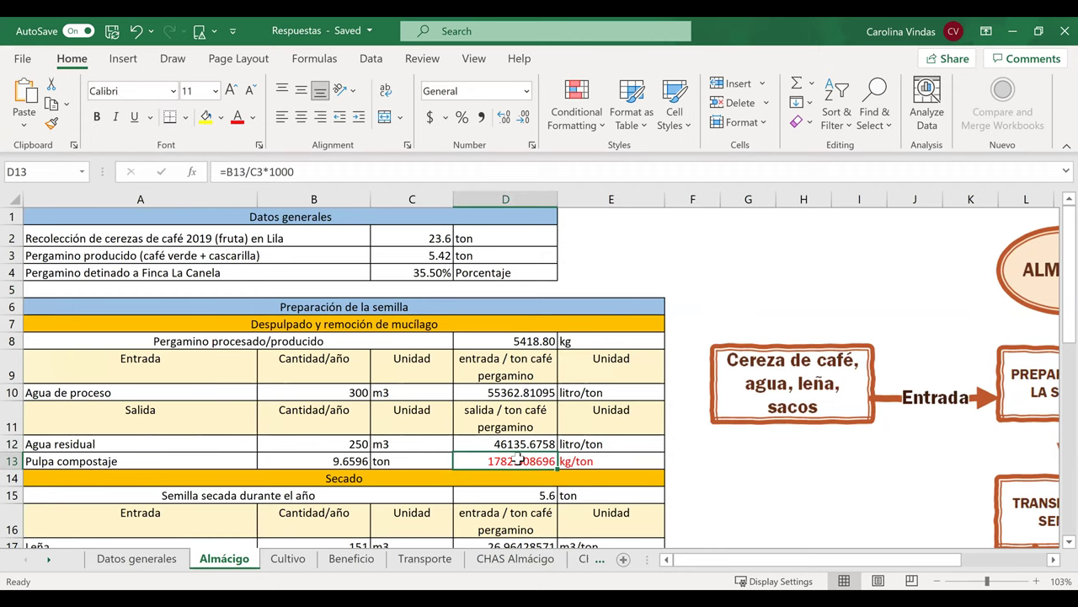
scroll(518, 458, down, 1)
scroll(518, 458, up, 1)
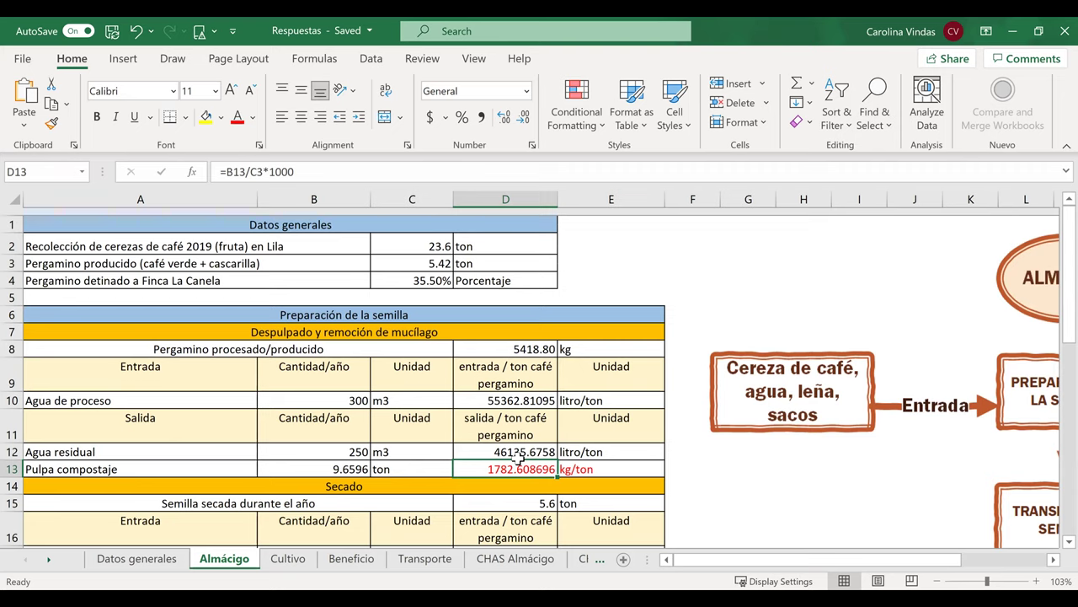
scroll(518, 458, down, 2)
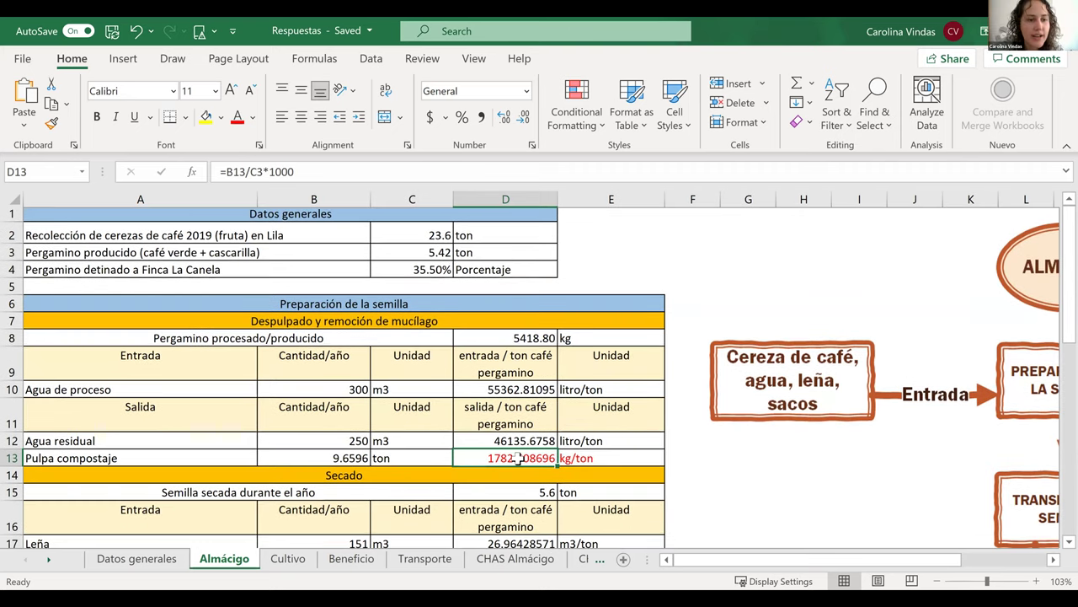
scroll(519, 457, down, 1)
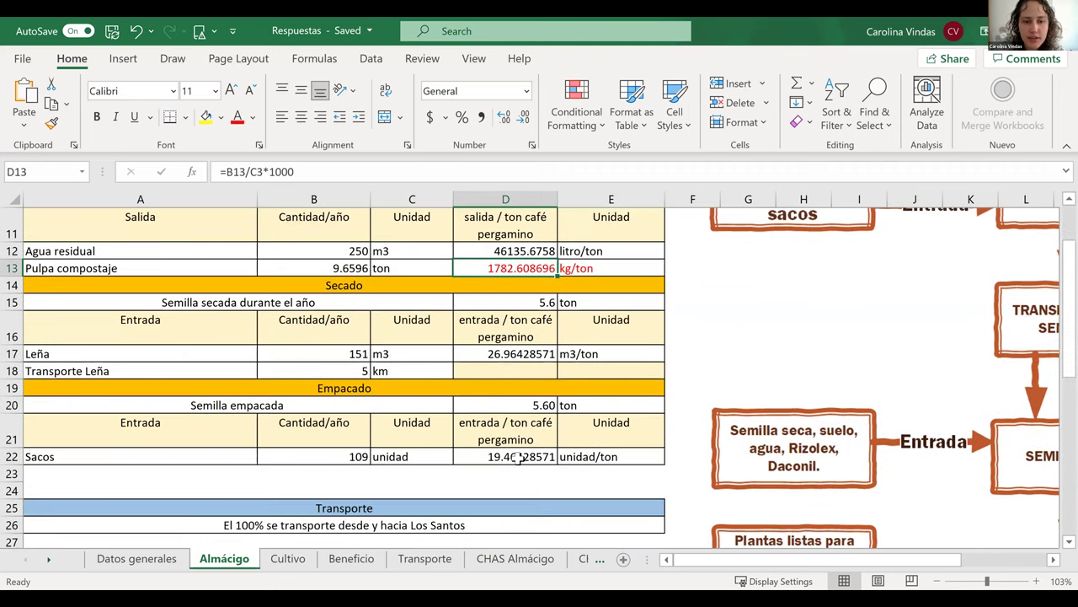
scroll(518, 457, down, 2)
scroll(518, 458, down, 4)
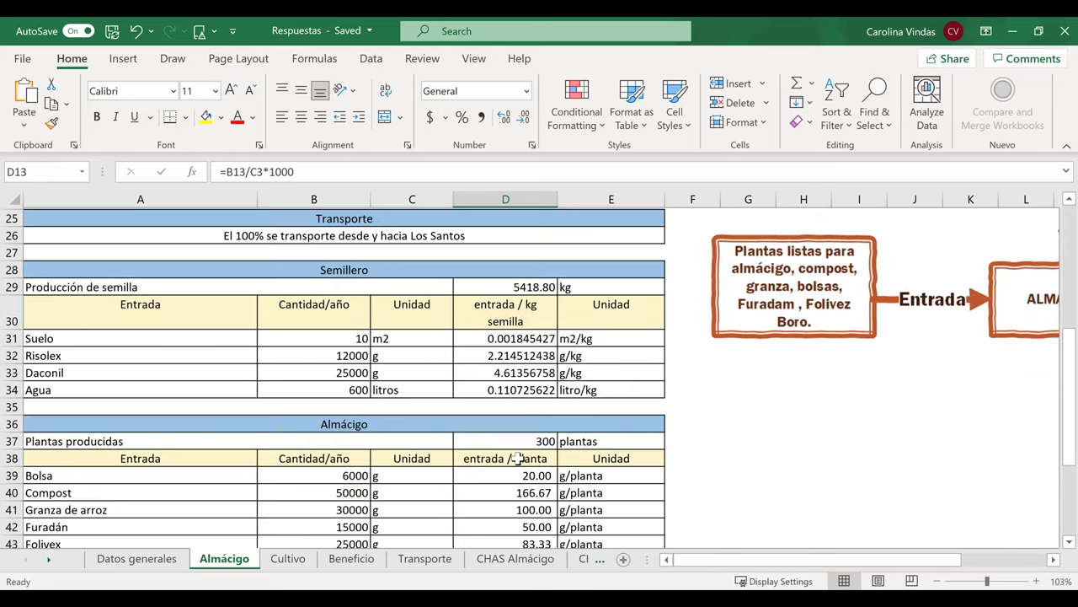
Look back over the seed preparation blocks and open the Cultivo sheet.
click(720, 433)
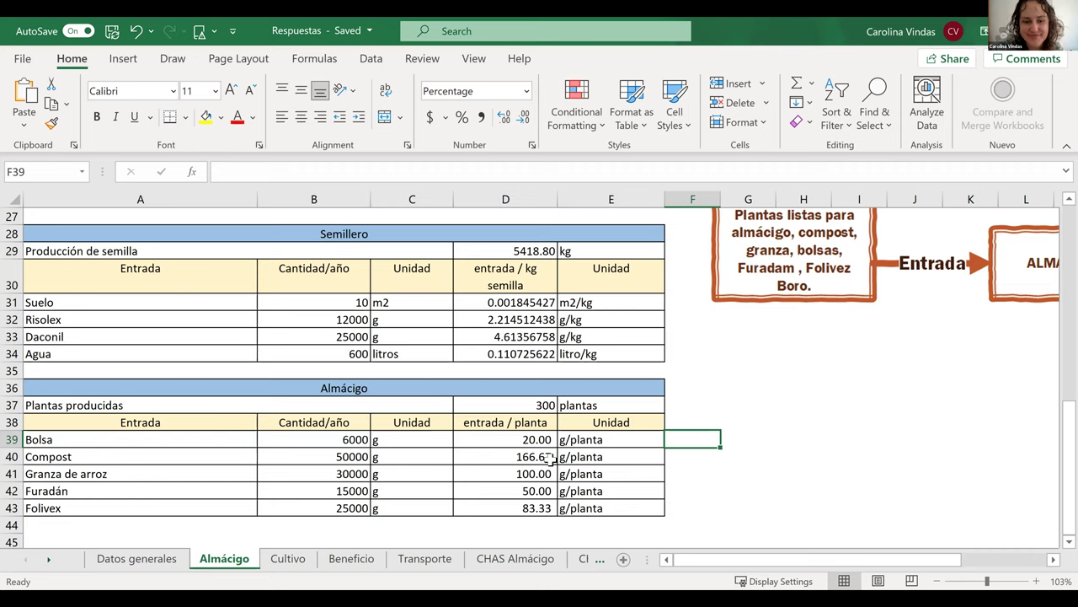
scroll(552, 459, up, 3)
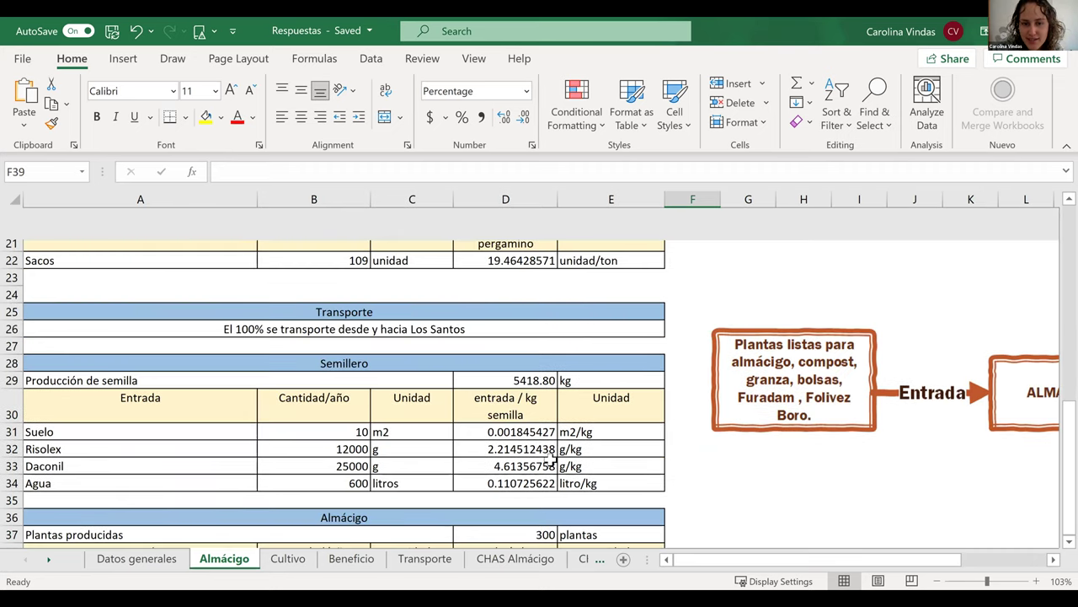
scroll(551, 459, up, 4)
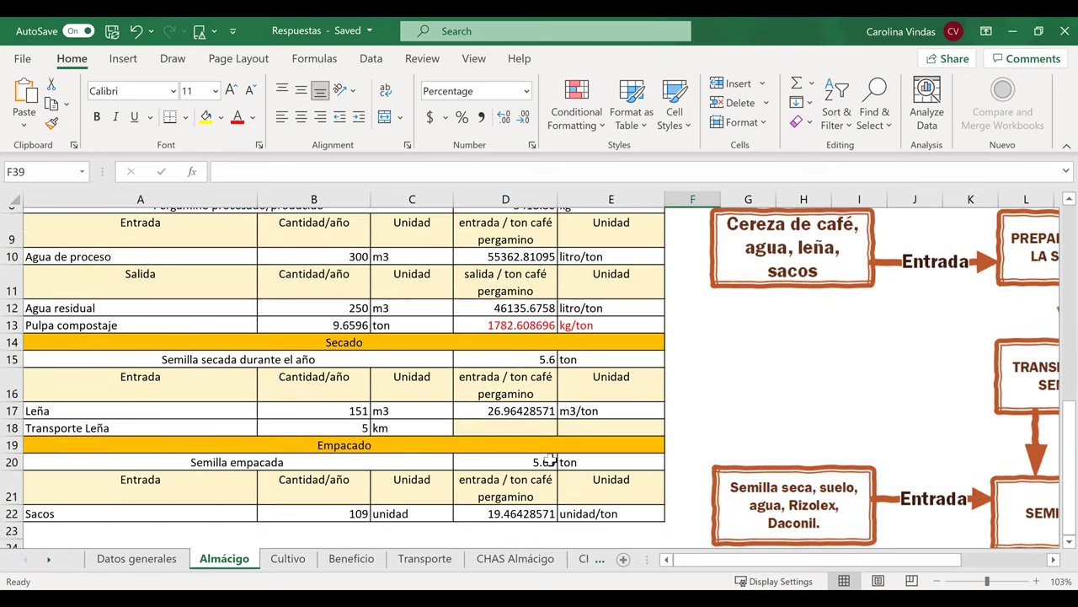
scroll(549, 459, up, 1)
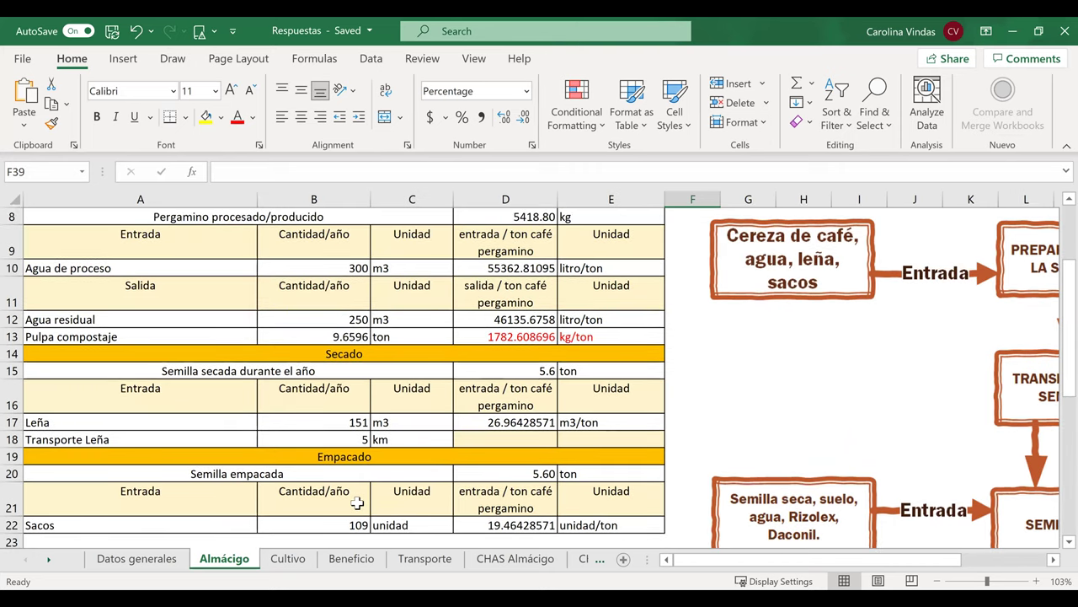
click(289, 560)
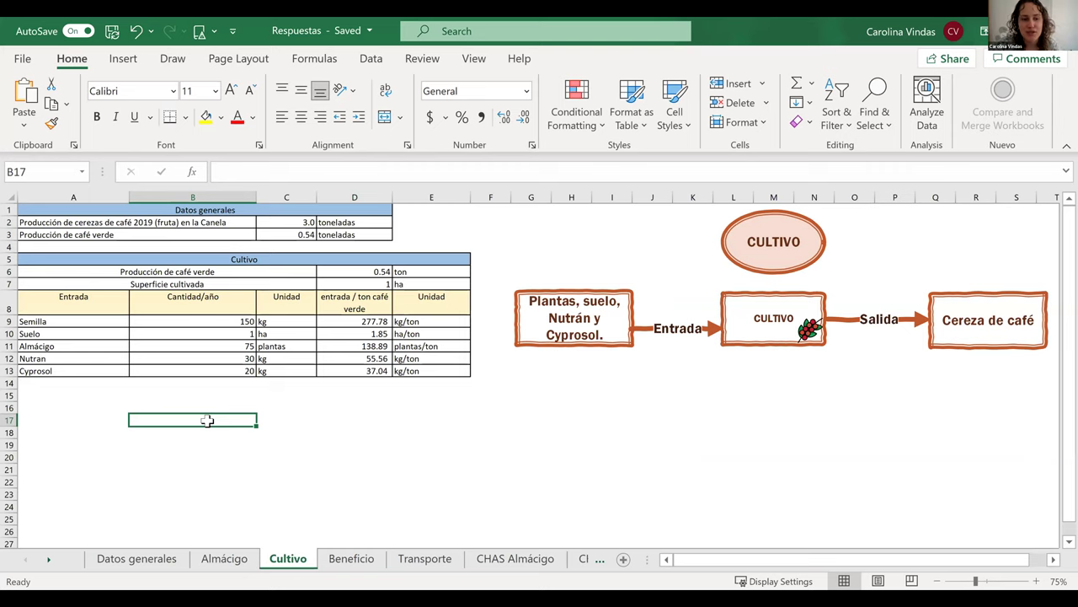
Return to the Almácigo sheet and inspect the Producción de semilla formula in D29 of the Semillero block.
click(232, 558)
scroll(514, 459, down, 2)
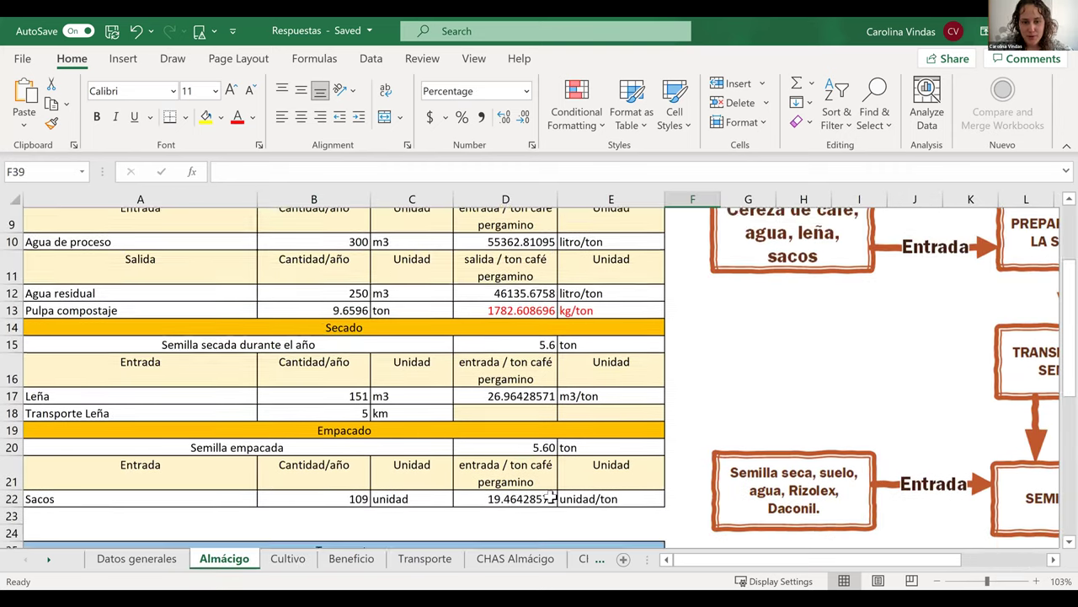
scroll(512, 424, down, 3)
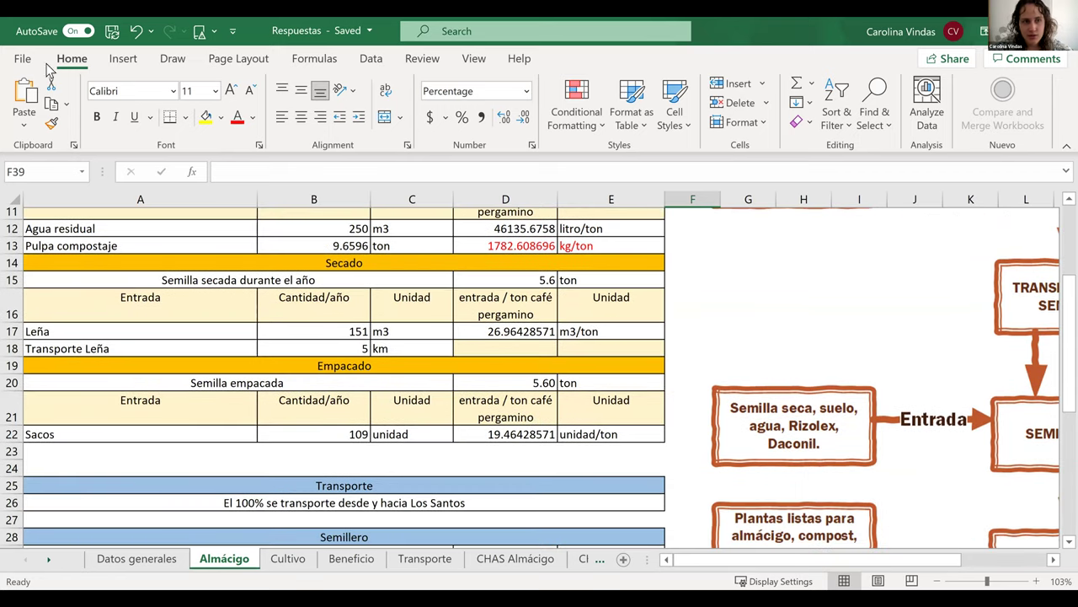
scroll(344, 379, down, 1)
click(506, 439)
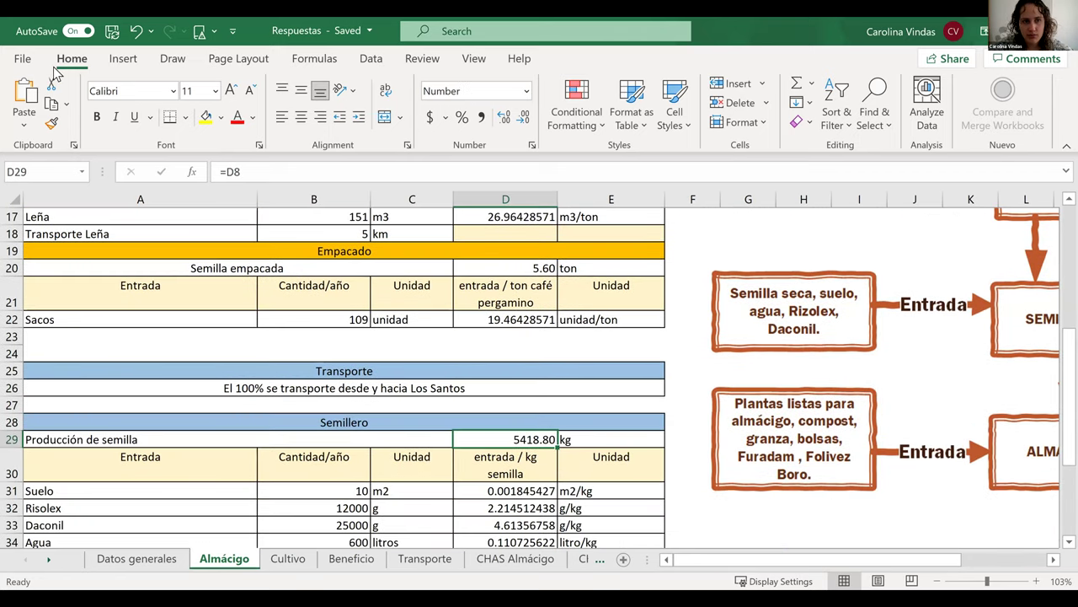
click(242, 143)
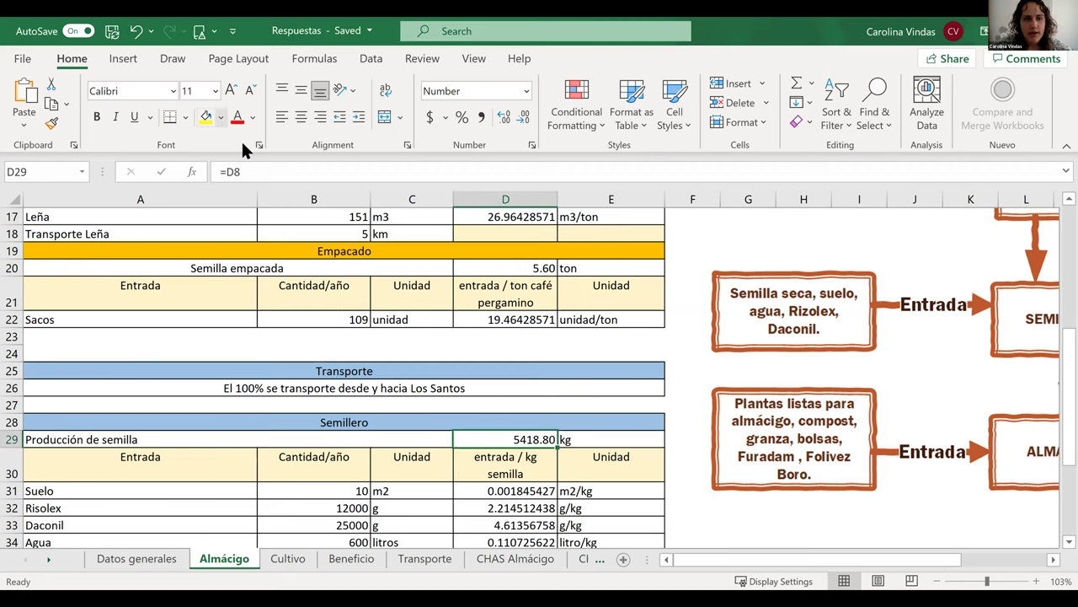
Switch to the blank exercise workbook's Cultivo sheet and review the Producción de café verde and Superficie cultivada rows.
click(289, 559)
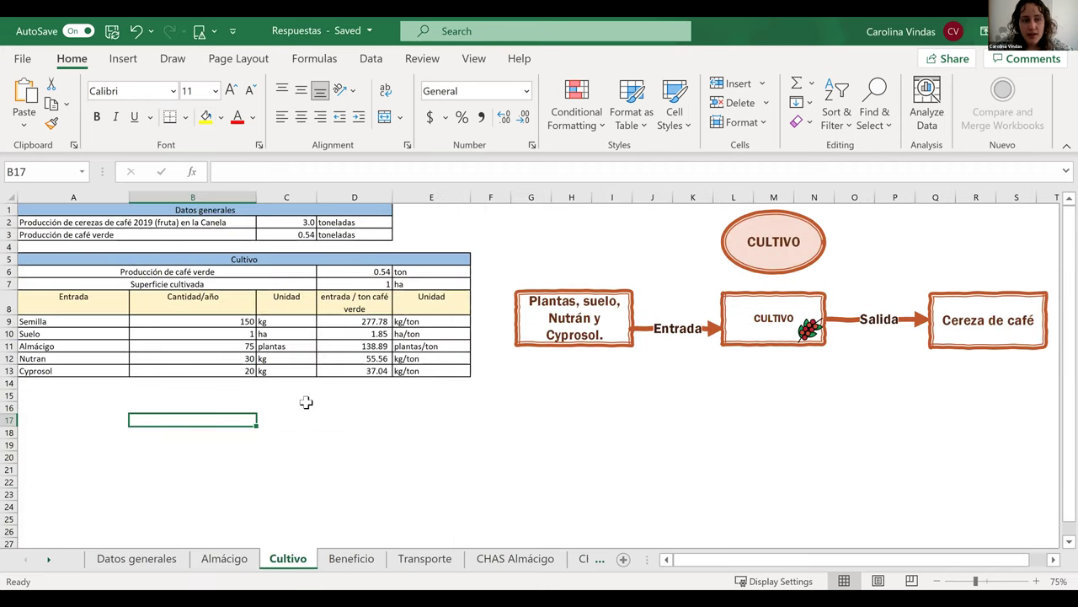
click(224, 558)
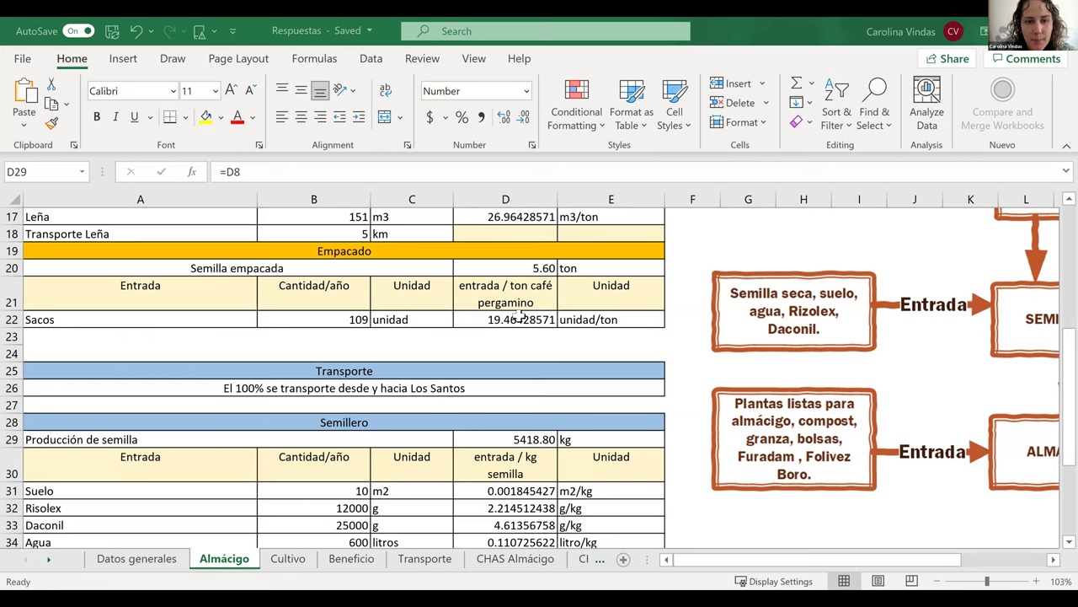
key(alt+Tab)
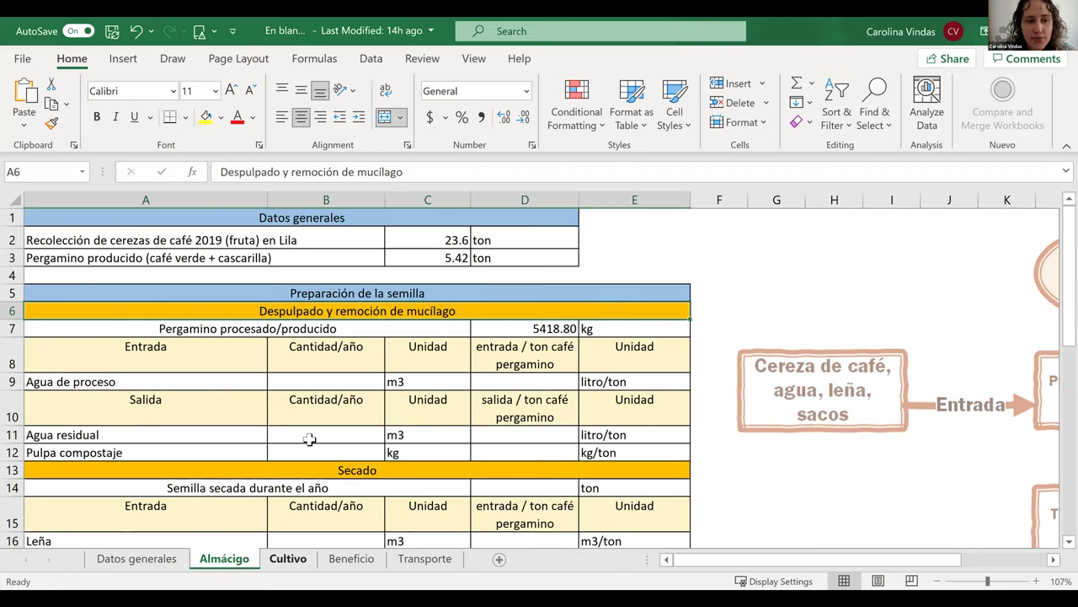
key(ctrl+Page_Down)
click(308, 440)
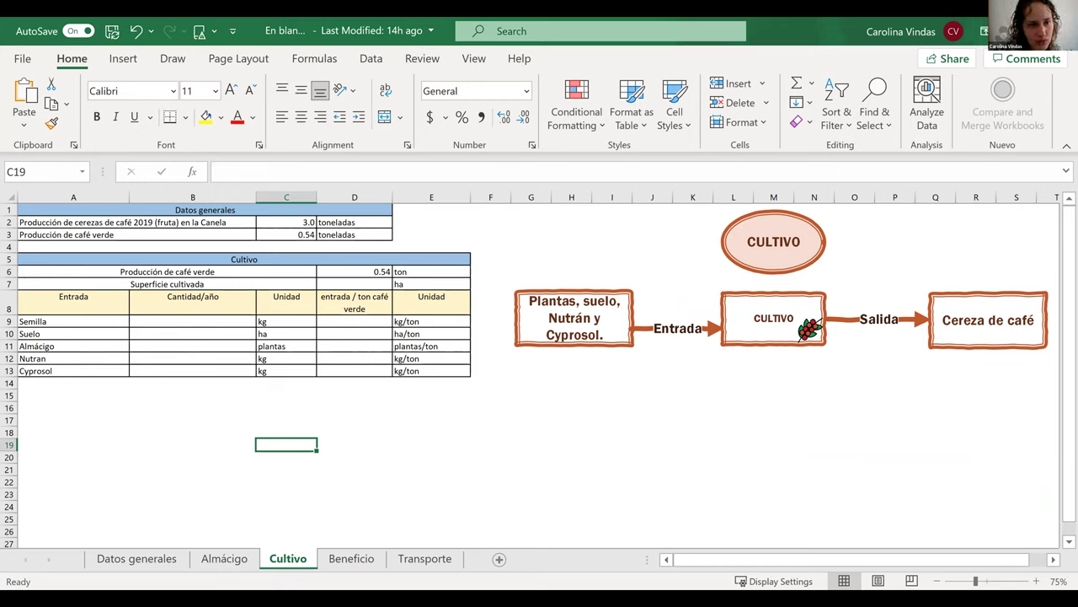
click(257, 274)
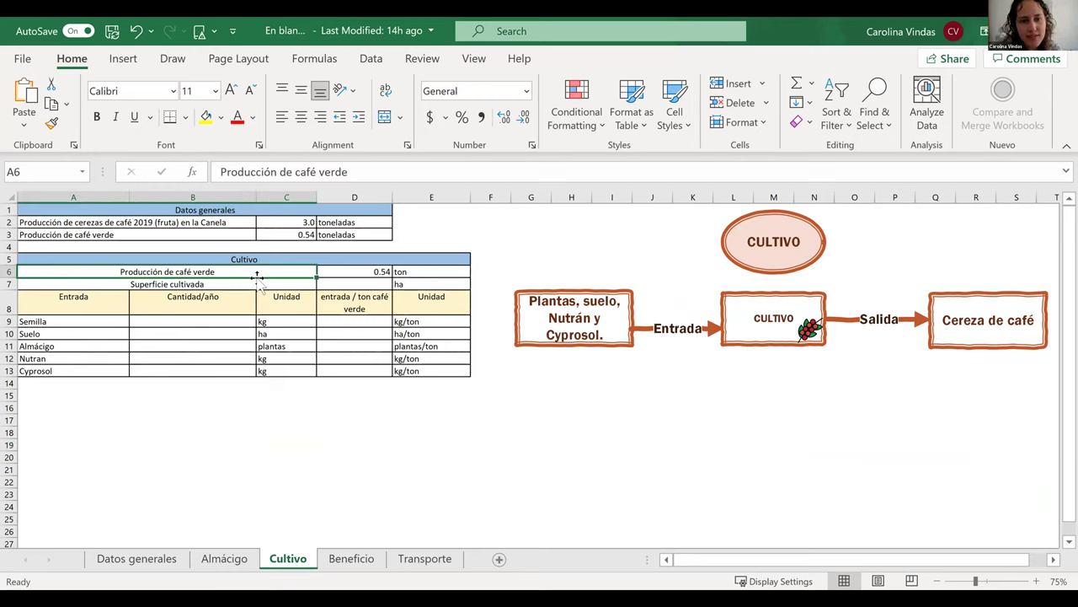
click(335, 286)
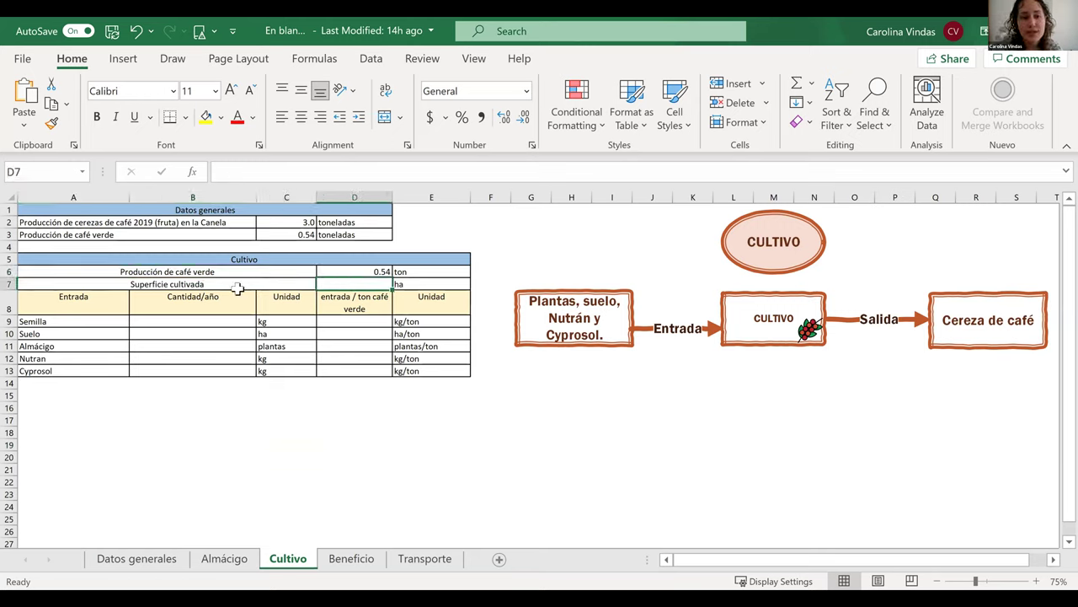
click(239, 287)
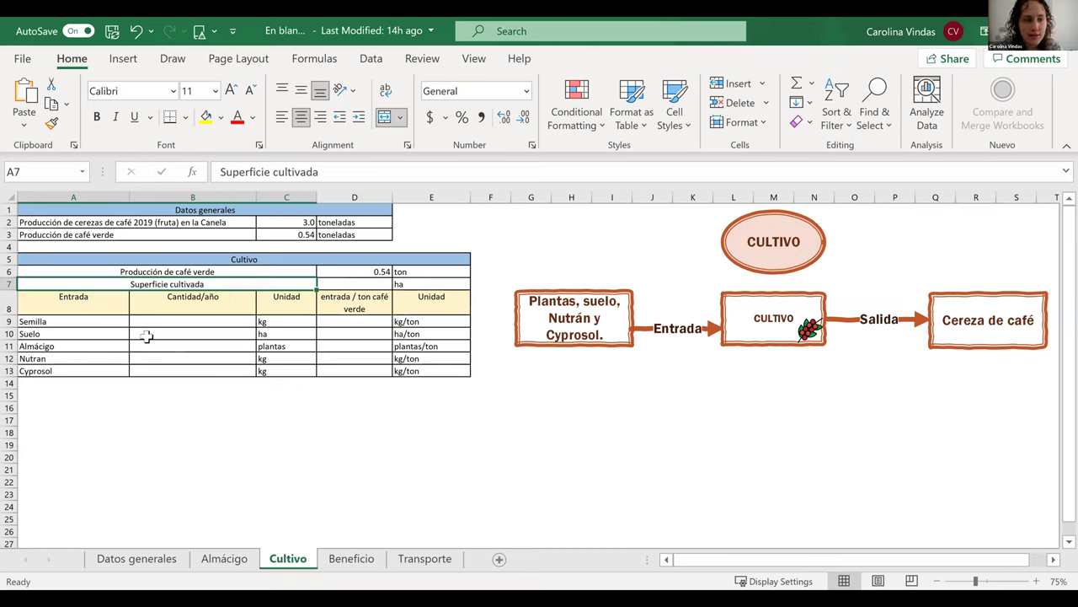
Review the Cultivo inputs from Suelo to Cyprosol and the empty Cantidad/año cell for Cyprosol.
click(101, 336)
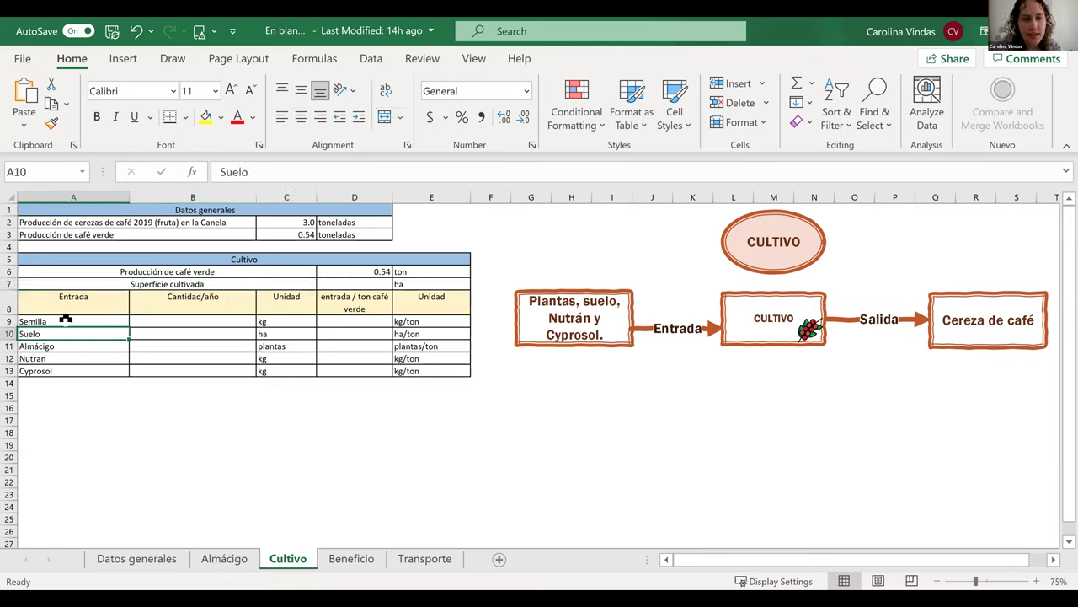
key(Down)
key(Down)
key(Down)
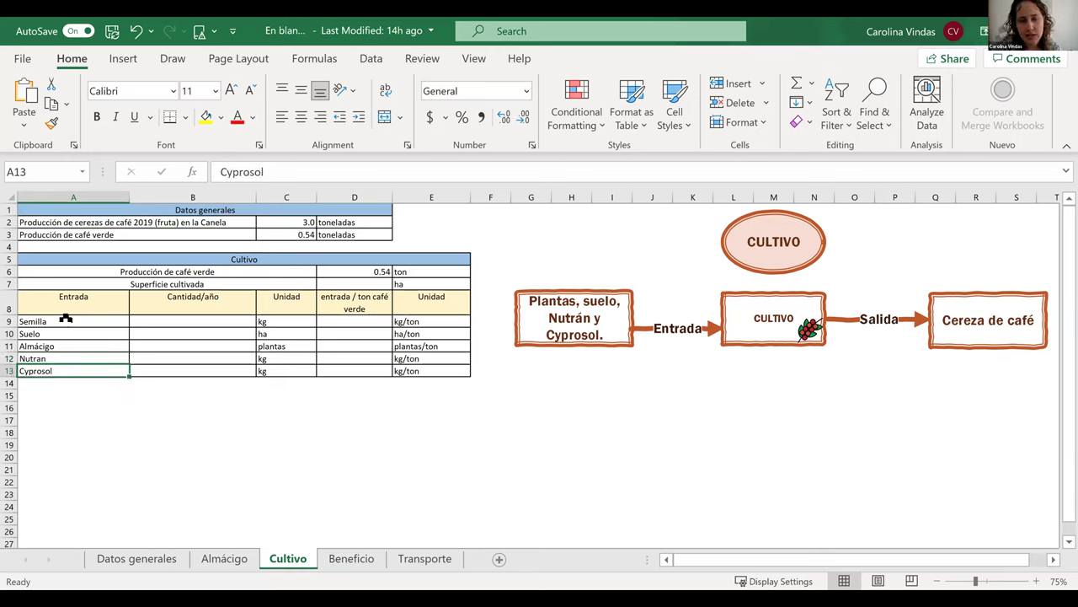
key(Right)
key(Right)
key(Right)
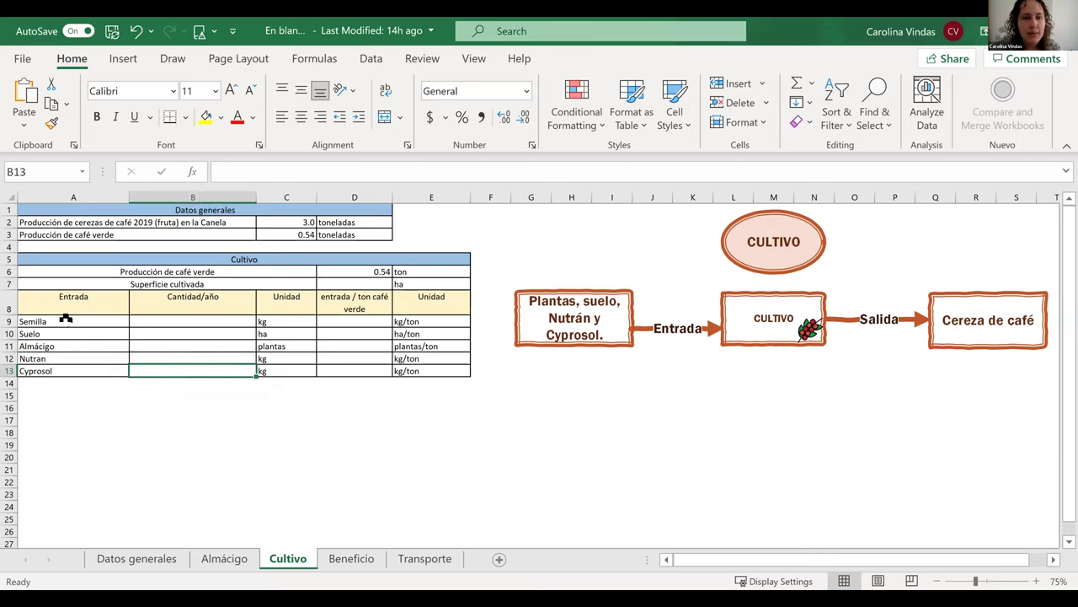
Review the Cultivo table's entrada / ton café verde column and the units from Semilla to Cyprosol.
click(359, 321)
click(359, 305)
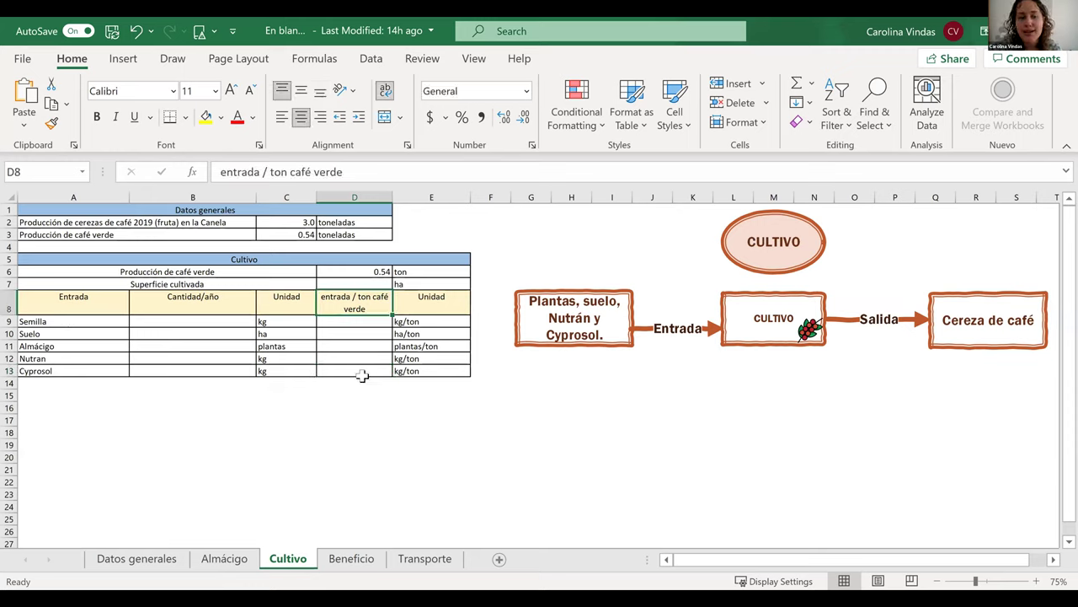
click(344, 322)
click(413, 334)
click(413, 346)
click(408, 369)
click(371, 325)
click(335, 445)
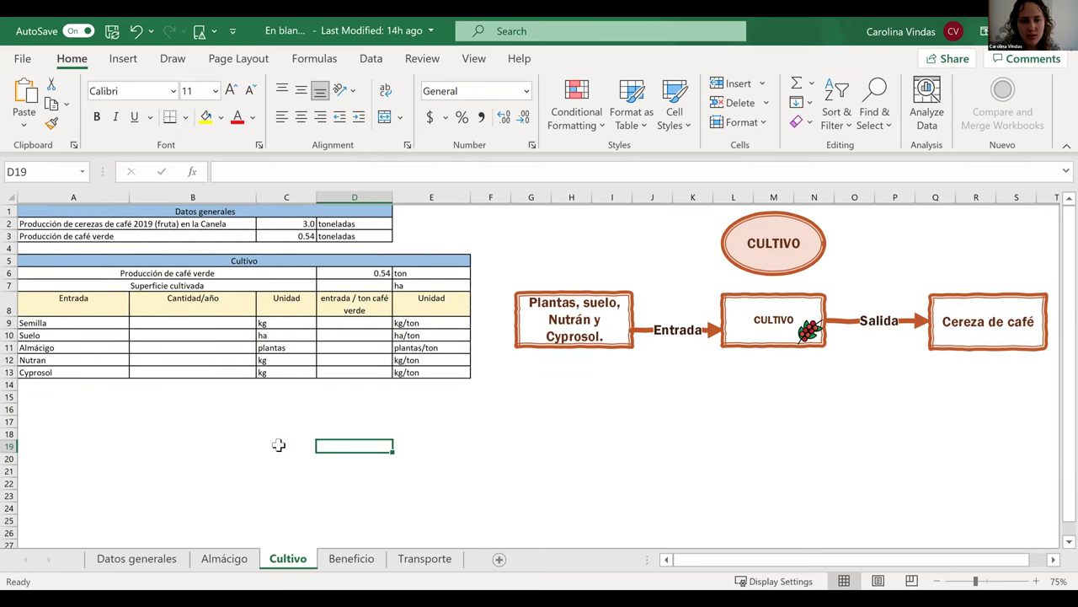
click(249, 421)
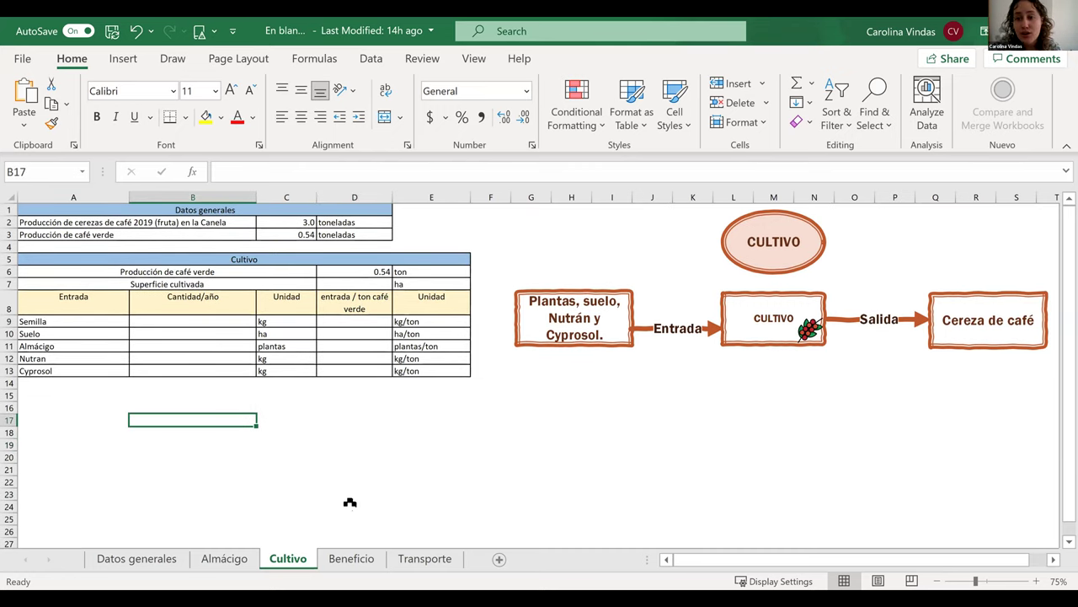
Open the Beneficio sheet and review the quantity cells to fill in for water, pulp, firewood, firewood transport and sacks.
click(346, 565)
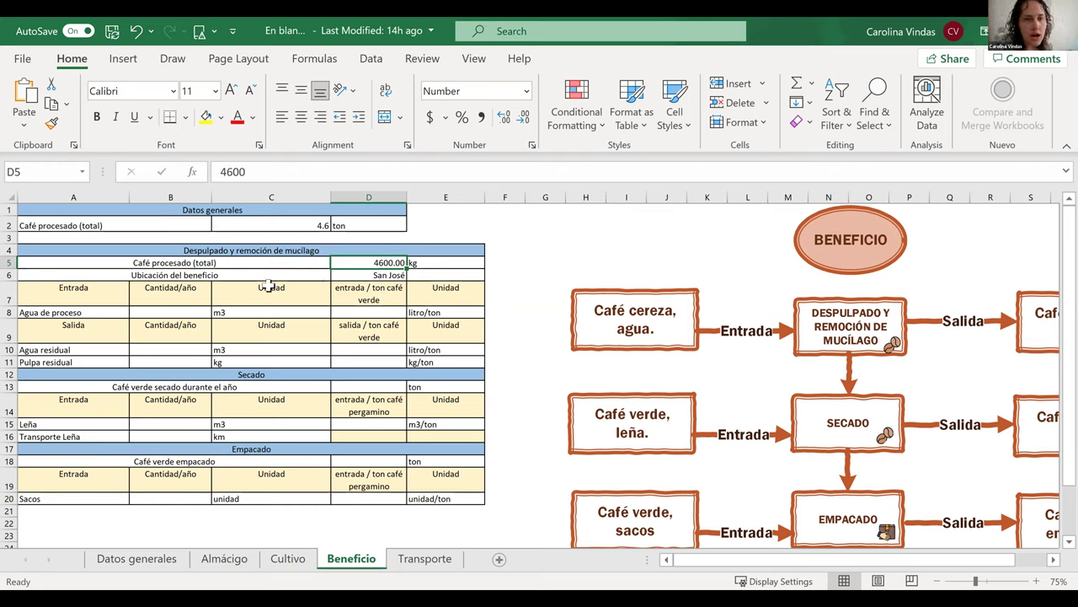
click(173, 312)
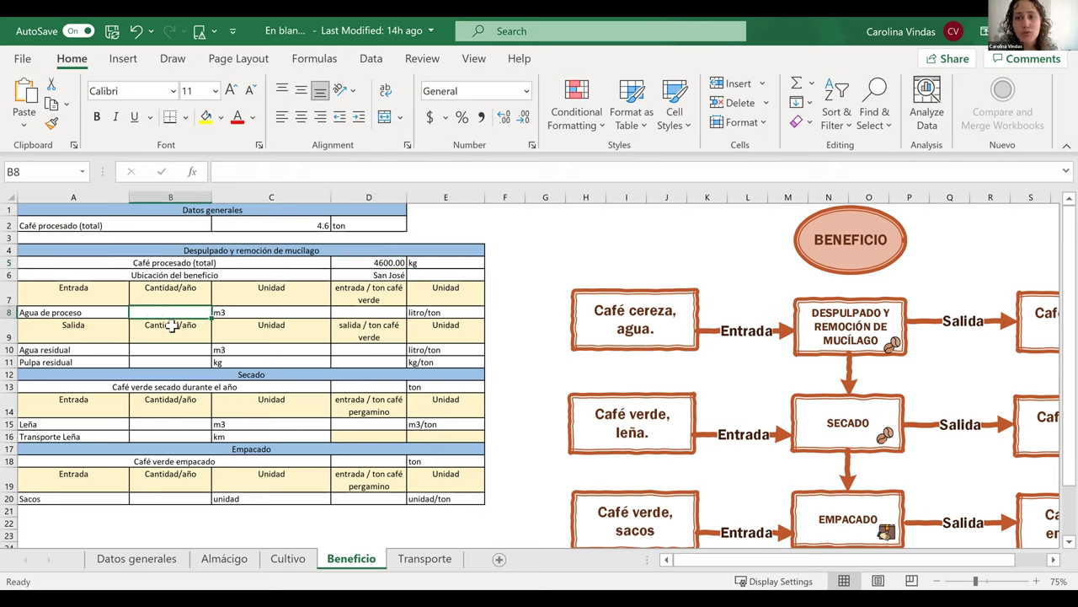
click(173, 351)
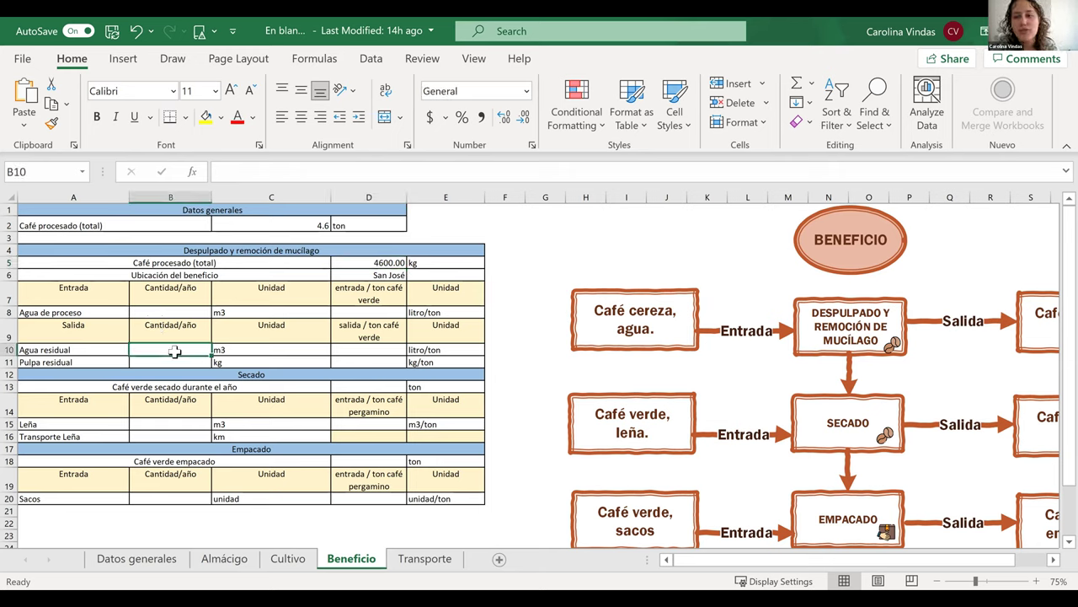
click(145, 362)
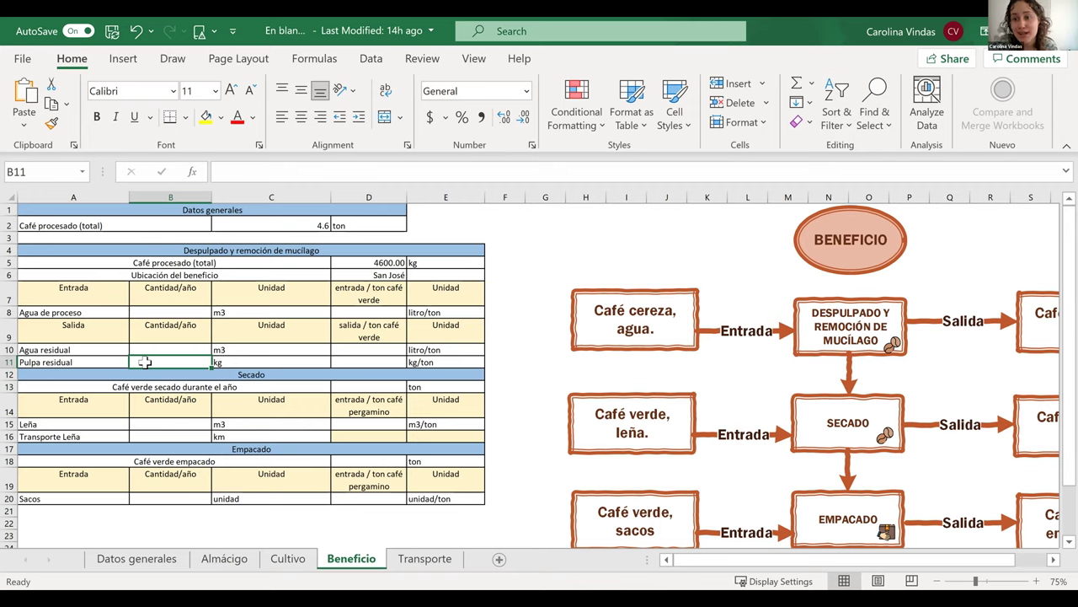
click(157, 411)
click(165, 426)
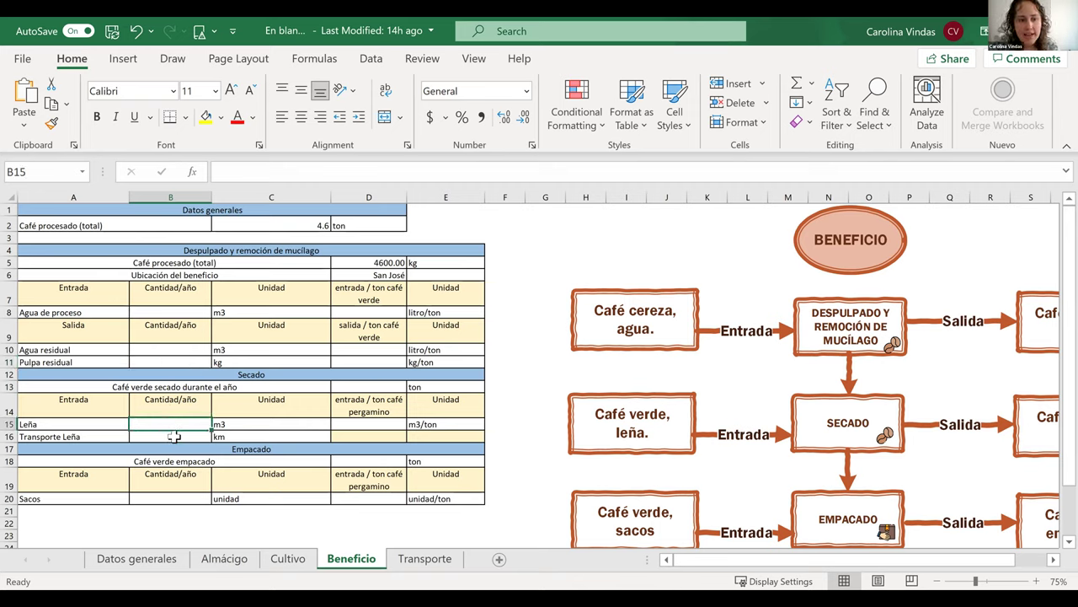
click(173, 437)
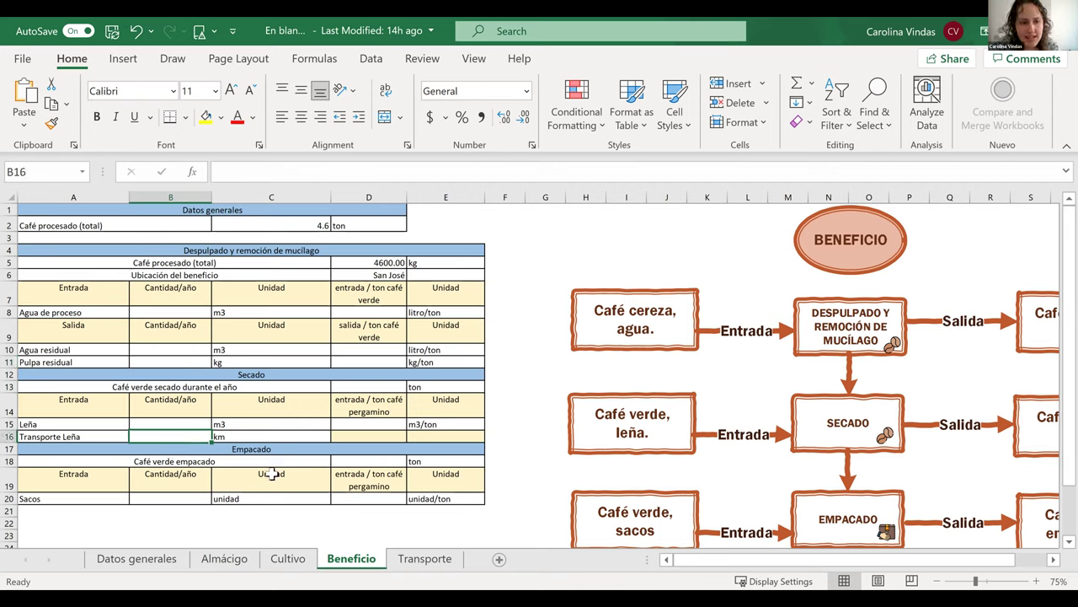
click(181, 498)
Go back through the Cultivo sheet to the blank Almácigo sheet and review its Semillero inputs down to Agua.
click(300, 562)
click(302, 564)
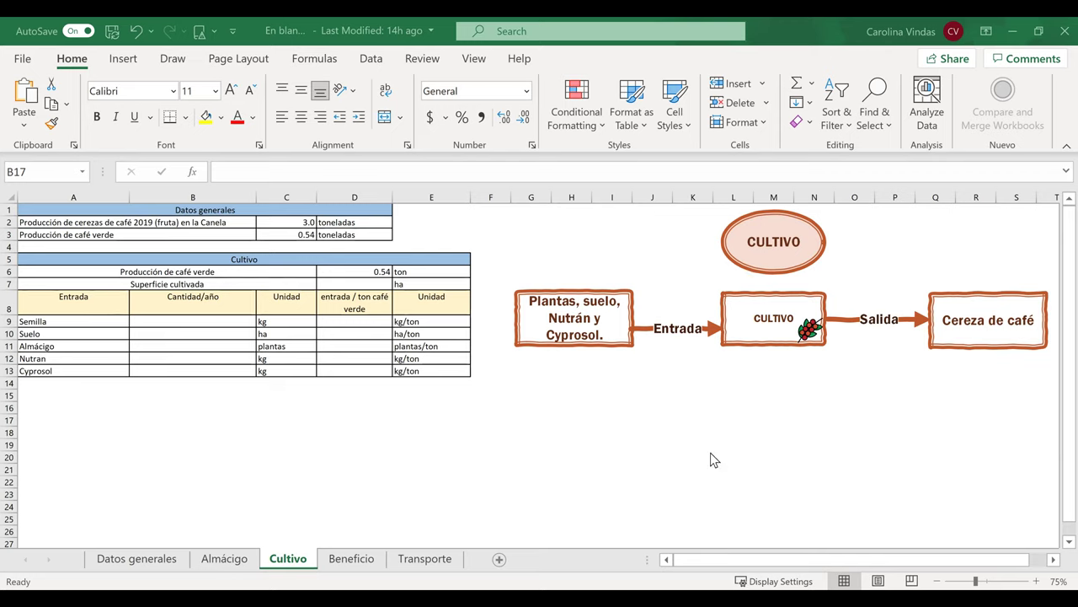
click(227, 559)
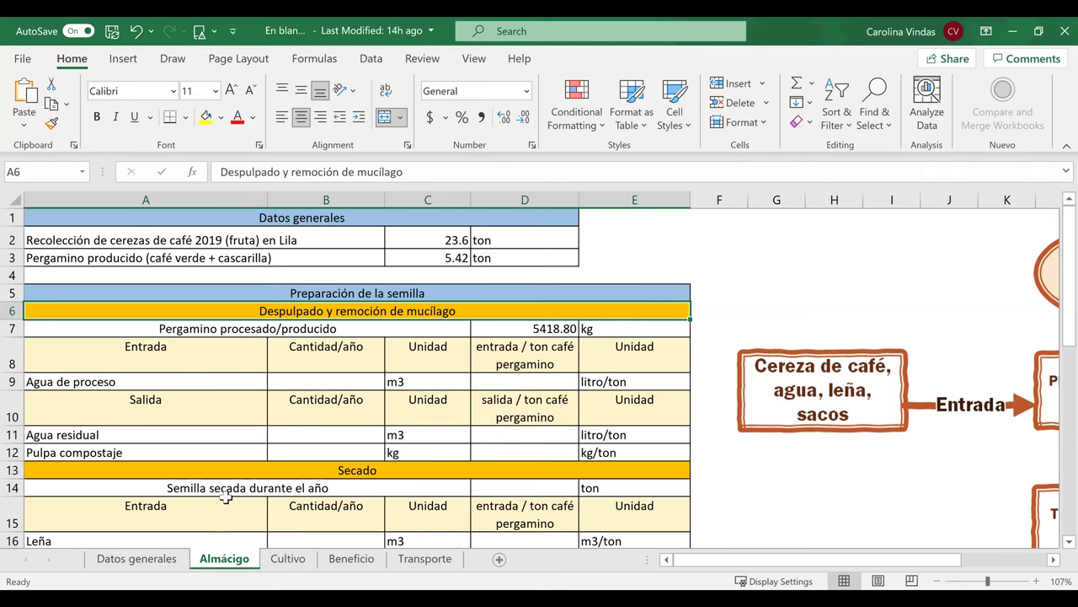
scroll(226, 497, down, 5)
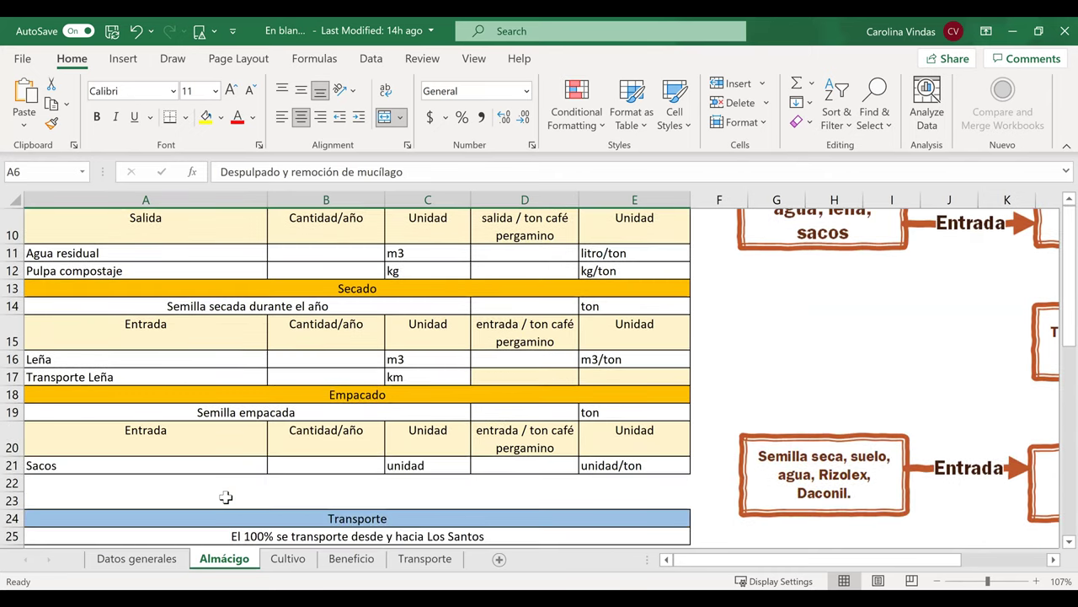
scroll(207, 487, down, 1)
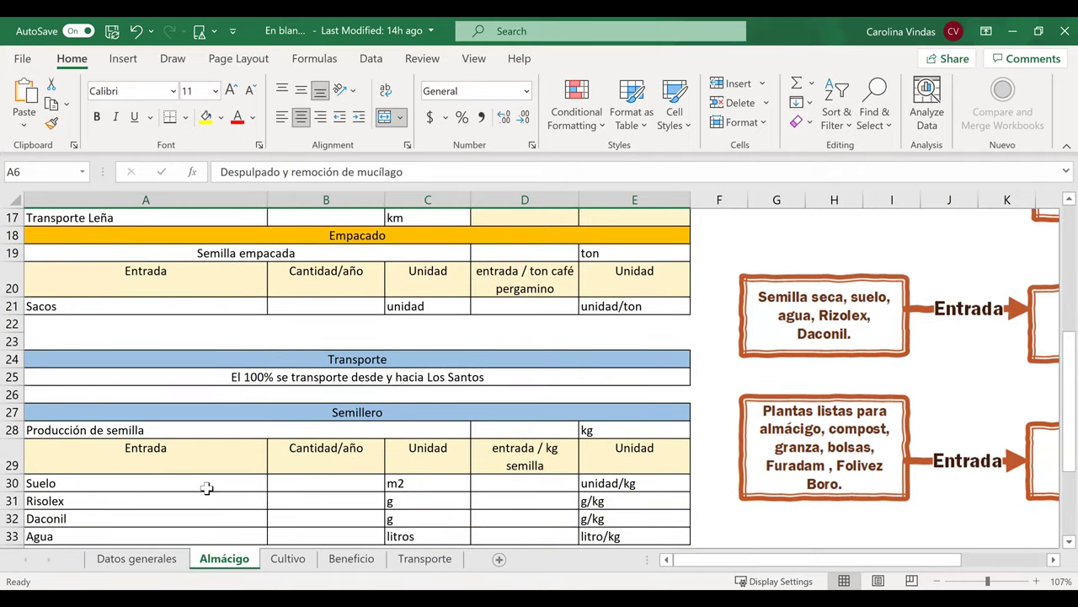
scroll(206, 488, down, 3)
click(137, 377)
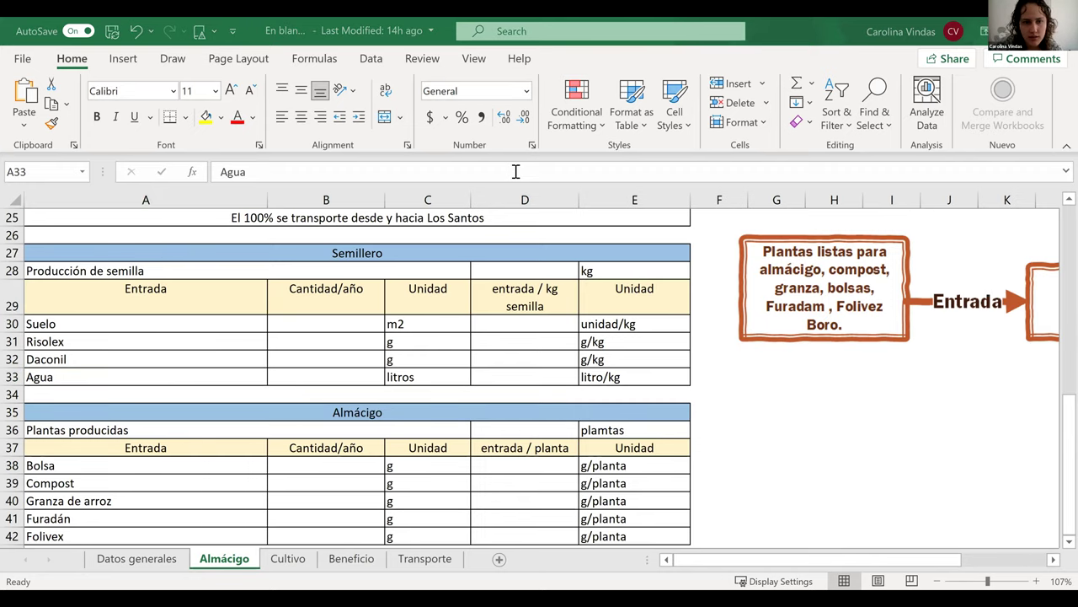
Switch to the Respuestas workbook and check the Risolex quantity, its unit and the cells referenced by its per-kg formula in D32.
key(alt+Tab)
scroll(235, 382, down, 3)
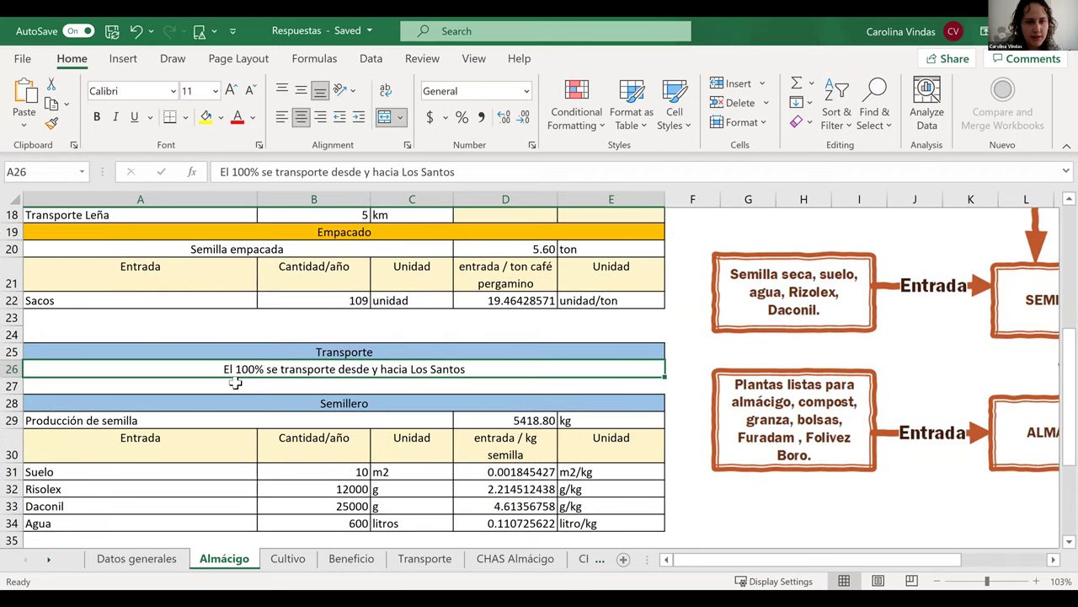
click(133, 320)
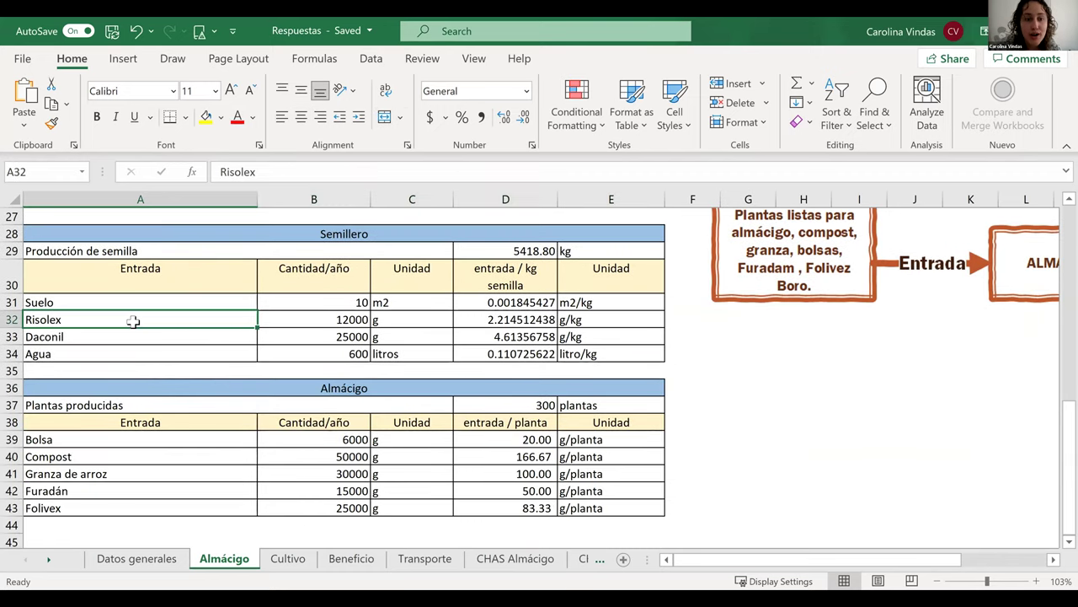
click(485, 317)
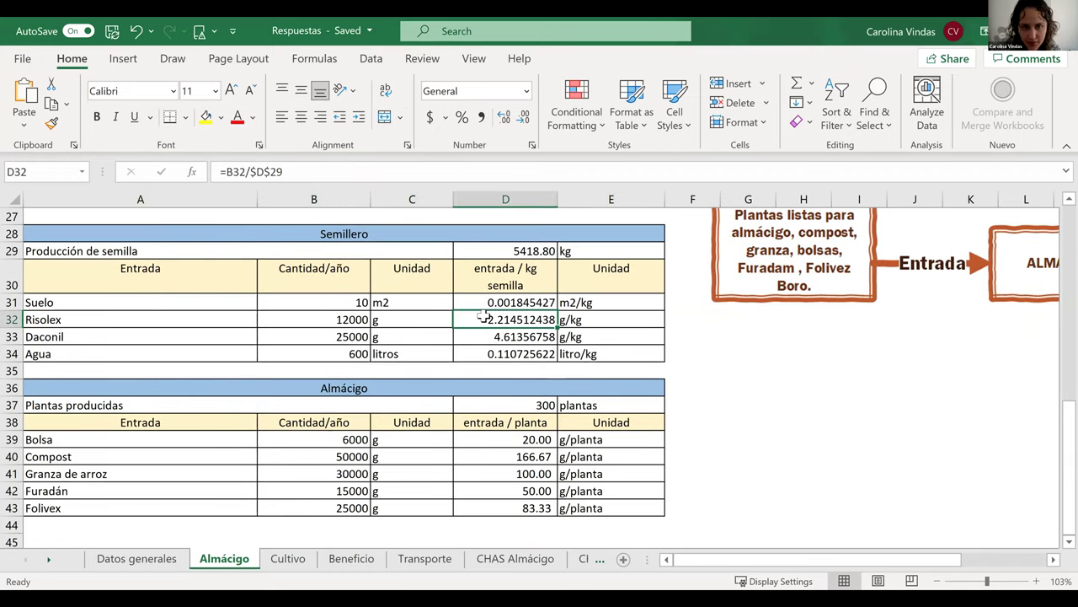
click(216, 323)
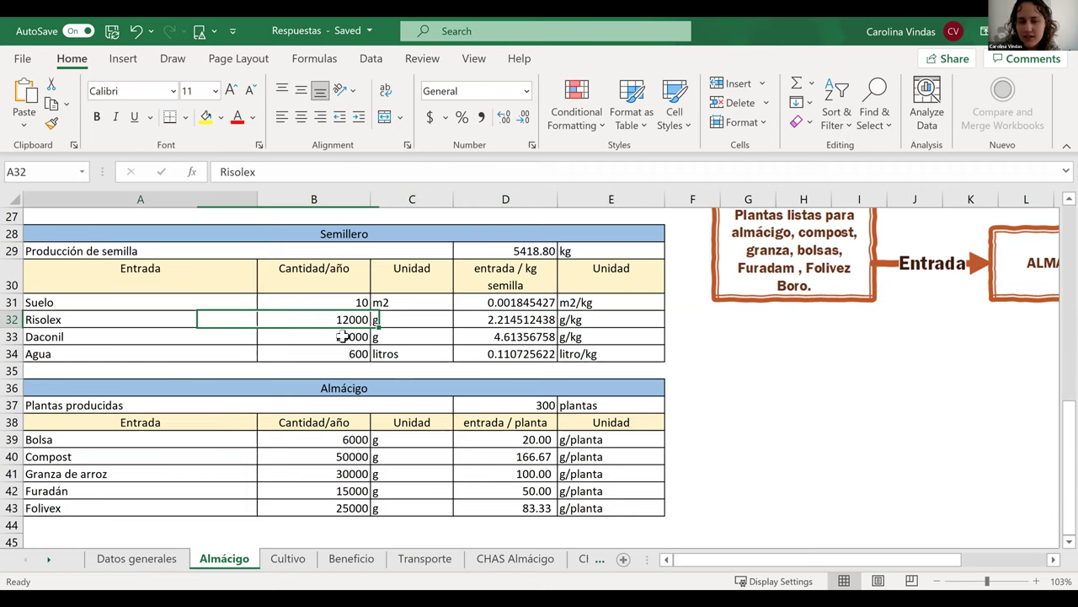
scroll(342, 336, up, 2)
click(428, 406)
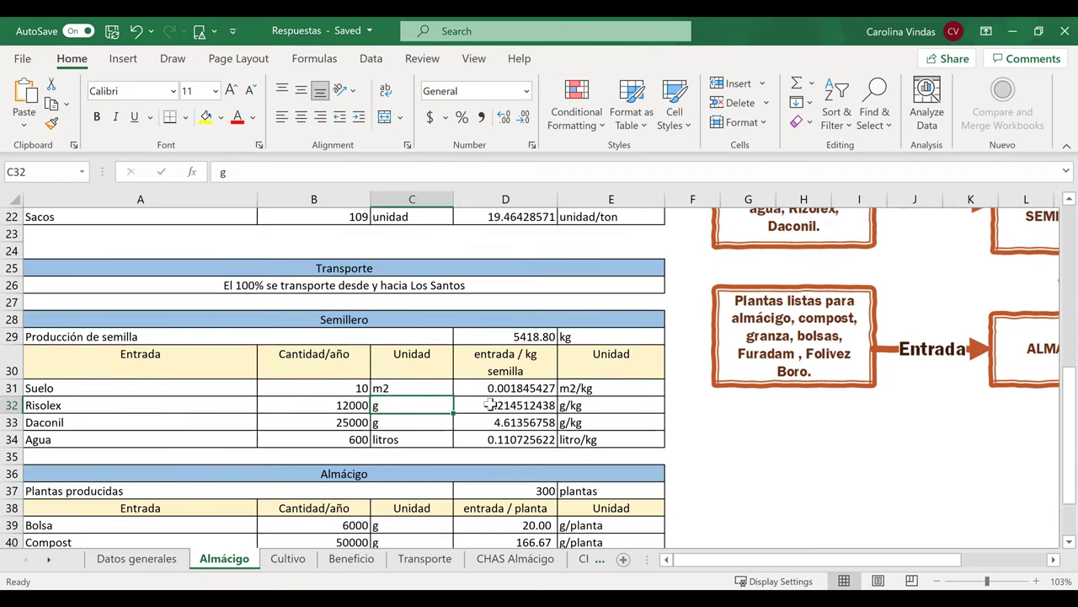
click(490, 406)
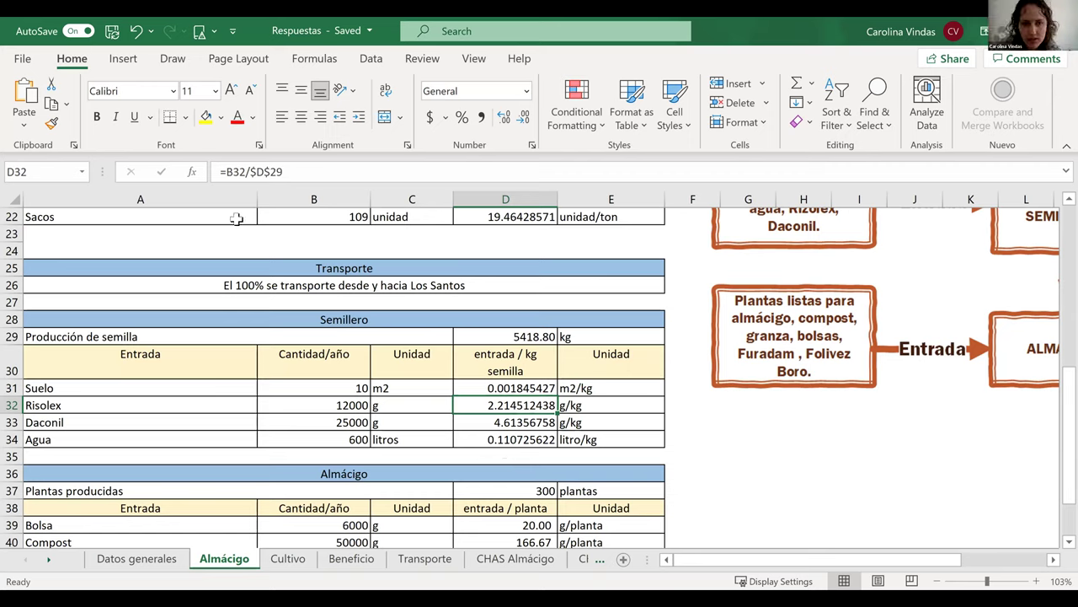
click(276, 172)
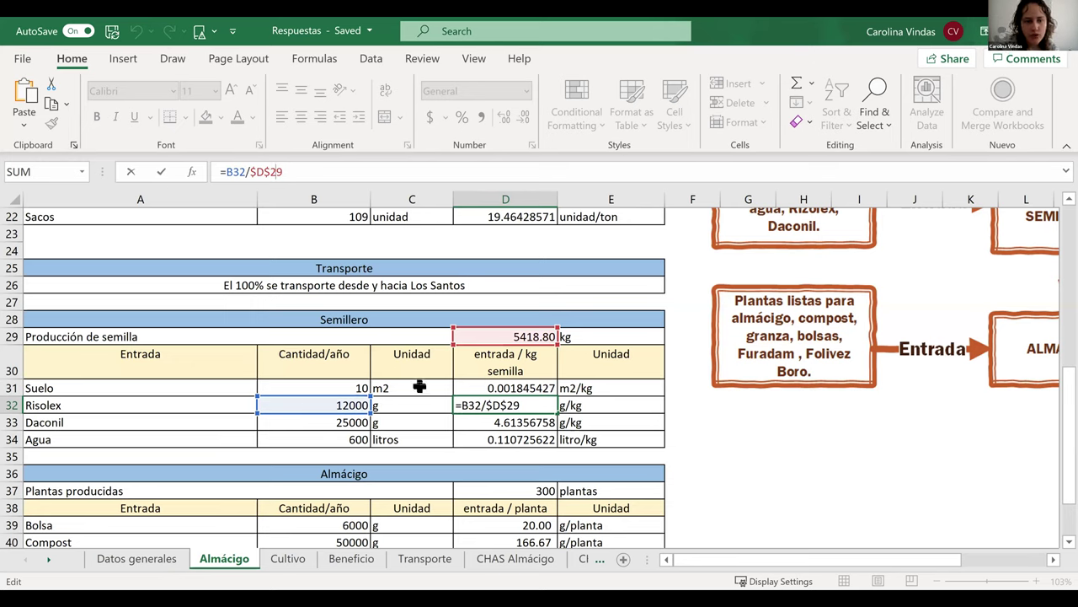
Close the D32 formula and check the Risolex quantity in B32 against its entrada / kg semilla cell.
key(ctrl+Return)
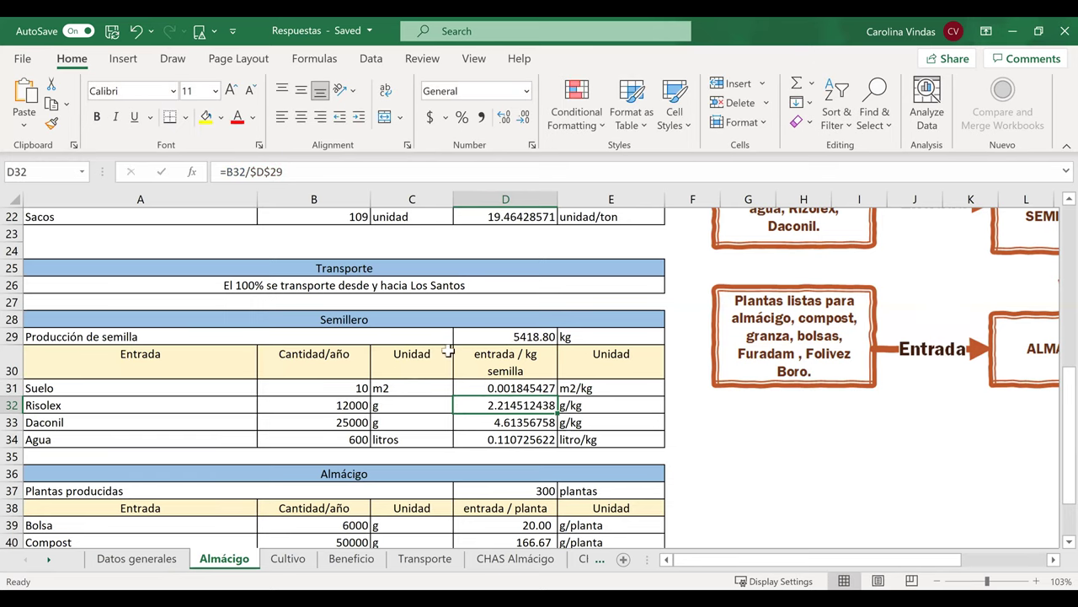
click(354, 405)
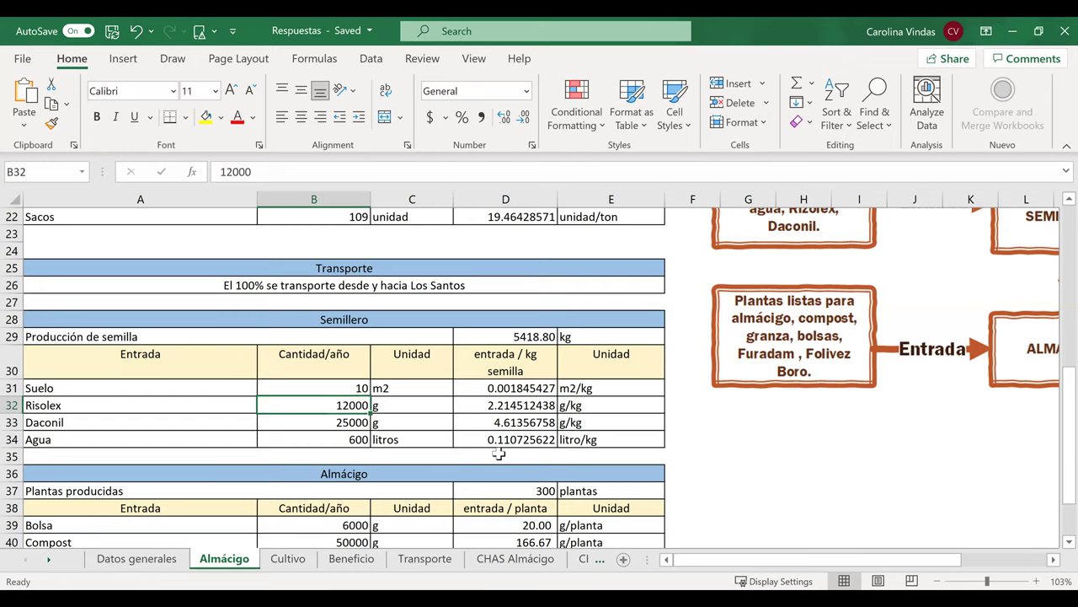
click(469, 407)
click(336, 403)
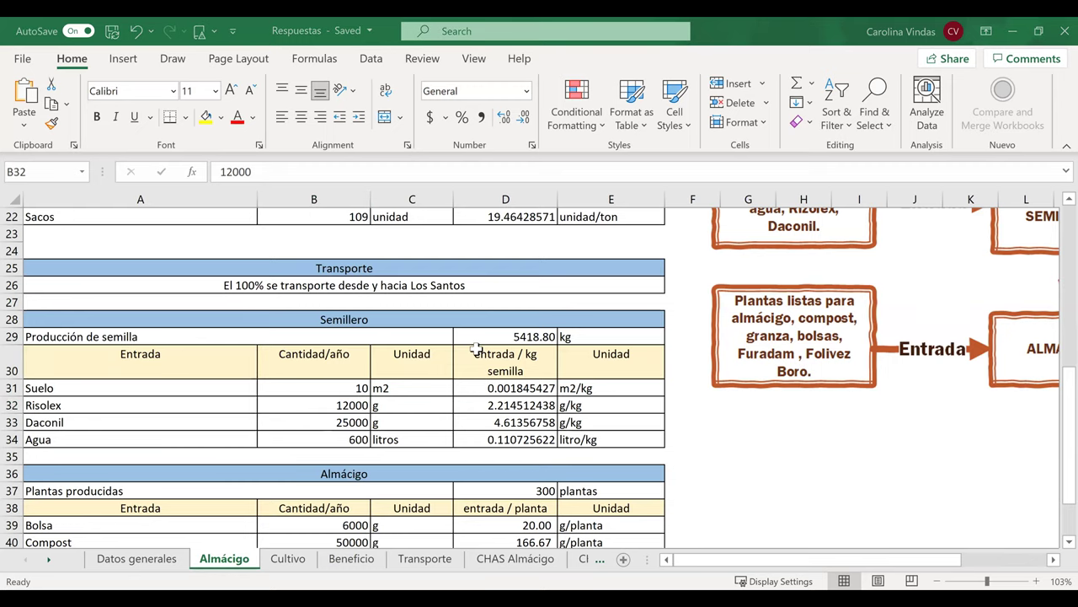
Switch to the blank exercise workbook and open its Cultivo sheet.
key(alt+Tab)
scroll(475, 345, down, 5)
scroll(311, 544, down, 1)
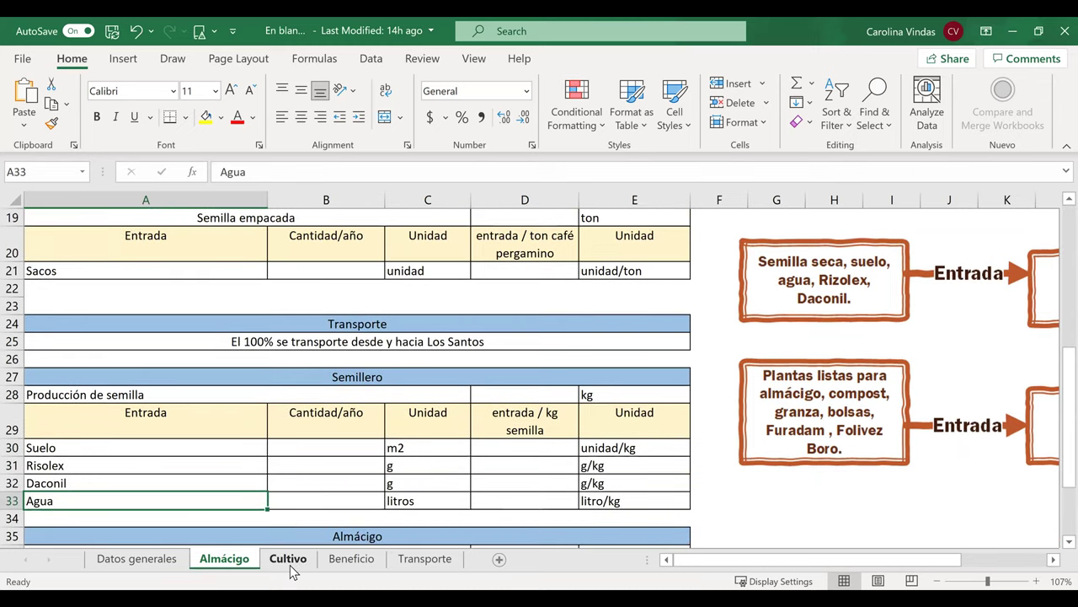
click(287, 558)
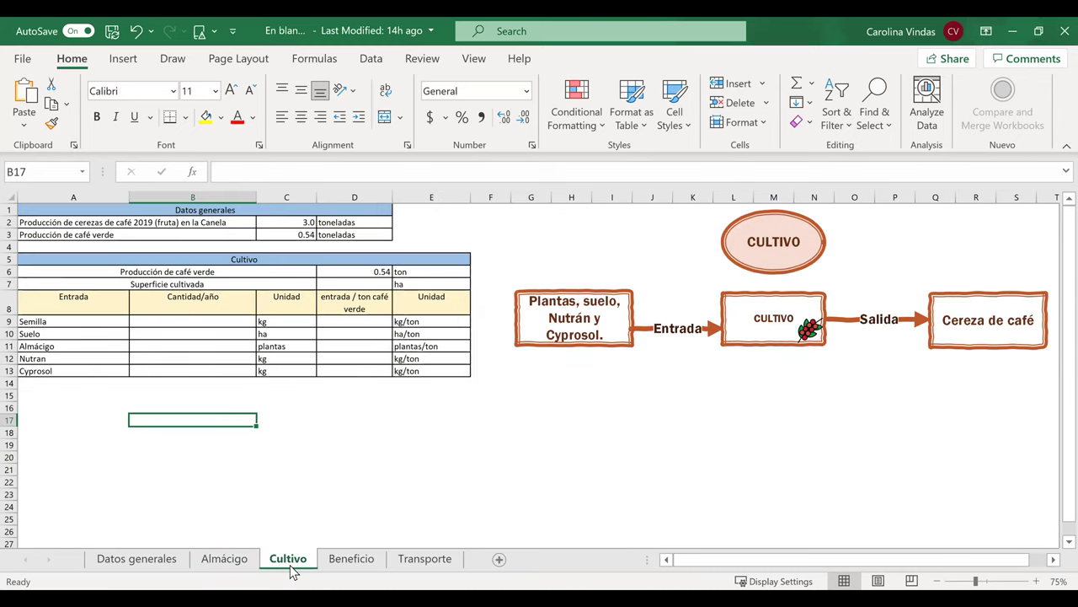
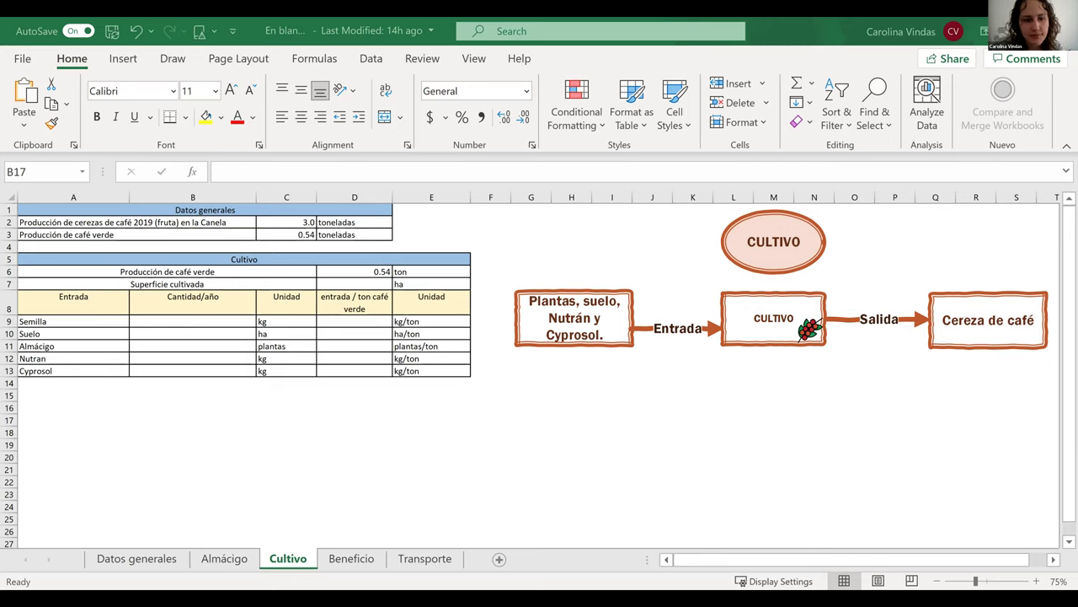
Return to the blank Almácigo sheet and review its tables from the Almácigo inputs back up to Datos generales.
click(379, 431)
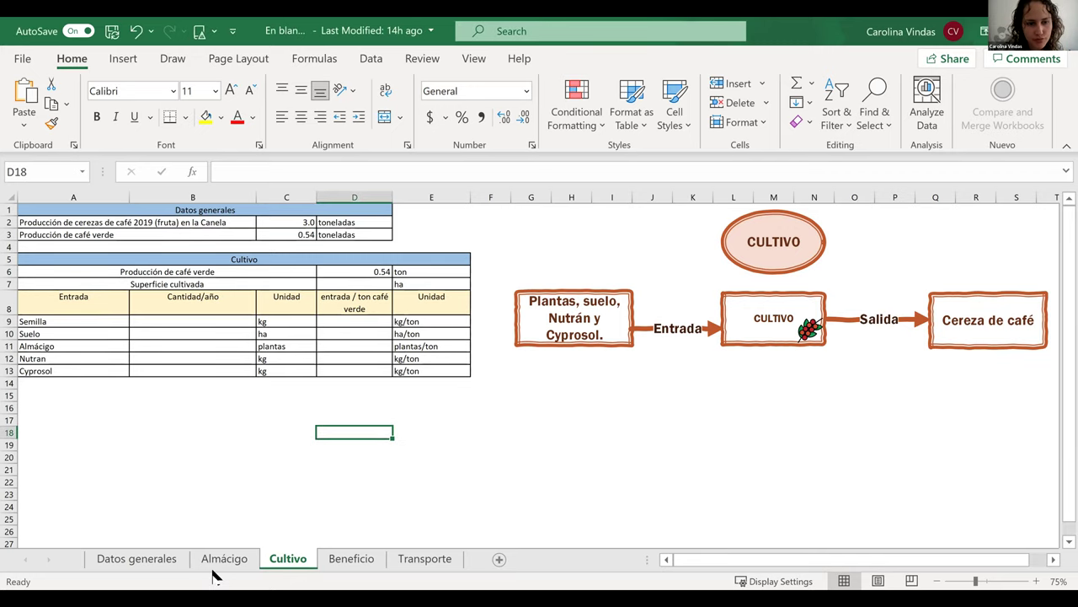
click(239, 565)
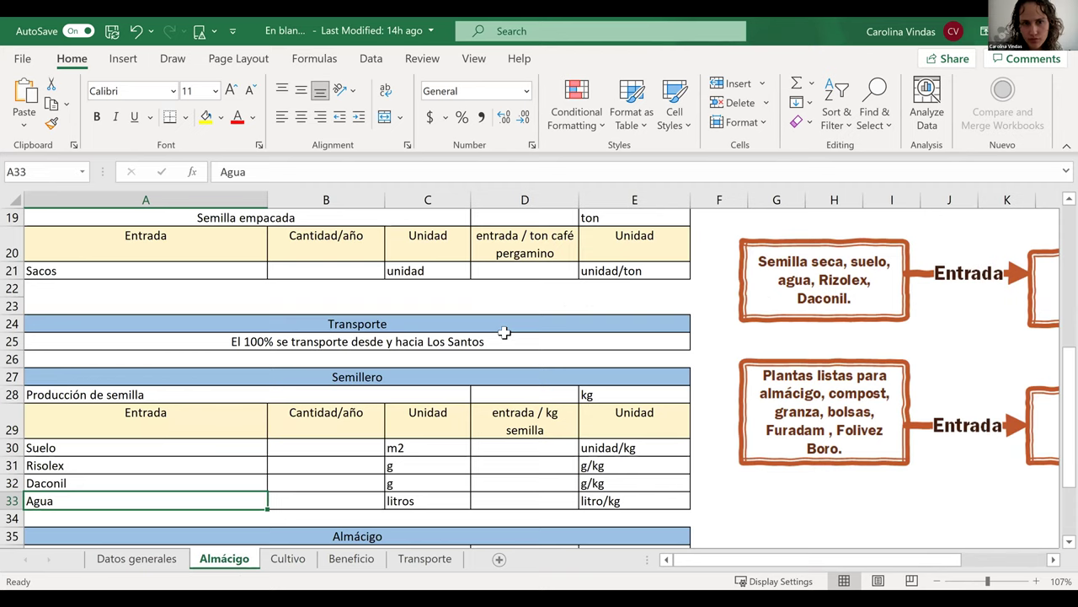
scroll(470, 424, down, 5)
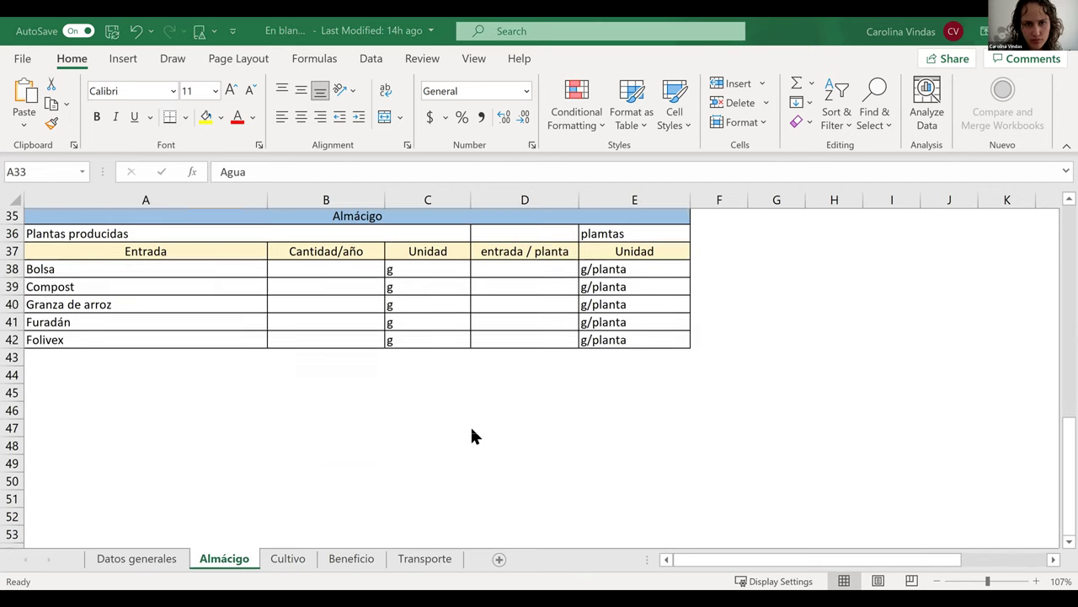
scroll(470, 424, up, 7)
scroll(472, 435, up, 5)
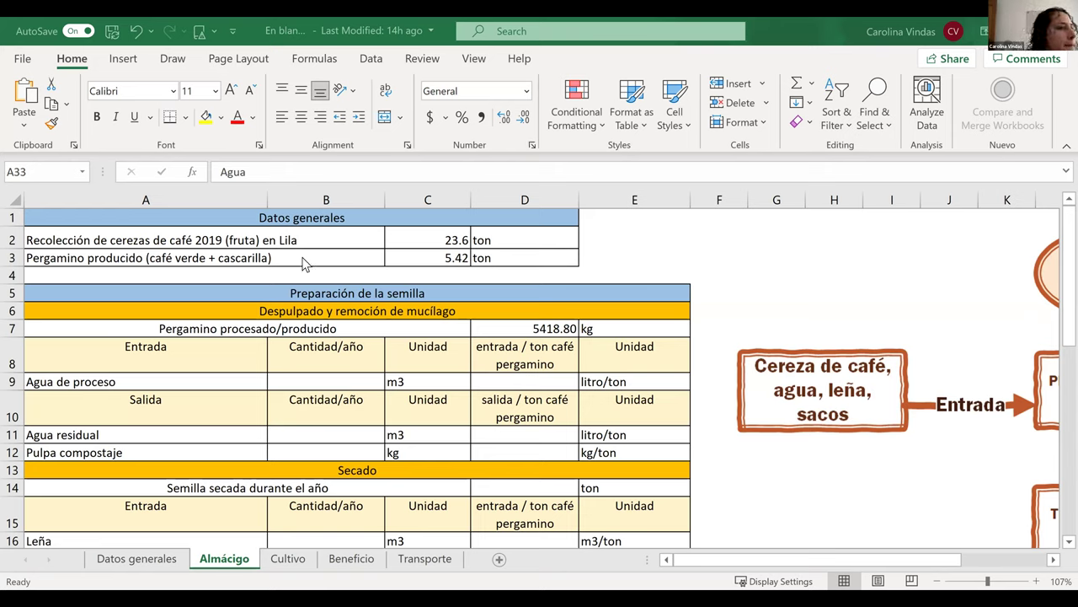
Switch to the Día 4 presentation in PowerPoint and look through the Almácigo slides, from the plant production description to the flow diagram.
key(alt+Tab)
click(212, 483)
scroll(211, 476, down, 5)
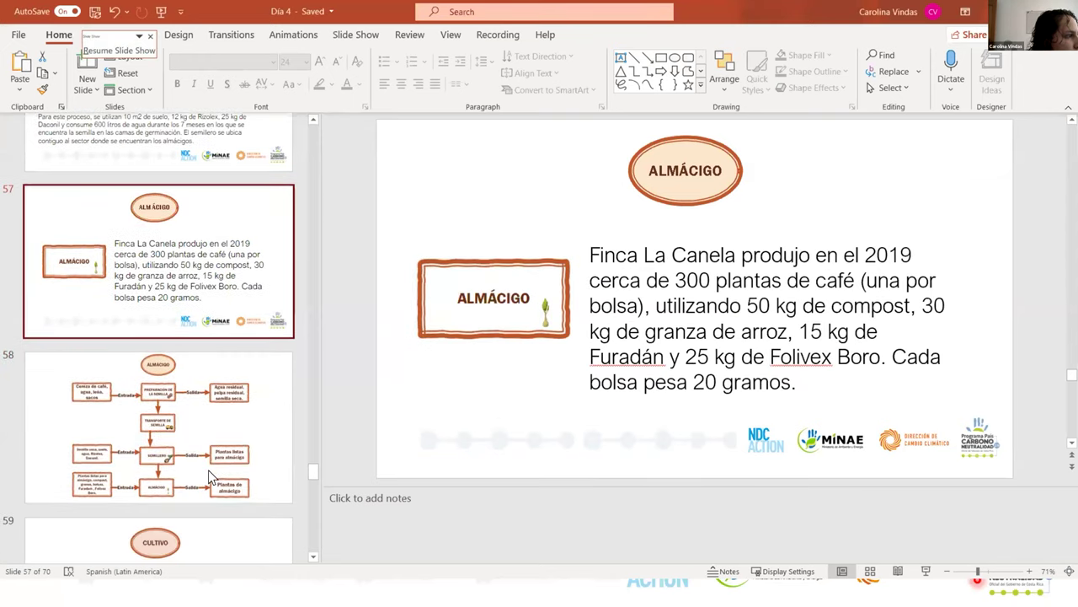
Find the Cultivo slide 59, return to the slide show and advance to the Almácigo slide on preparing the seed.
scroll(211, 474, down, 3)
click(152, 272)
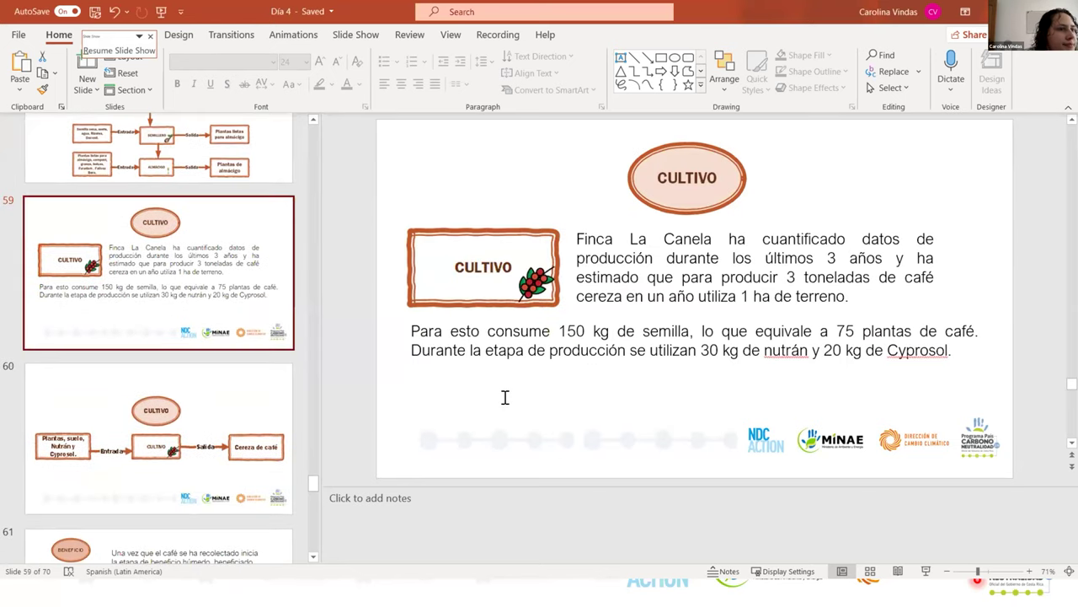
click(926, 571)
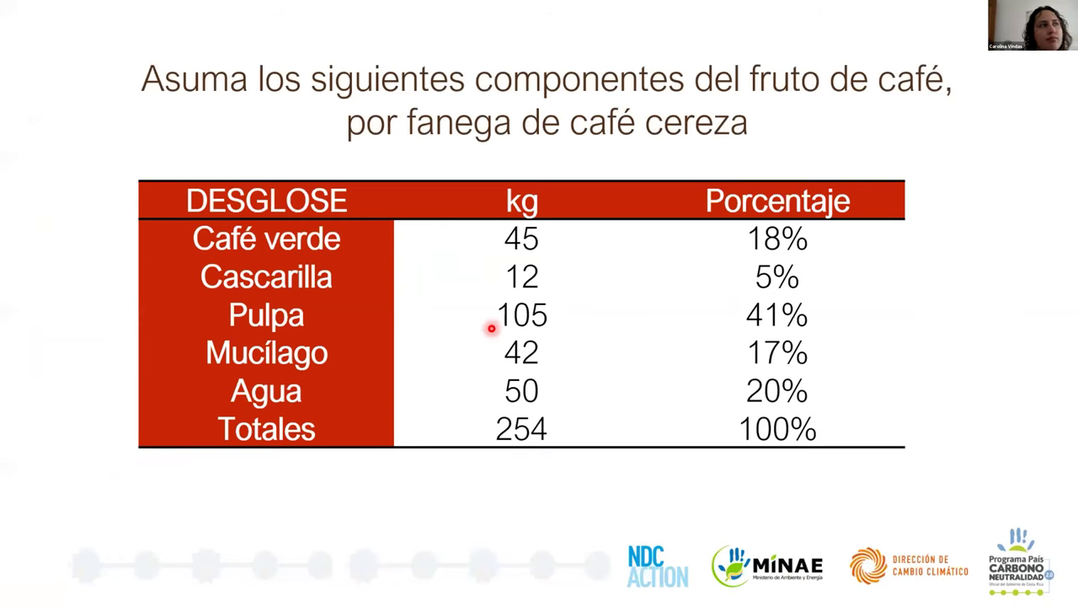
key(Right)
key(Right)
key(Right)
key(Right)
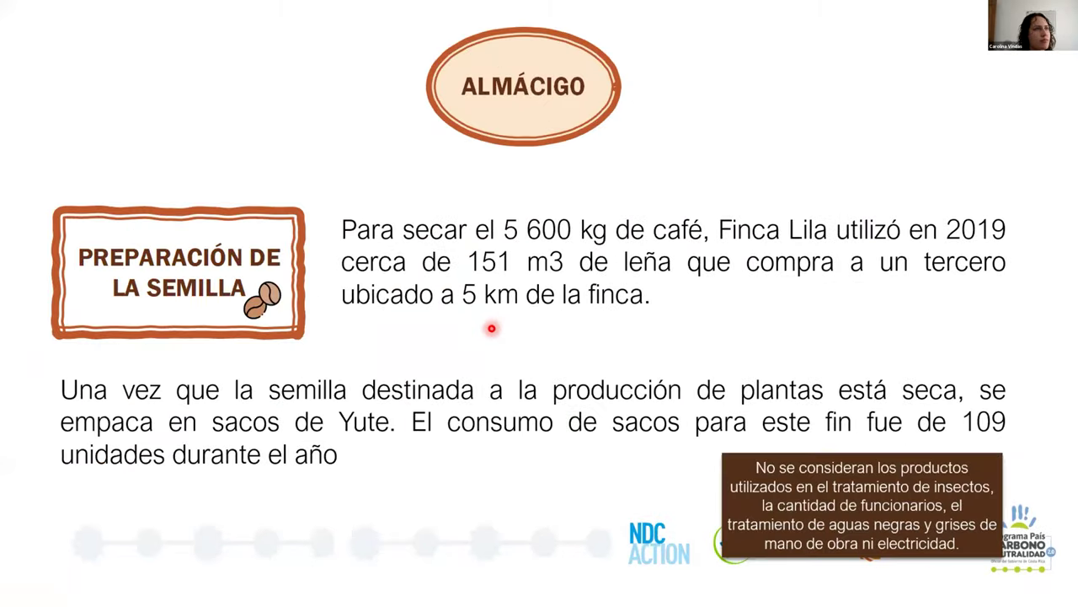
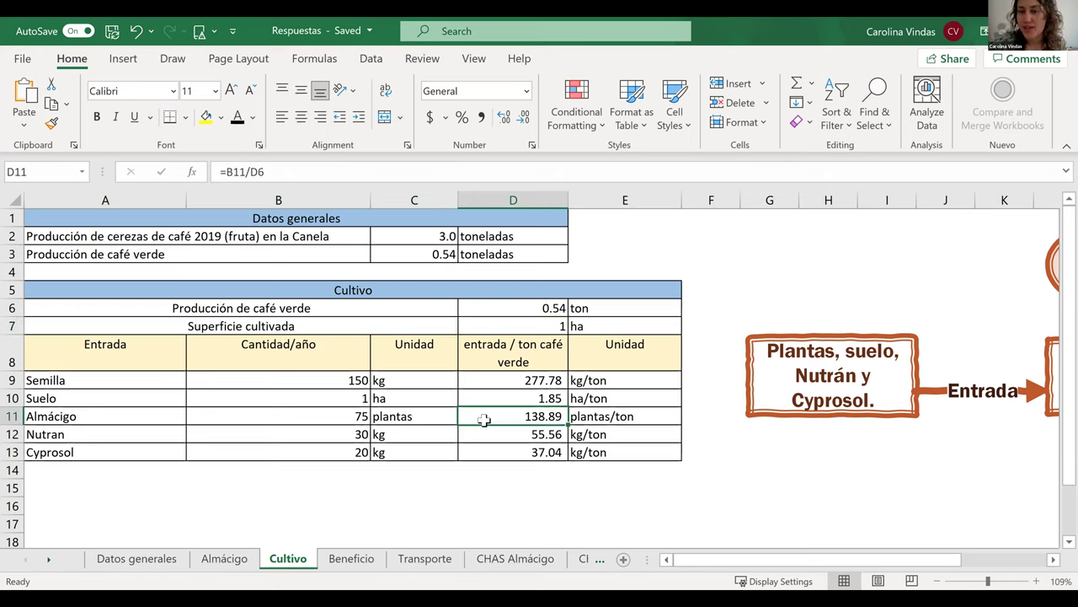
Examine the Suelo quantity, the Superficie cultivada value and the cherry production entry on the Cultivo sheet.
click(519, 480)
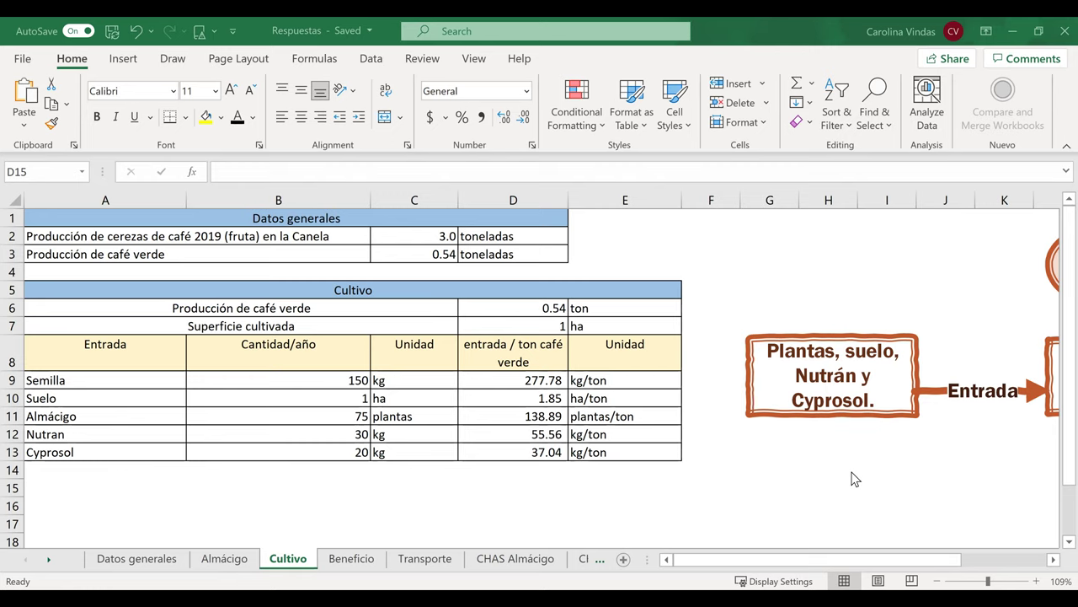
click(515, 510)
click(313, 396)
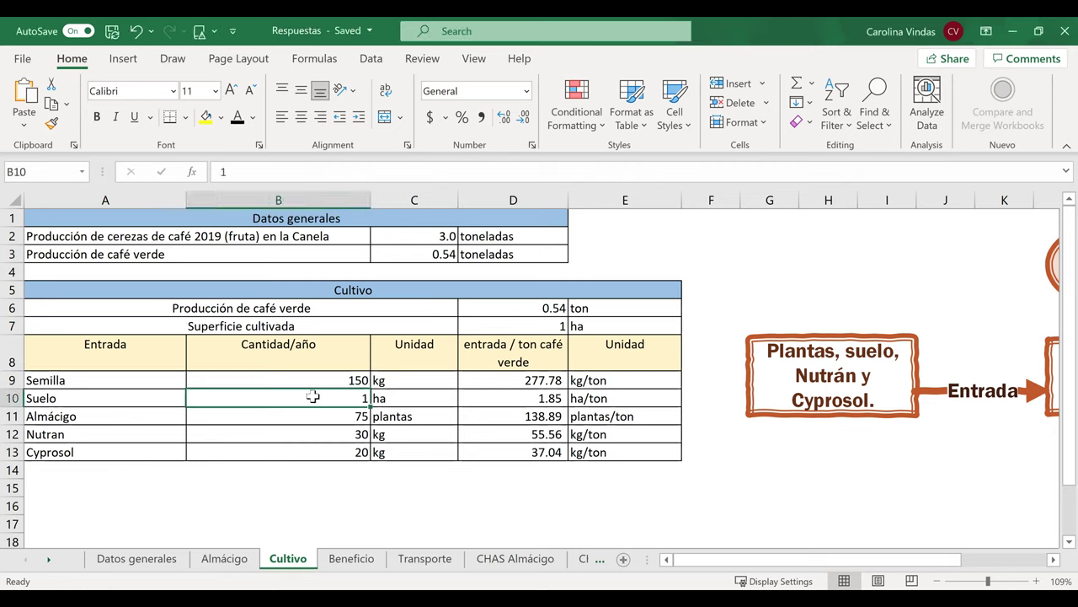
drag(368, 323, 487, 324)
click(487, 324)
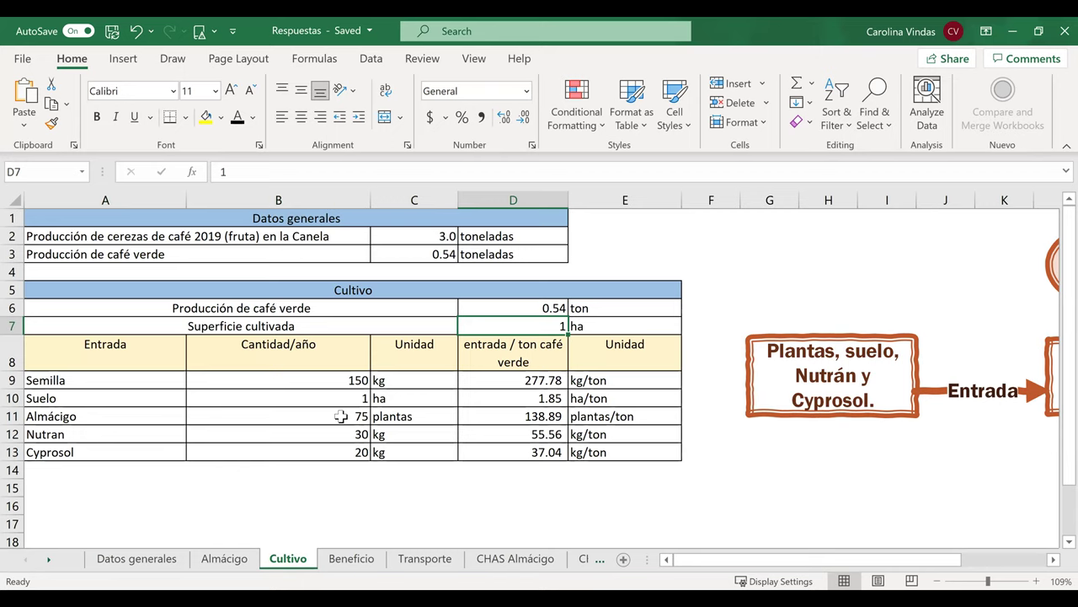
click(217, 242)
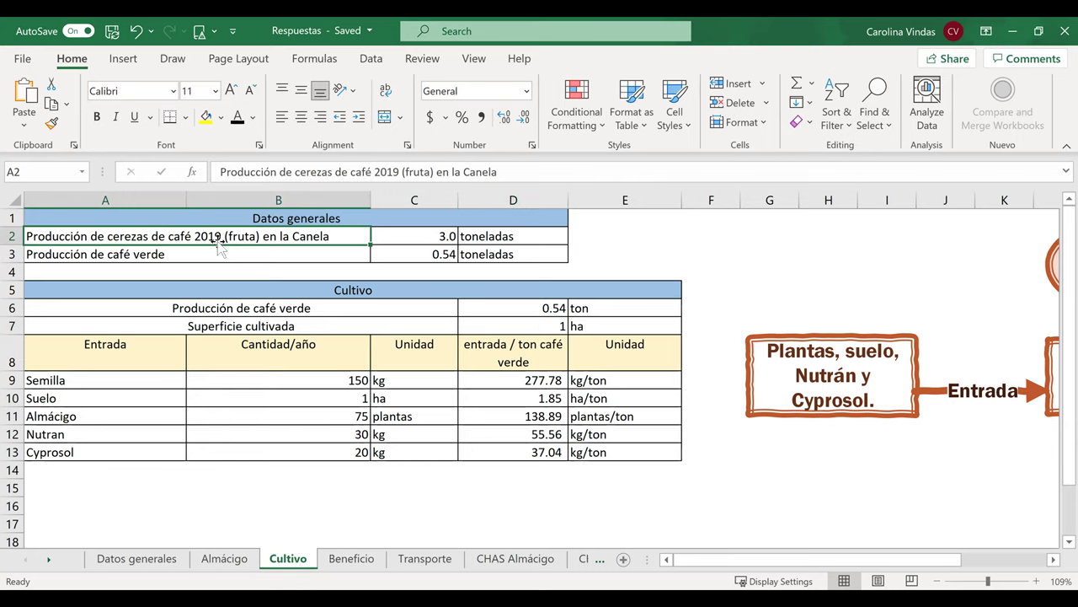
click(475, 325)
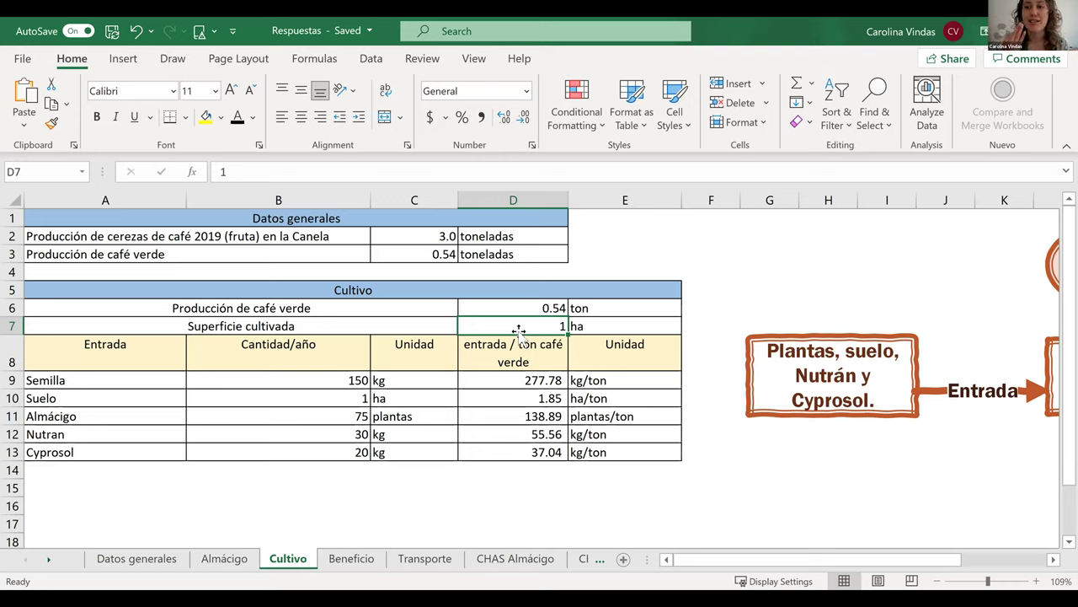
Check the yearly Suelo quantity and inspect the formula for its input per ton of green coffee.
click(276, 413)
click(289, 398)
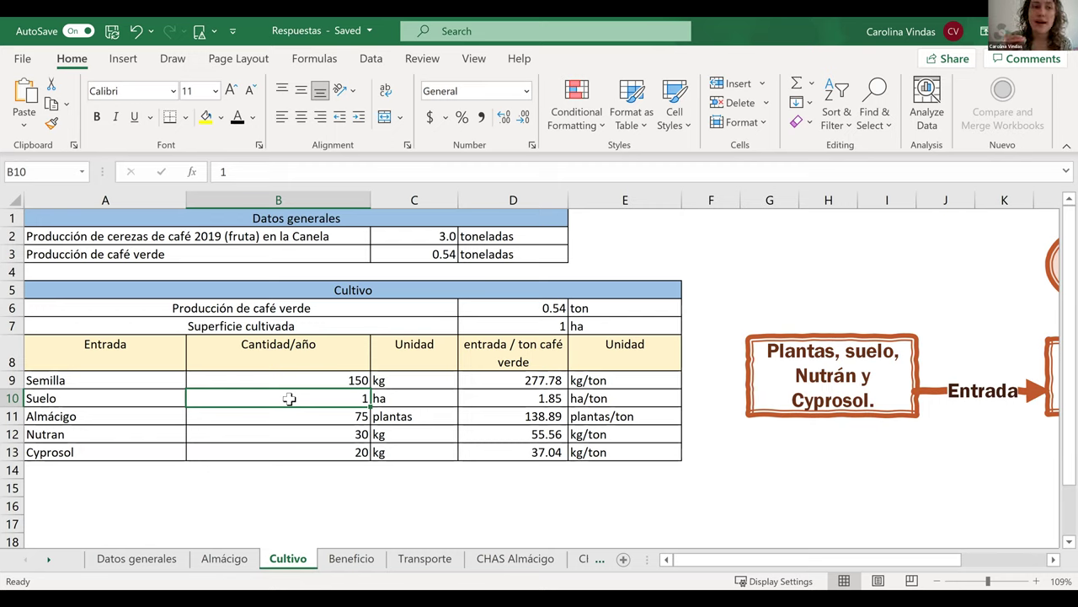
key(Right)
key(Right)
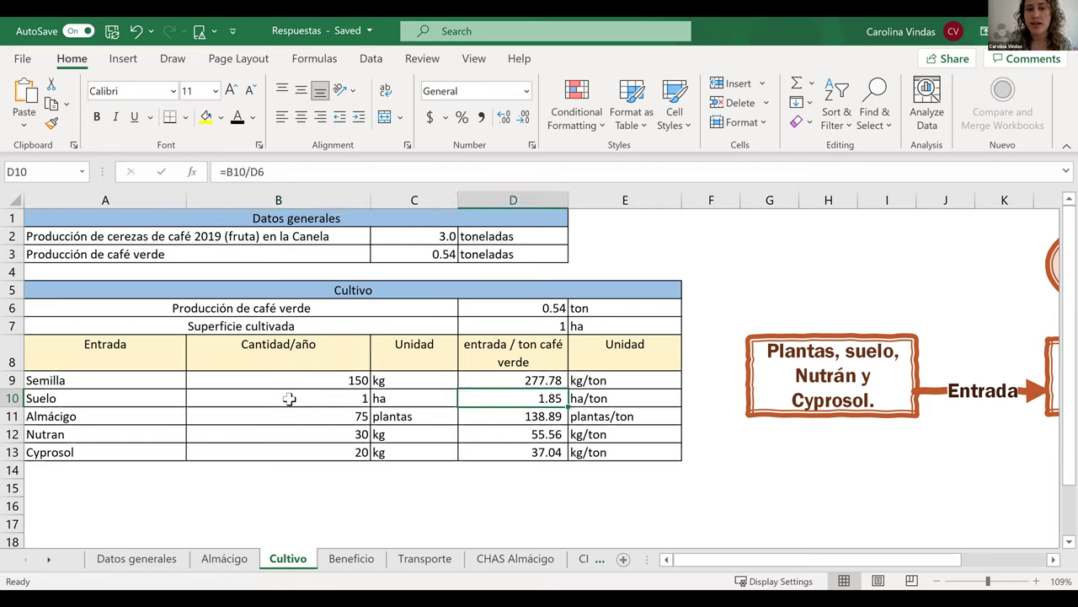
key(F2)
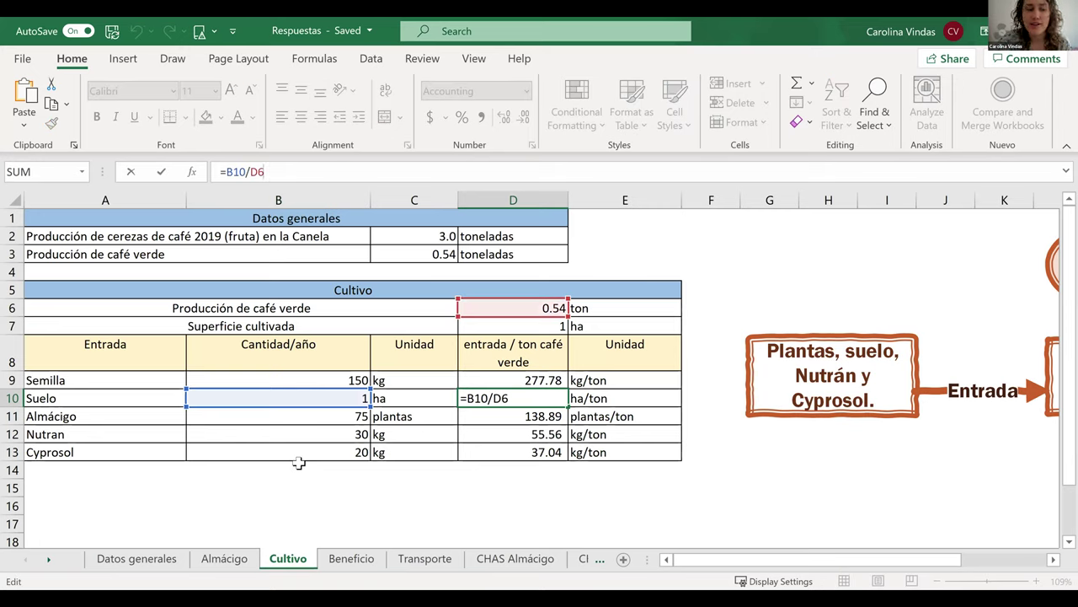
key(Tab)
Inspect the Producción de café verde formula and check its source percentage for Café verde on the Datos generales sheet.
click(433, 257)
click(279, 177)
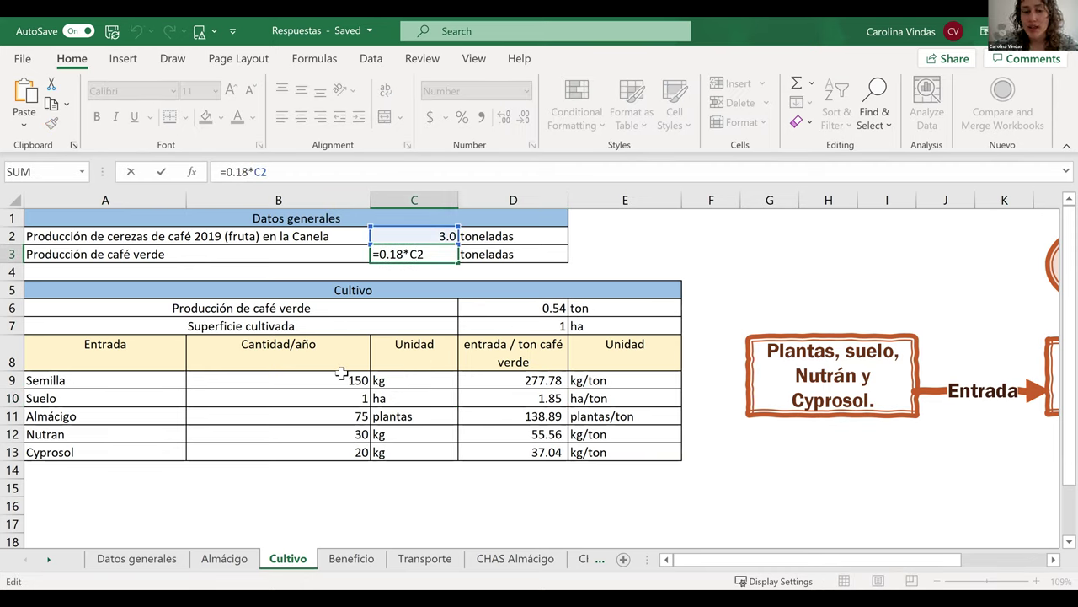
key(Escape)
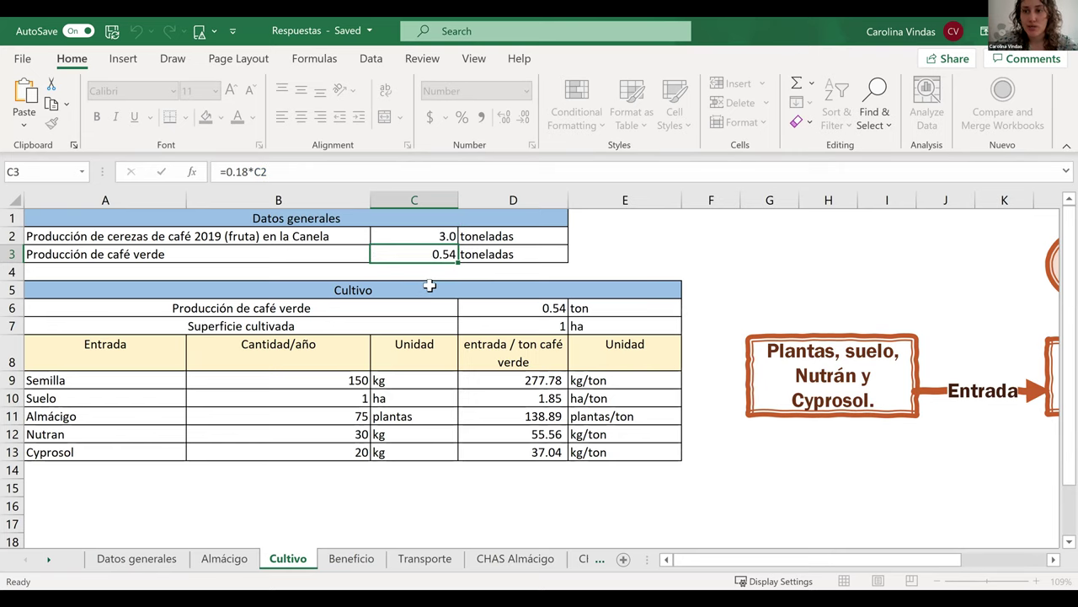
click(135, 560)
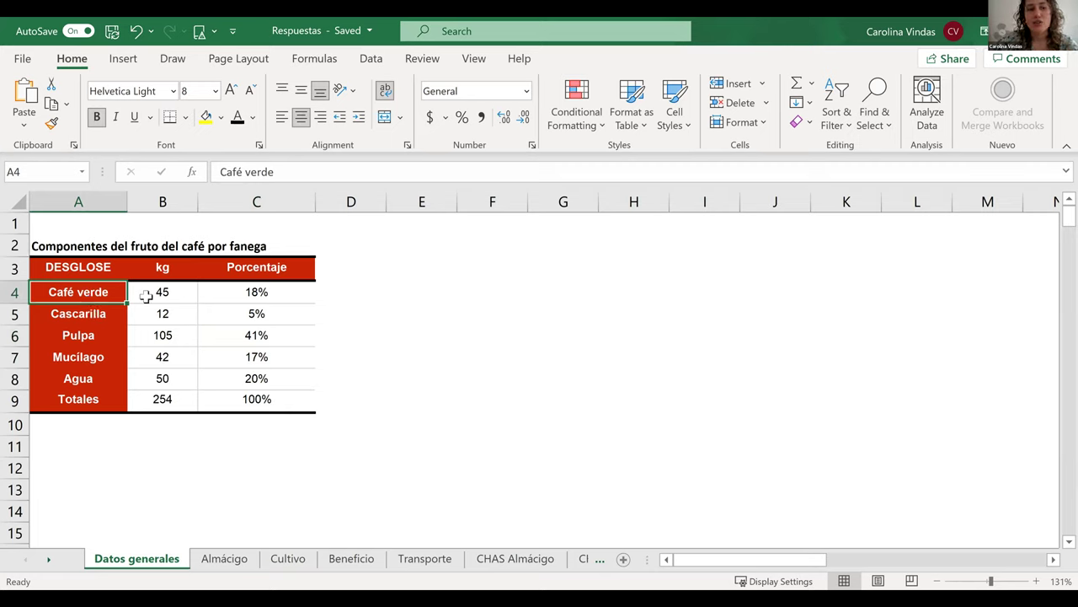
key(Right)
key(Right)
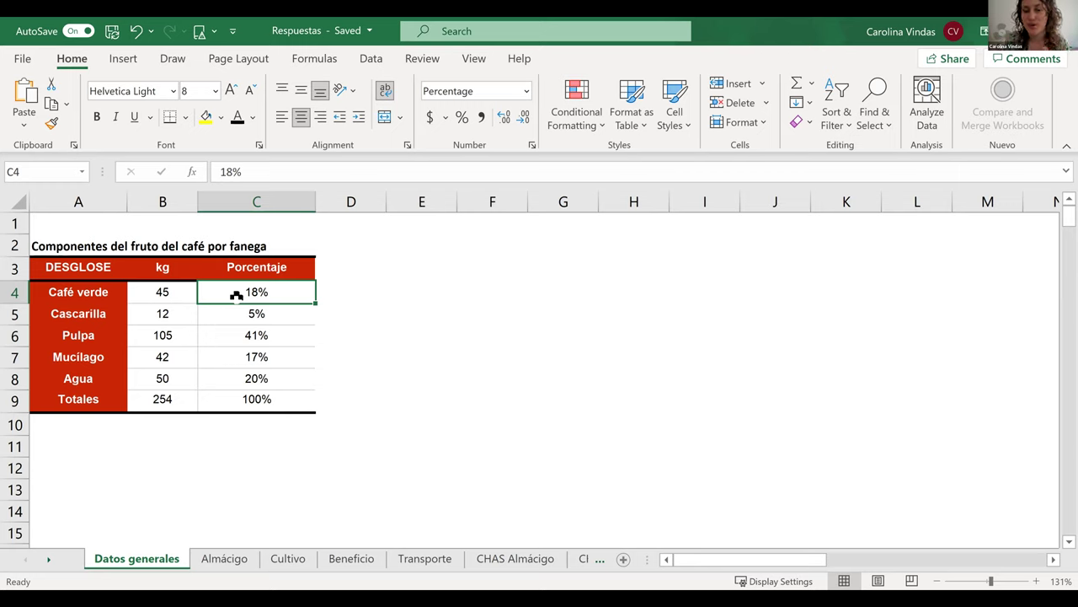
Return to the Cultivo sheet and review the Suelo ratio per ton, the Superficie cultivada value and the Entrada header.
click(348, 566)
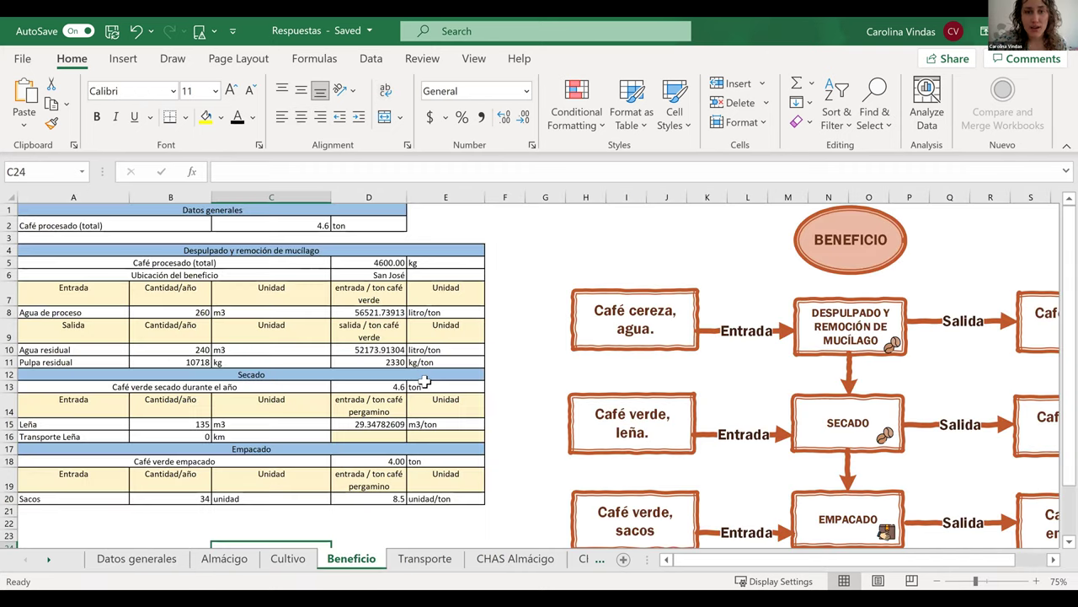
key(ctrl+Page_Up)
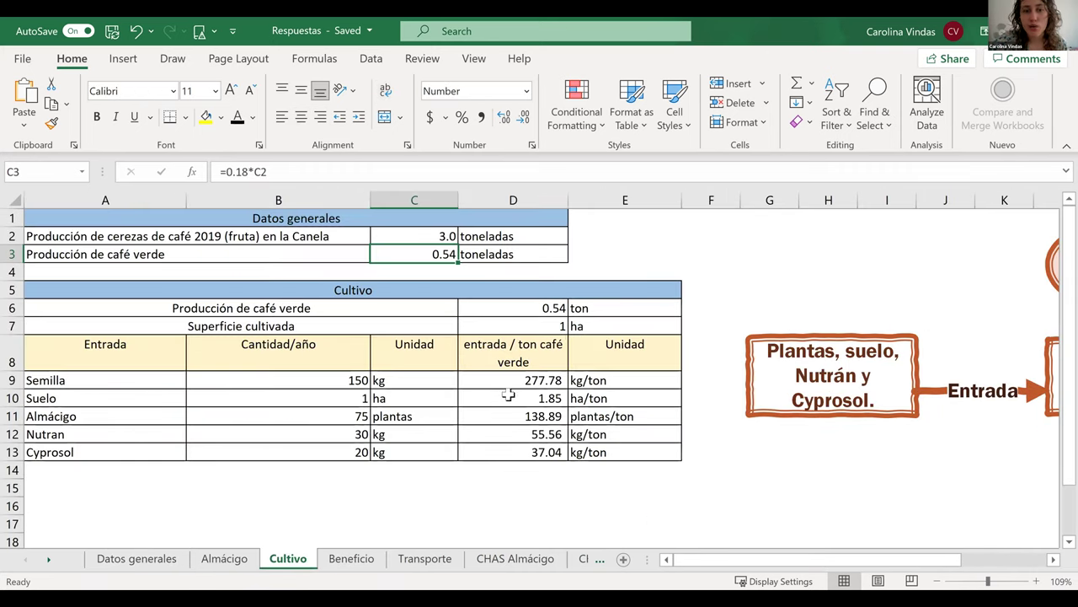
click(513, 394)
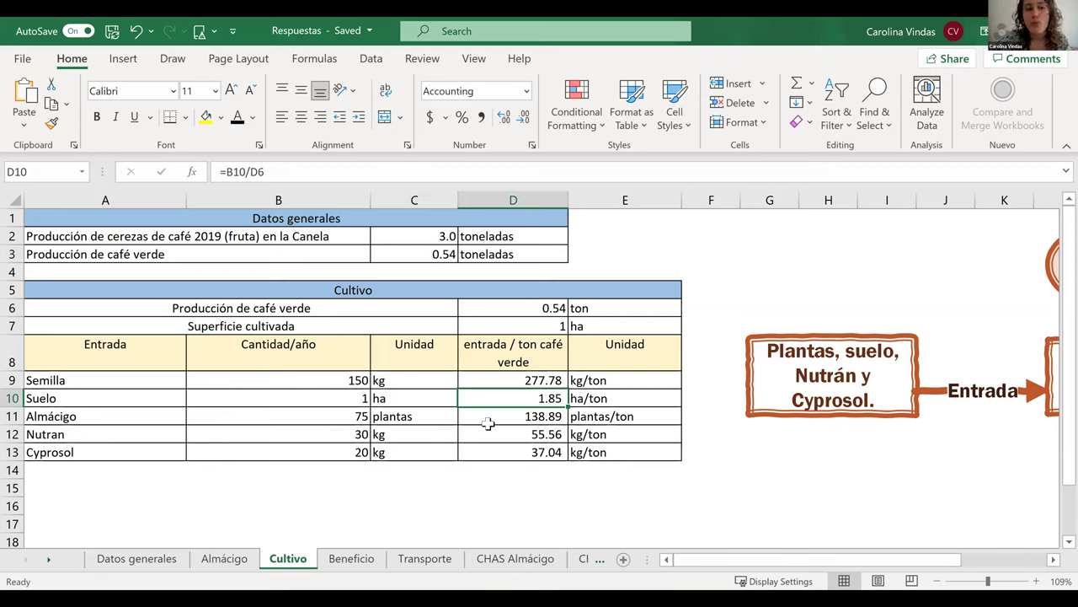
click(540, 326)
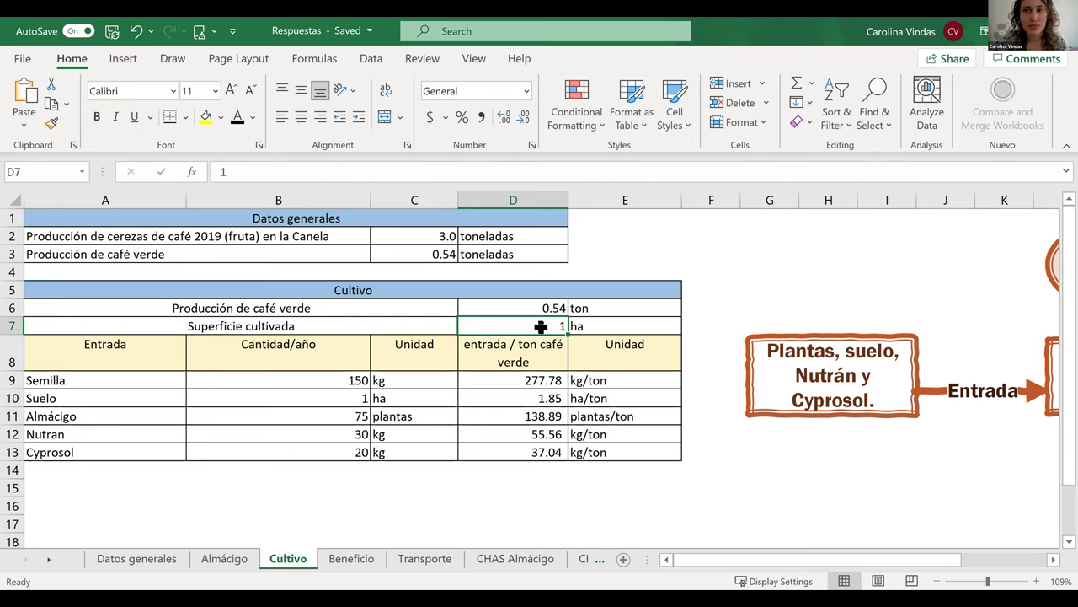
mouse_move(102, 355)
mouse_down()
mouse_move(637, 388)
mouse_move(525, 397)
mouse_move(120, 362)
mouse_up()
click(119, 362)
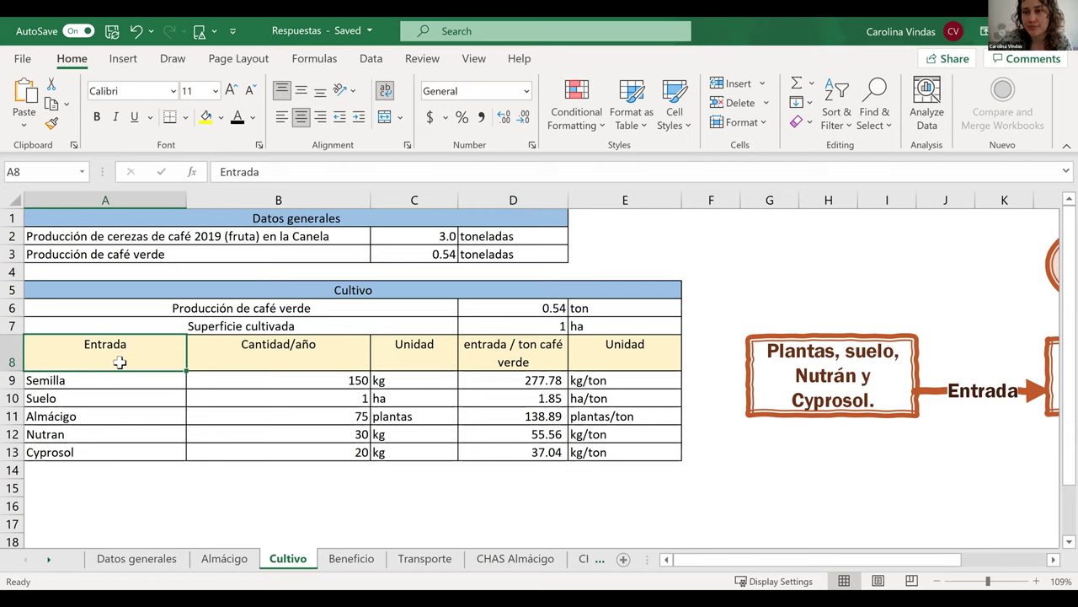
click(496, 518)
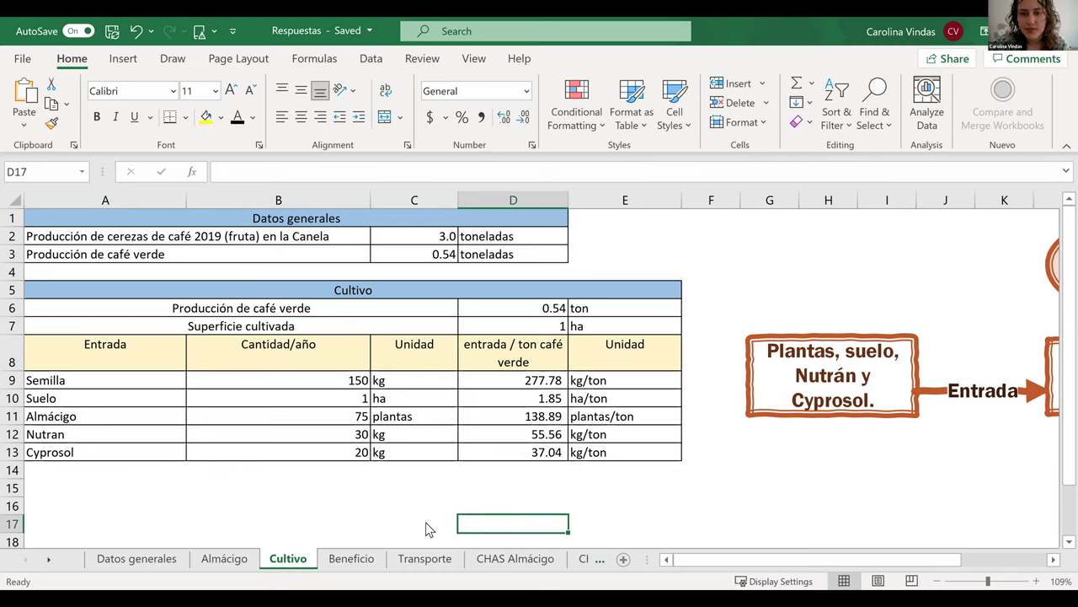
Open the Beneficio sheet and examine the total processed coffee and the Ubicación del beneficio entry.
click(352, 560)
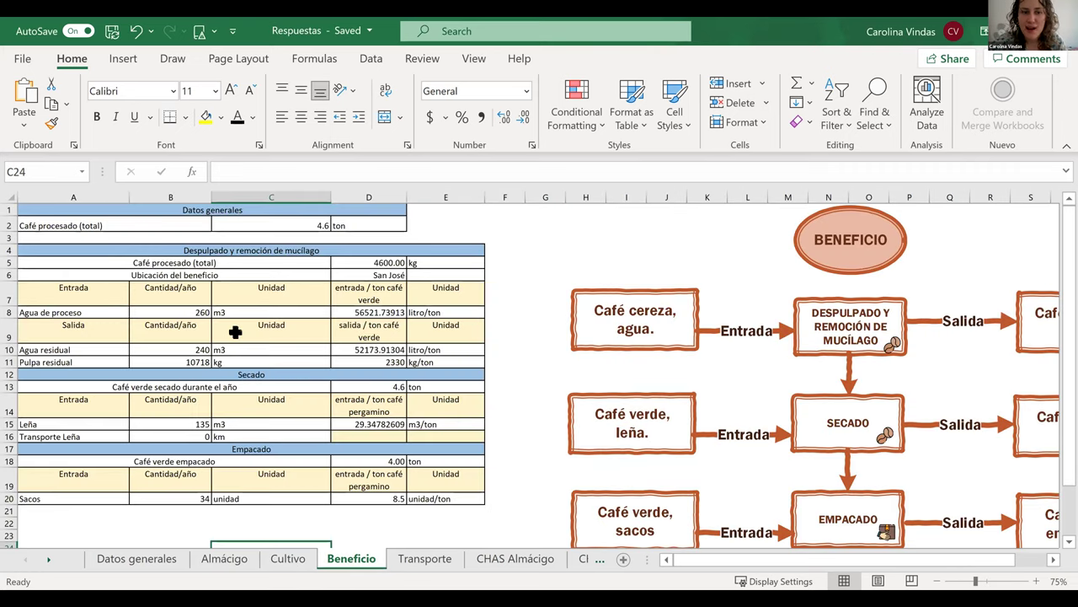
scroll(235, 332, up, 1)
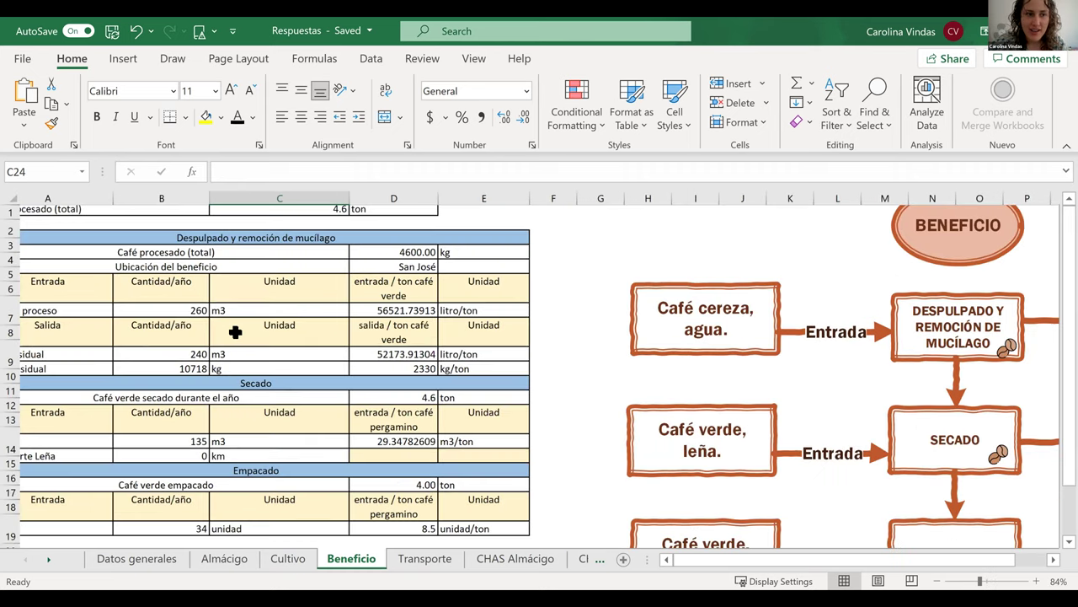
scroll(318, 235, up, 1)
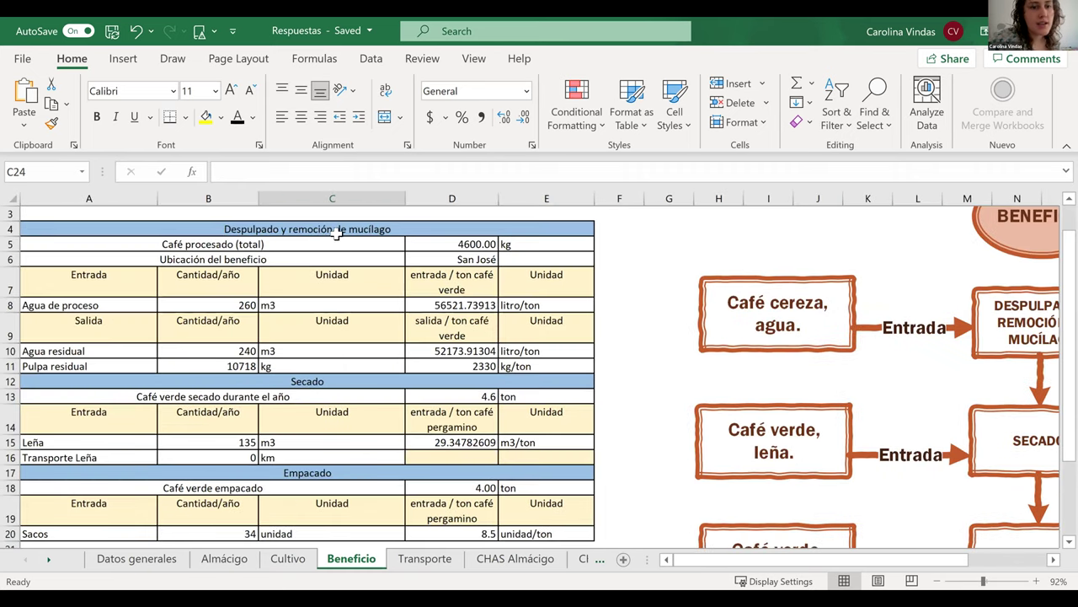
scroll(336, 233, up, 1)
click(333, 233)
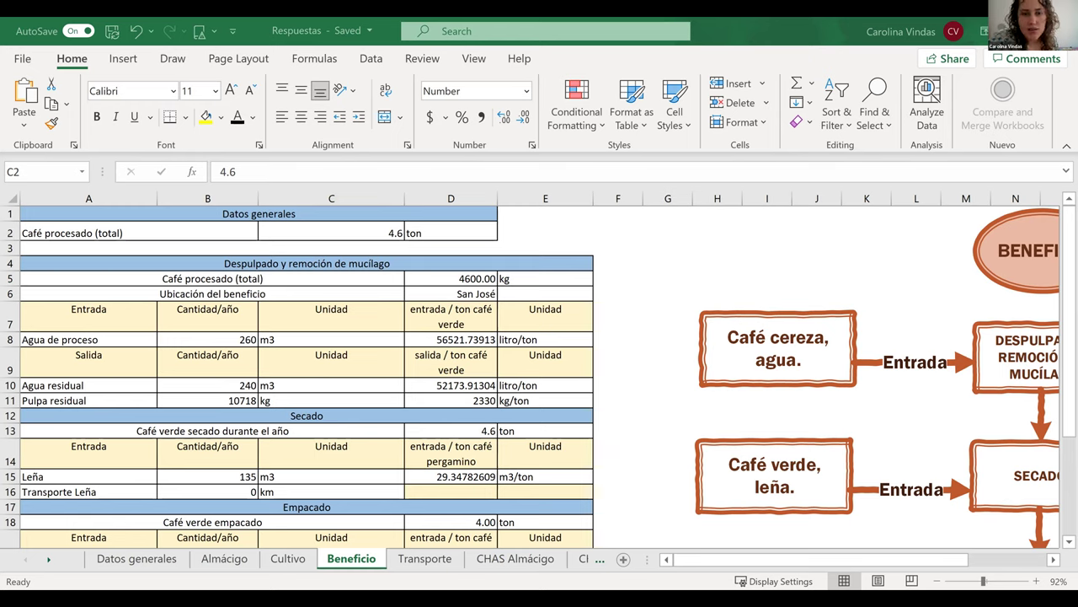
drag(451, 293, 271, 230)
Inspect the formula that gives the Agua de proceso input per ton of green coffee.
click(116, 337)
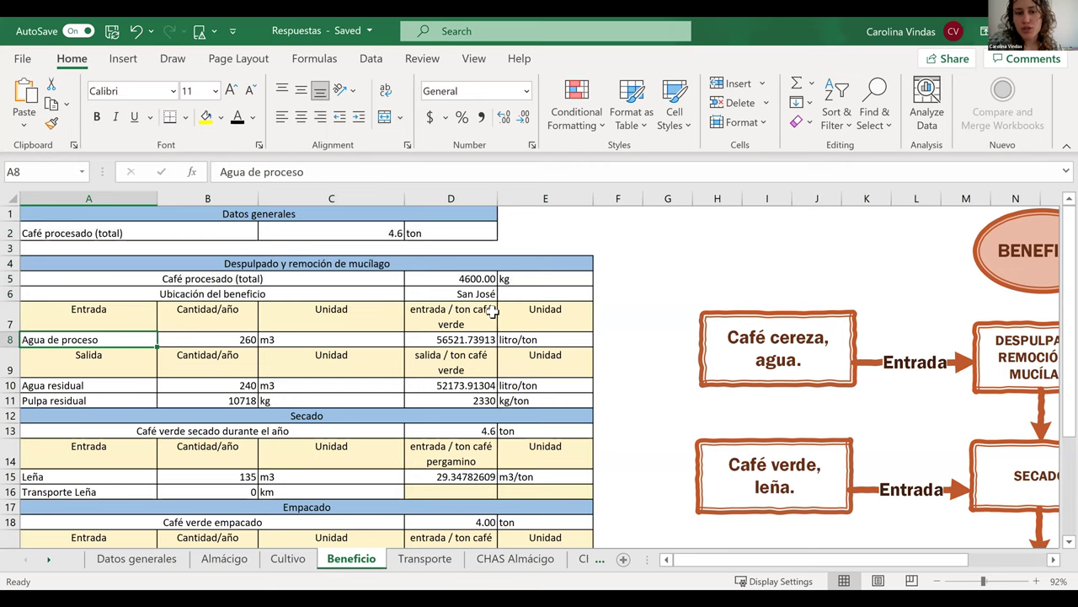
click(468, 339)
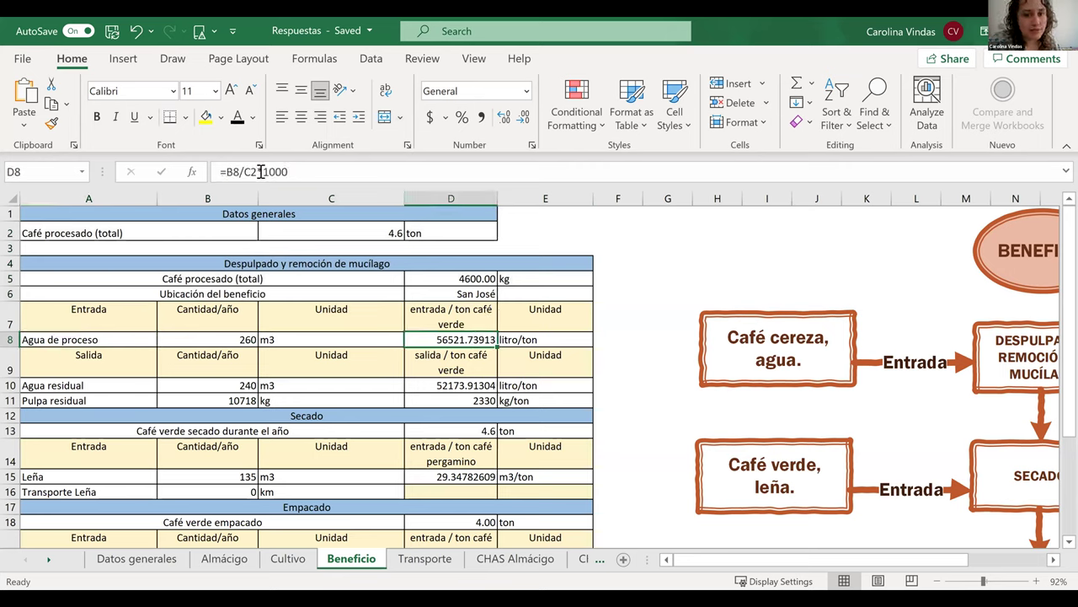
click(261, 172)
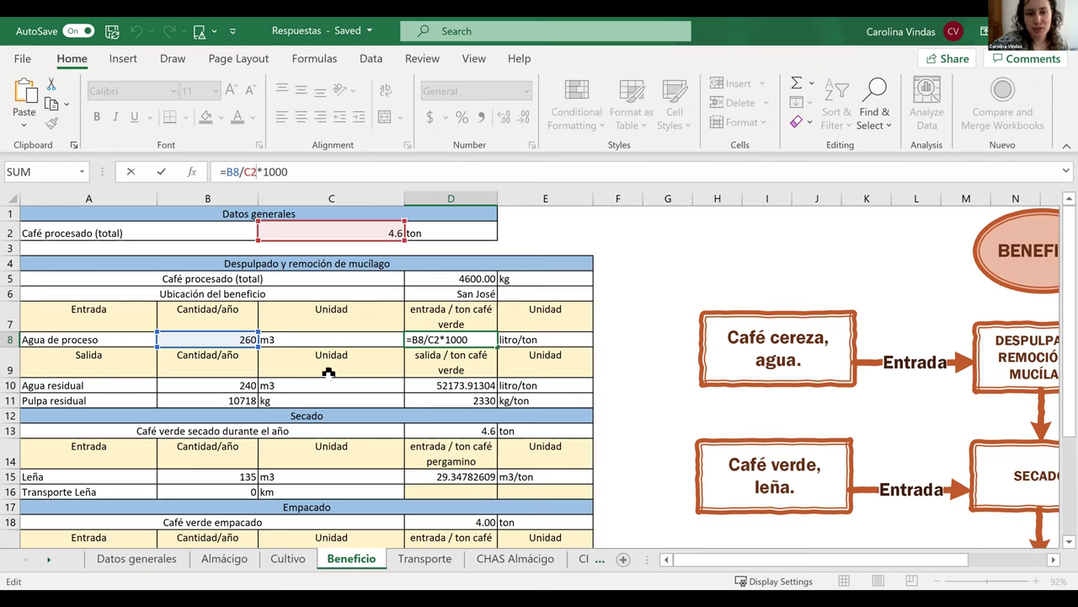
Inspect the output per ton for Agua residual and the formula behind the Pulpa residual ratio.
click(448, 385)
click(466, 401)
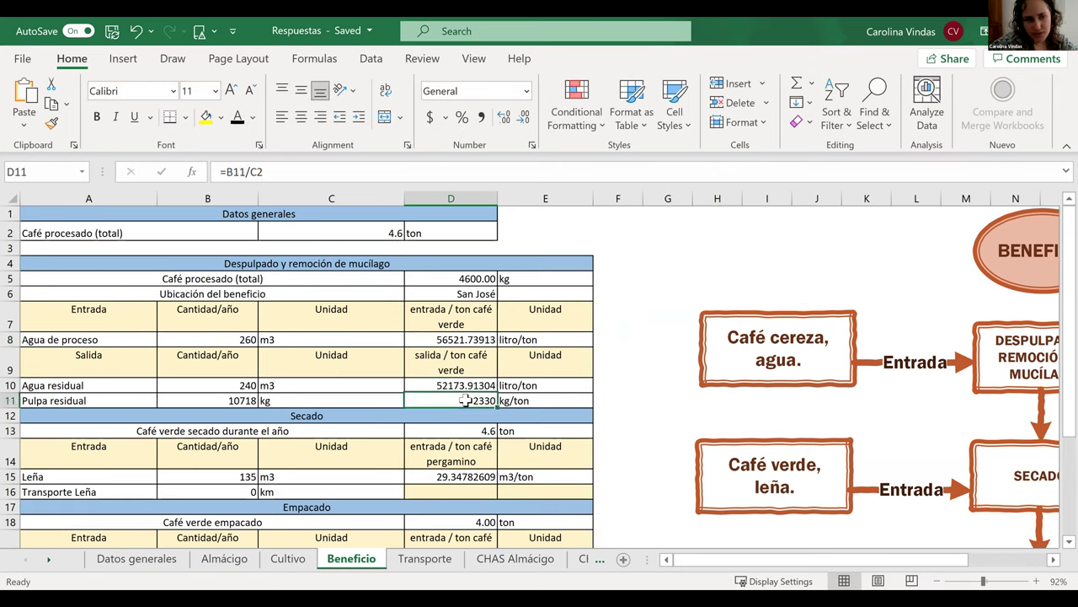
click(269, 174)
key(ctrl+Return)
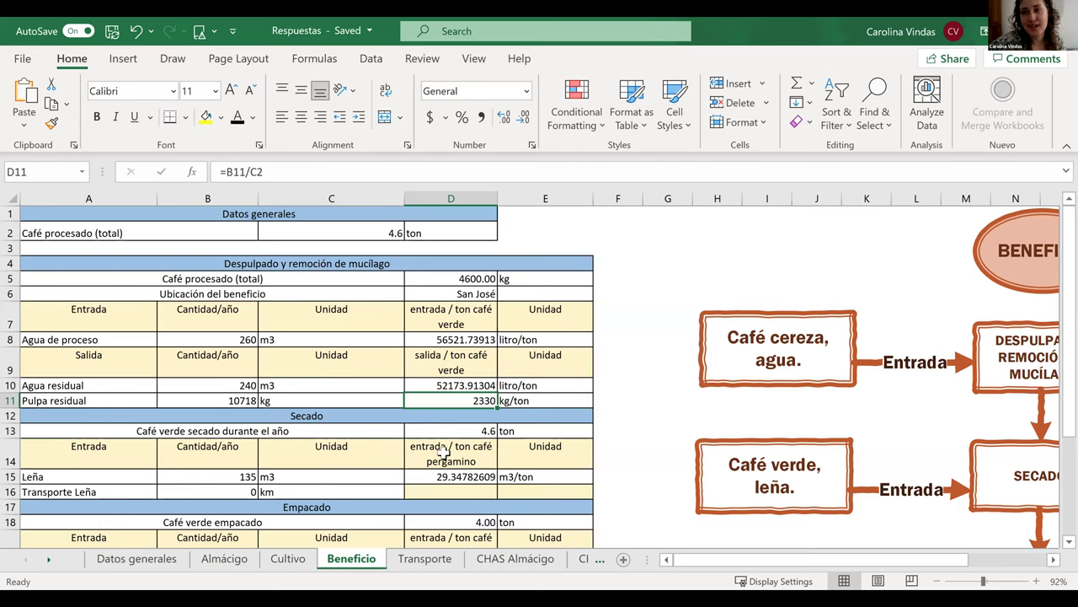
click(277, 179)
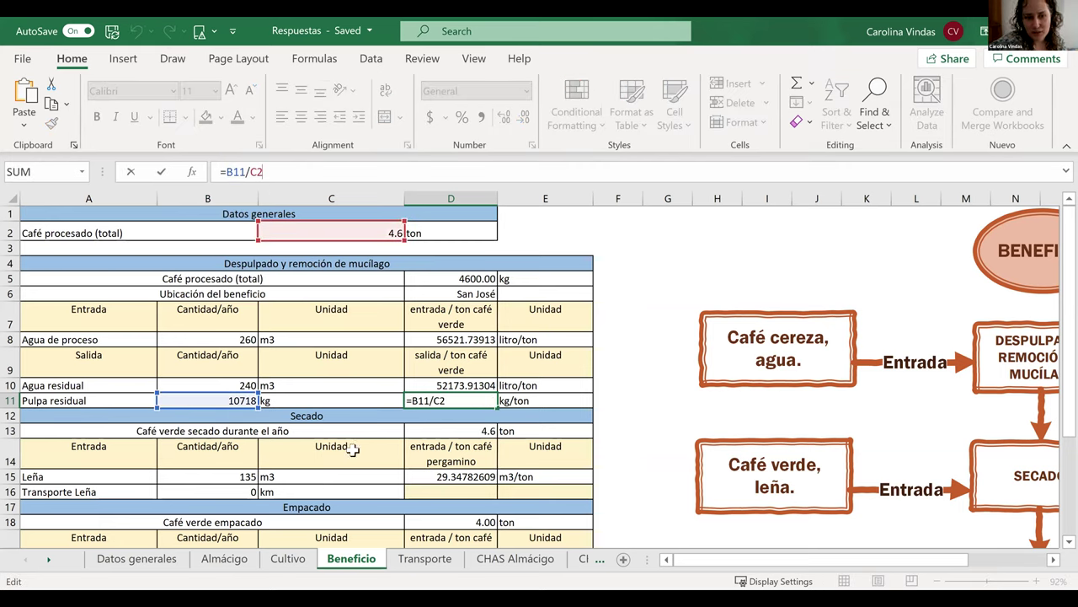
key(ctrl+Return)
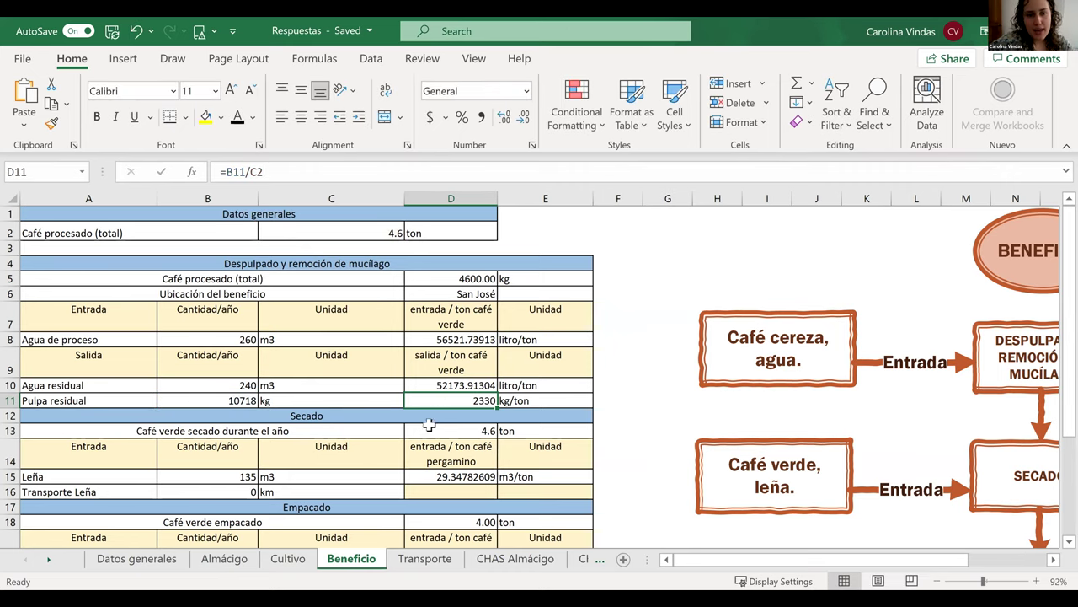
Go to the Secado section and check the source formula for the green coffee dried during the year.
click(424, 416)
scroll(425, 424, down, 2)
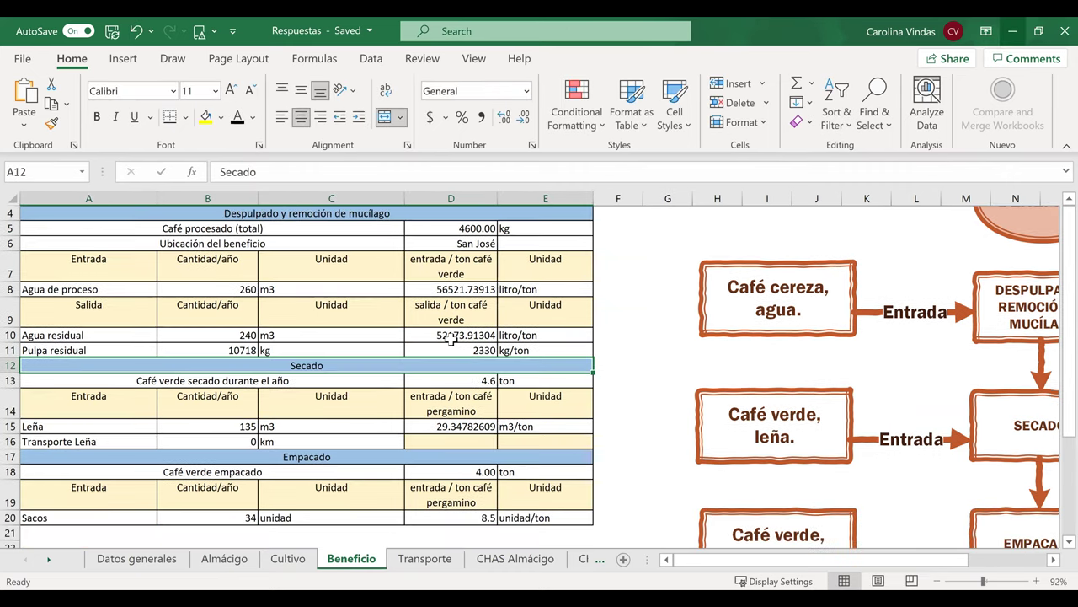
click(441, 337)
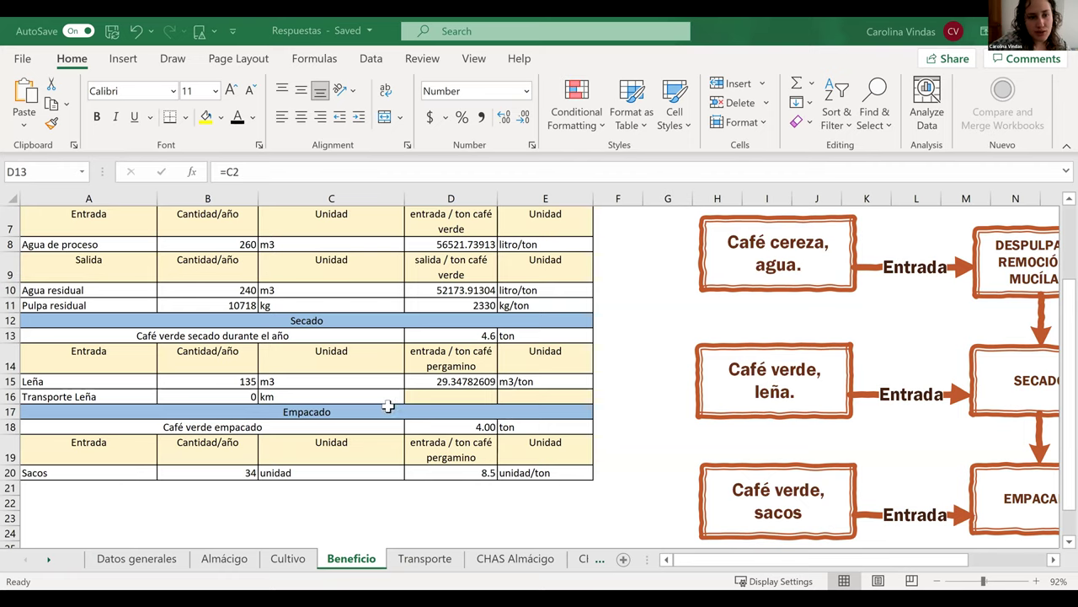
Return to the Despulpado y remoción de mucílago section and check the annual quantity and unit of Pulpa residual.
scroll(370, 397, up, 1)
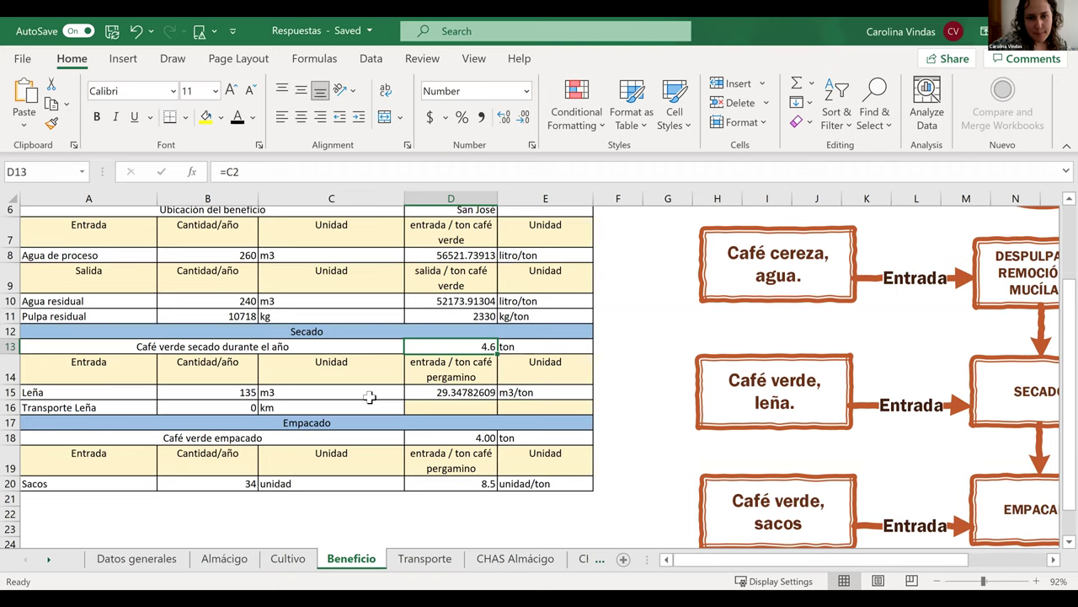
scroll(370, 398, up, 2)
scroll(370, 398, down, 1)
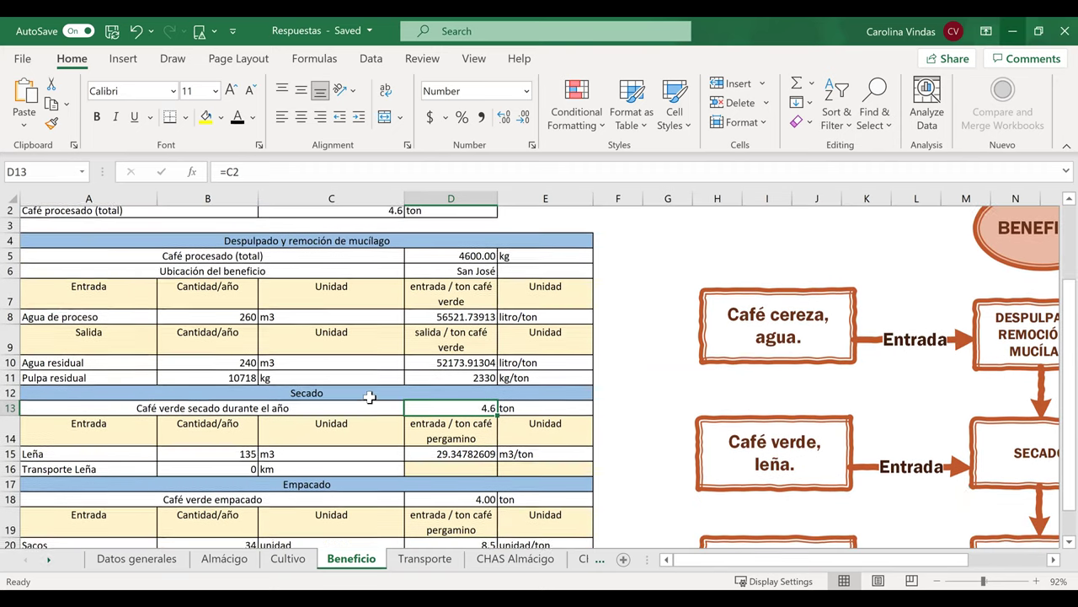
scroll(397, 435, up, 1)
scroll(397, 435, down, 1)
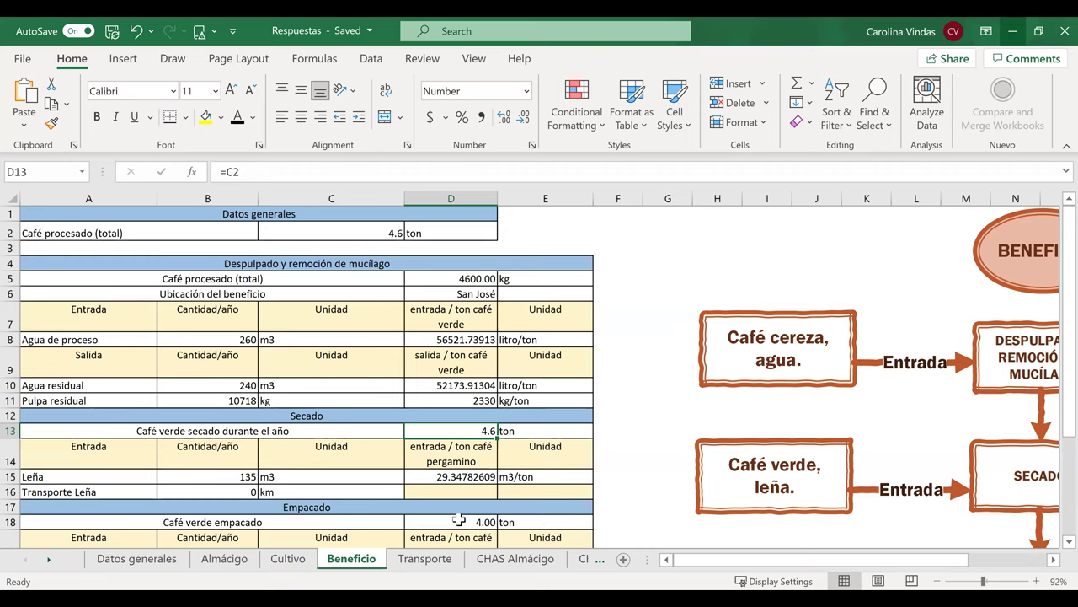
click(244, 402)
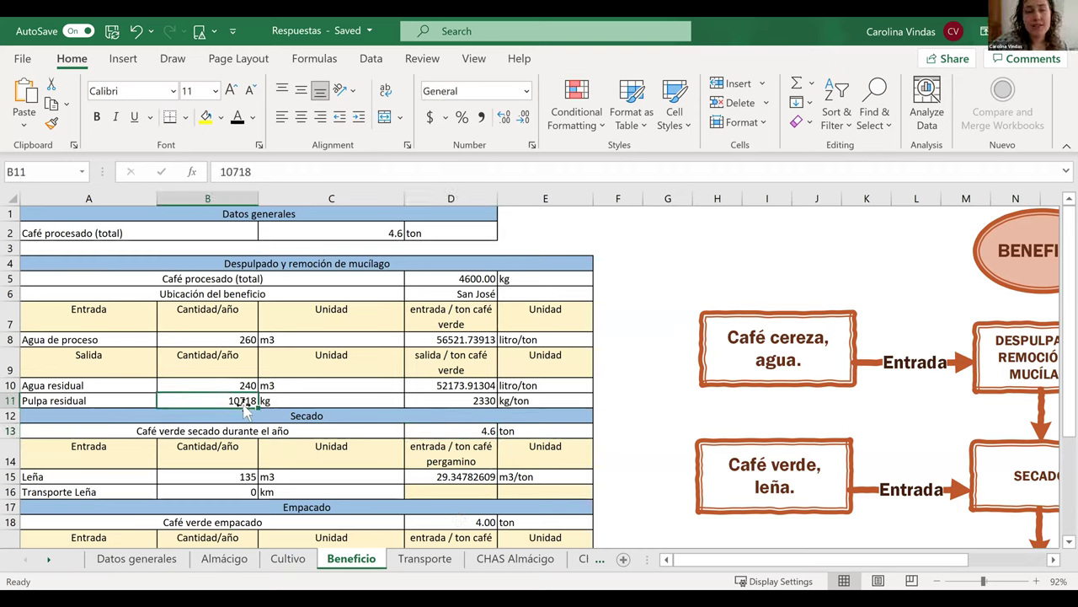
key(alt+Tab)
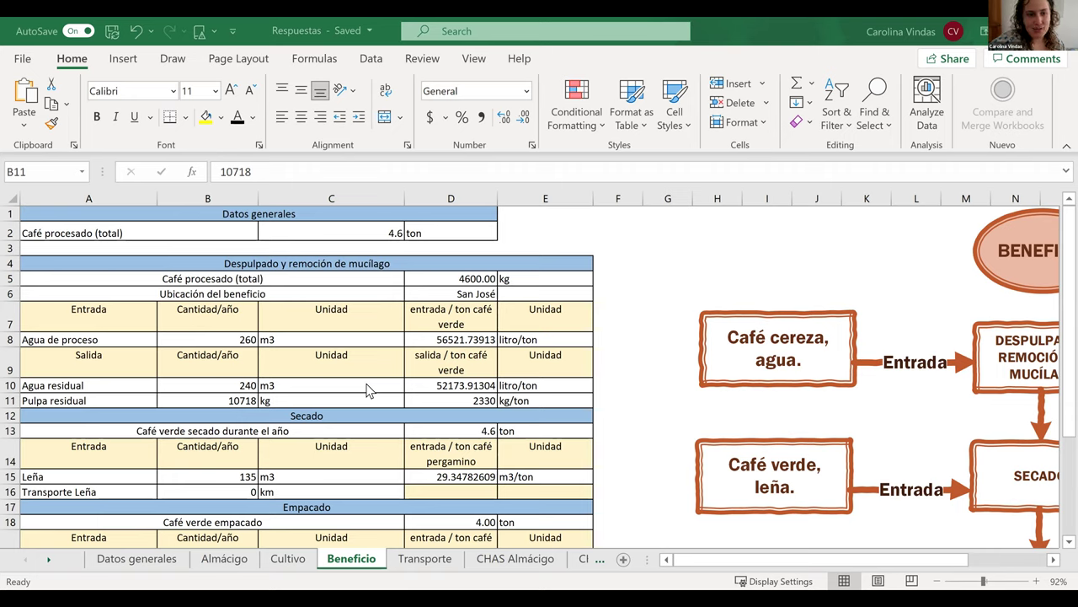
click(226, 402)
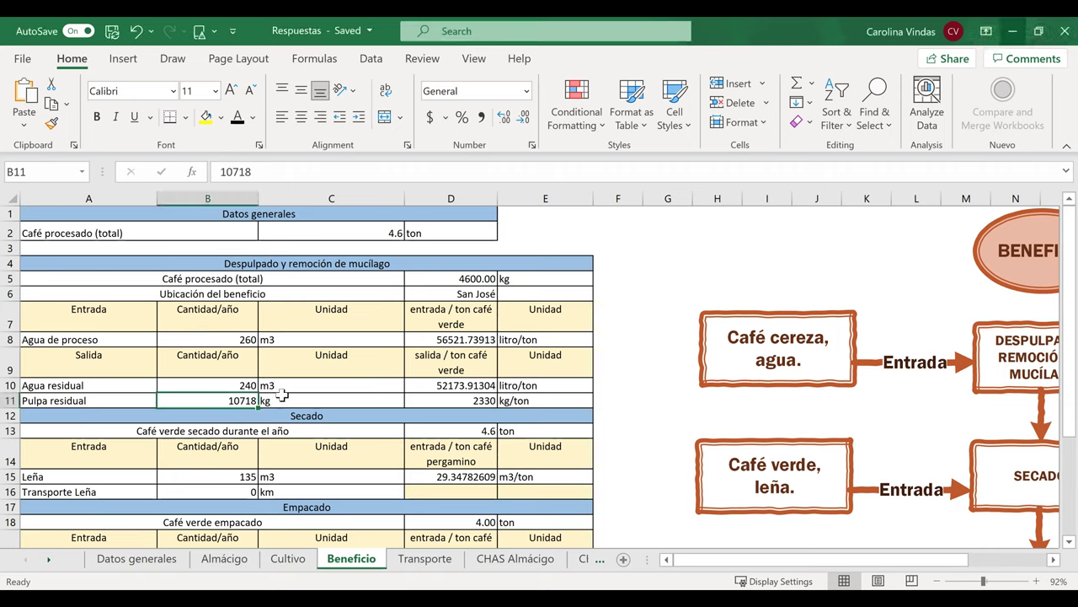
click(282, 396)
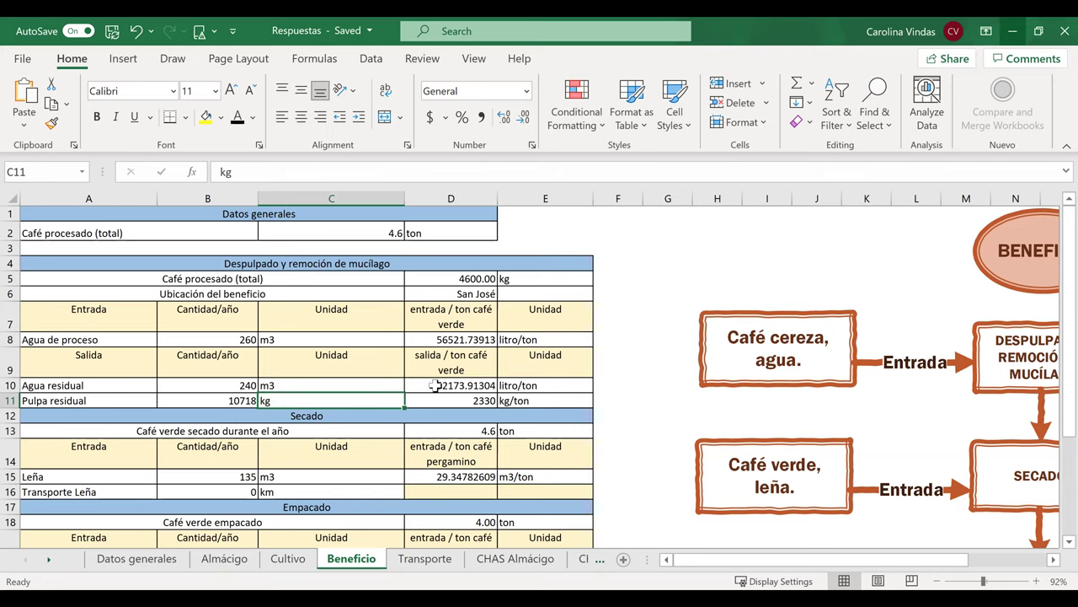
Inspect which cells the formula for Agua residual output per ton of green coffee refers to.
click(411, 385)
key(F2)
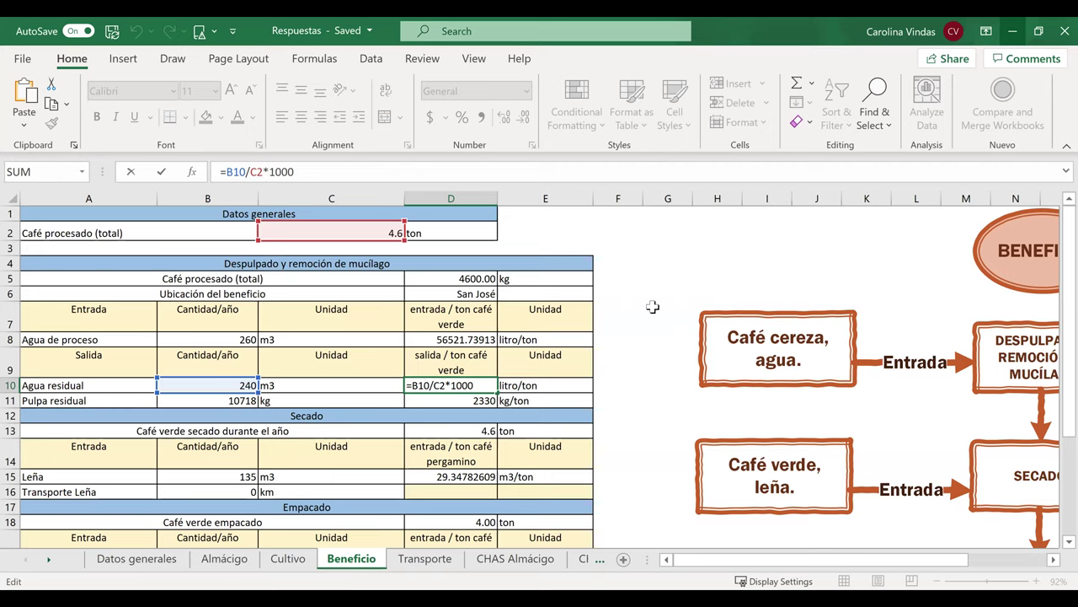
key(Return)
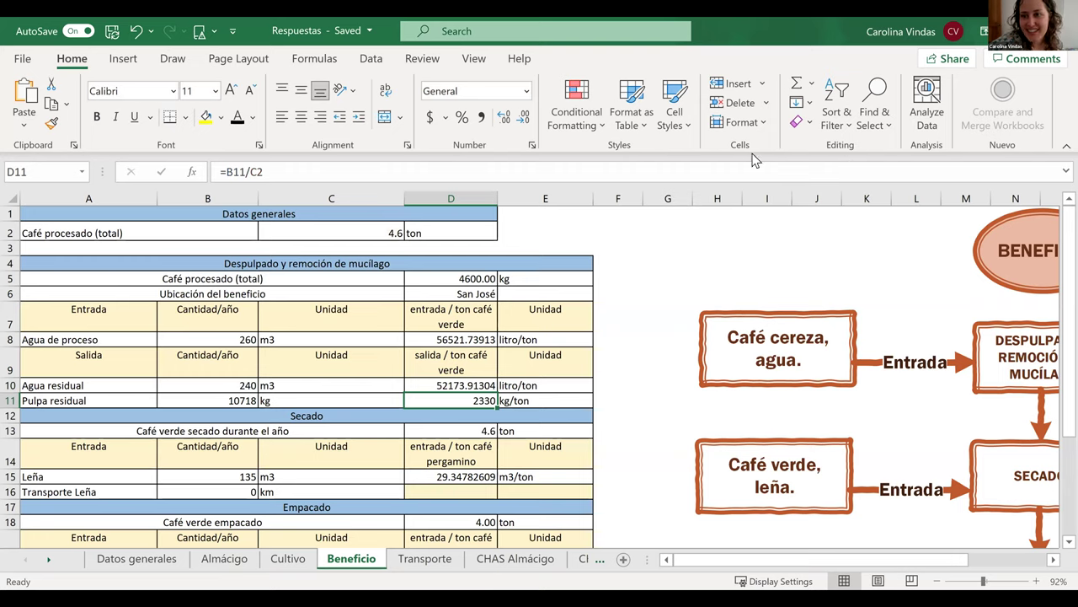
click(617, 359)
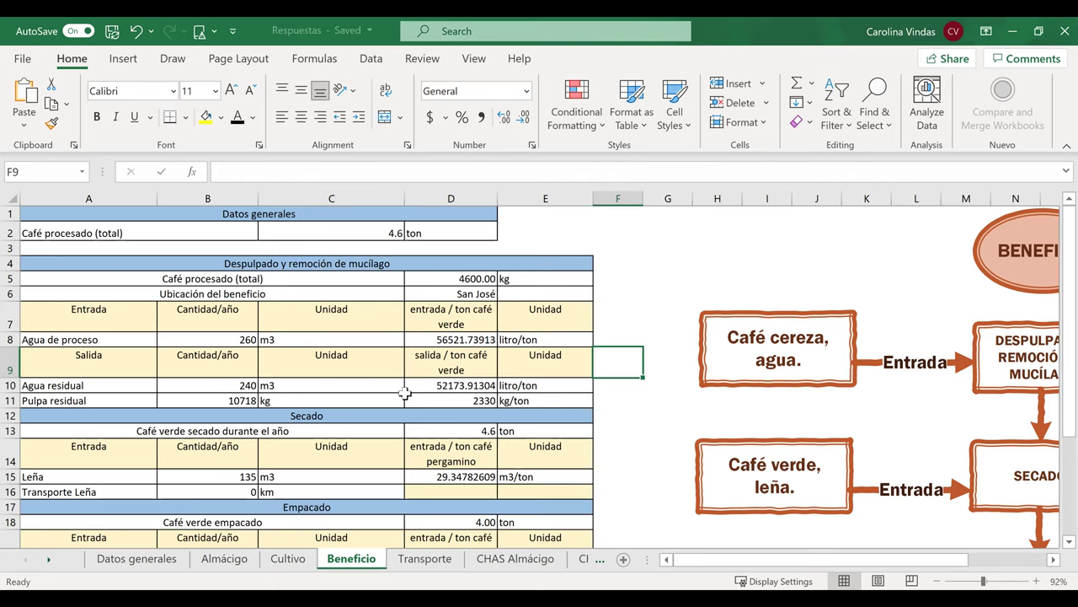
Enlarge the sheet for readability and re-examine the Pulpa residual quantity and its unit.
ctrl+scroll(405, 392, up, 1)
ctrl+scroll(405, 392, up, 3)
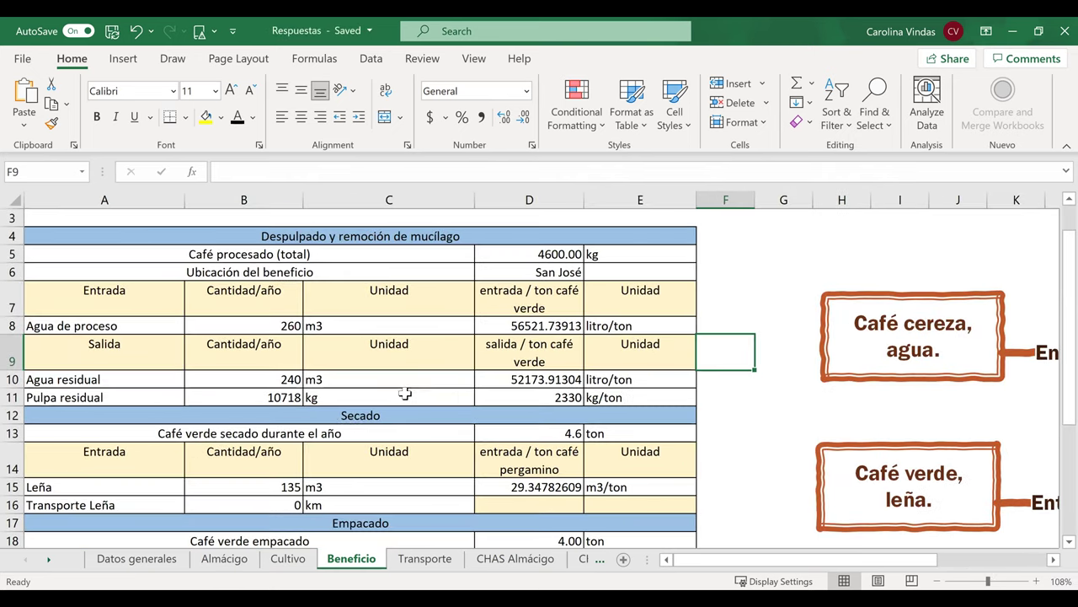
scroll(300, 445, down, 1)
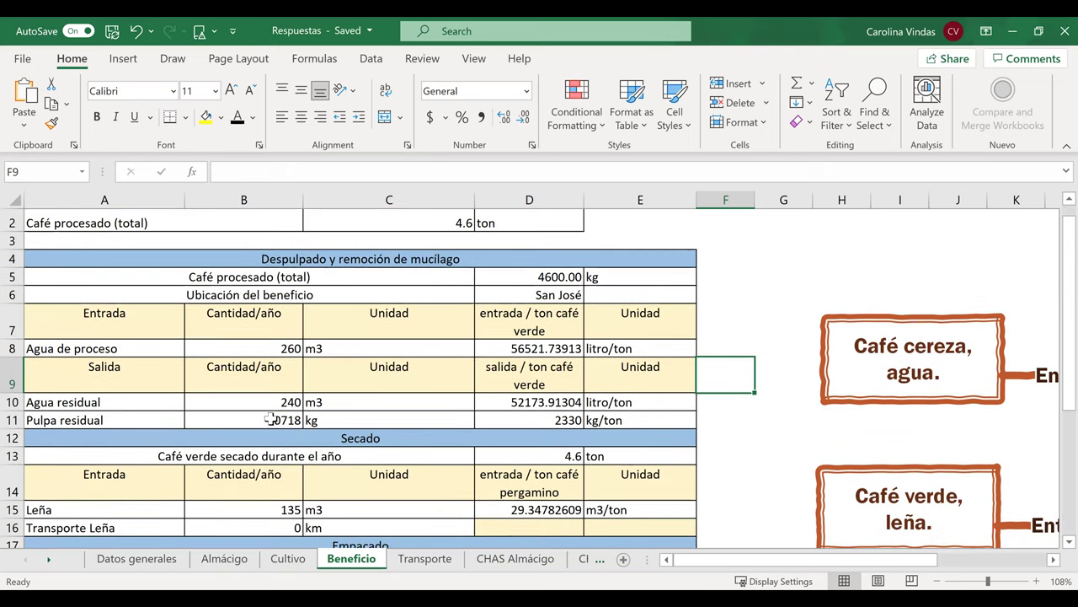
click(270, 419)
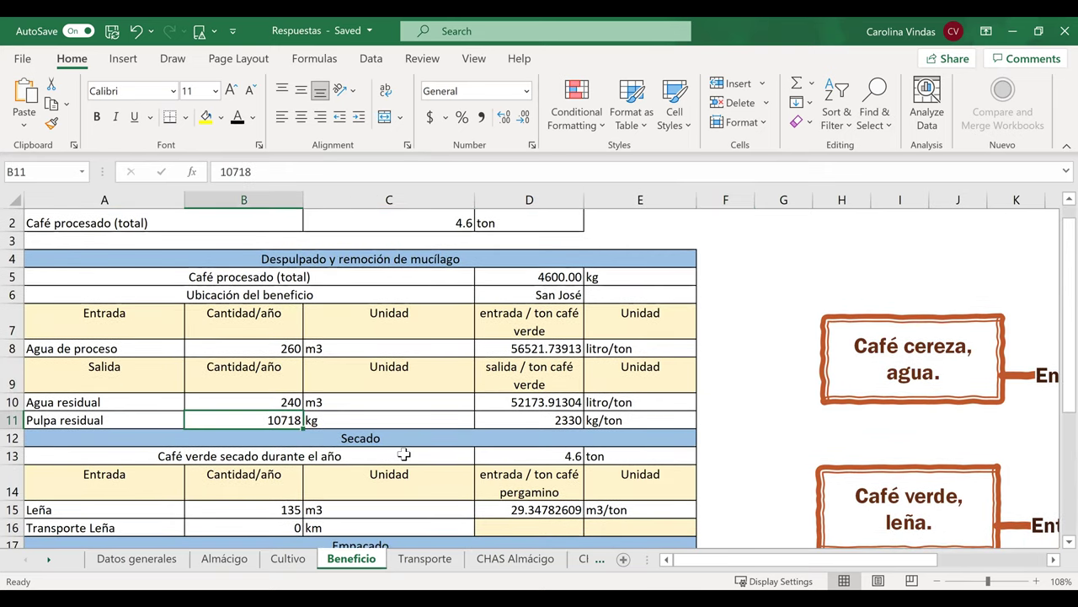
click(320, 420)
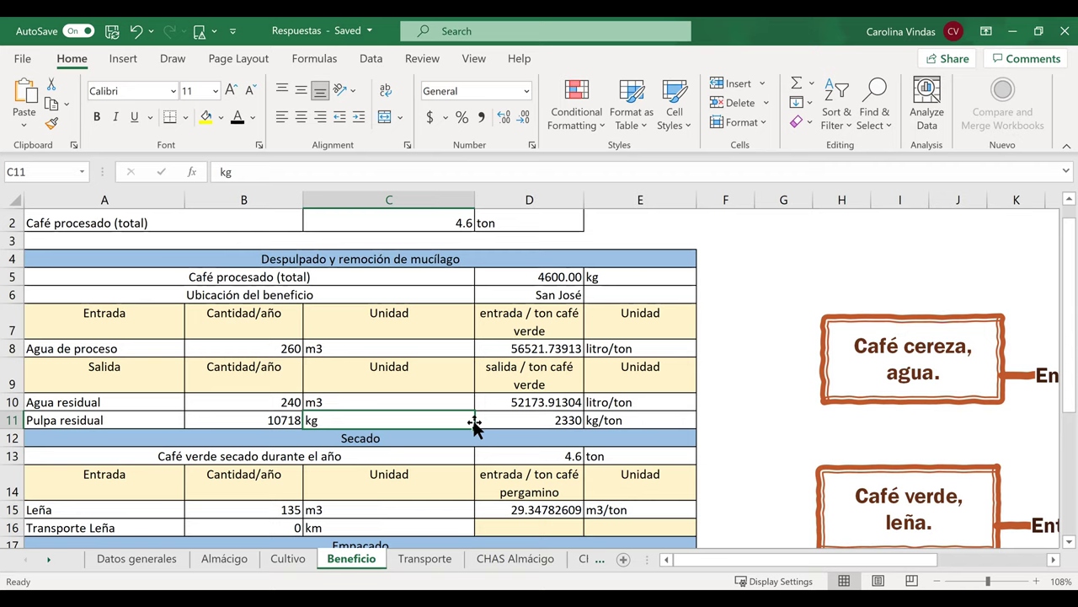
drag(474, 426, 517, 425)
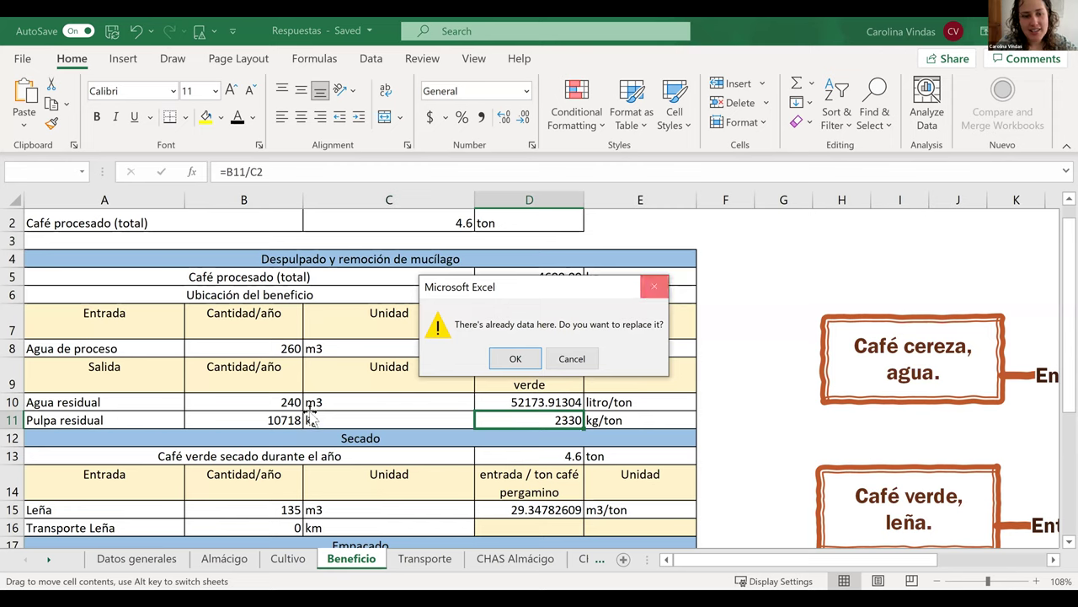
key(Escape)
click(268, 425)
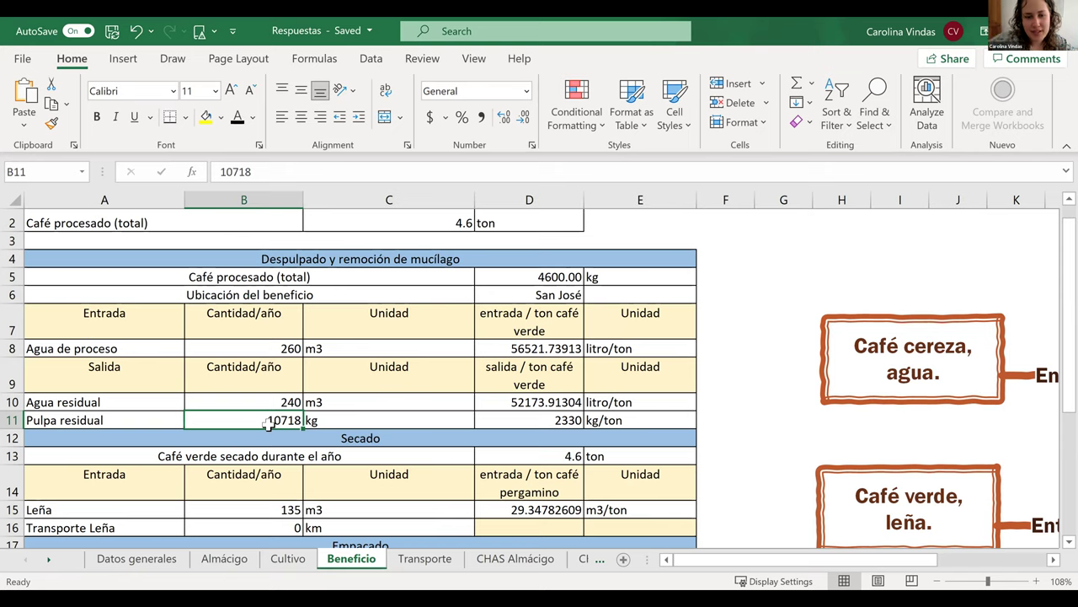
Change the unit of the annual Pulpa residual quantity to ton.
click(332, 422)
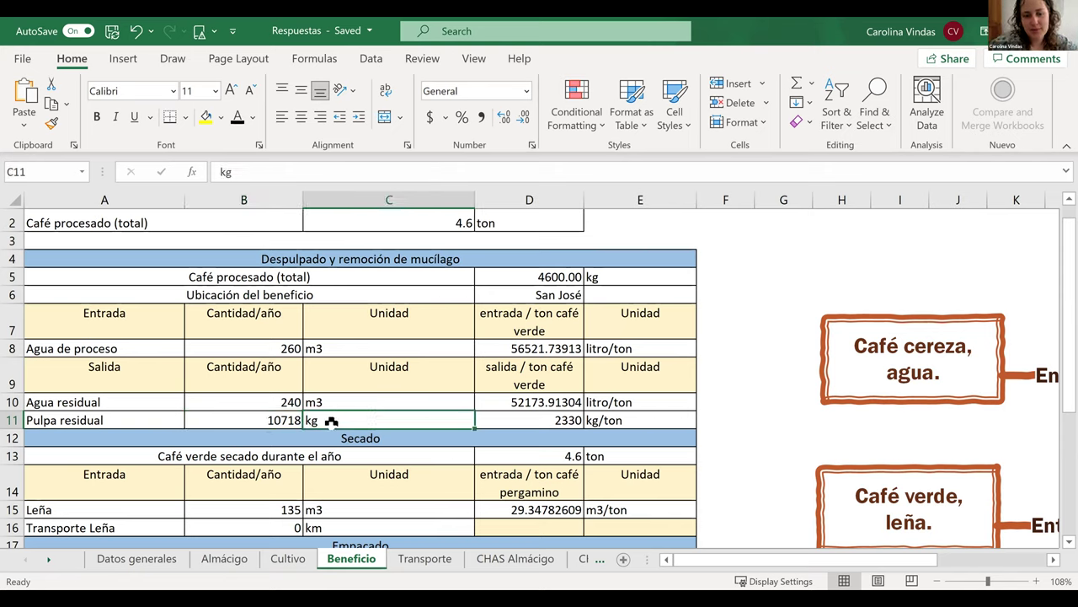
text(ton)
key(Return)
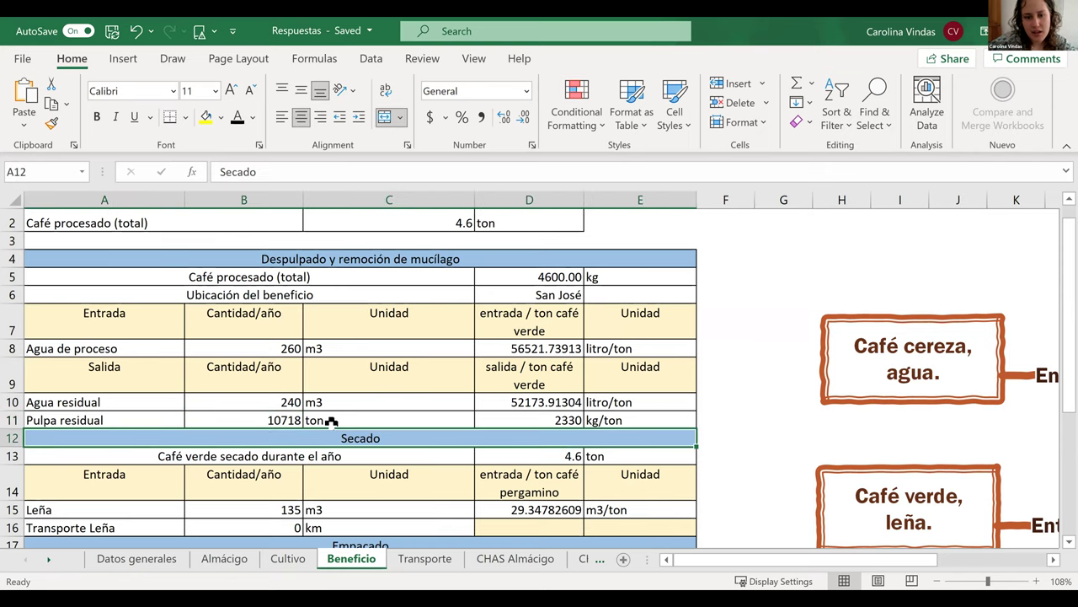
Check the Pulpa residual unit entry and the formula for its output per ton of green coffee.
click(407, 420)
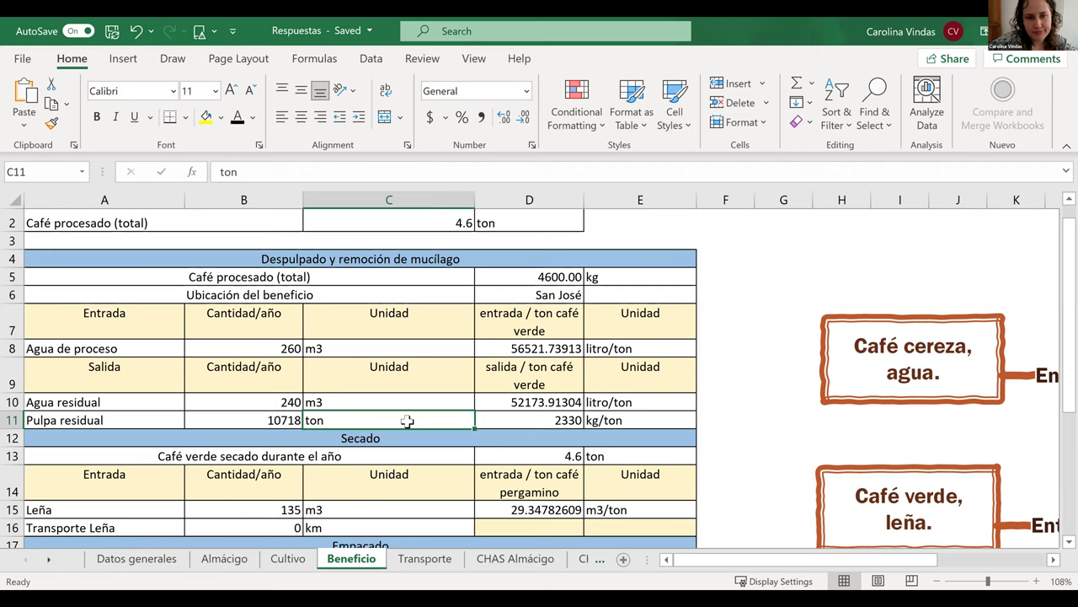
scroll(407, 421, up, 1)
key(Right)
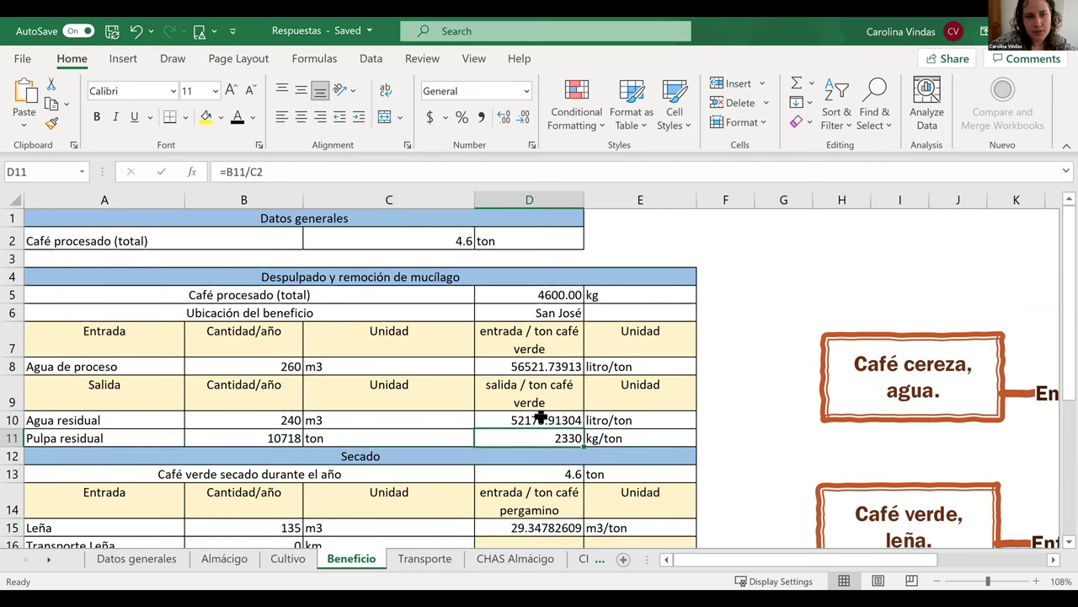
click(313, 171)
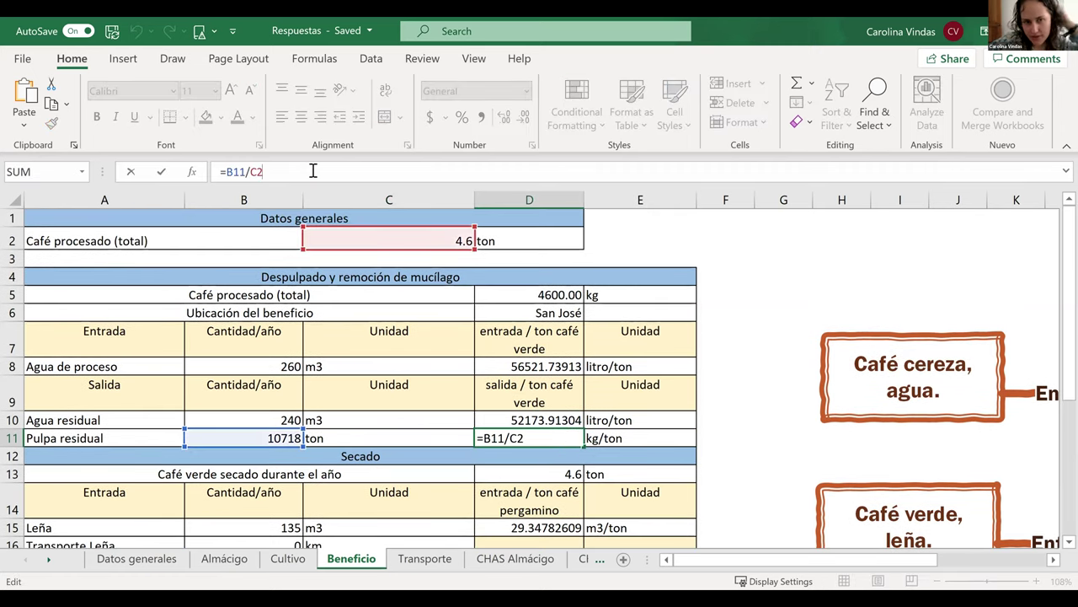
key(Escape)
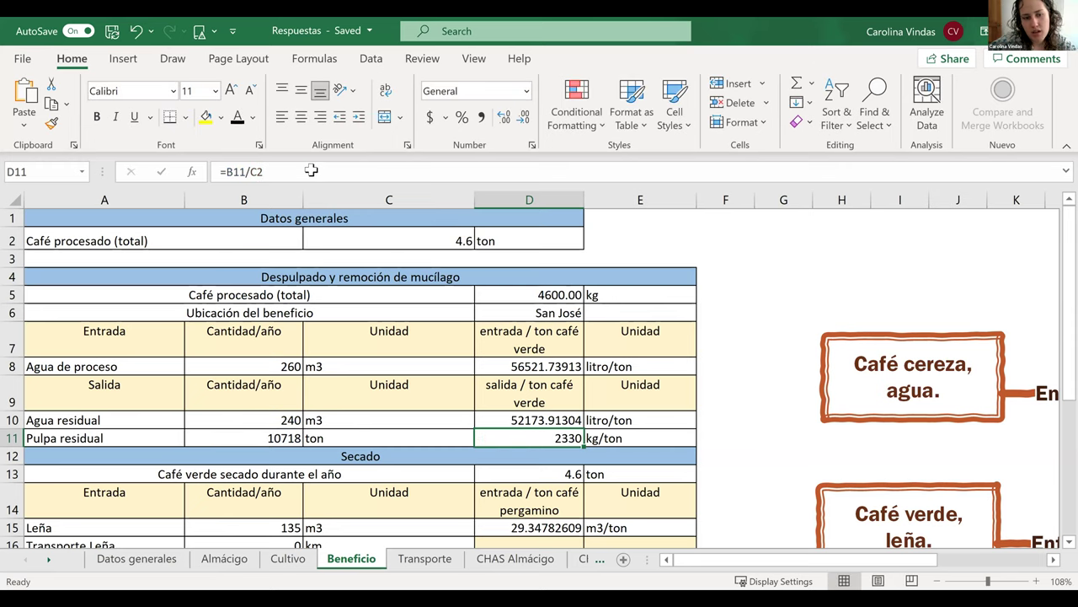
Set the unit of the annual Pulpa residual quantity back to kg.
click(322, 438)
text(kg)
key(Return)
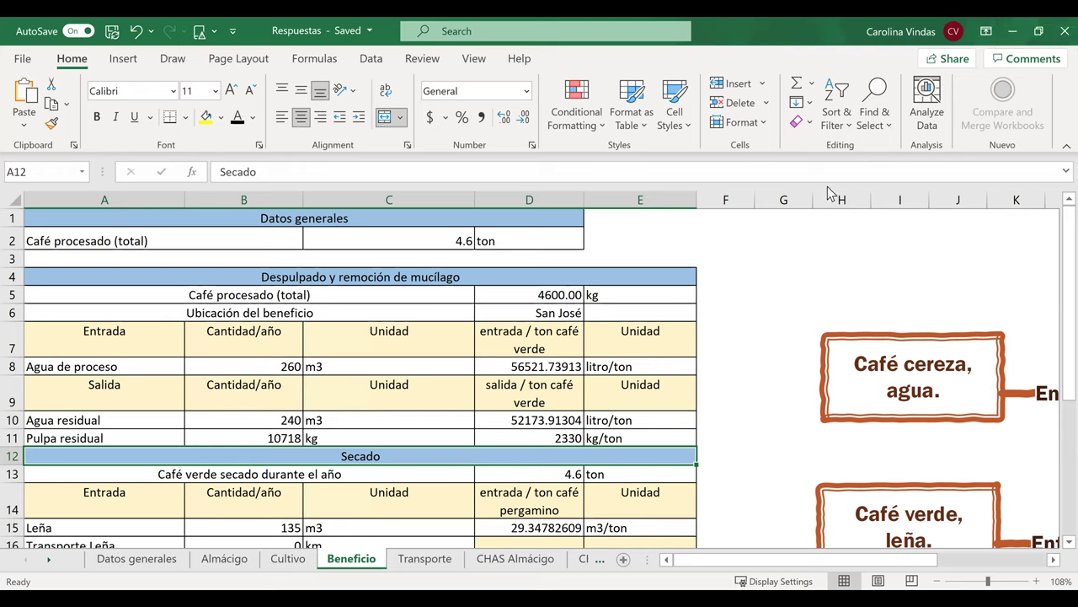
Compare the Pulpa residual quantity and unit with the formula for its output per ton.
click(362, 435)
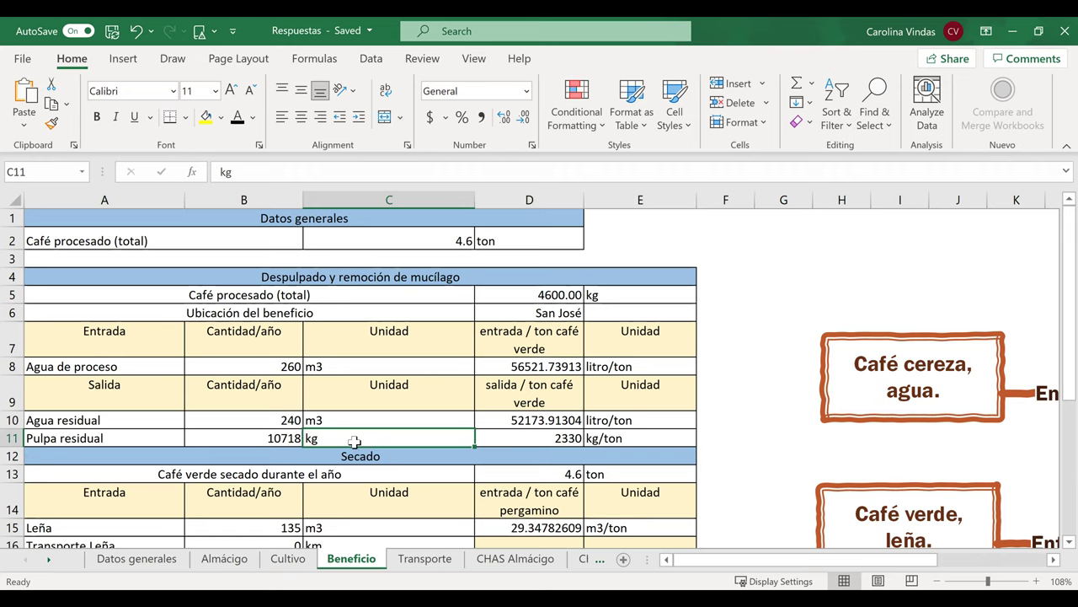
click(286, 436)
click(316, 439)
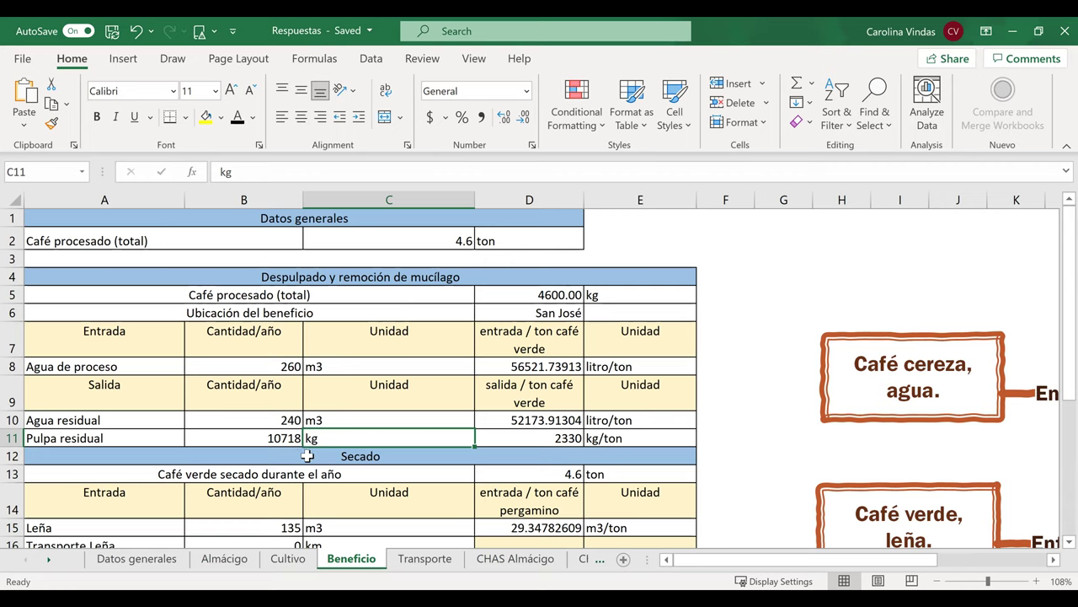
click(285, 440)
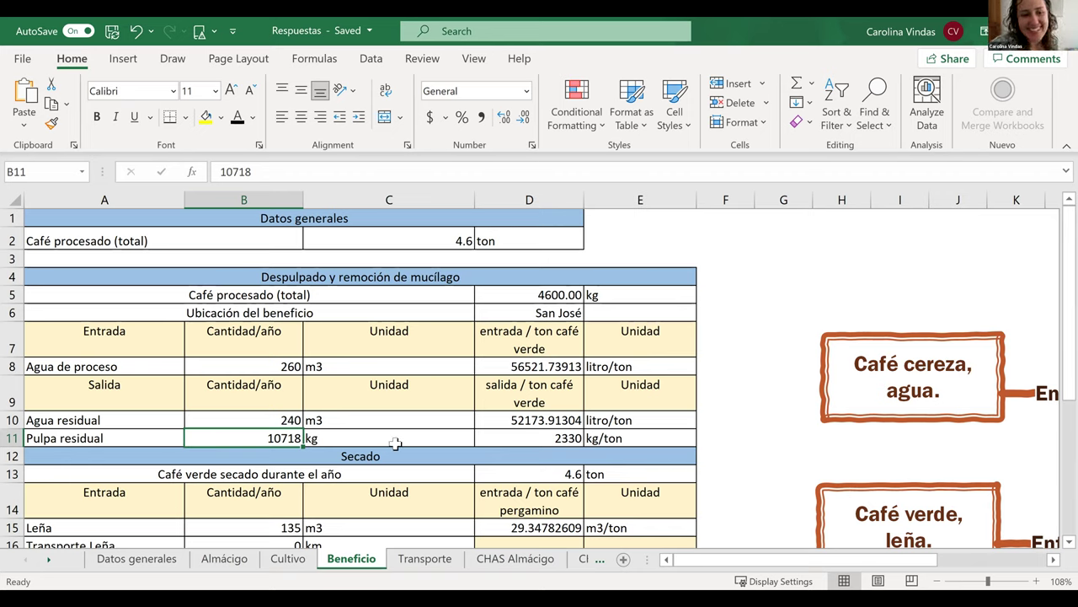
click(570, 458)
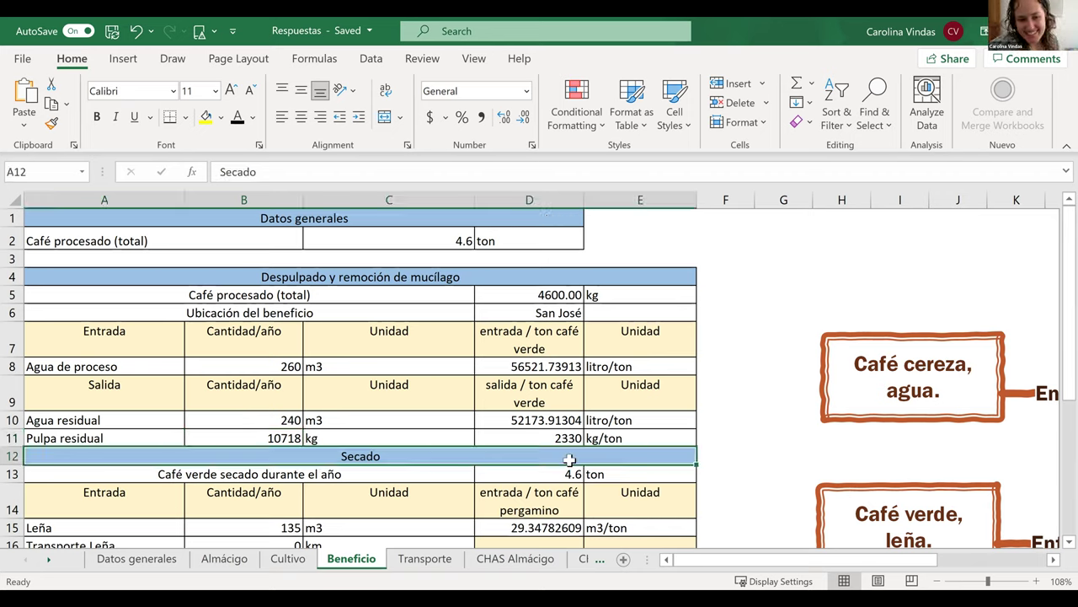
click(405, 438)
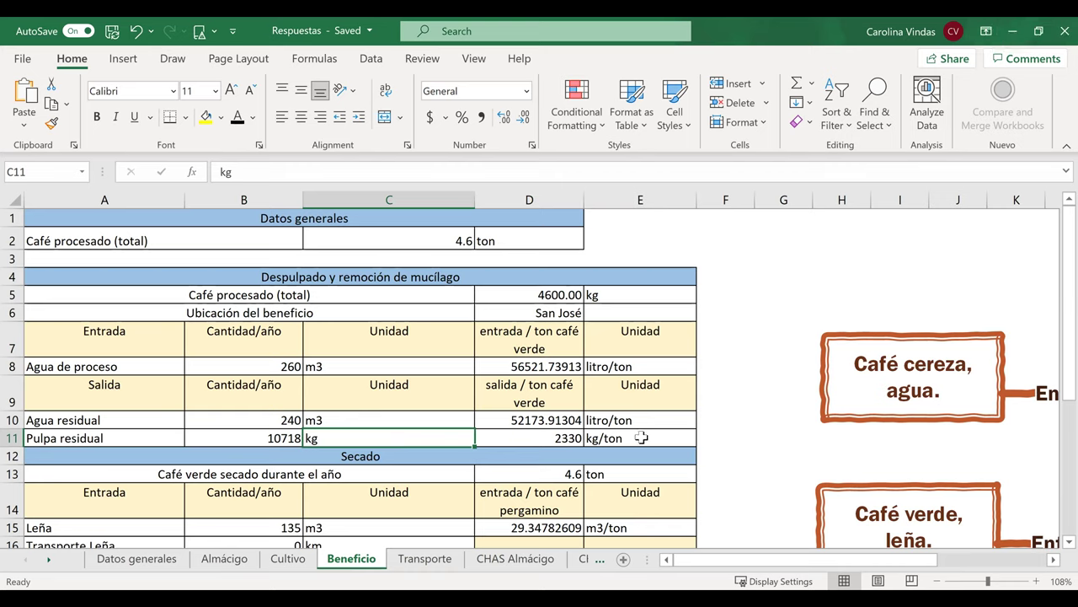
click(546, 442)
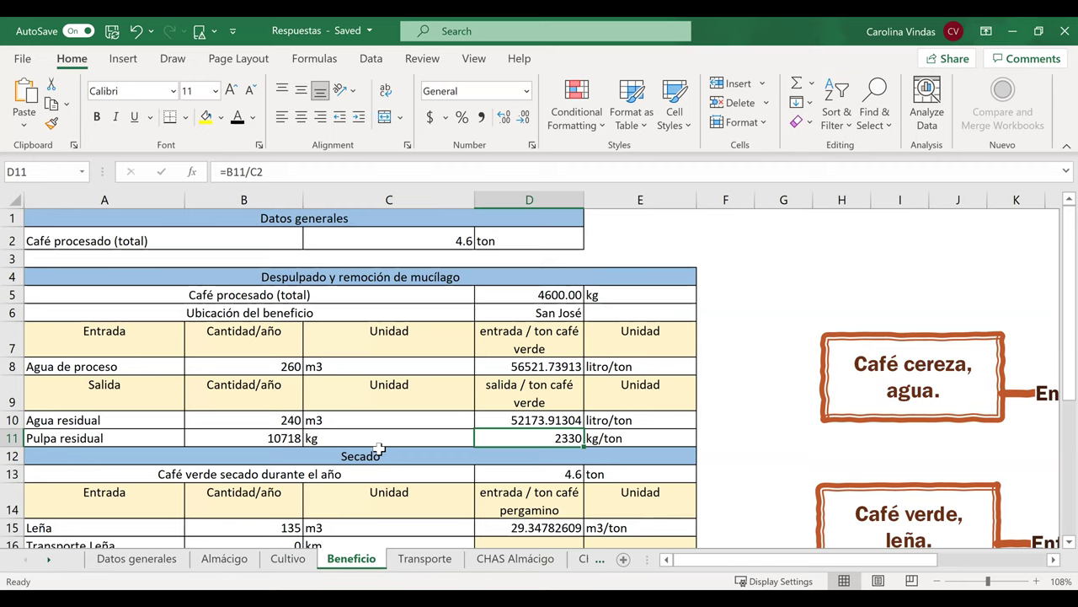
In the Secado section, examine the Leña quantity and trace the cells behind its input per ton of coffee.
scroll(379, 449, down, 1)
click(263, 509)
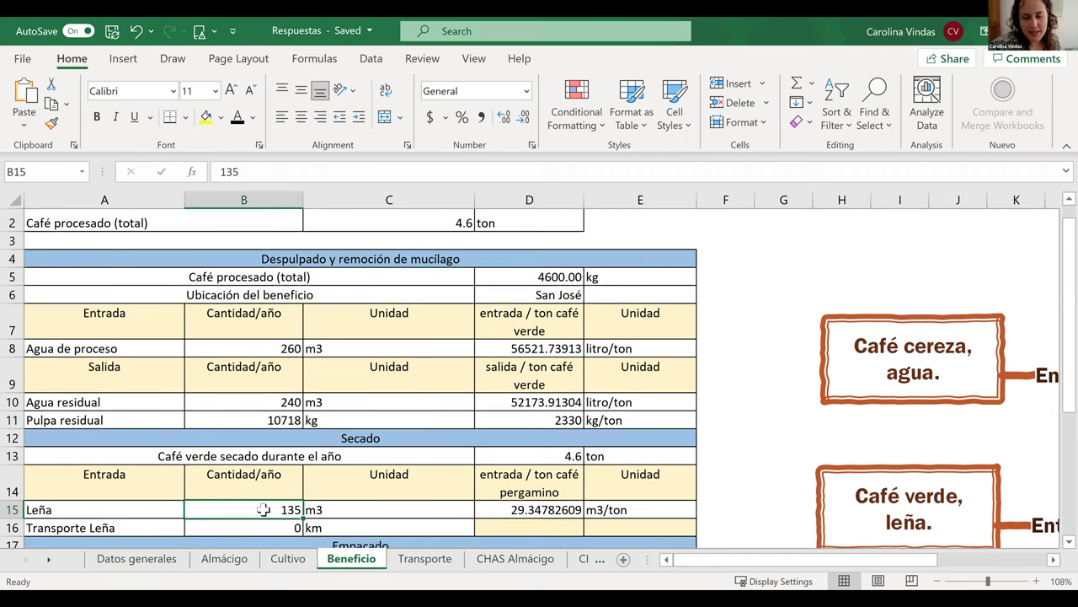
click(508, 516)
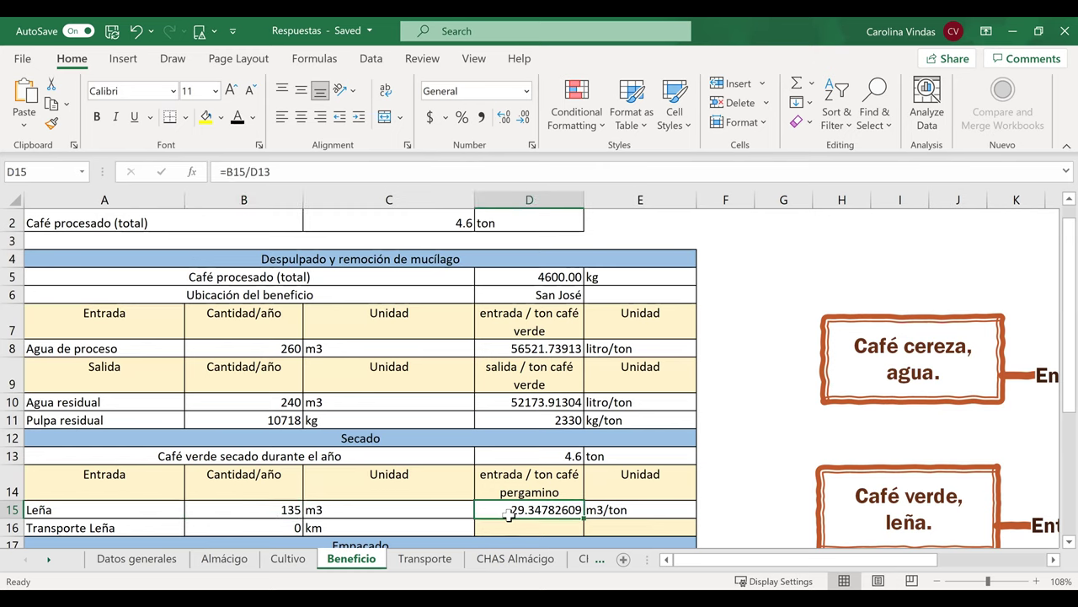
click(279, 176)
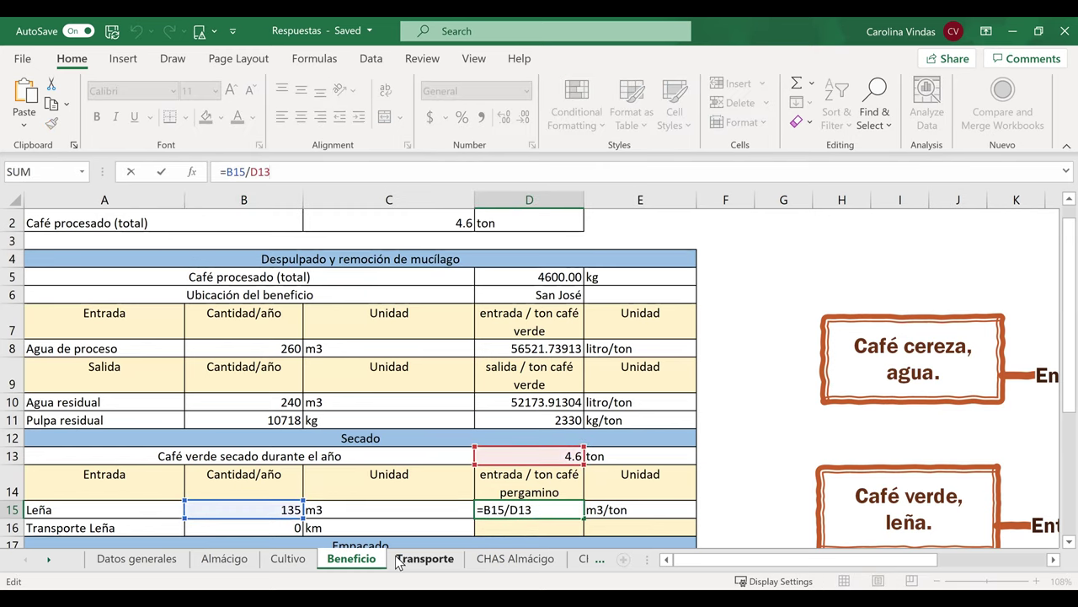
key(ctrl+Return)
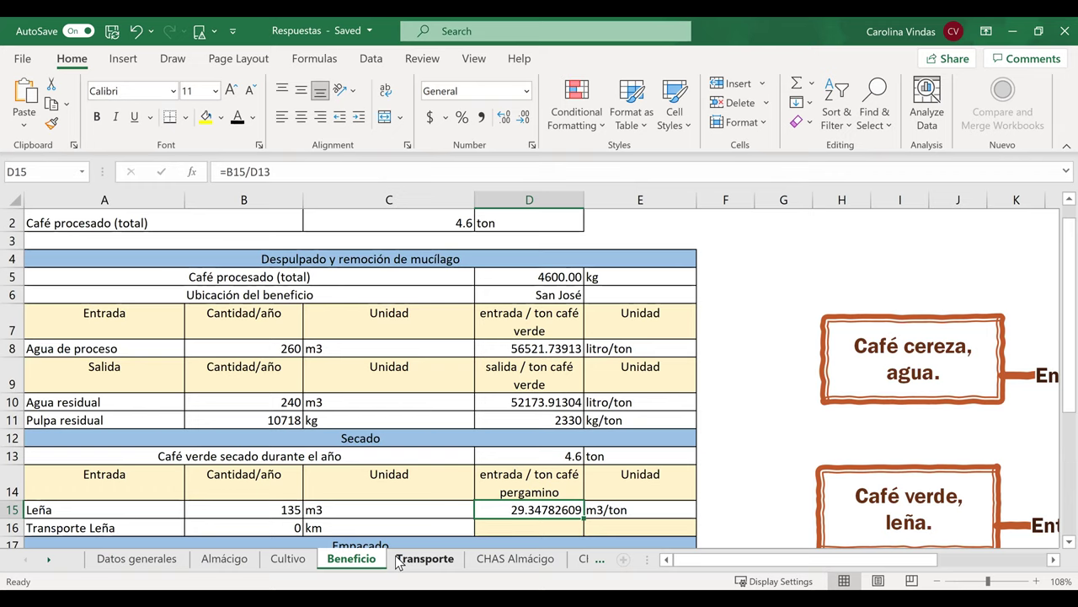
click(286, 175)
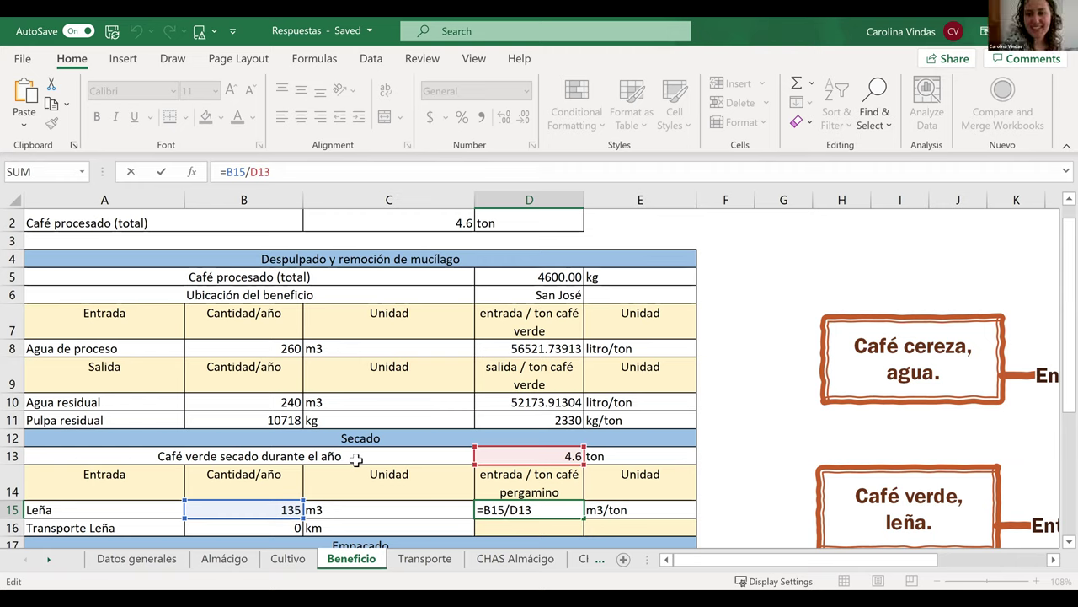
key(ctrl+Return)
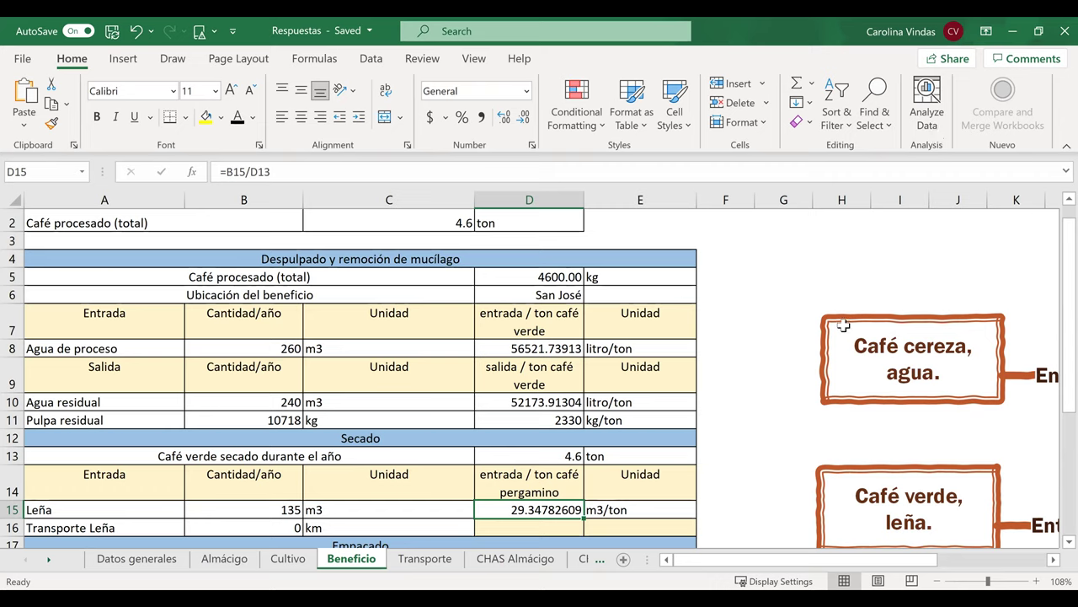
Switch from the answers workbook to the Beneficio slide describing the Secado and Empacado stages.
click(594, 125)
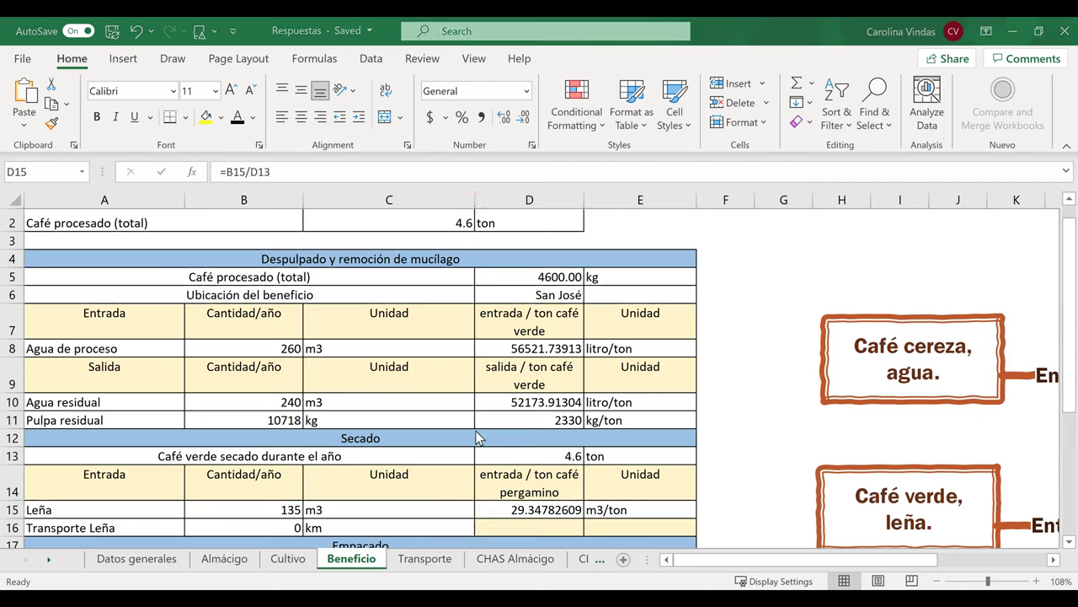
click(307, 466)
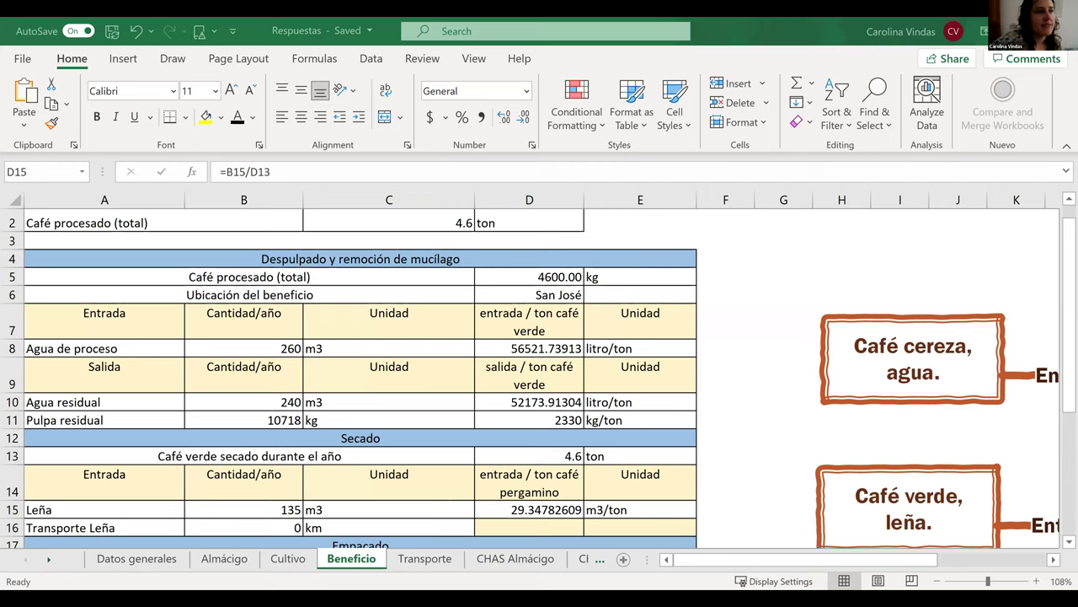
key(alt+Tab)
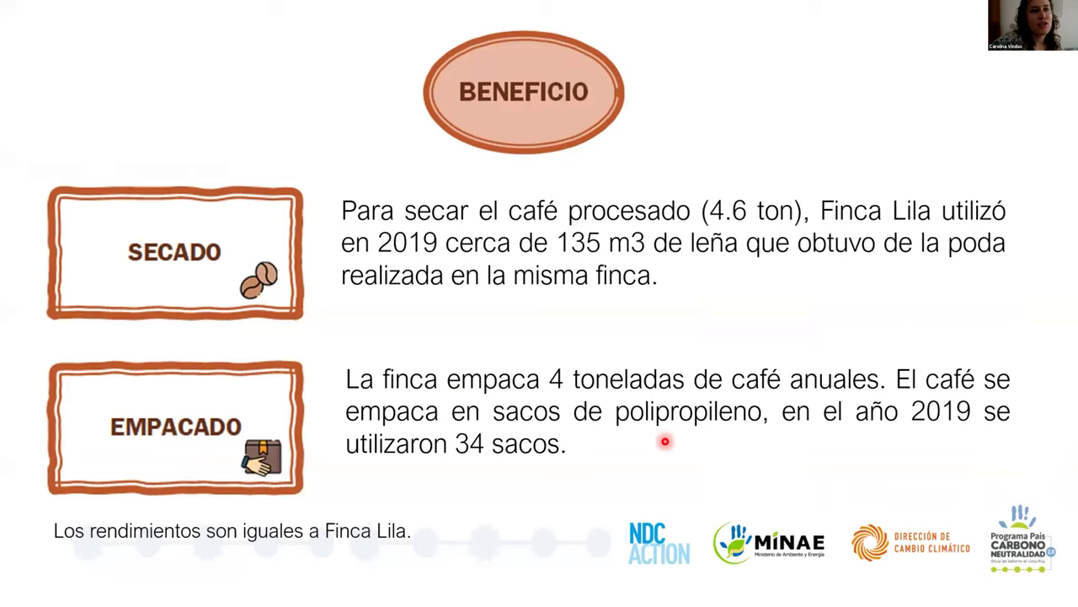
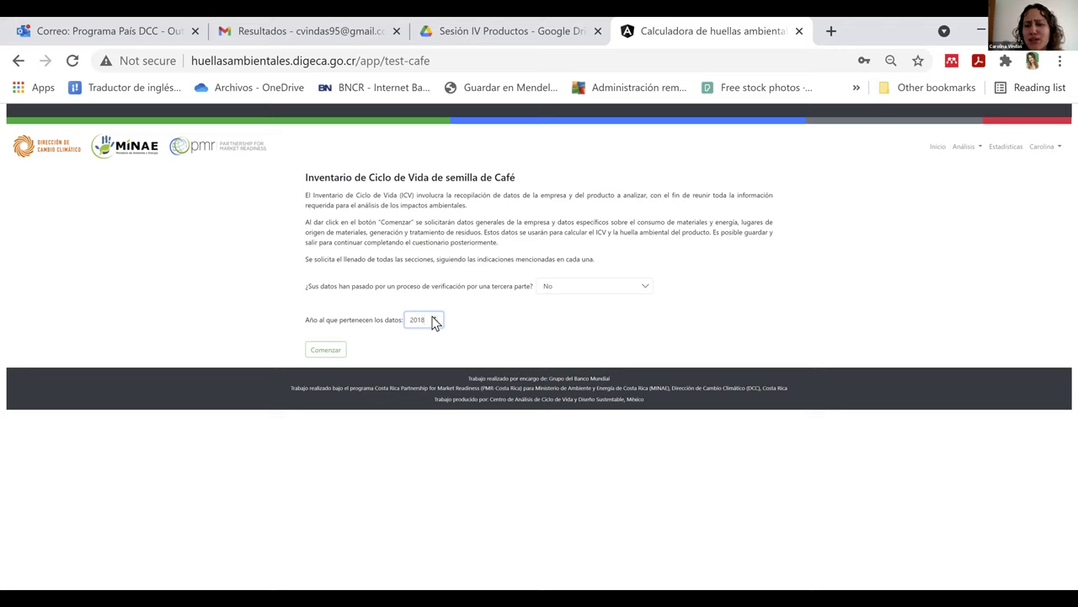
In the environmental footprint calculator, set the year of the coffee seed inventory data to 2019.
click(434, 318)
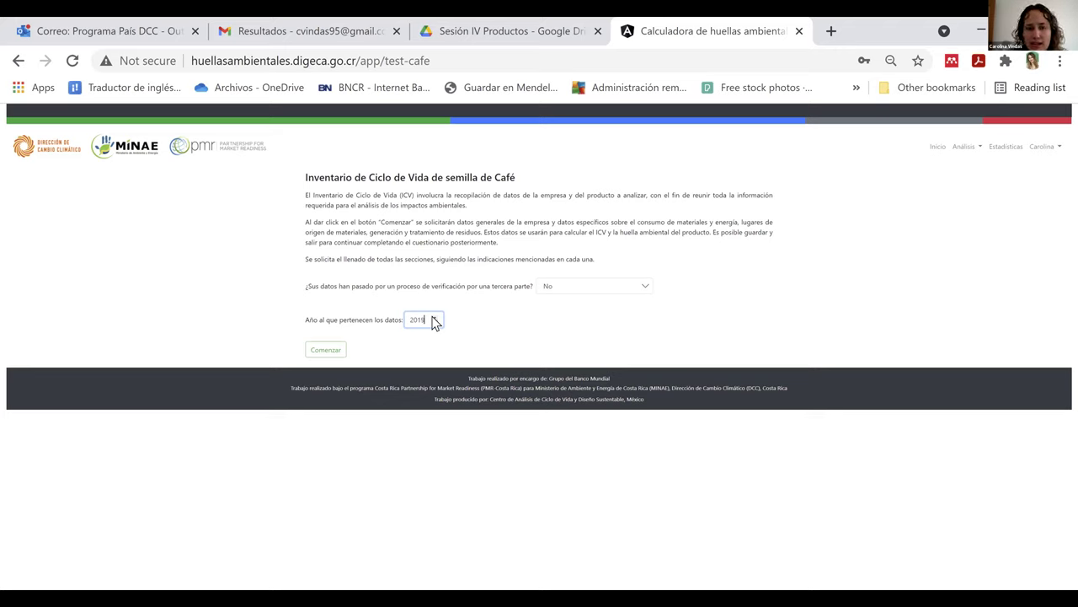
click(530, 338)
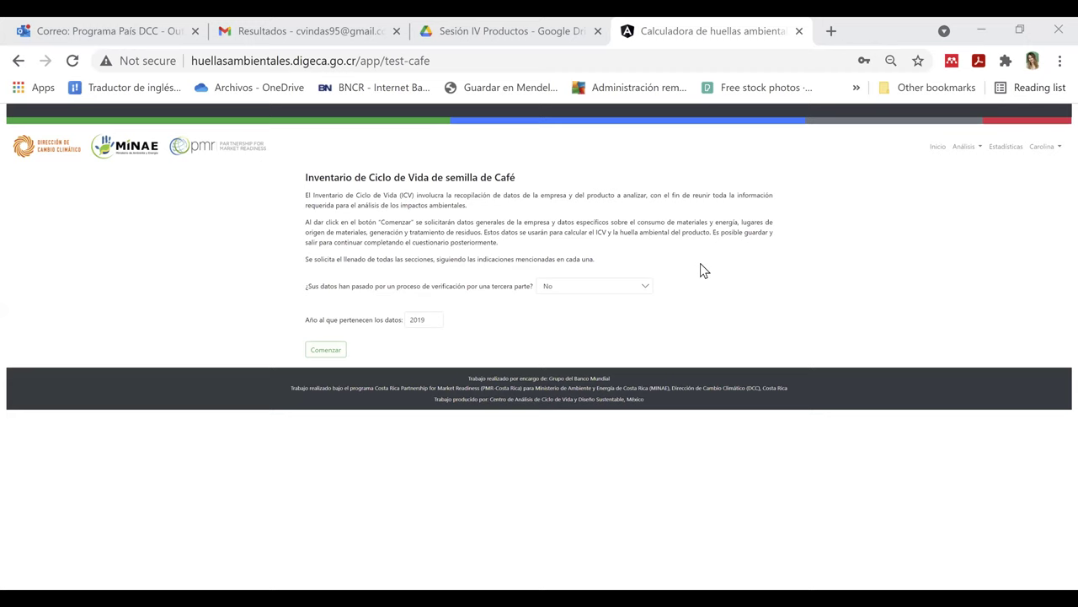
Enlarge the coffee inventory start page and show it in full screen.
scroll(518, 341, up, 5)
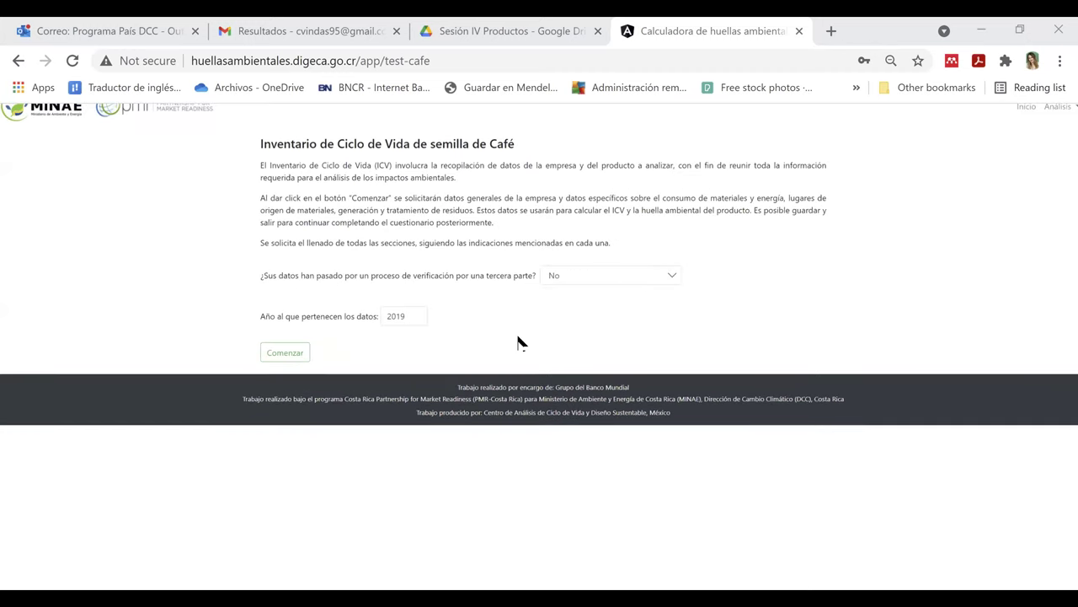
scroll(518, 341, up, 1)
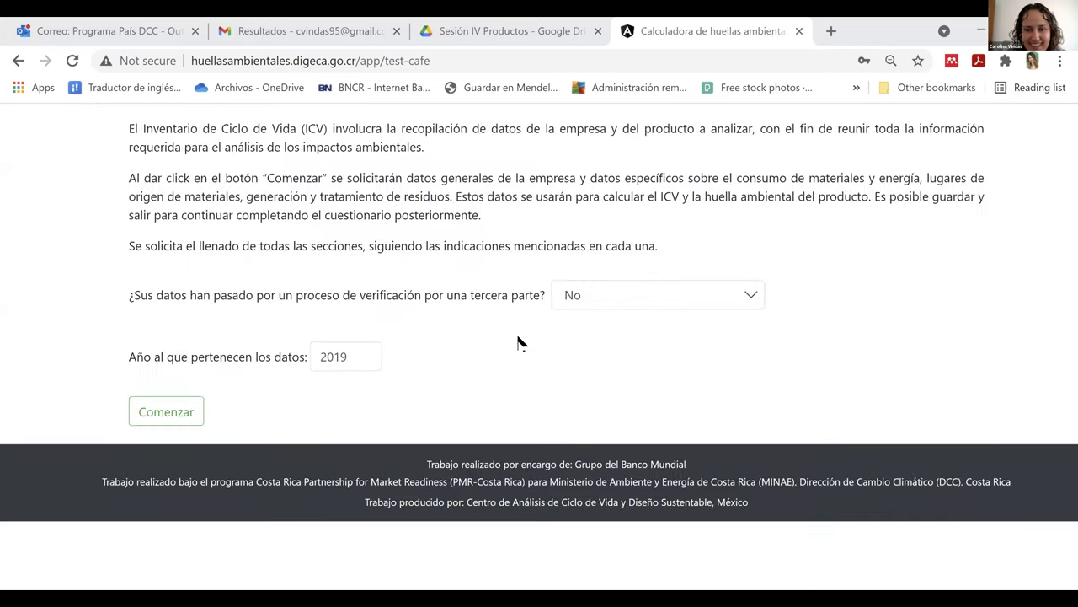
scroll(518, 341, up, 2)
scroll(519, 341, down, 1)
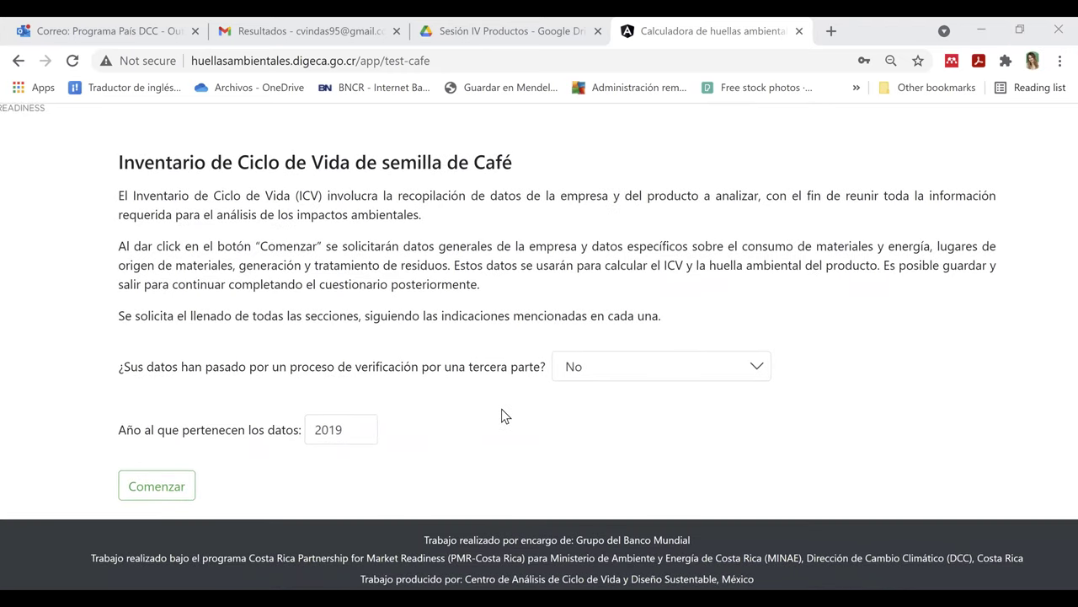
key(ctrl+minus)
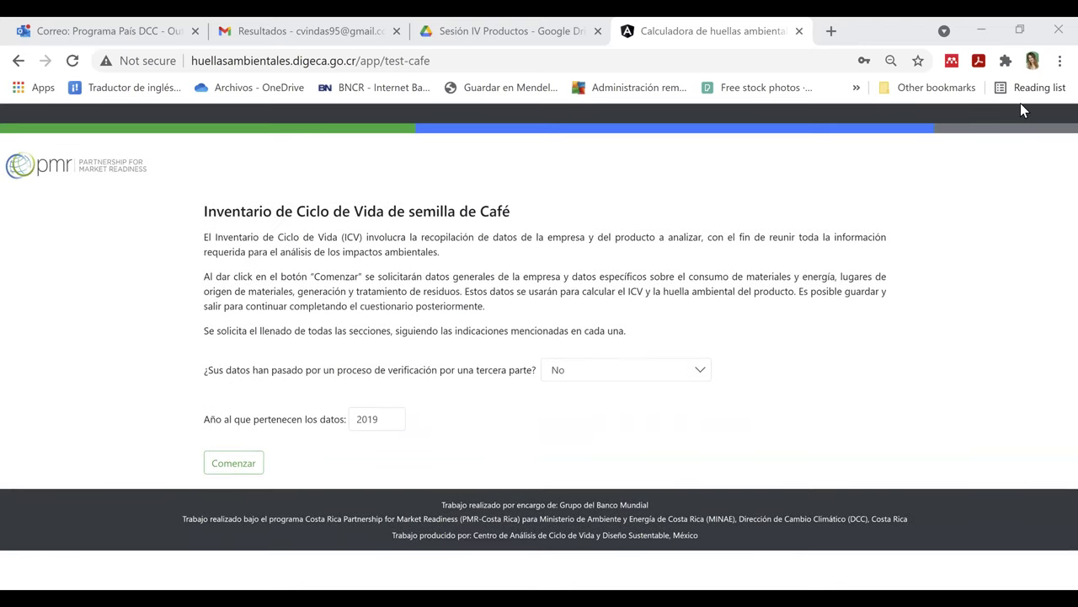
click(1060, 61)
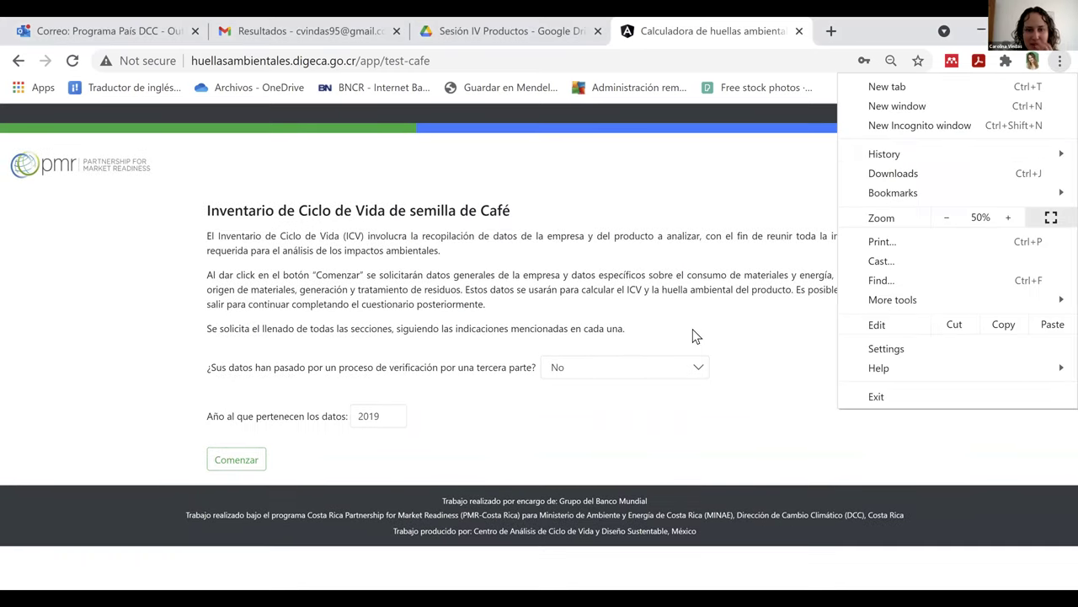
key(F11)
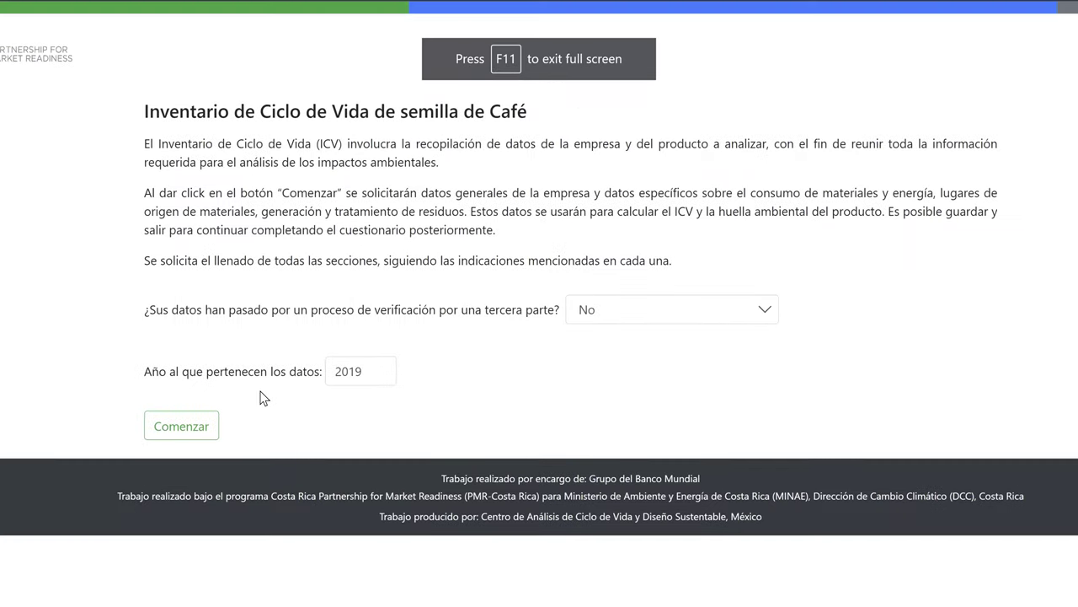
Start the coffee life cycle inventory questionnaire and dismiss its instructions for use.
click(193, 427)
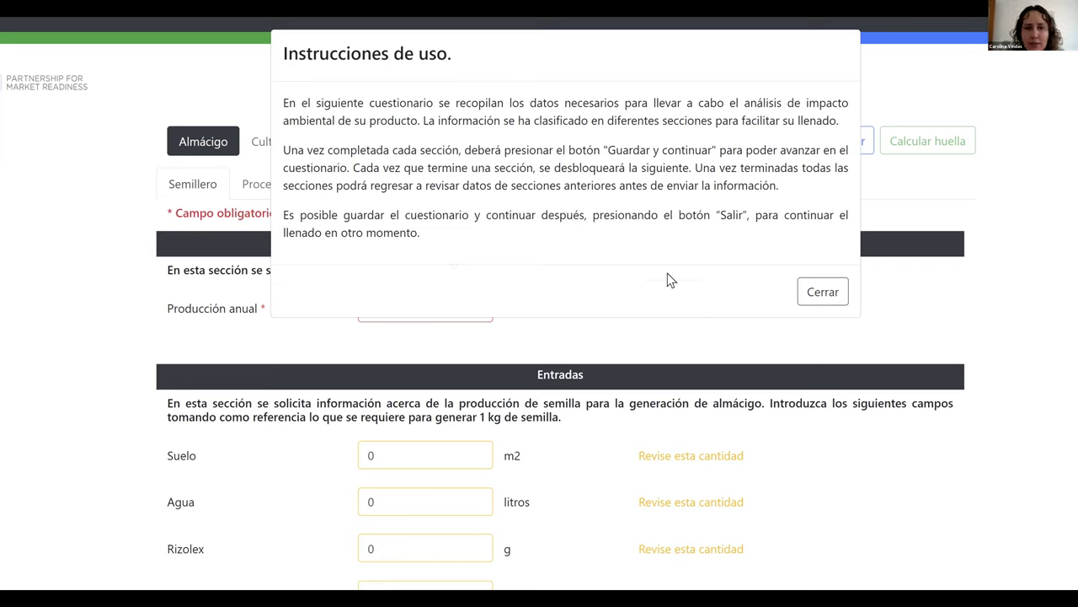
click(817, 294)
Examine the Semillero section of Almácigo, including its general data, required inputs, units and the neighbouring sections.
scroll(105, 389, down, 2)
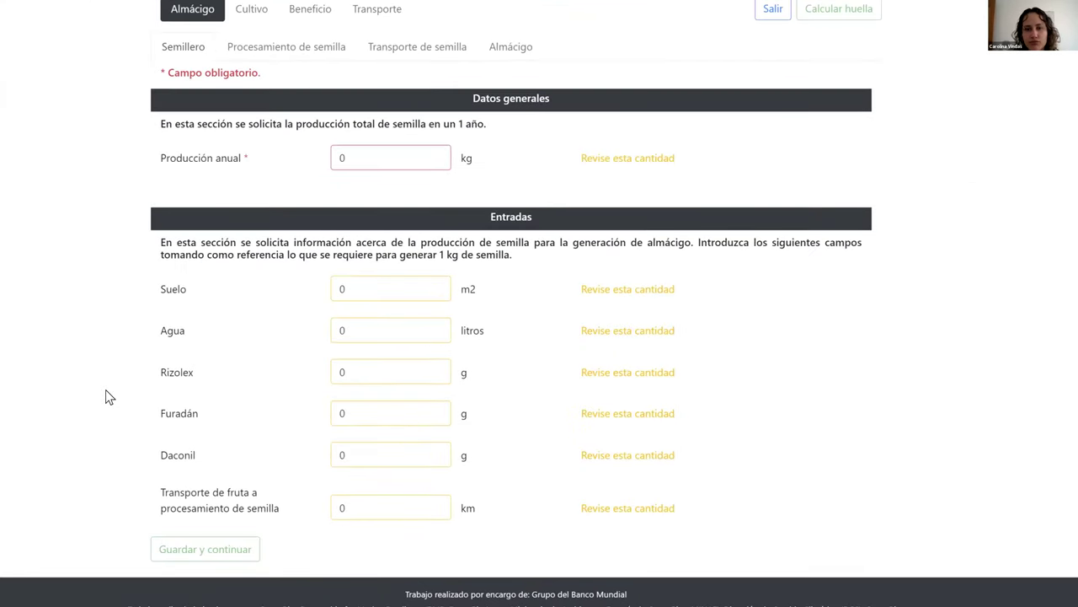
scroll(105, 396, up, 2)
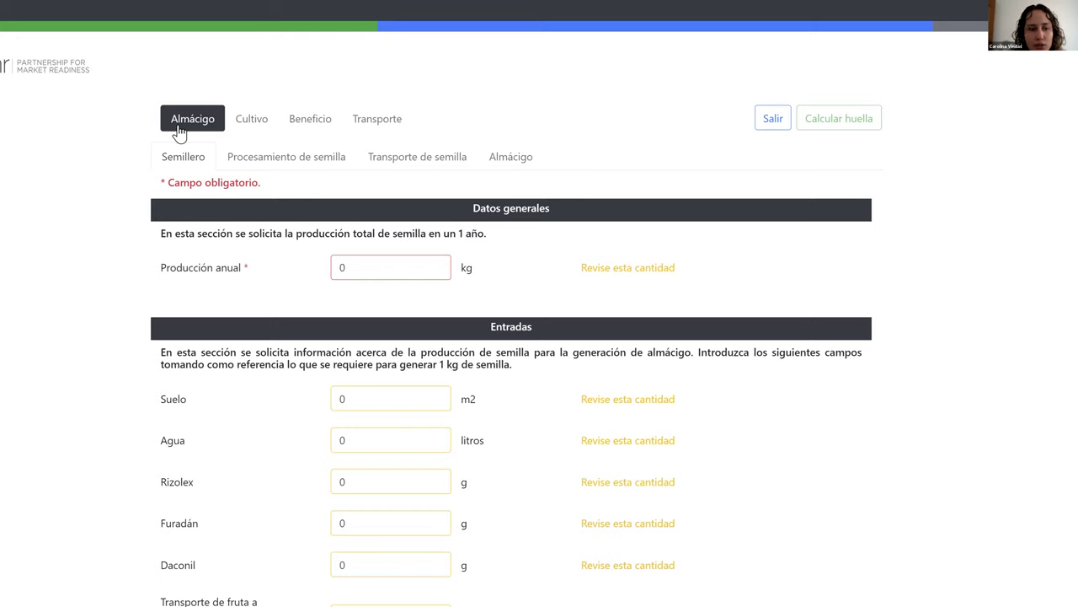
scroll(152, 426, down, 3)
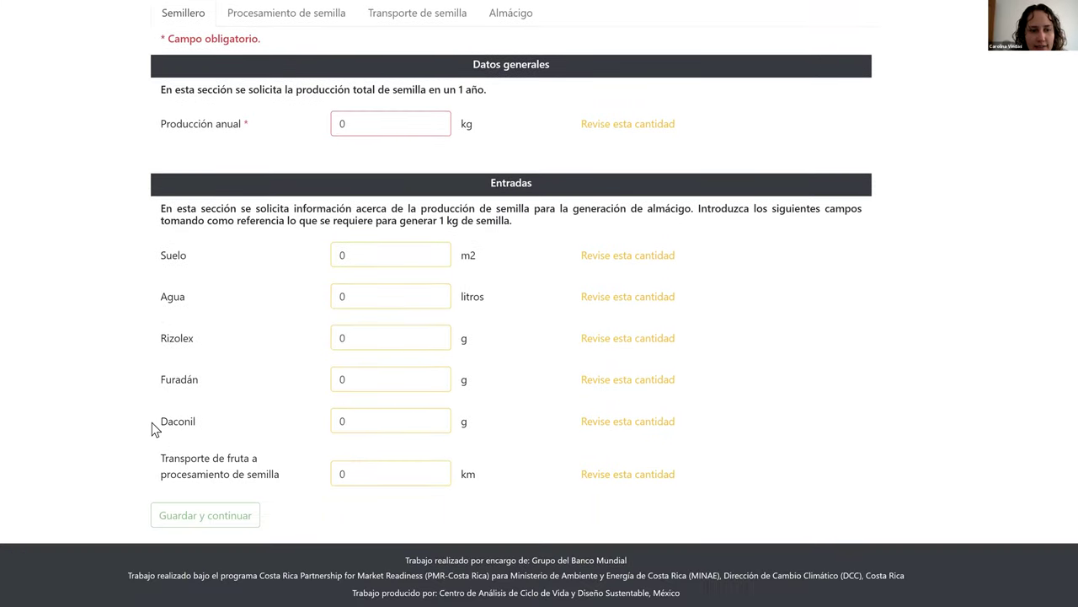
scroll(152, 422, down, 1)
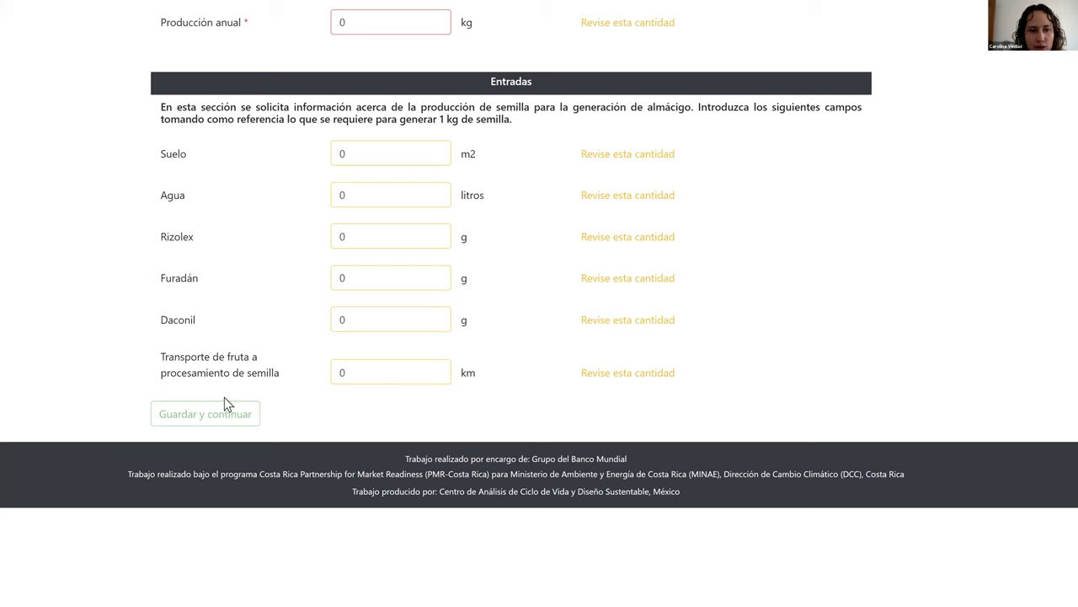
scroll(276, 257, up, 1)
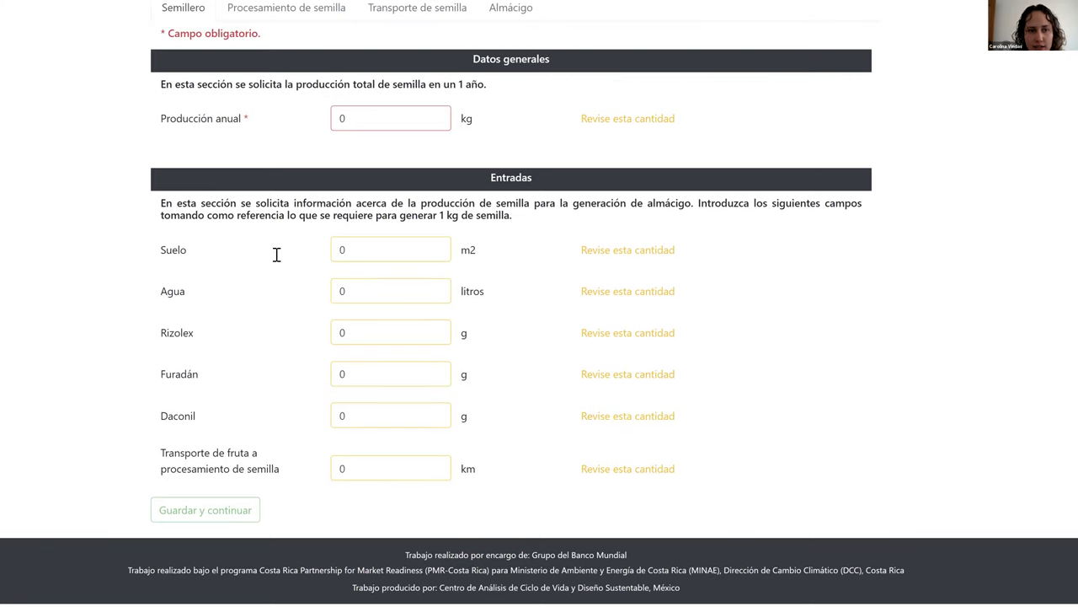
scroll(276, 255, up, 2)
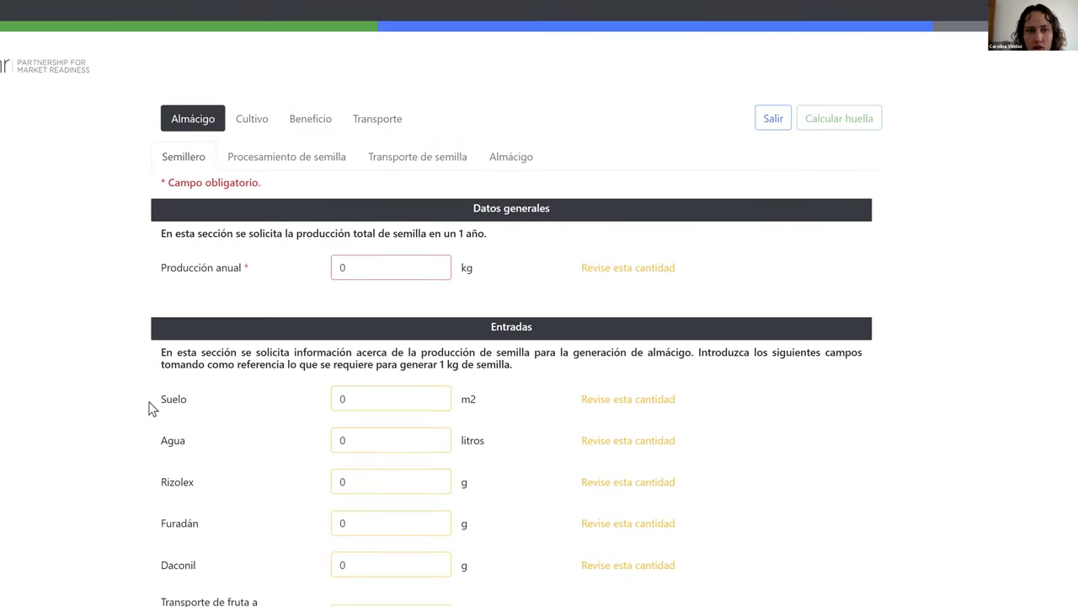
scroll(132, 362, down, 3)
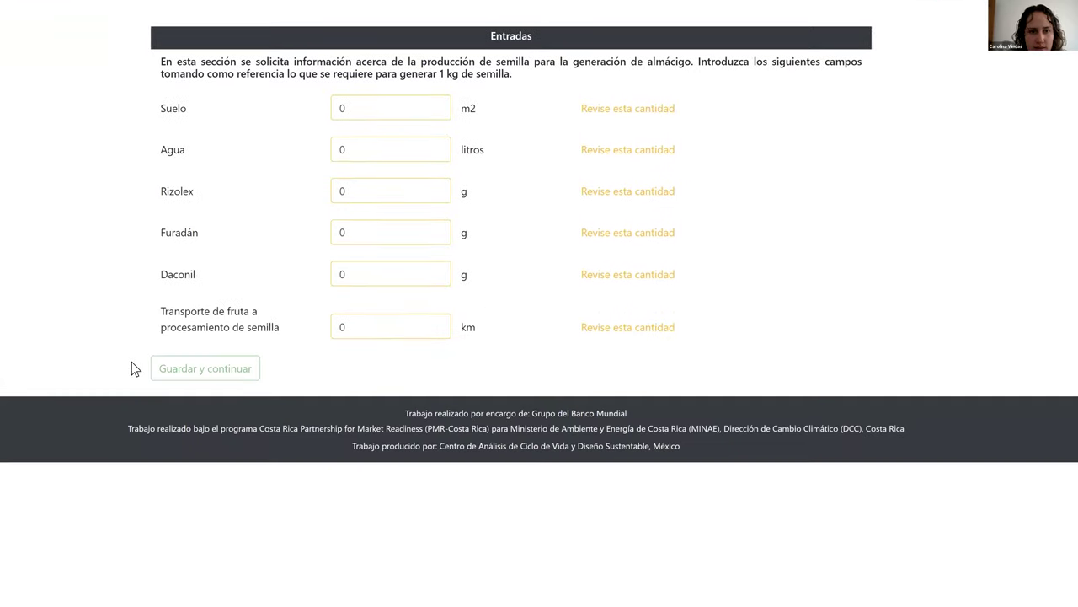
scroll(132, 362, up, 3)
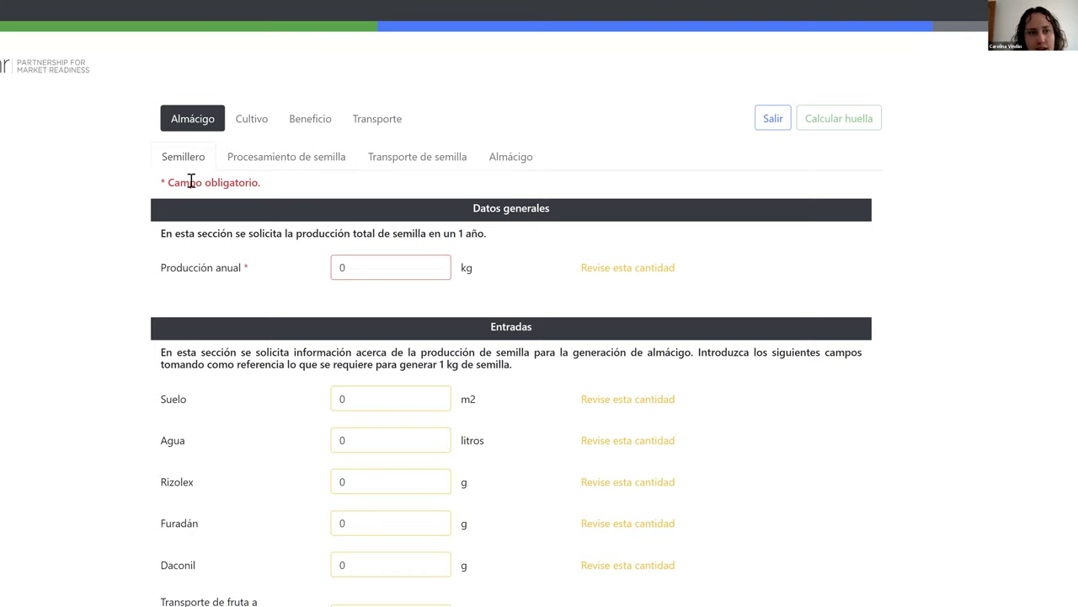
scroll(225, 291, down, 1)
scroll(225, 295, up, 1)
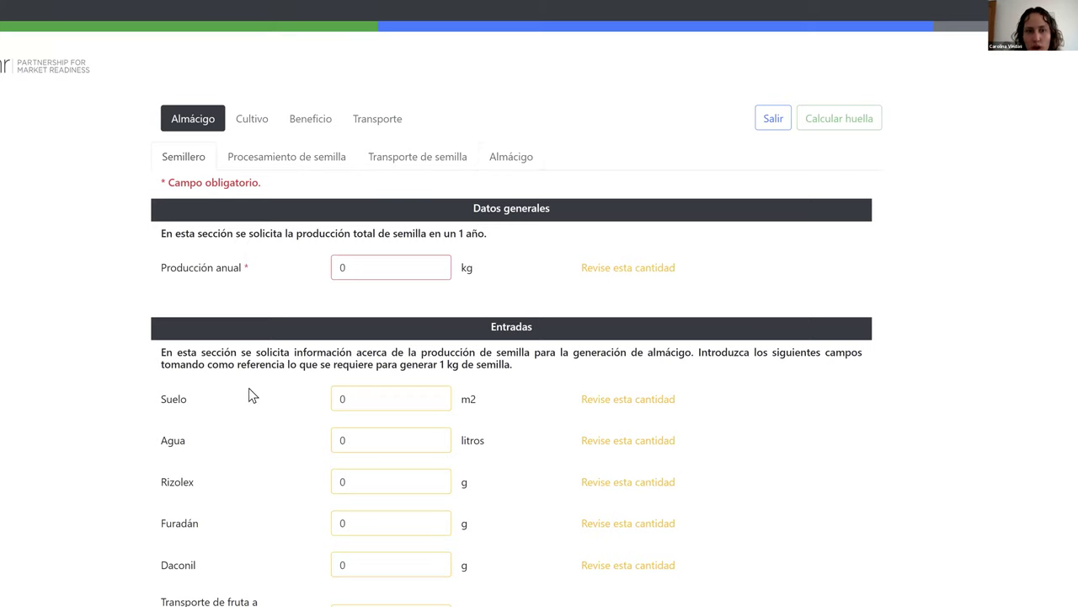
scroll(249, 392, down, 3)
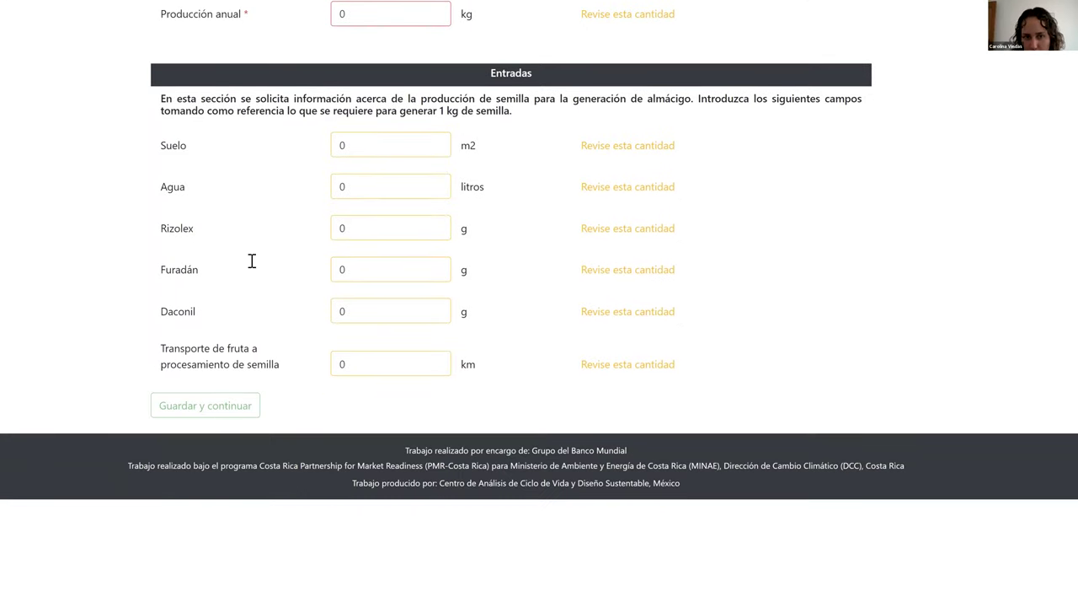
scroll(251, 261, up, 3)
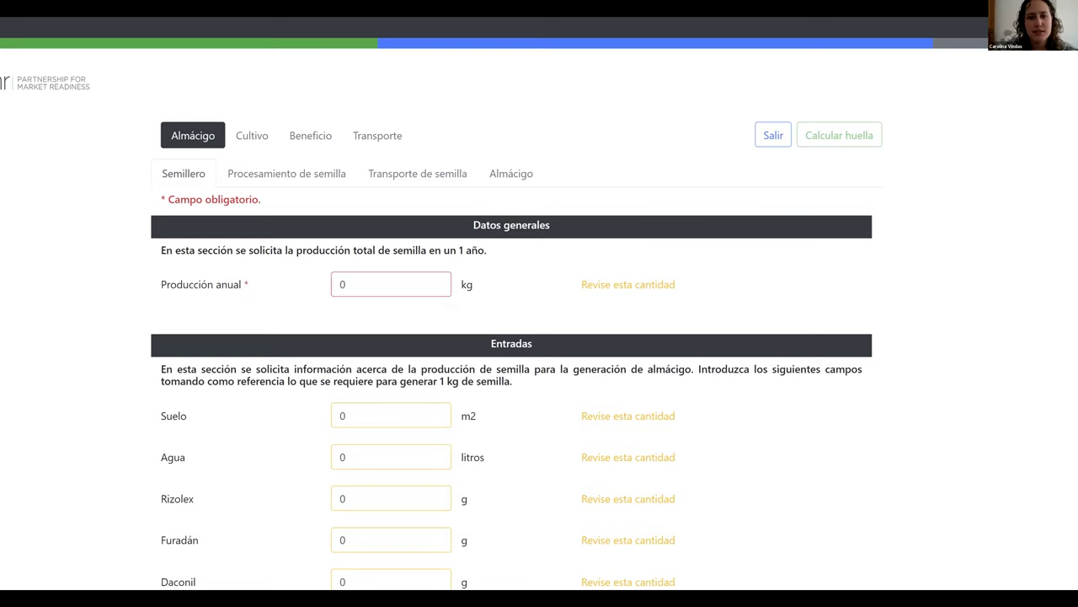
Enter 5600 kg as the Producción anual in the general data of the Semillero section.
click(362, 294)
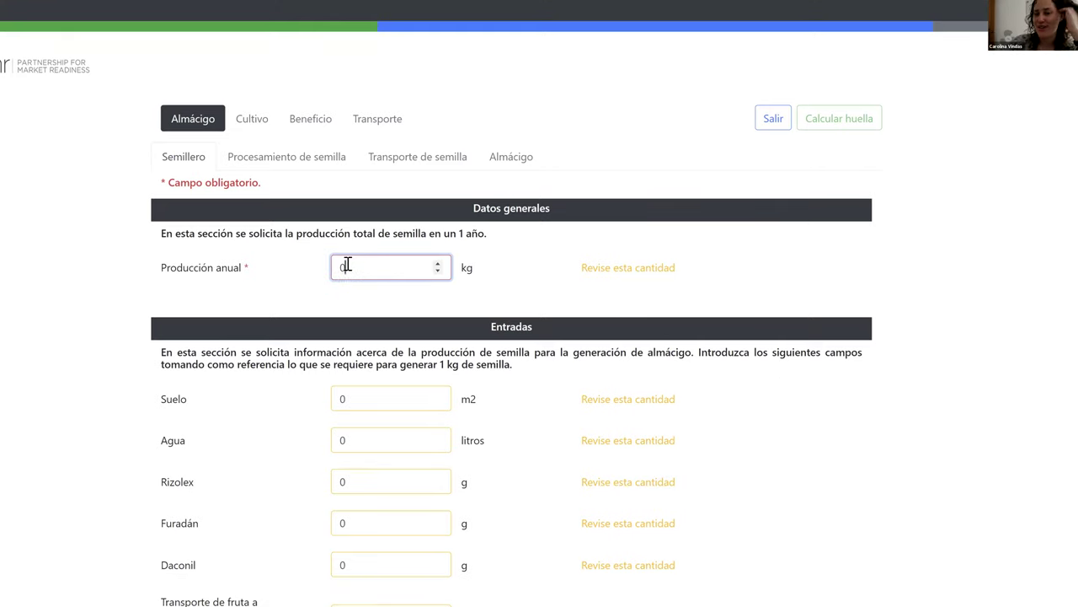
key(BackSpace)
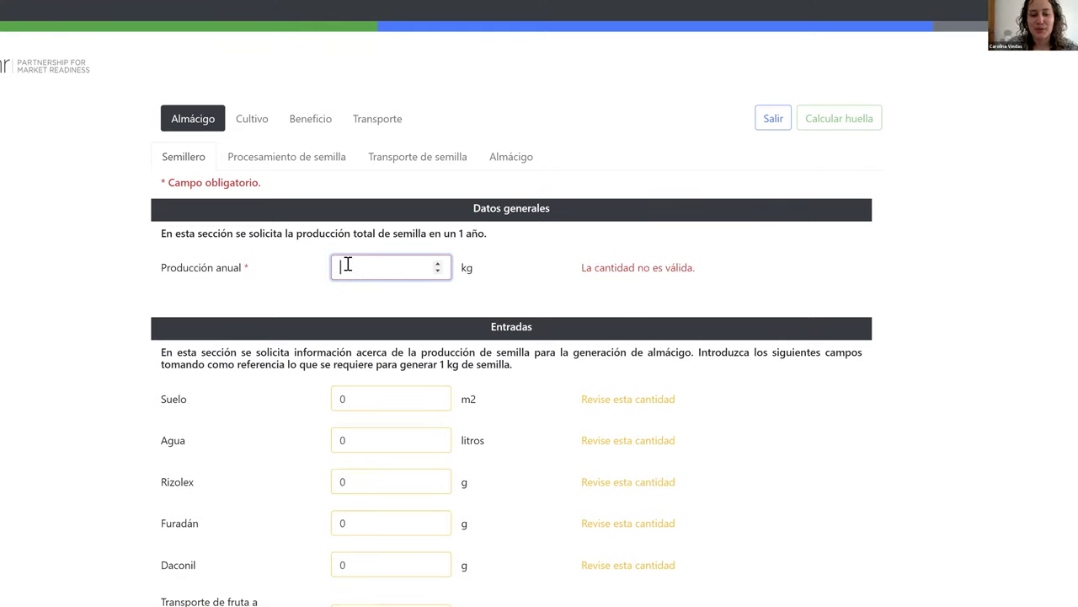
text(500)
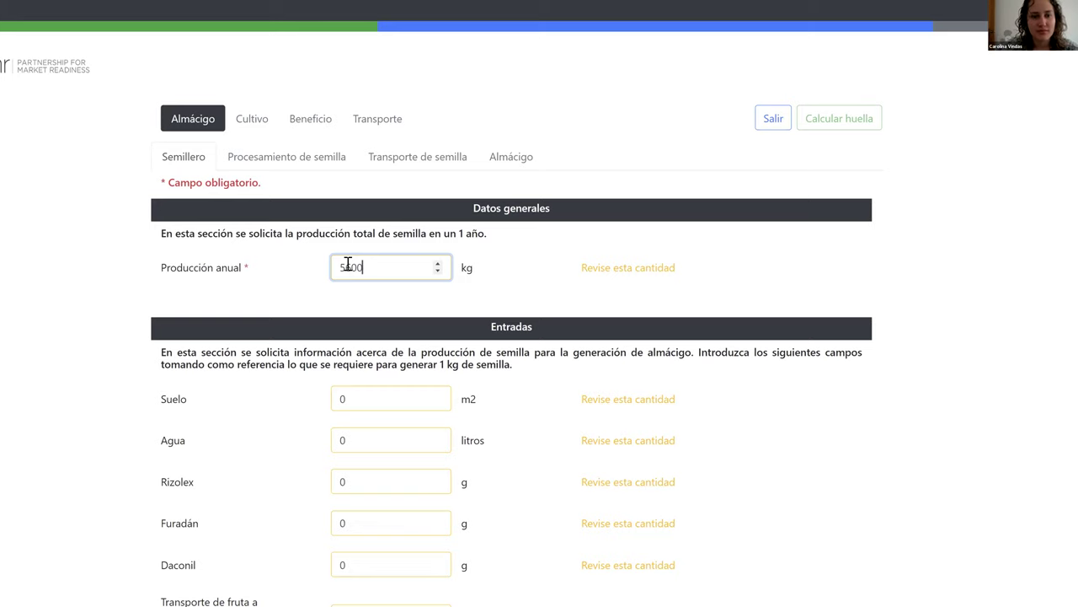
Set the Suelo input to 0.001785714 m2 per kg of seed.
click(344, 399)
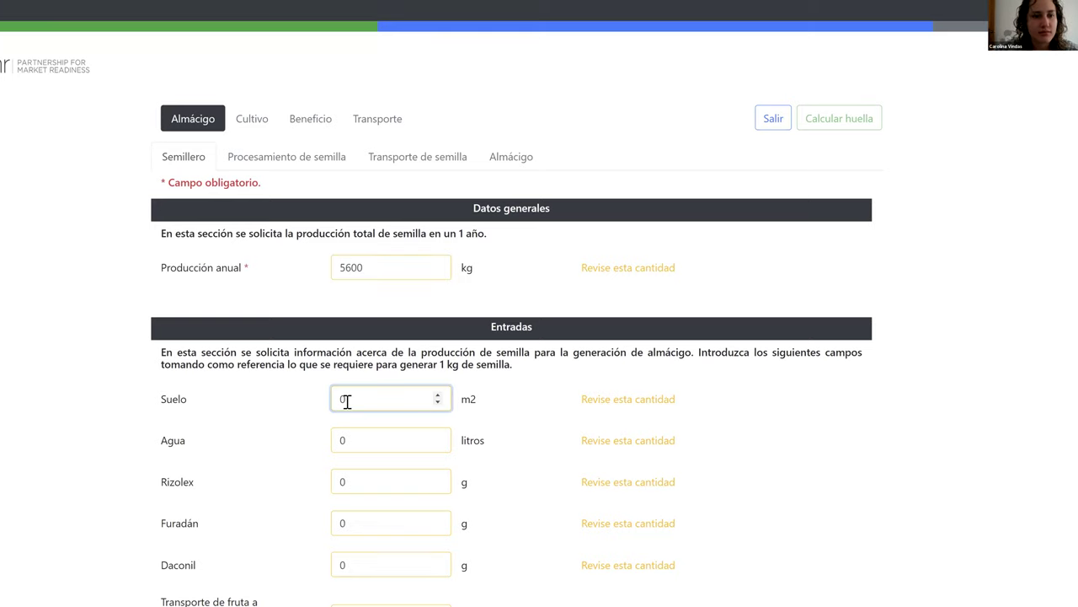
scroll(346, 401, down, 1)
scroll(347, 401, down, 1)
scroll(380, 190, up, 1)
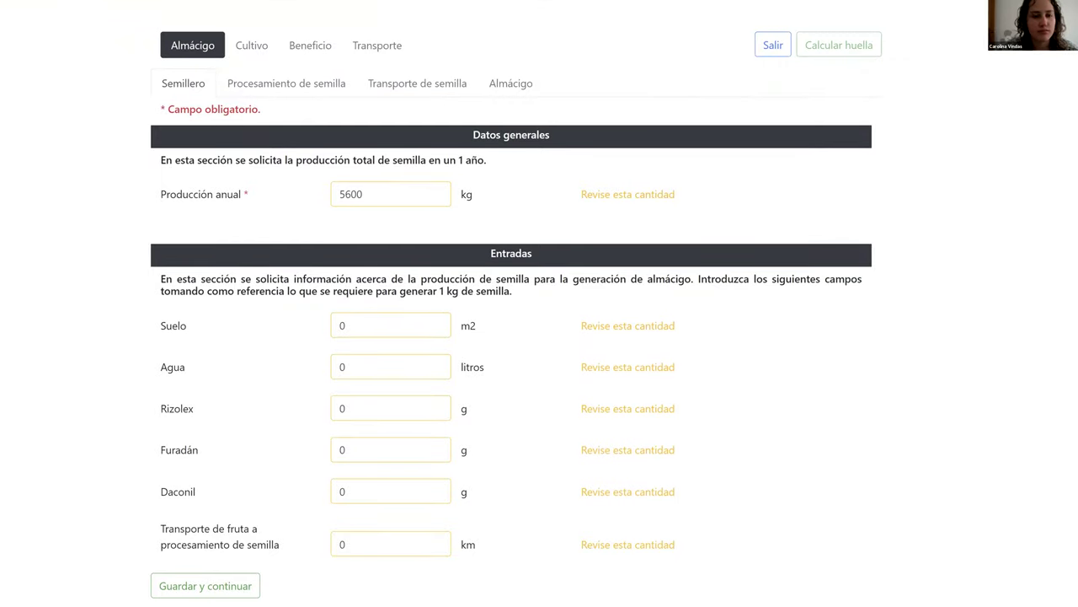
click(352, 330)
text(0.001785714)
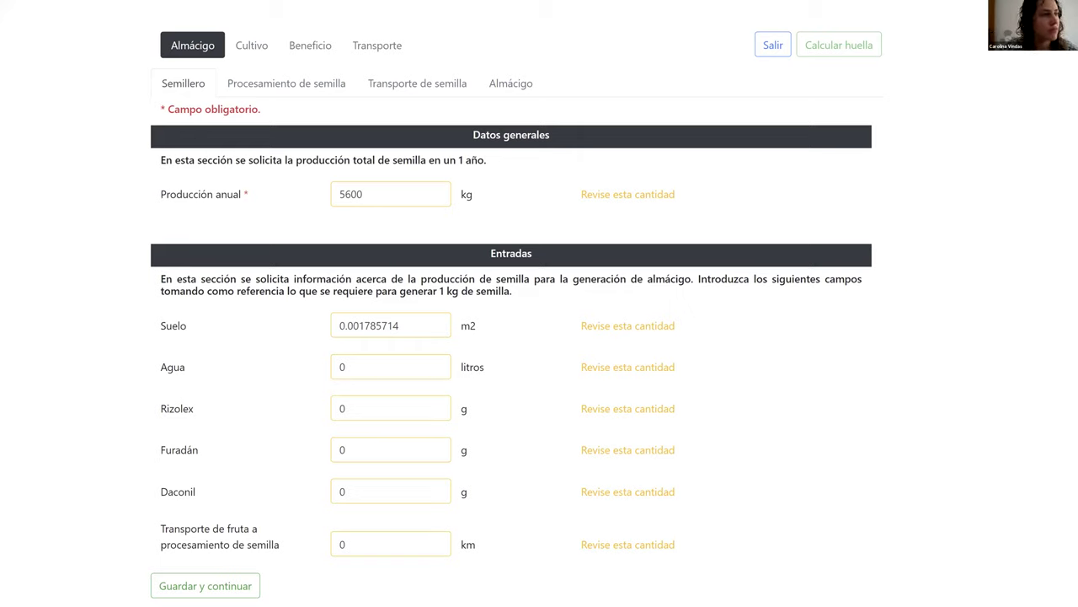
Set the Rizolex input to 2.142857143 g and the Agua input to 0.107142857 litros per kg of seed.
click(361, 419)
text(2.142857143)
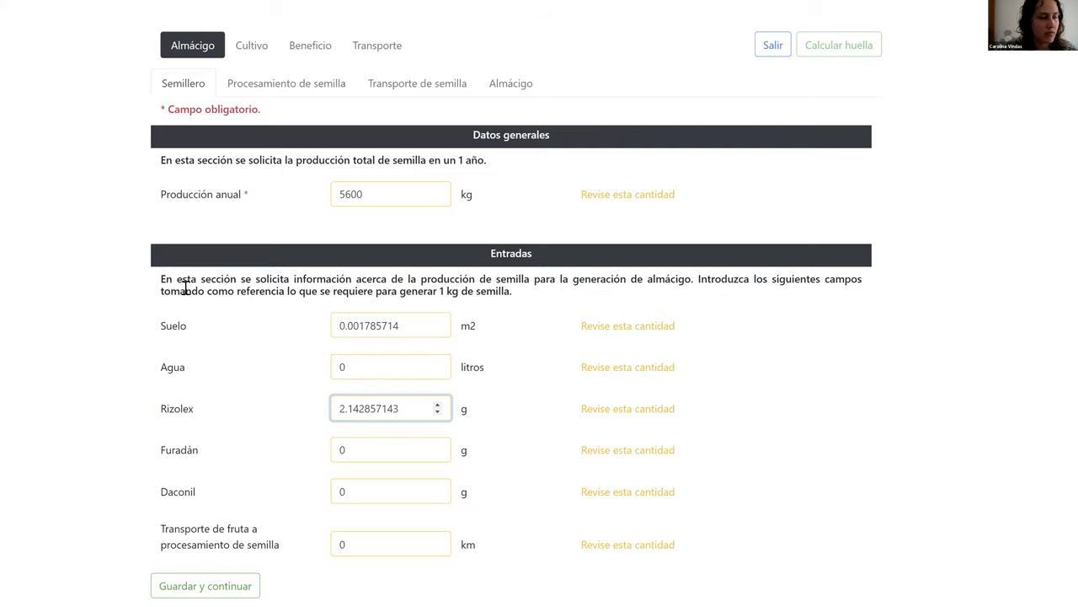
click(361, 363)
double_click(363, 363)
text(0.107142857)
scroll(133, 320, down, 3)
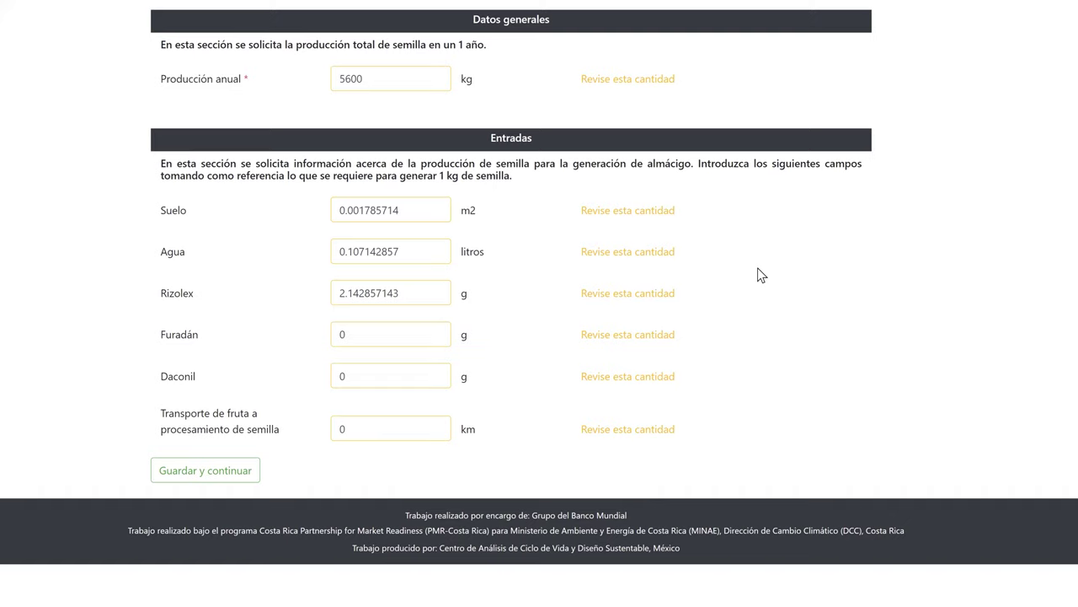
scroll(762, 275, up, 1)
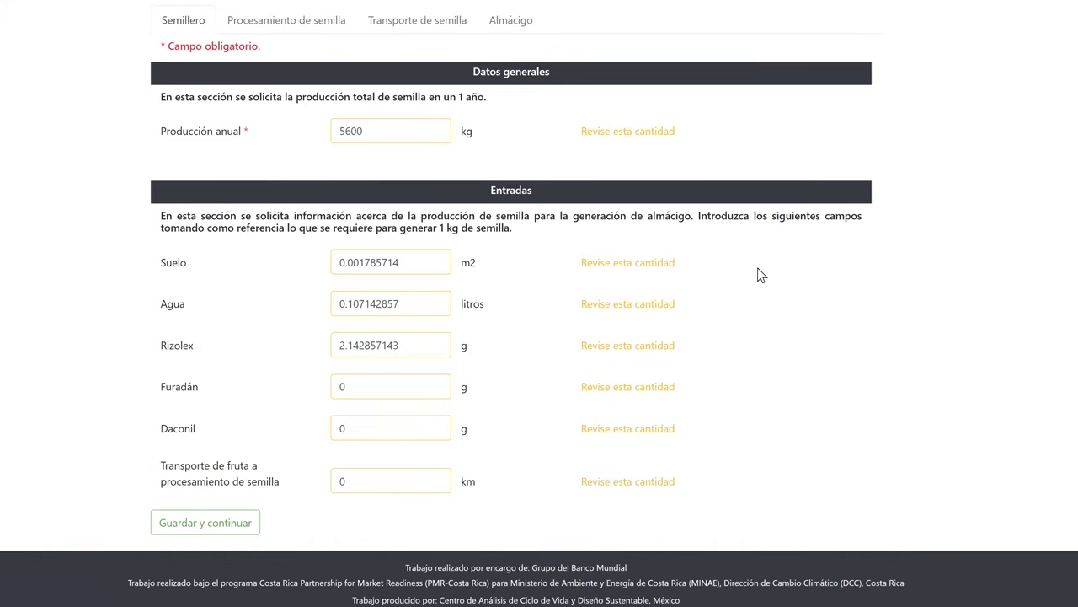
Review the Producción anual, Rizolex and Furadán fields and their units without changing the quantities.
click(408, 142)
click(349, 343)
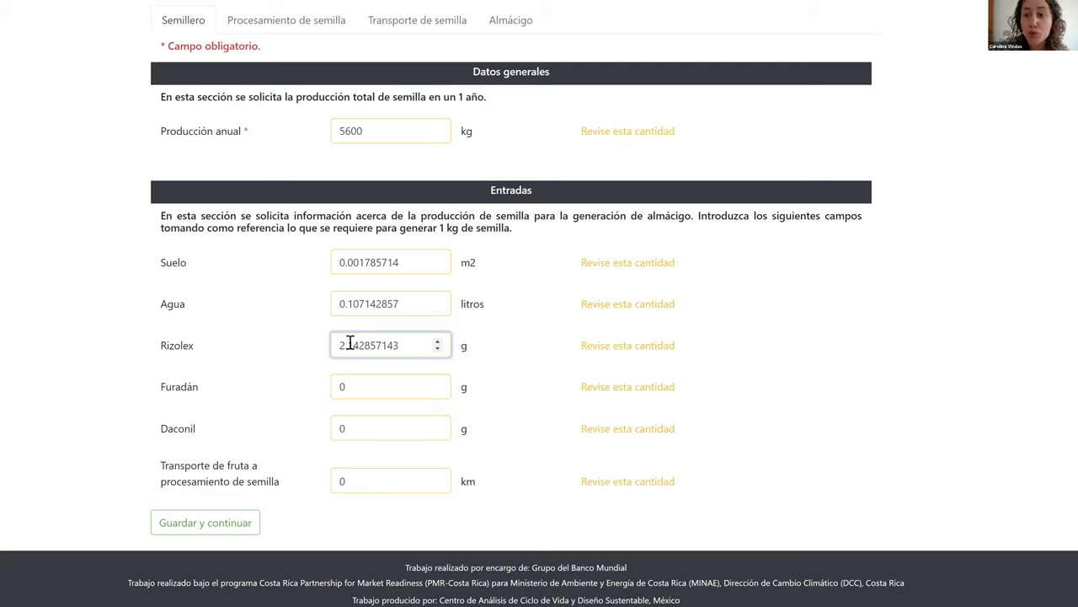
click(368, 386)
click(348, 344)
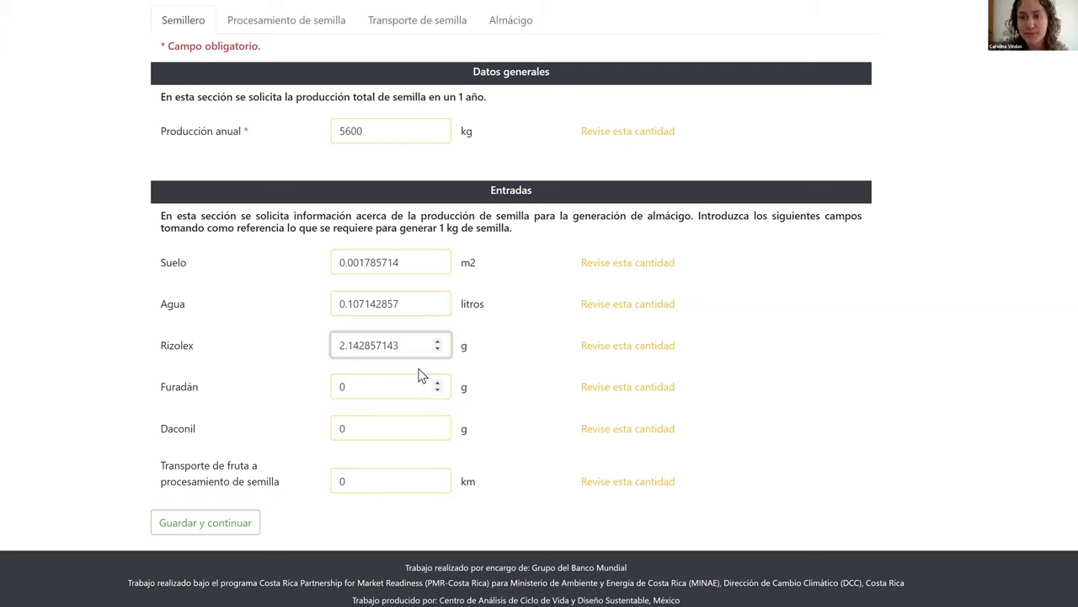
click(375, 386)
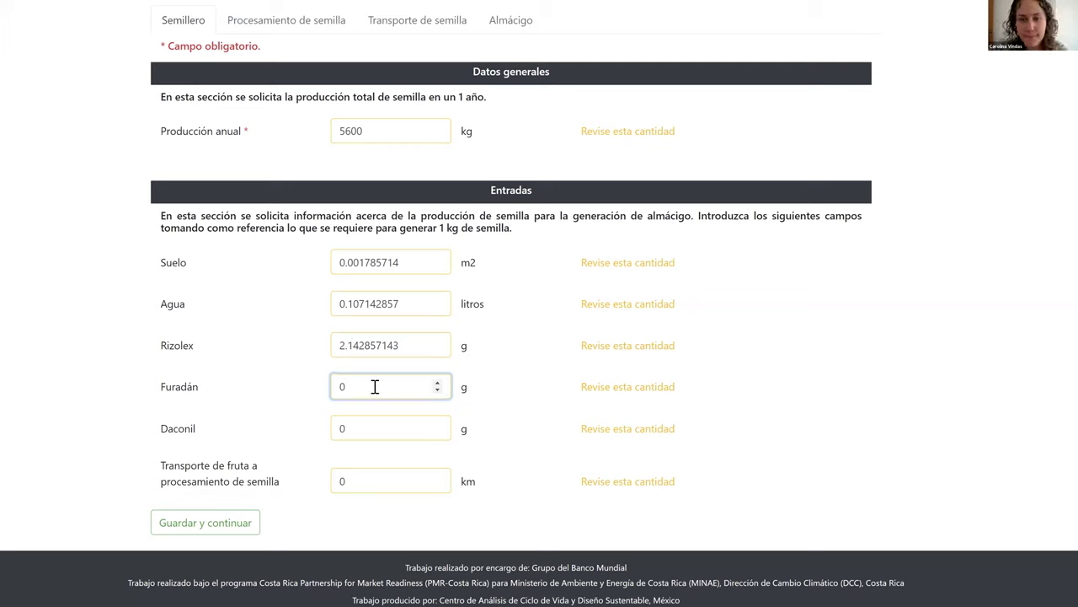
click(520, 549)
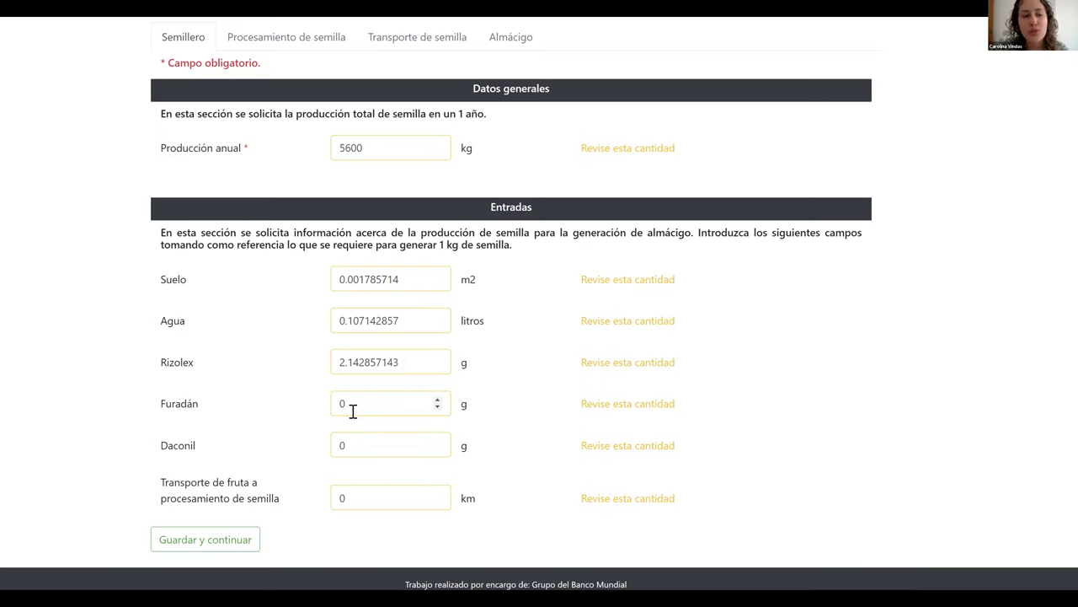
scroll(374, 494, down, 1)
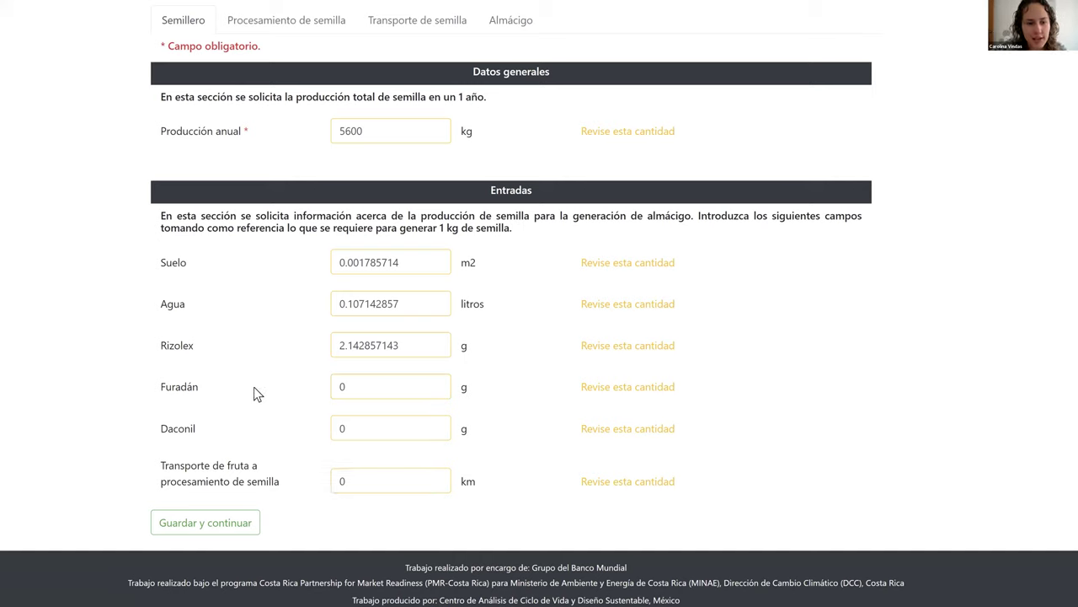
click(368, 481)
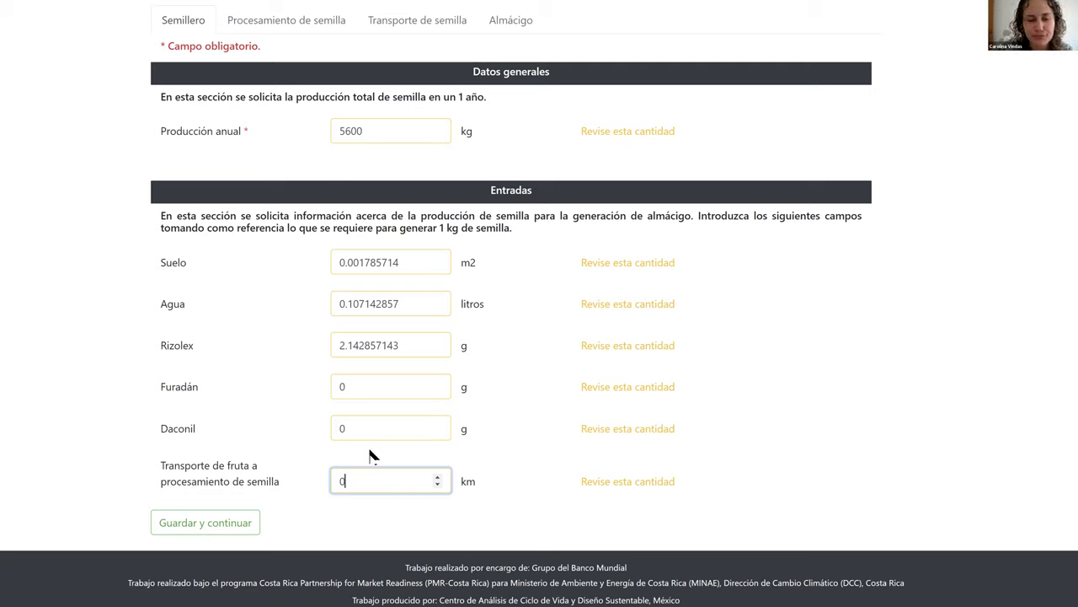
Set the Daconil input of the Semillero section to 4.464285714 g per kg of seed.
click(351, 426)
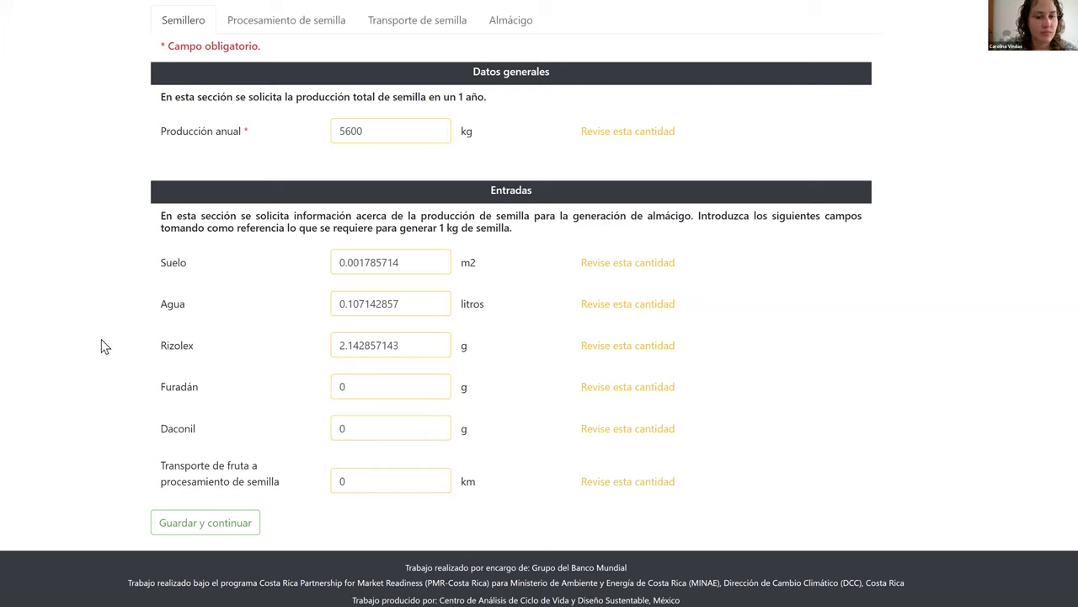
click(368, 429)
key(ctrl+a)
text(4.464285714)
click(521, 360)
Check the entered Semillero quantities and save the section's data.
scroll(522, 360, up, 1)
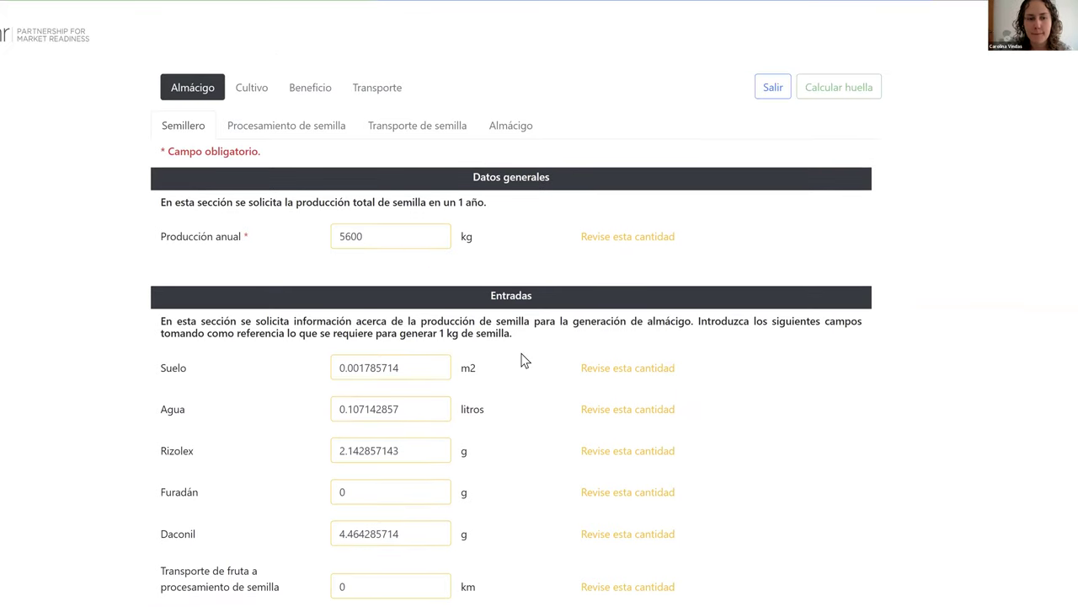
scroll(521, 359, down, 1)
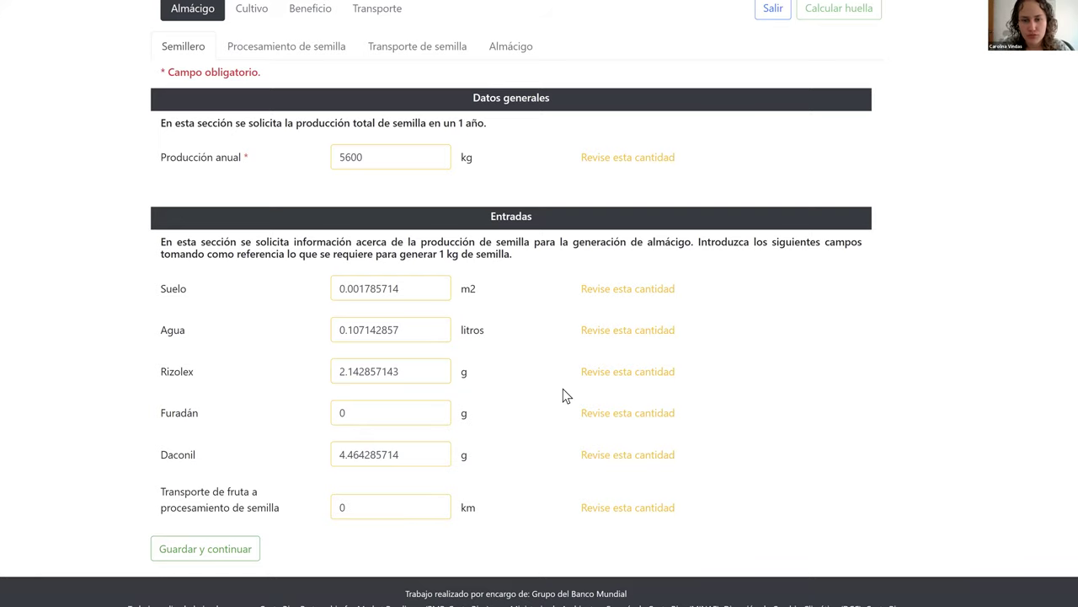
scroll(563, 394, down, 1)
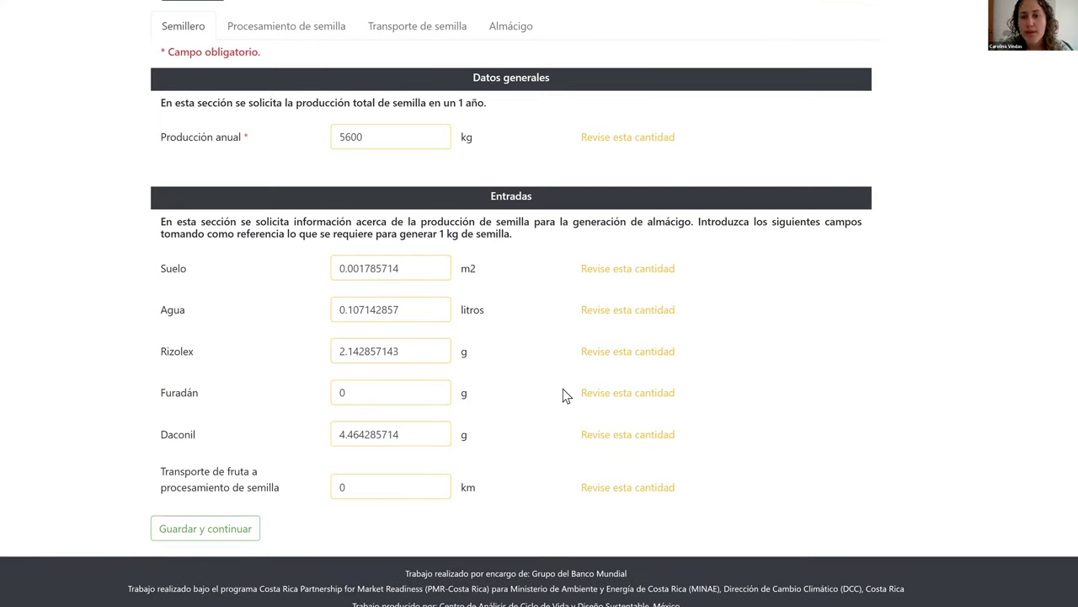
scroll(563, 395, down, 3)
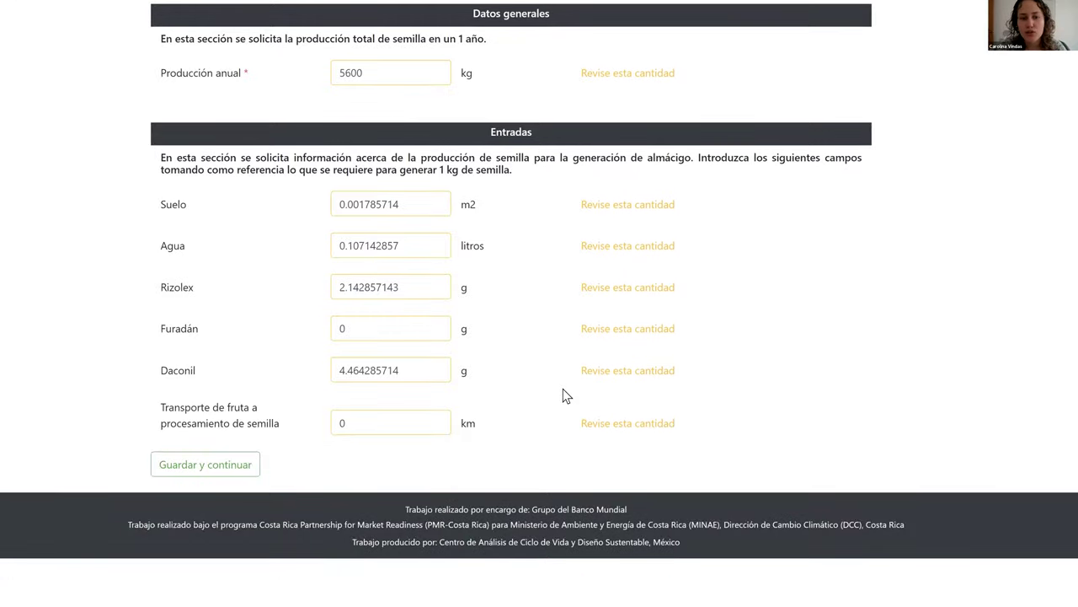
scroll(562, 395, up, 2)
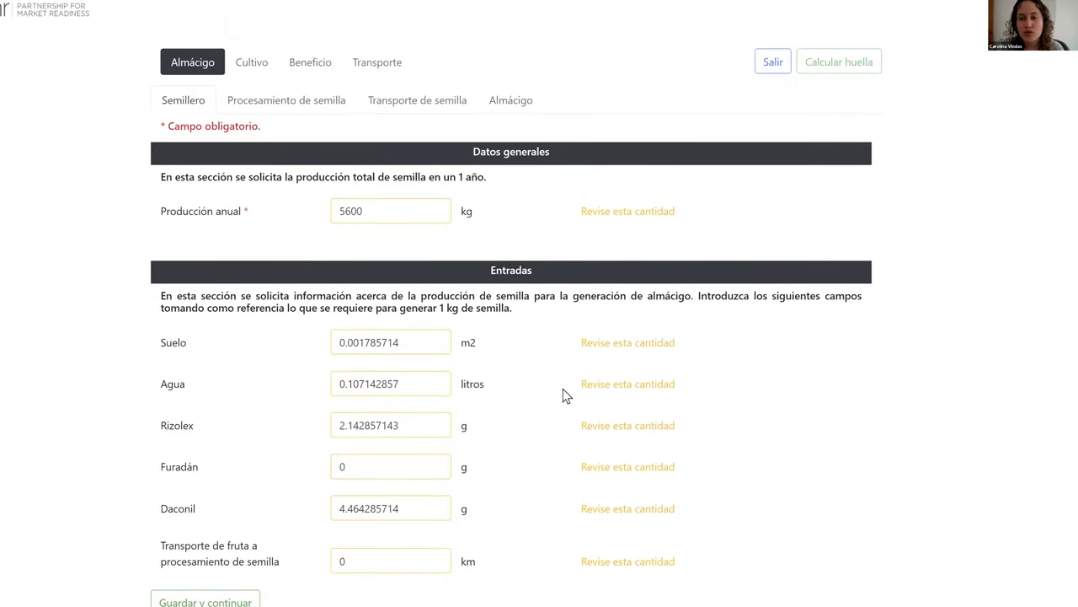
scroll(222, 464, down, 2)
click(222, 463)
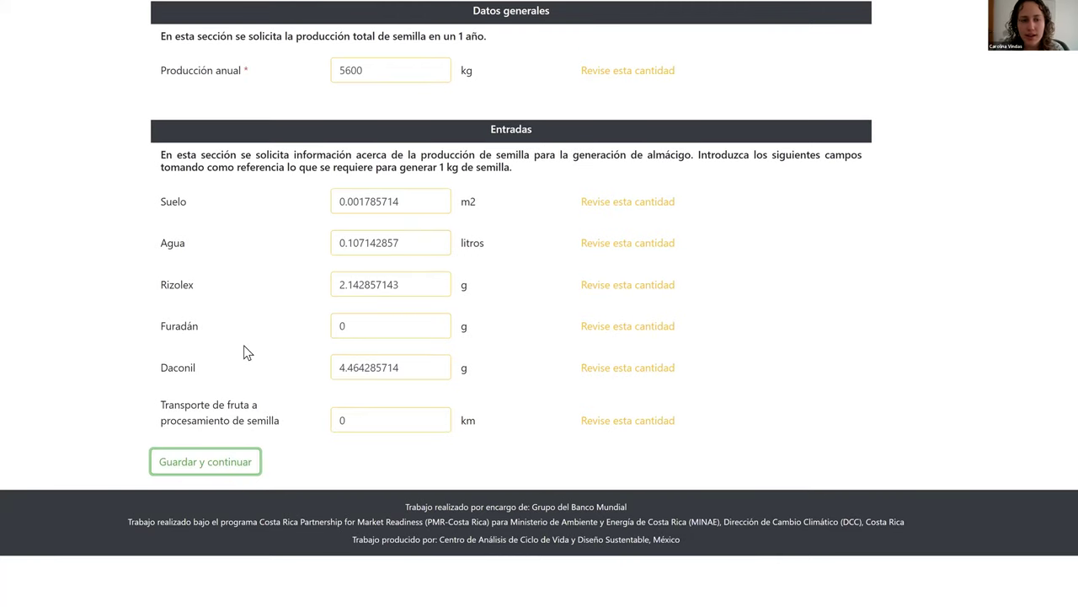
scroll(185, 162, up, 2)
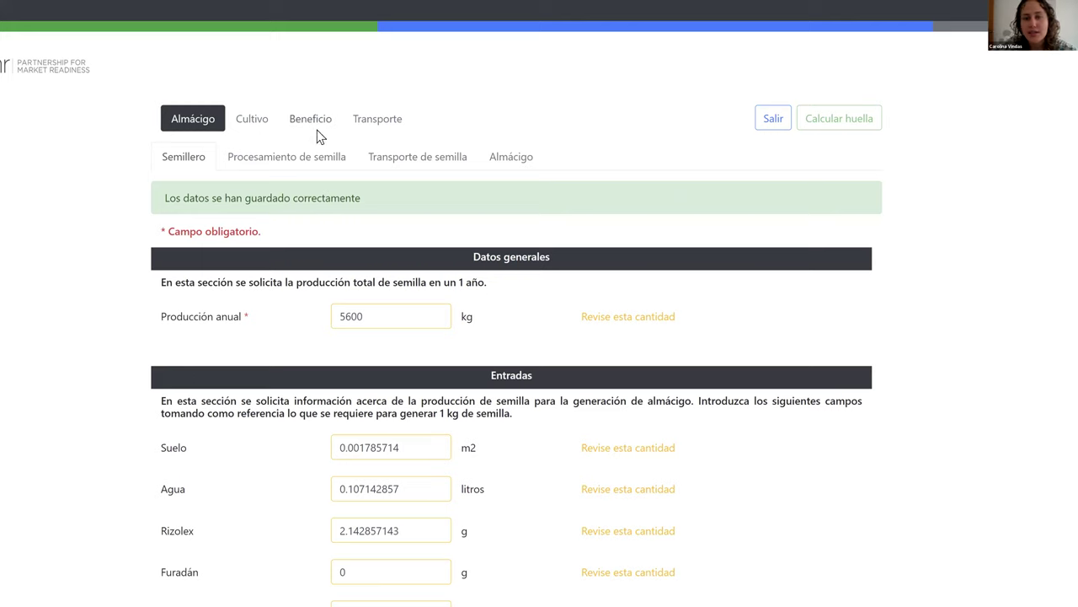
In Procesamiento de semilla, set the Despulpado y remoción de mucílago Producción anual to 5418.80 kg and Agua de proceso to 55362.81095 litros.
click(278, 157)
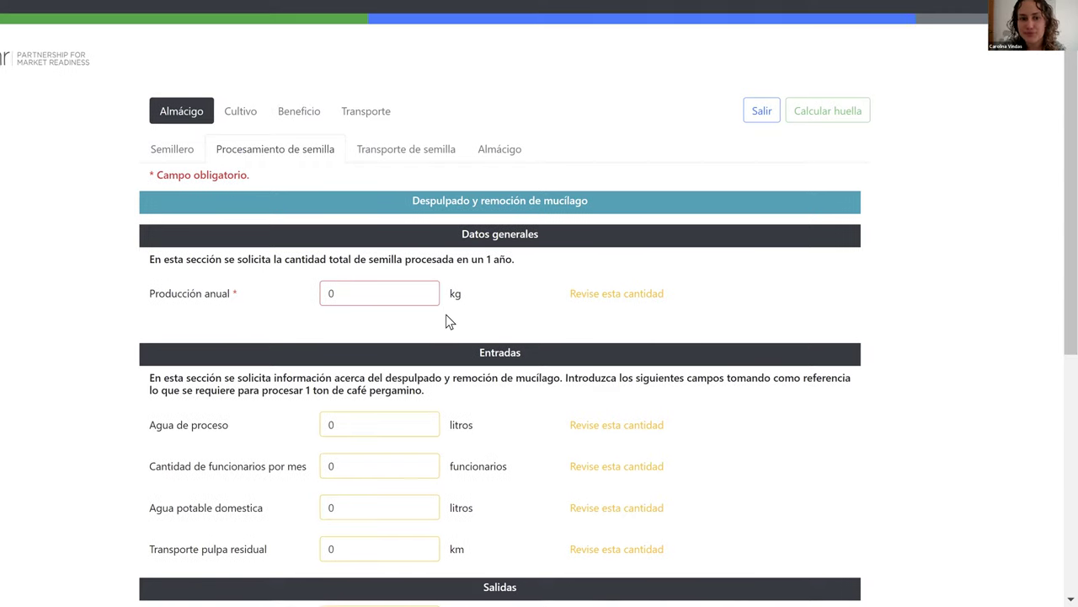
scroll(446, 314, down, 1)
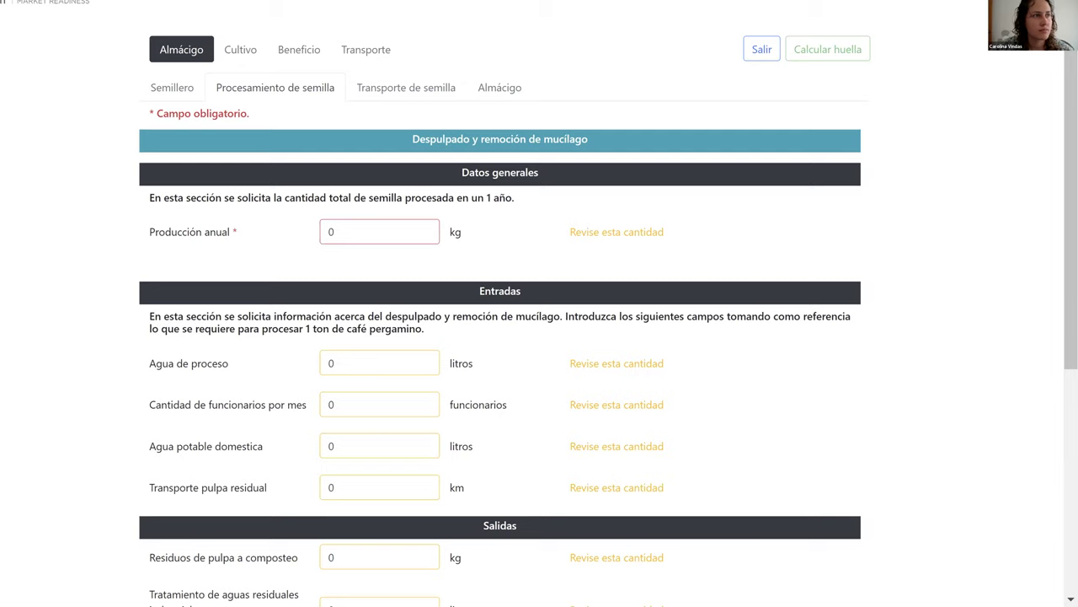
drag(373, 231, 246, 221)
text(5418.80)
click(343, 363)
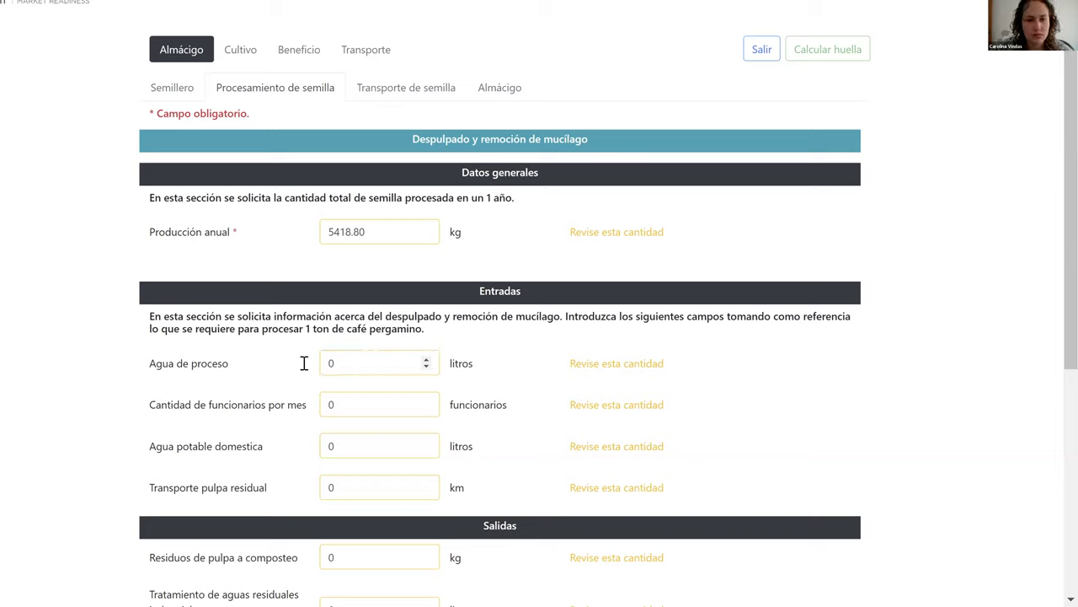
text(55362.81095)
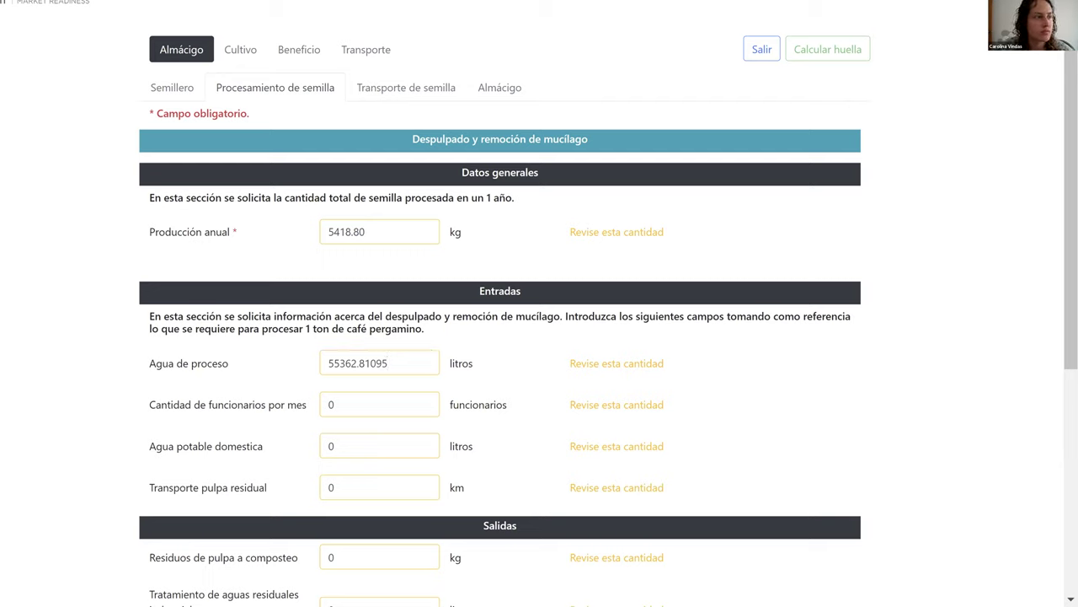
double_click(368, 408)
text(46135.6758)
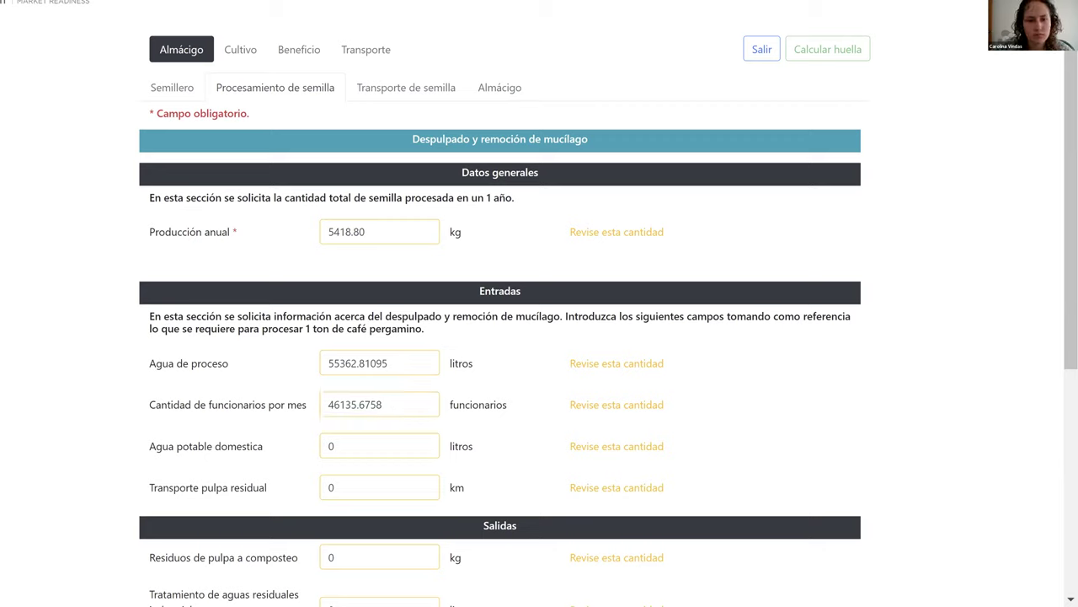
click(187, 405)
key(ctrl+a)
key(BackSpace)
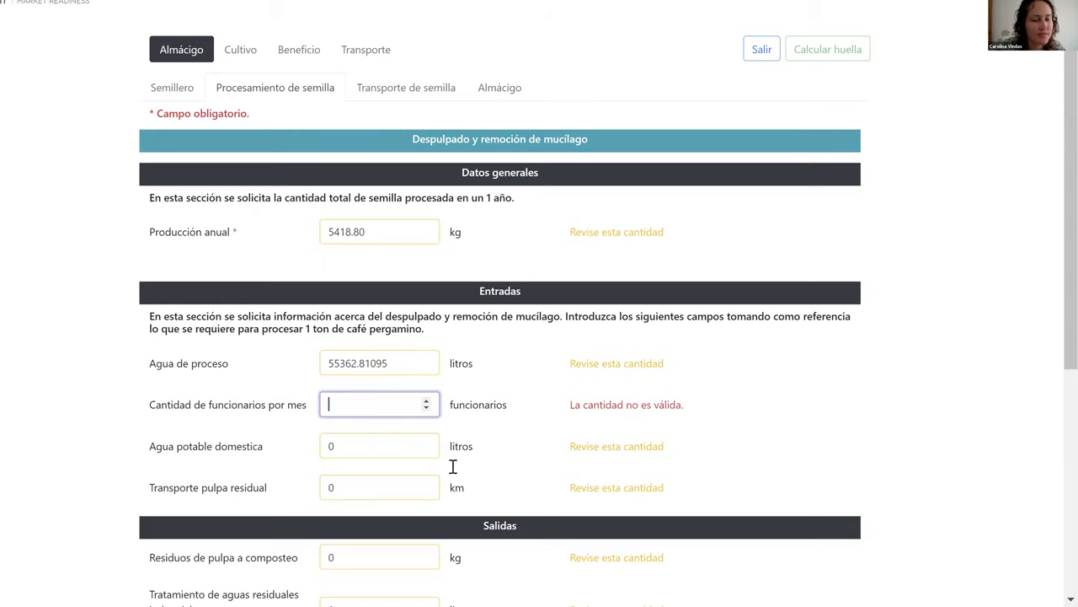
Set Tratamiento de aguas residuales industriales in the Despulpado outputs to 46135.6758 litros.
scroll(360, 492, down, 1)
scroll(361, 370, down, 1)
scroll(359, 435, down, 1)
click(362, 432)
click(365, 487)
key(ctrl+a)
text(46135.6758)
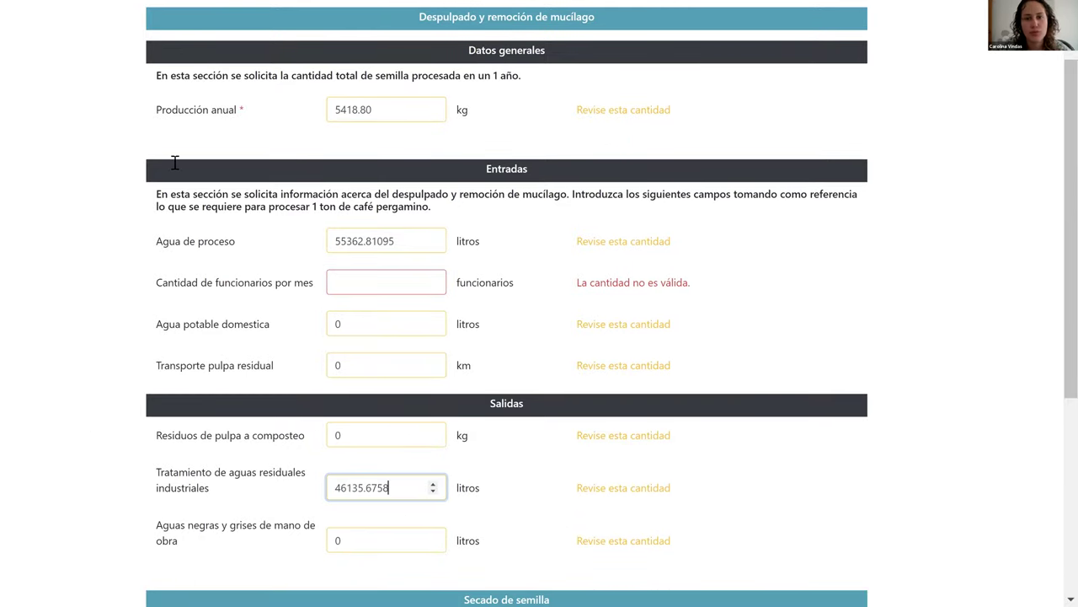
click(610, 192)
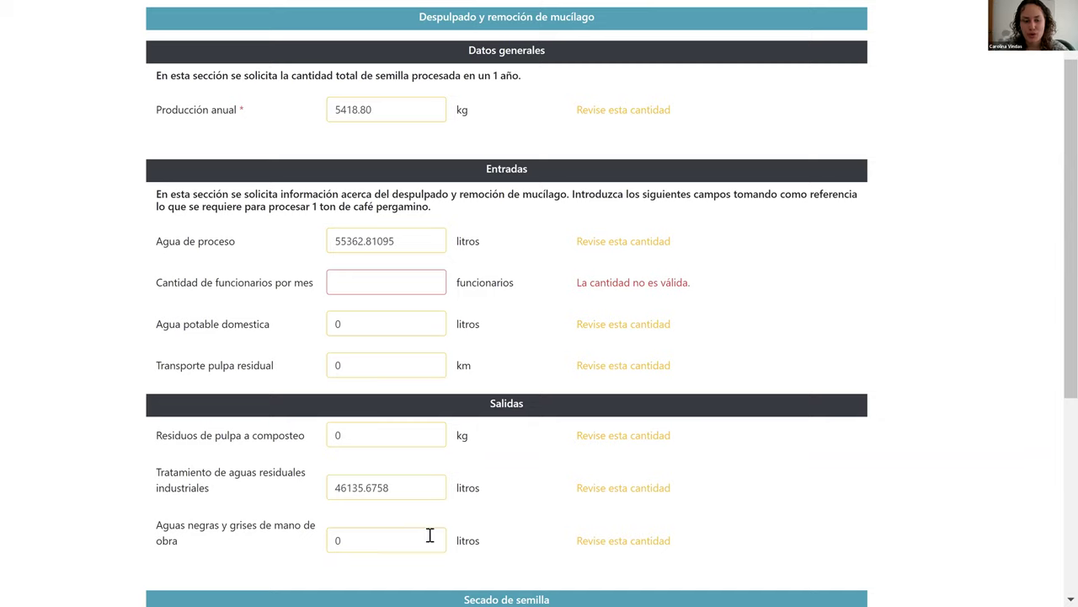
Fill the empty Cantidad de funcionarios por mes input with 0 funcionarios.
click(350, 289)
text(0)
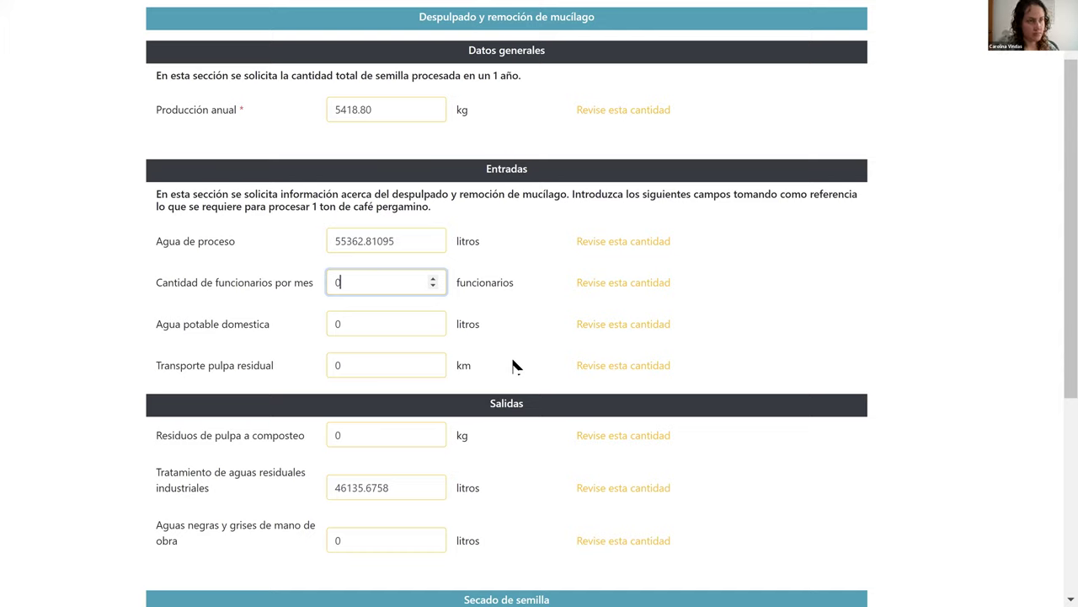
click(219, 280)
click(392, 396)
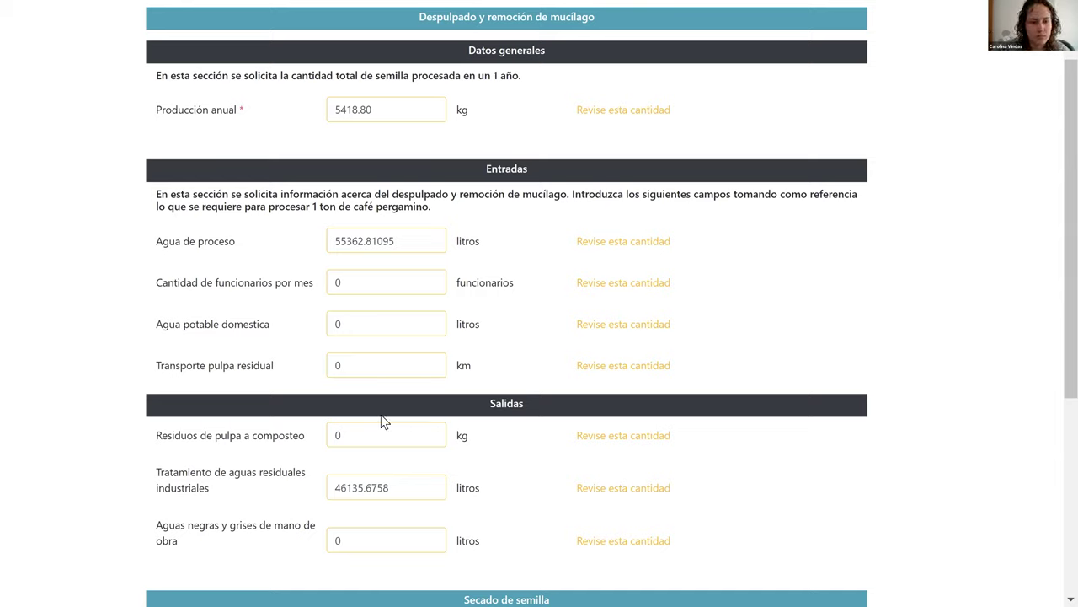
Set Residuos de pulpa a composteo in the Despulpado outputs to 1782.608696 kg.
click(255, 418)
text(1782.608696)
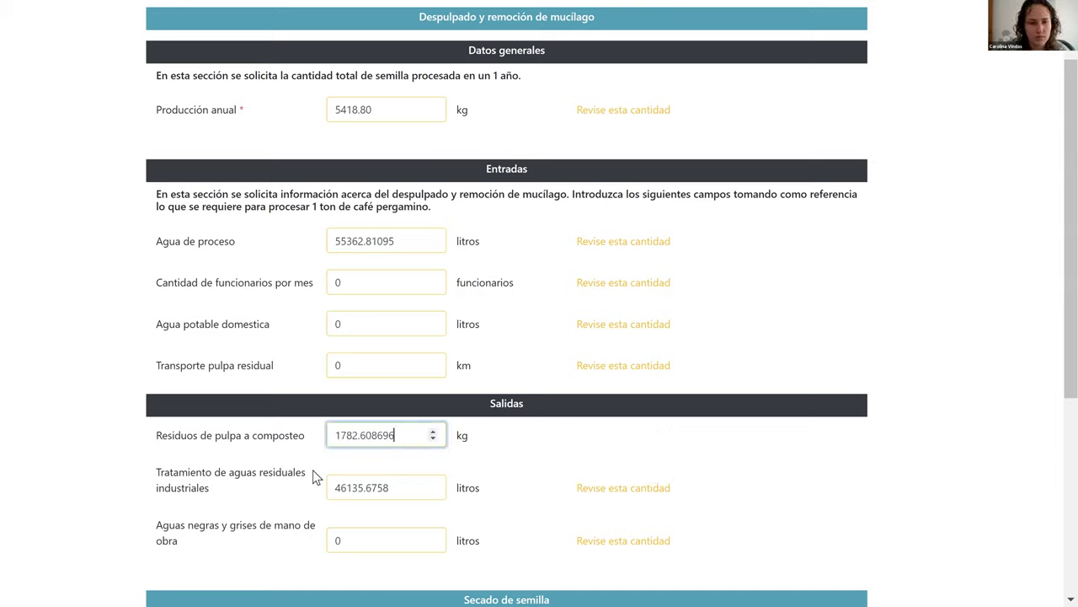
click(352, 540)
scroll(352, 540, down, 1)
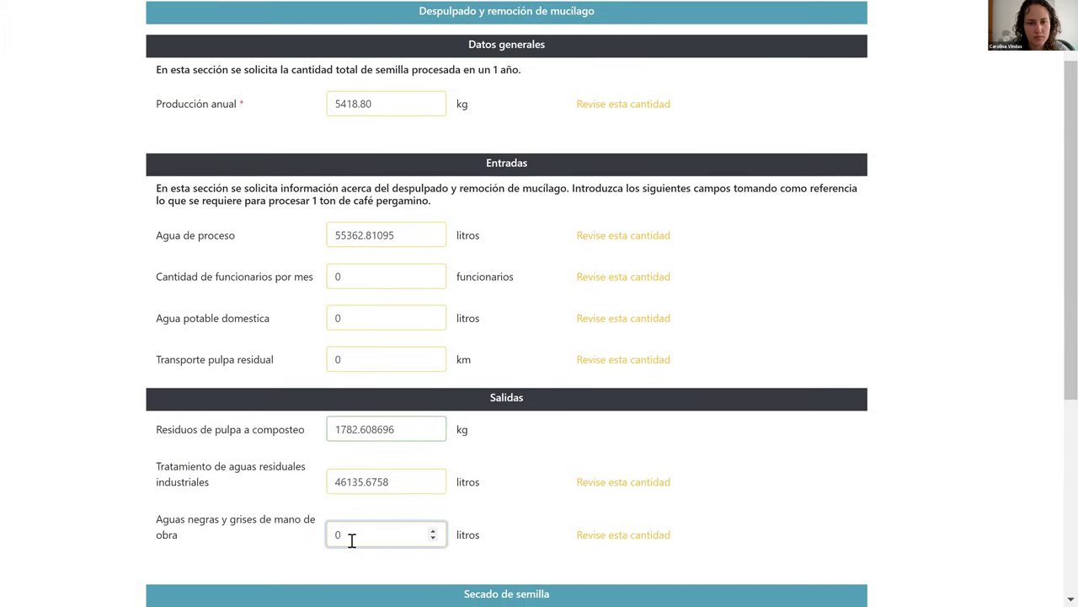
scroll(349, 536, down, 2)
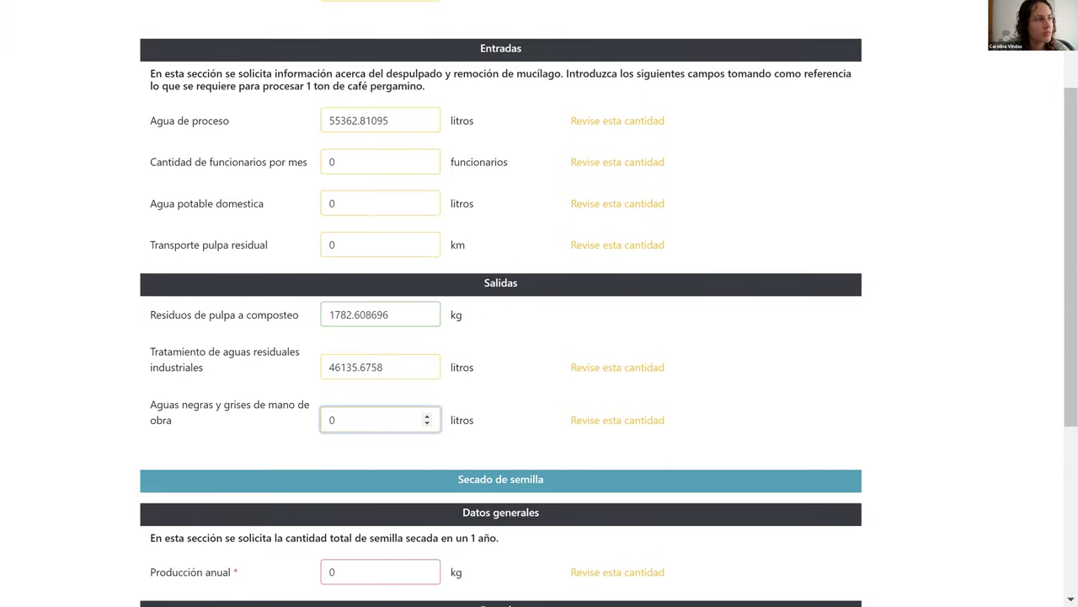
Set the Producción anual of the Secado de semilla section to 5600 kg.
scroll(539, 337, down, 3)
scroll(396, 197, down, 1)
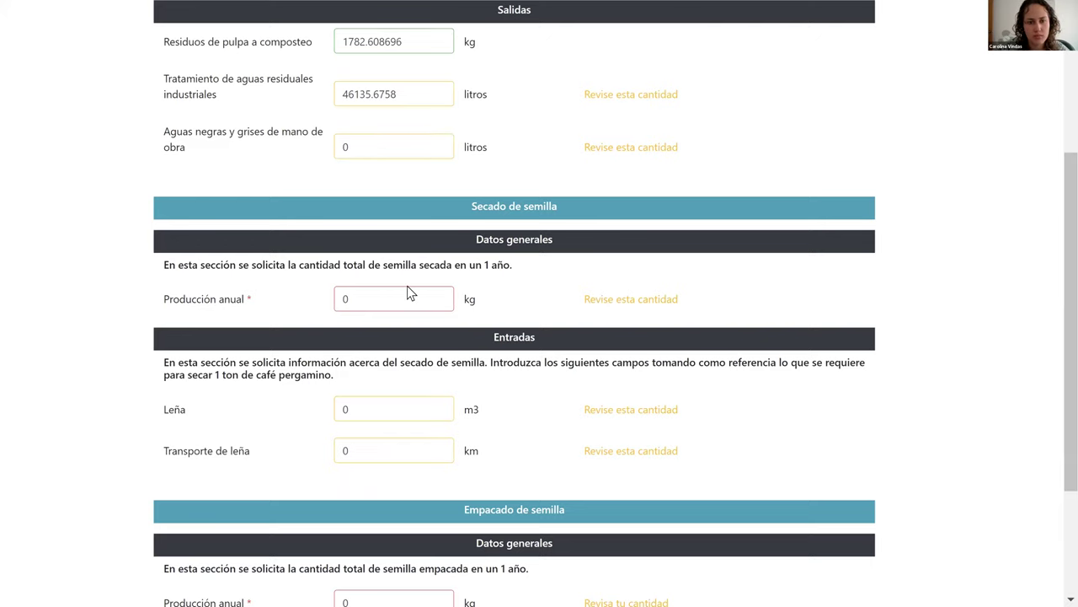
key(Tab)
text(5600)
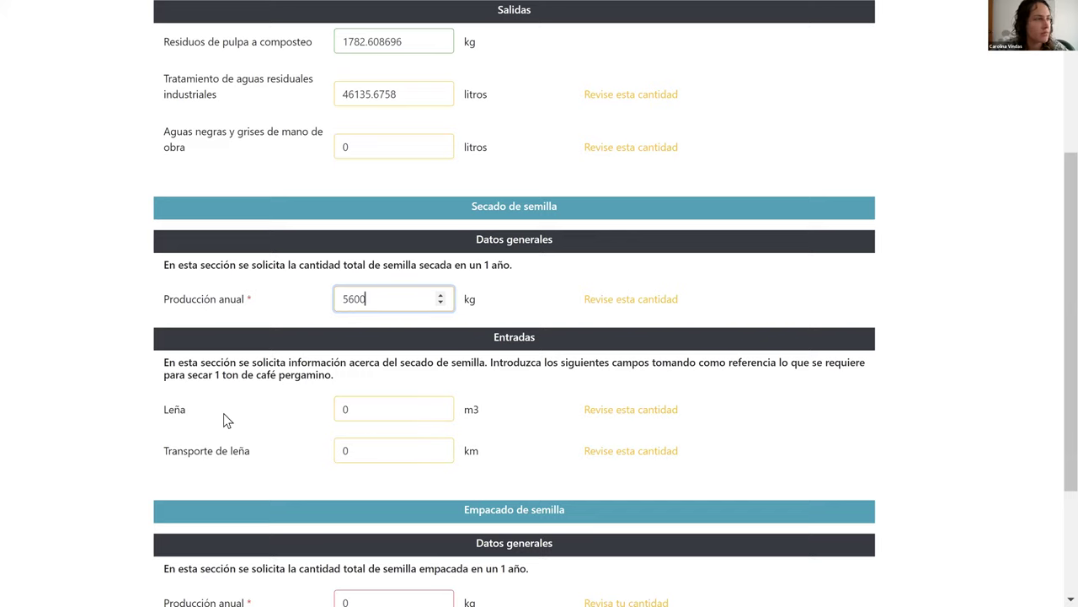
Set the Secado de semilla inputs to 26.96428571 m3 of Leña and 5 km of Transporte de leña.
key(Tab)
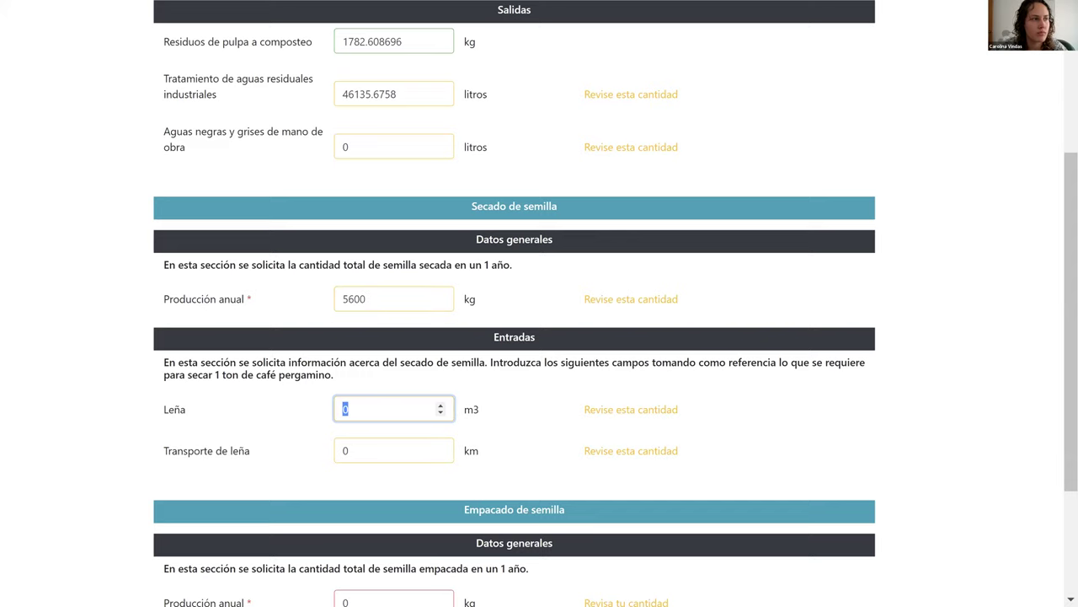
click(361, 411)
key(BackSpace)
text(26.96428571)
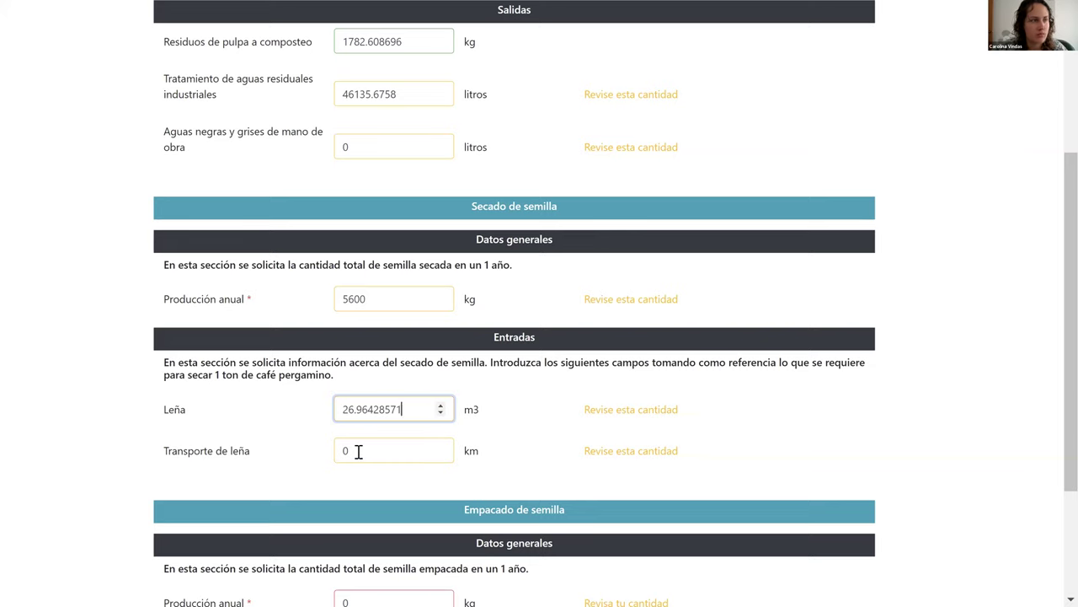
click(358, 452)
key(BackSpace)
text(5)
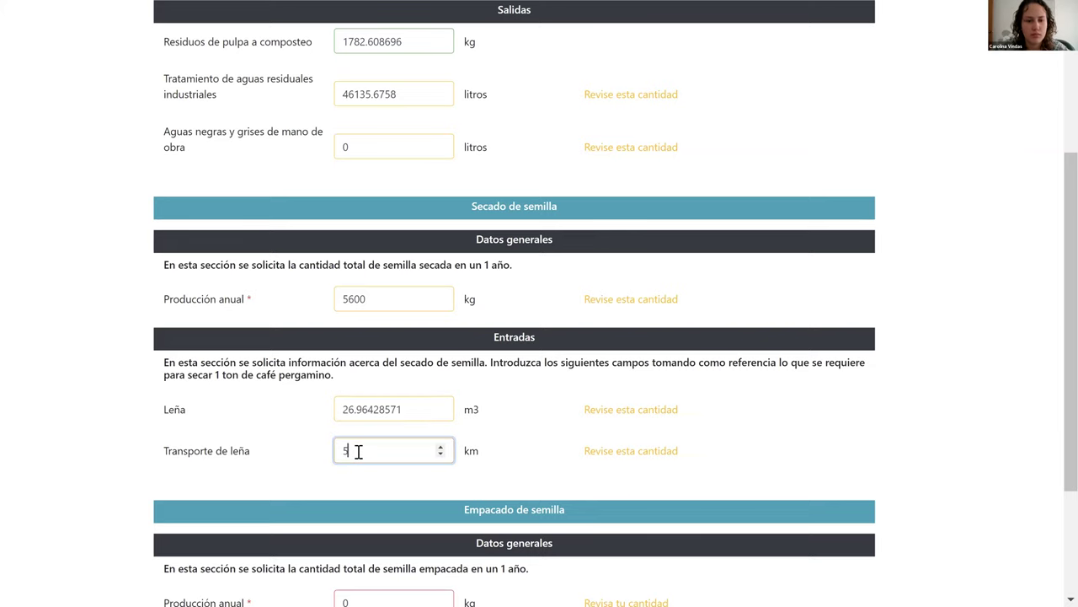
Set the Producción anual of the Empacado de semilla section to 5600 kg.
scroll(357, 451, down, 2)
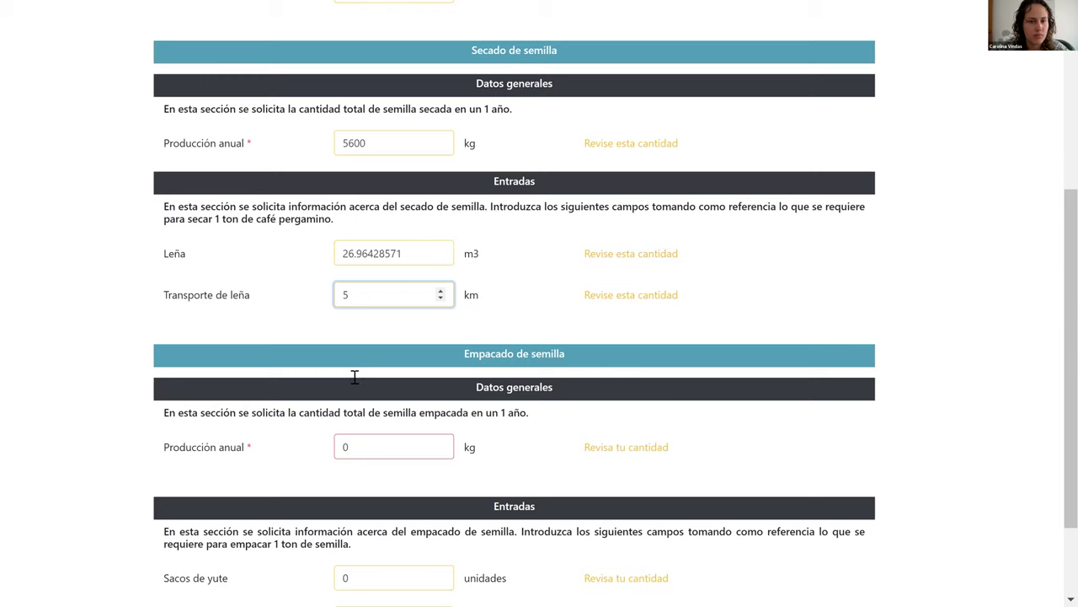
scroll(356, 376, down, 1)
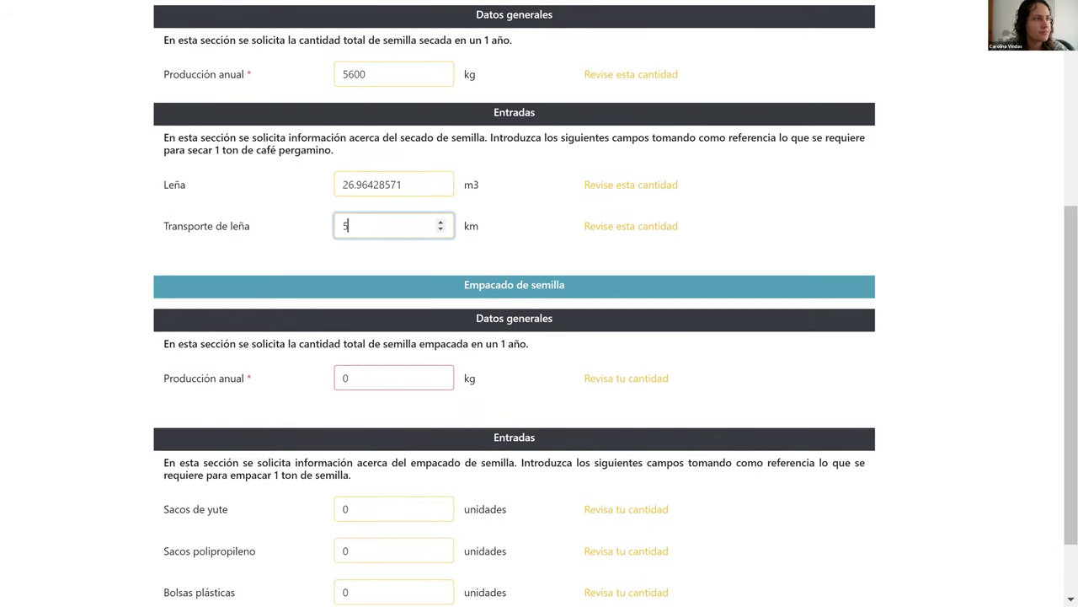
click(353, 378)
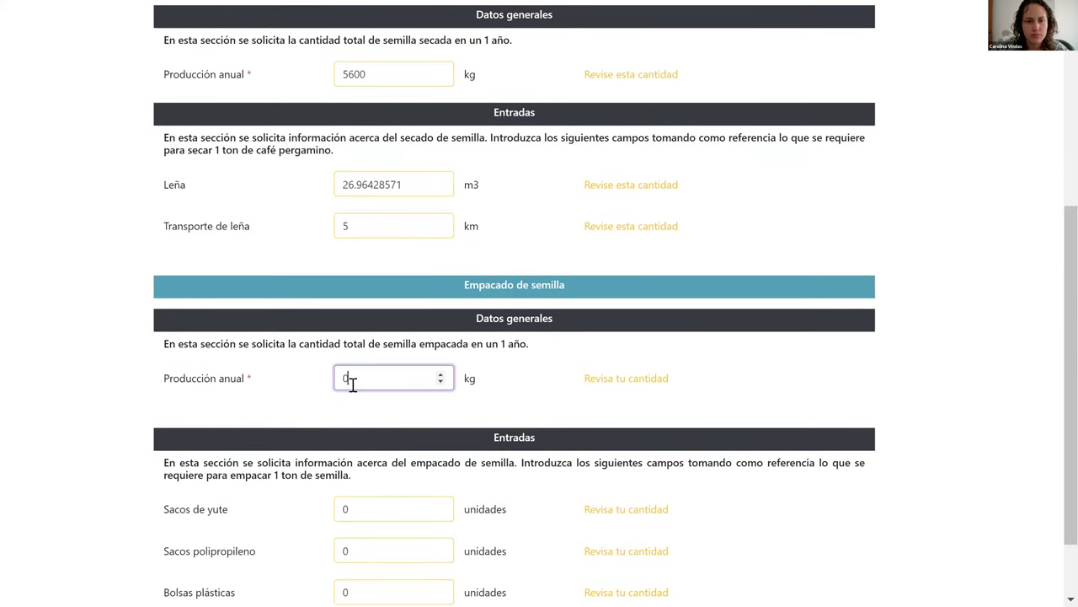
key(BackSpace)
text(5600)
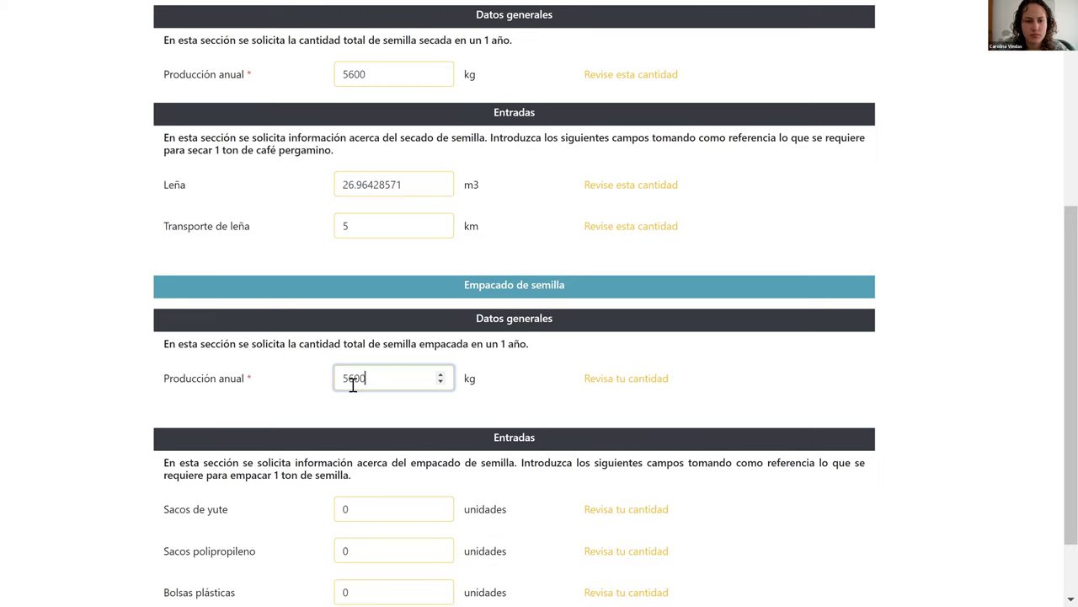
Set Sacos de yute in the Empacado de semilla inputs to 19.46428571 units and save the Procesamiento de semilla data.
click(356, 509)
scroll(357, 515, down, 1)
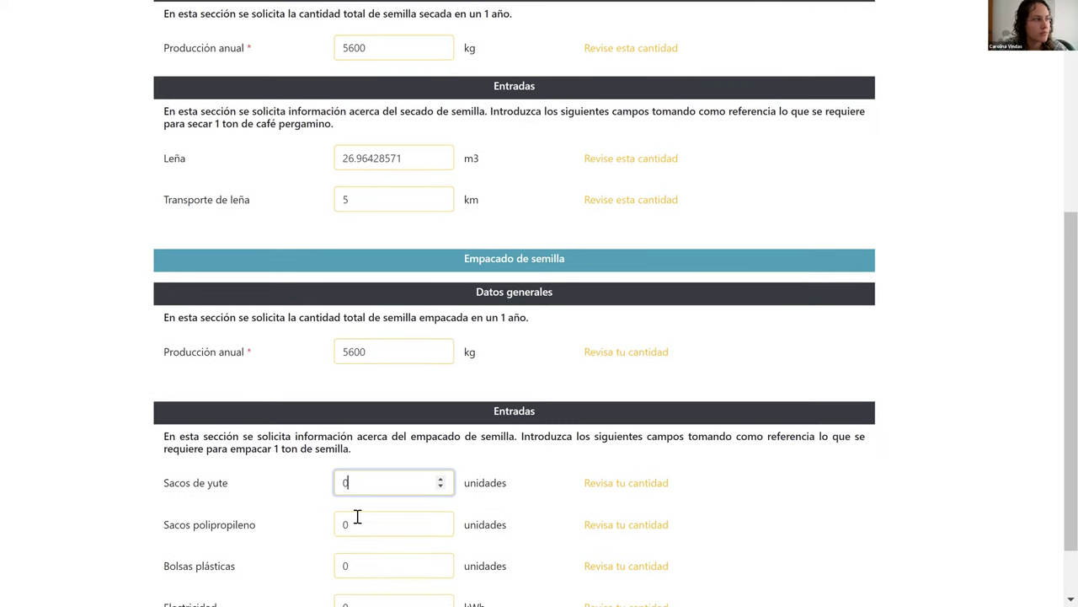
scroll(345, 482, down, 1)
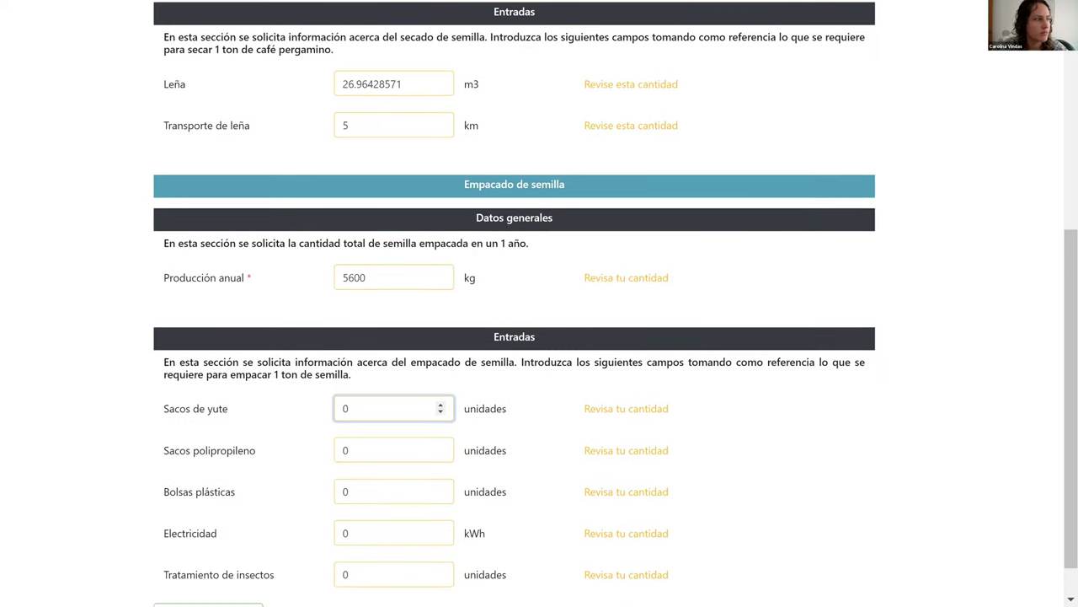
scroll(514, 337, down, 1)
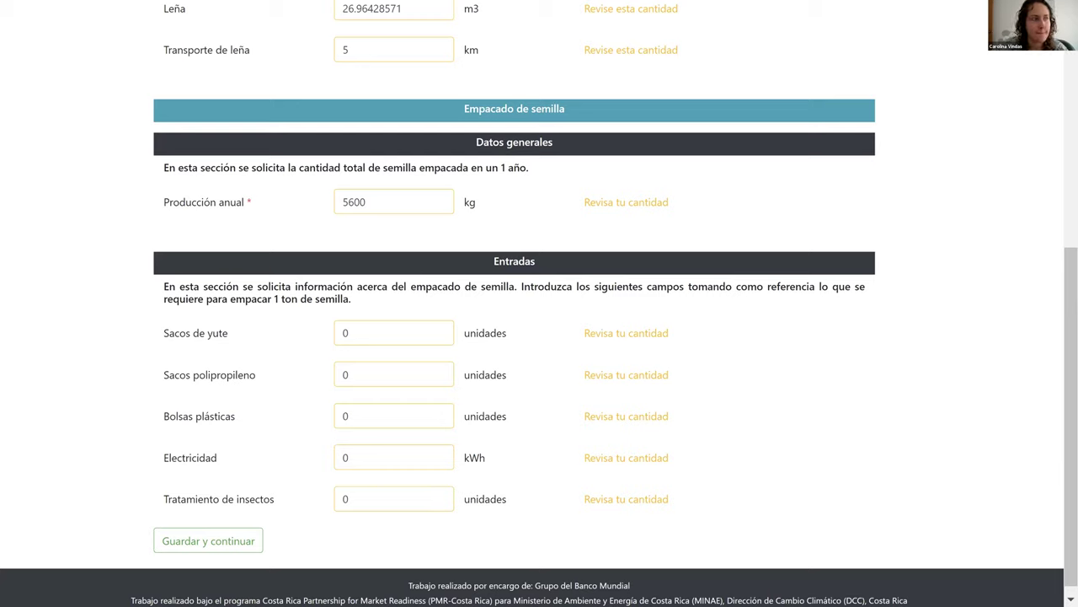
click(385, 347)
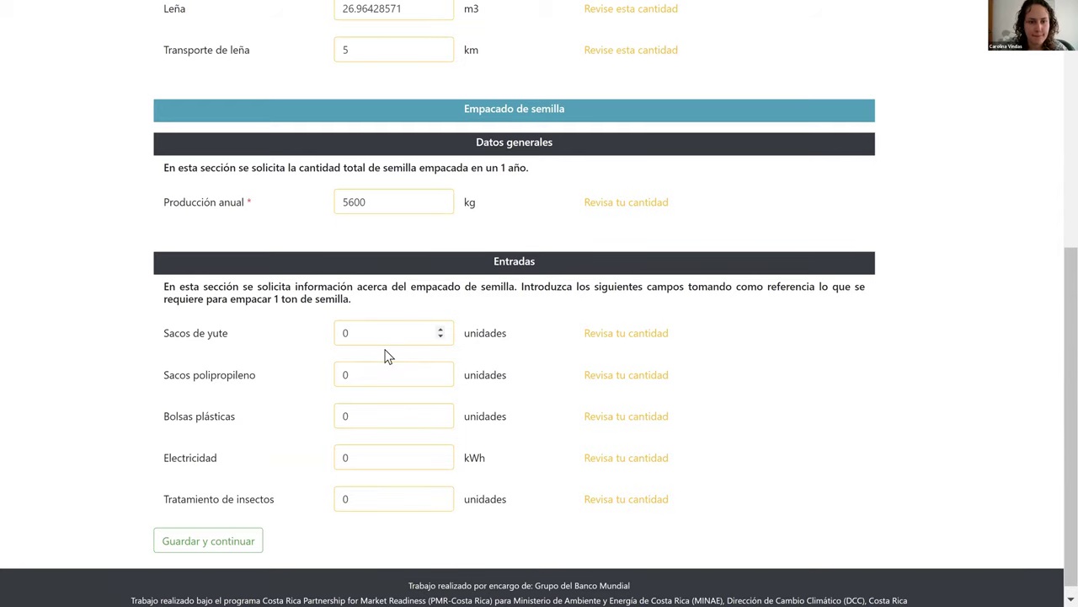
text(19.46428571)
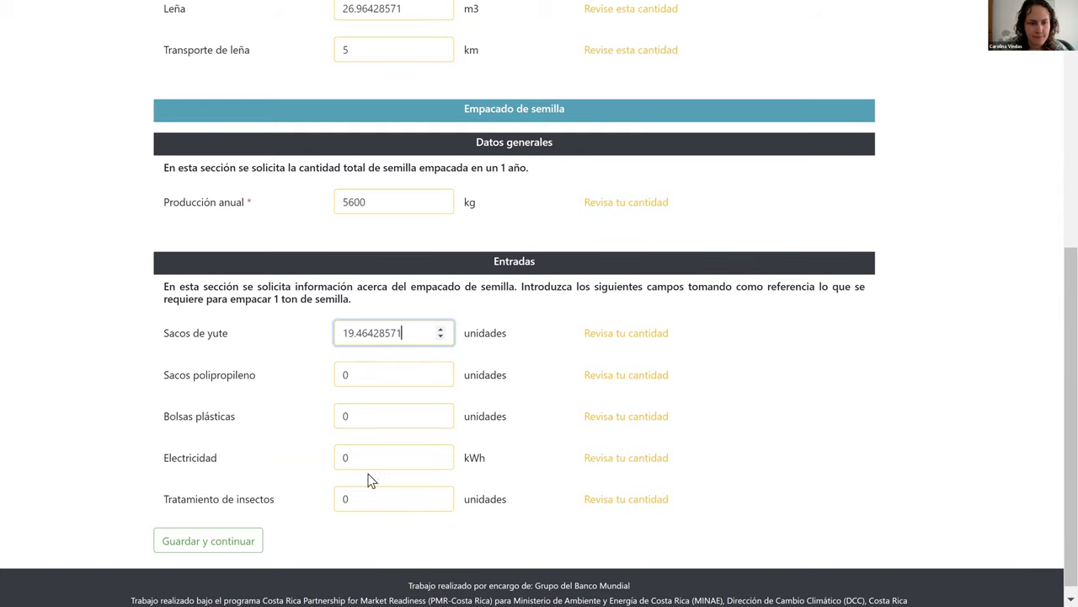
click(355, 496)
scroll(355, 495, down, 1)
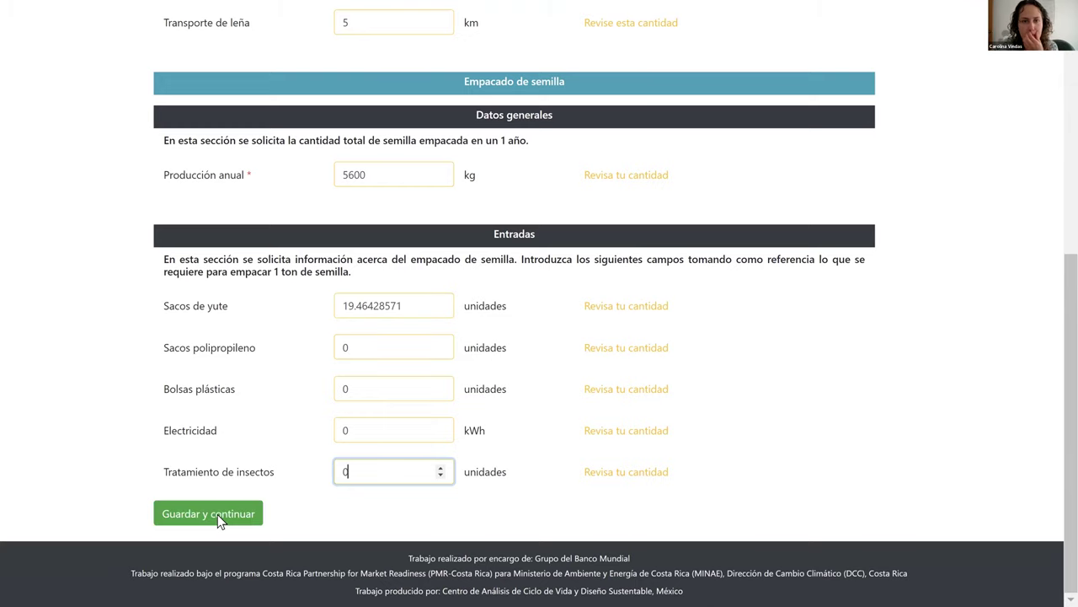
click(208, 513)
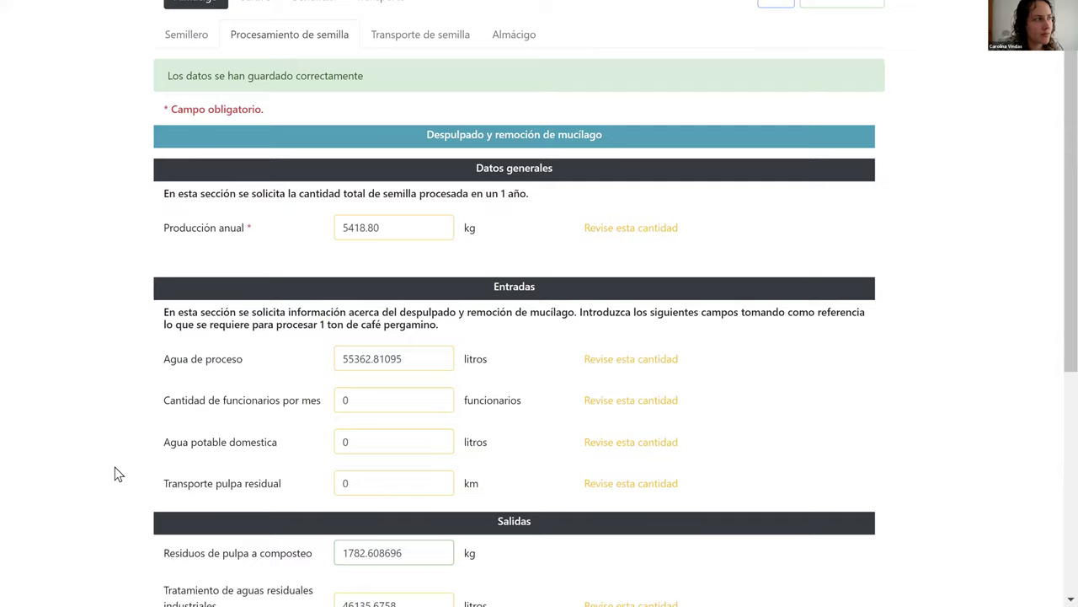
Review the saved Procesamiento de semilla quantities from the Despulpado section through the Empacado de semilla inputs.
scroll(118, 473, down, 3)
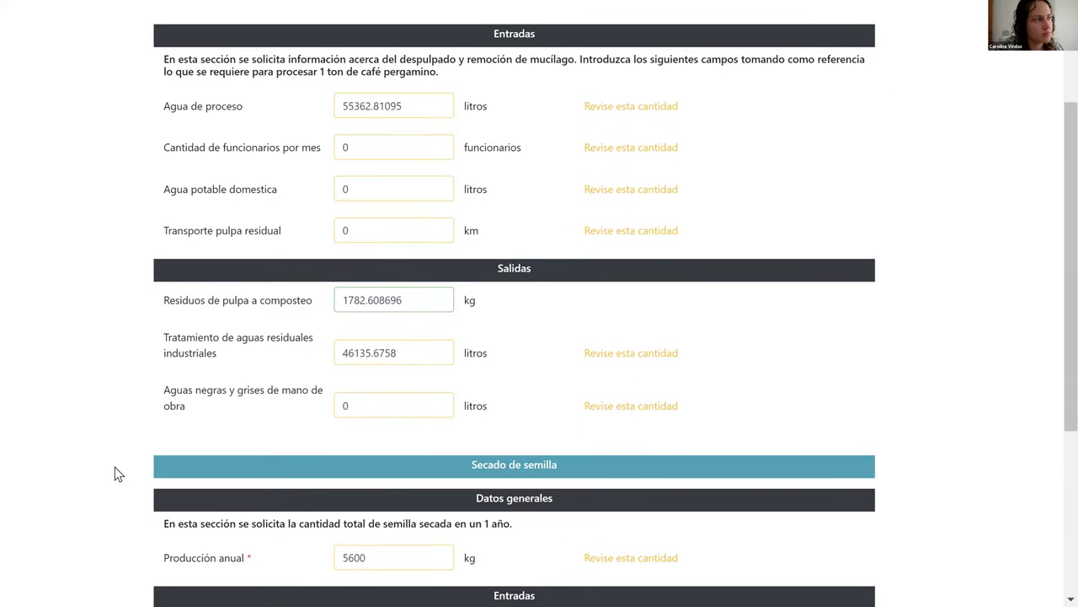
scroll(118, 473, down, 1)
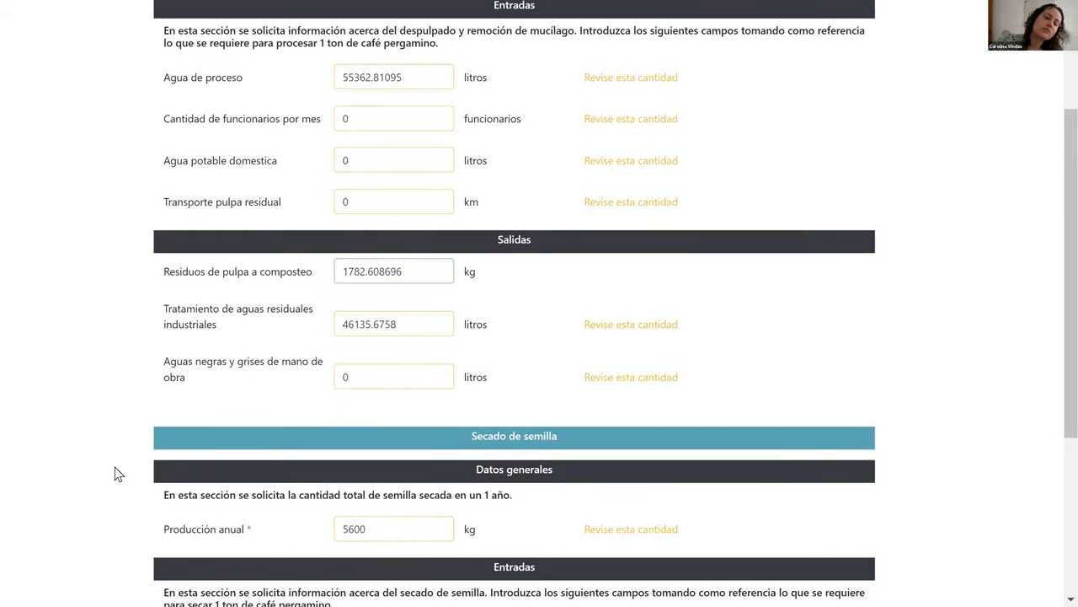
scroll(118, 474, down, 1)
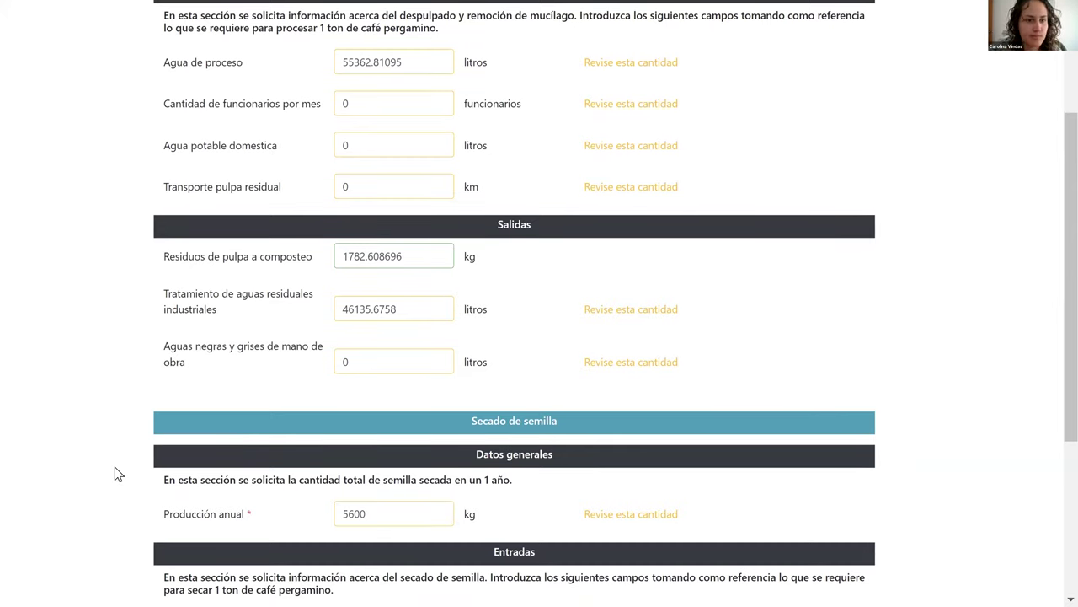
scroll(118, 474, down, 3)
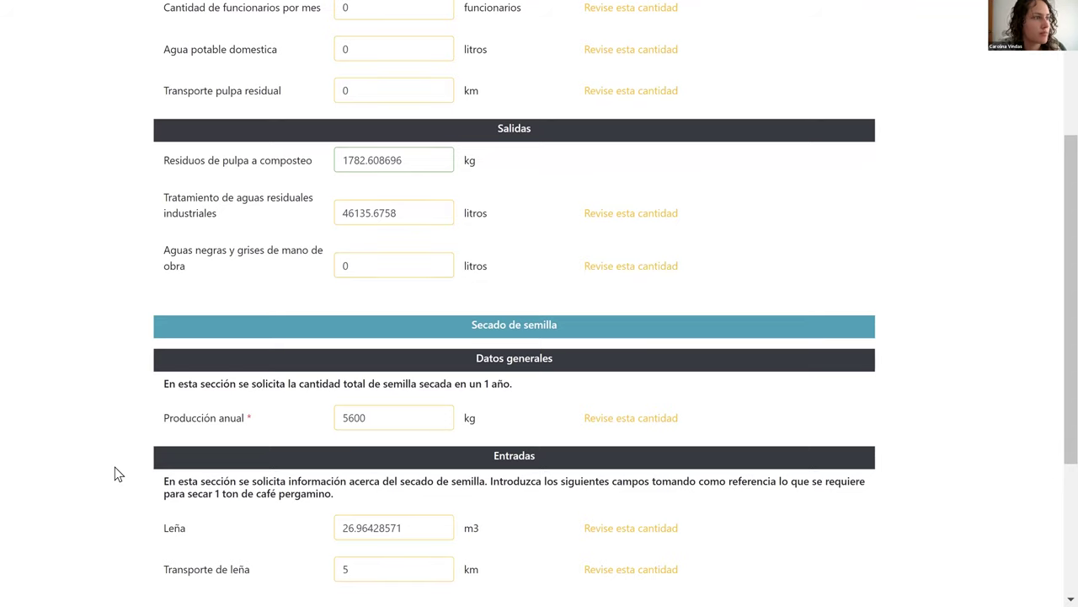
scroll(118, 473, down, 3)
scroll(97, 421, down, 2)
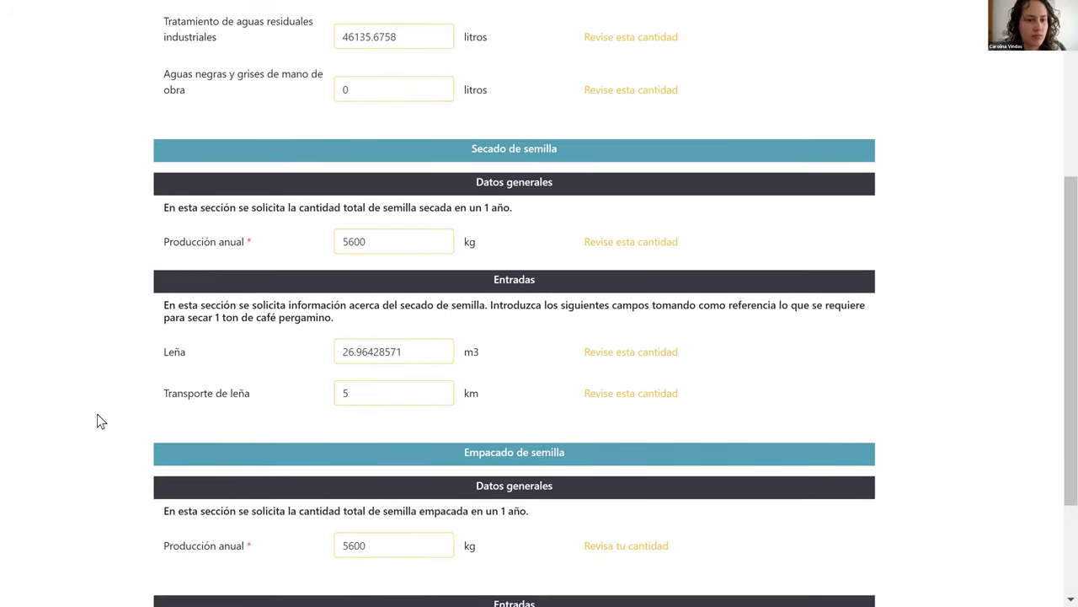
scroll(97, 414, down, 7)
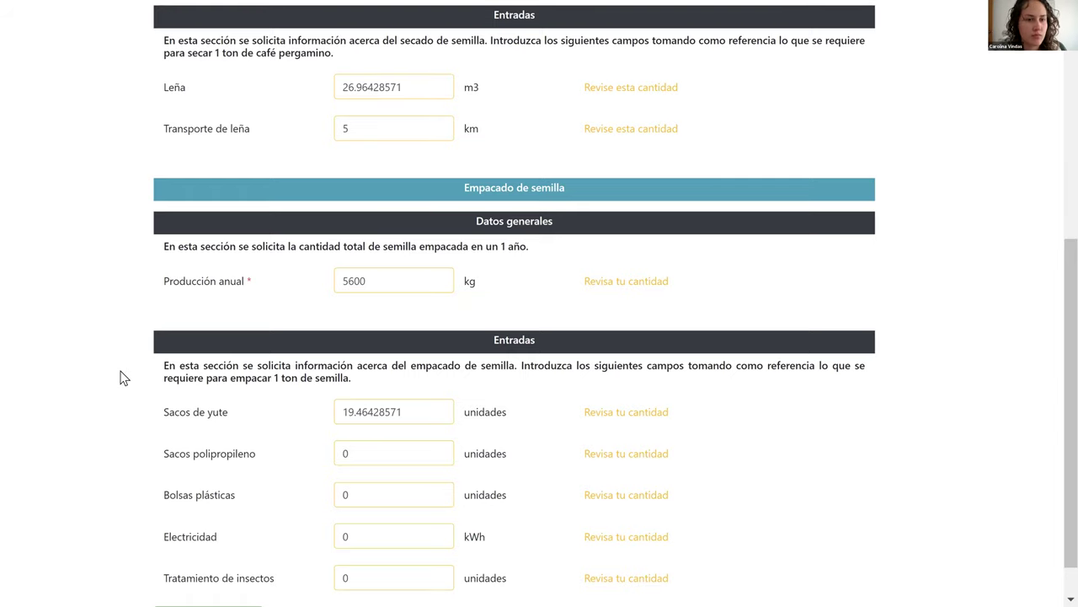
scroll(120, 378, down, 2)
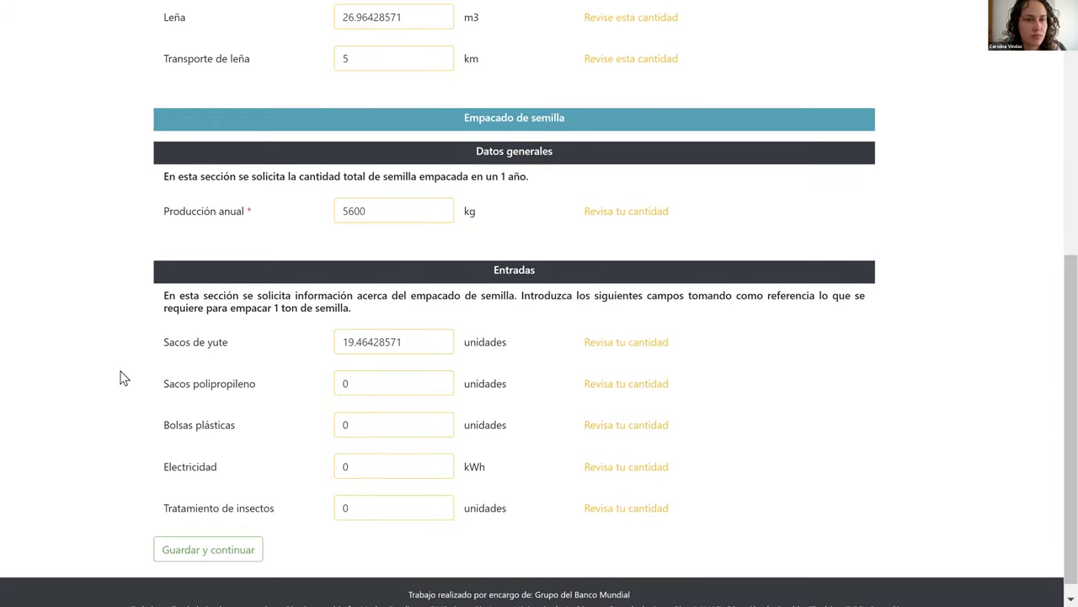
scroll(2, 316, down, 1)
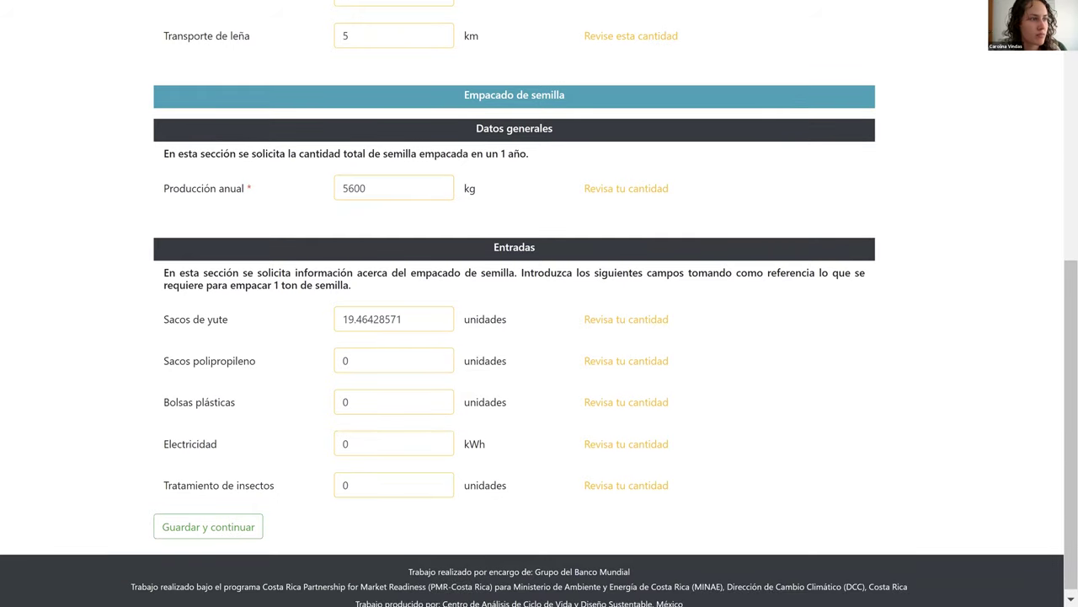
scroll(3, 275, down, 1)
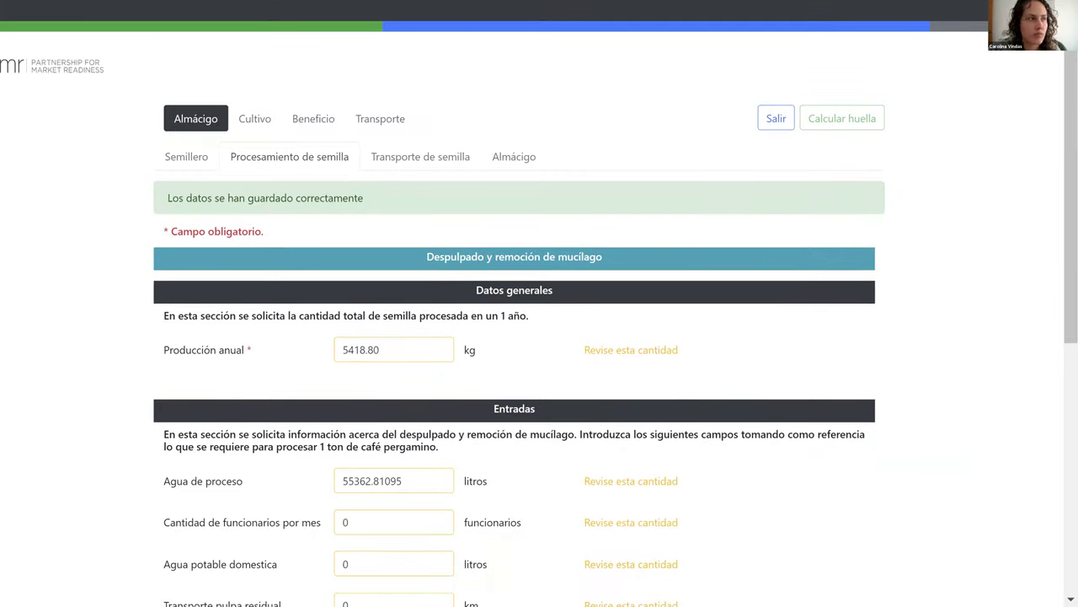
Set Transporte a Los Santos to 100% in the Transporte de semilla section and save the data.
double_click(409, 389)
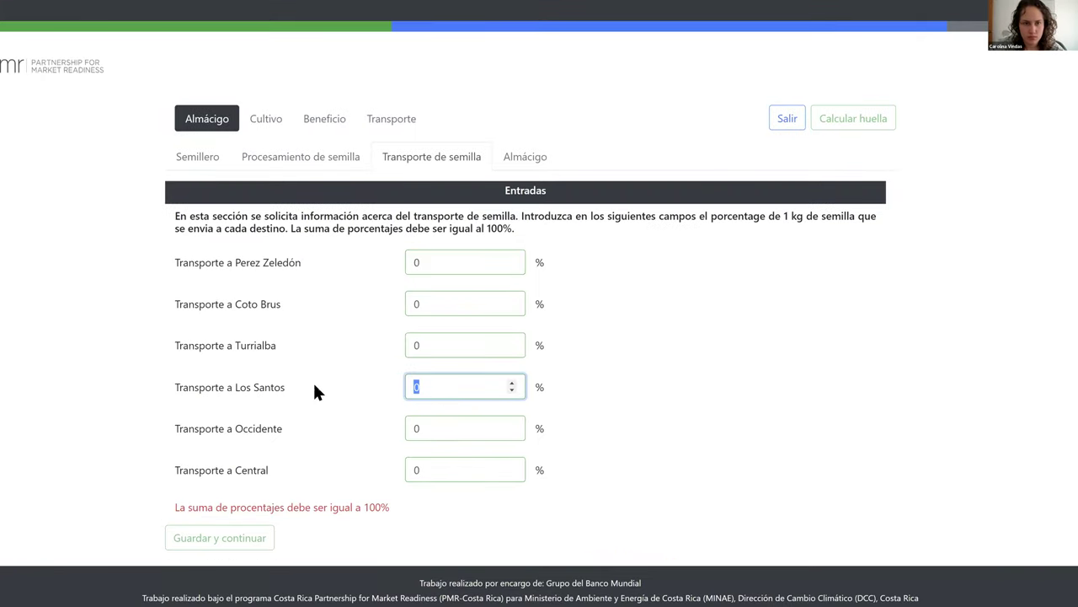
text(100)
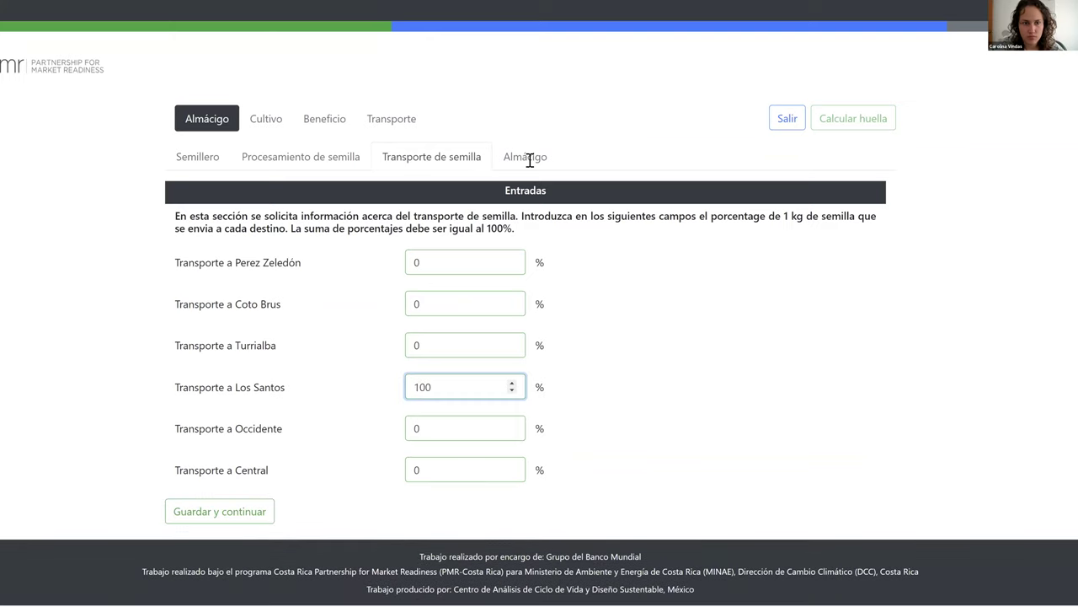
click(525, 162)
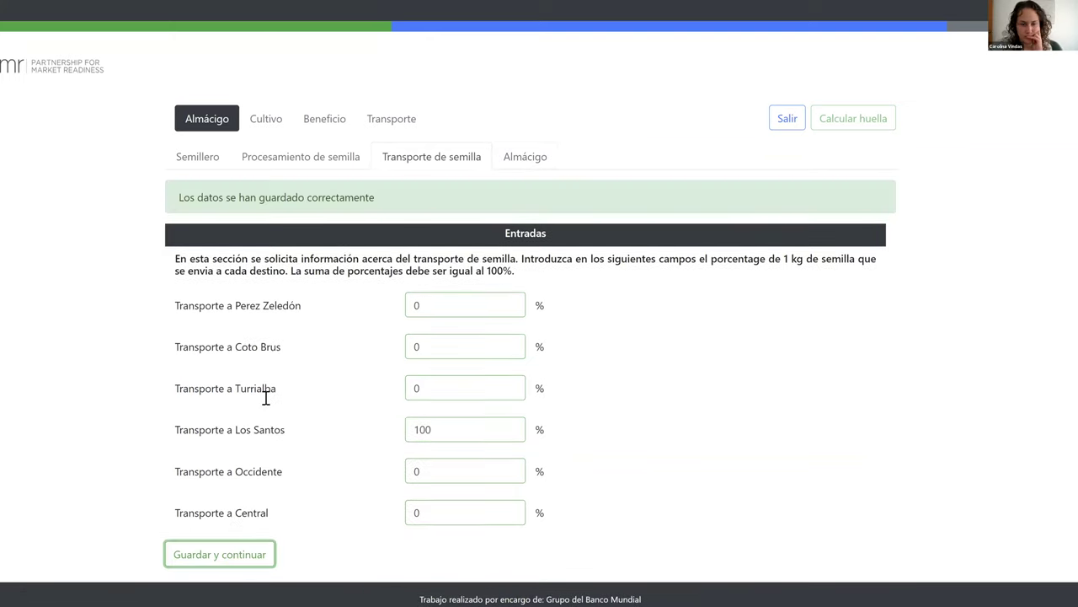
Set the Producción anual of the Almácigo subsection to 300 plantas.
scroll(188, 380, down, 1)
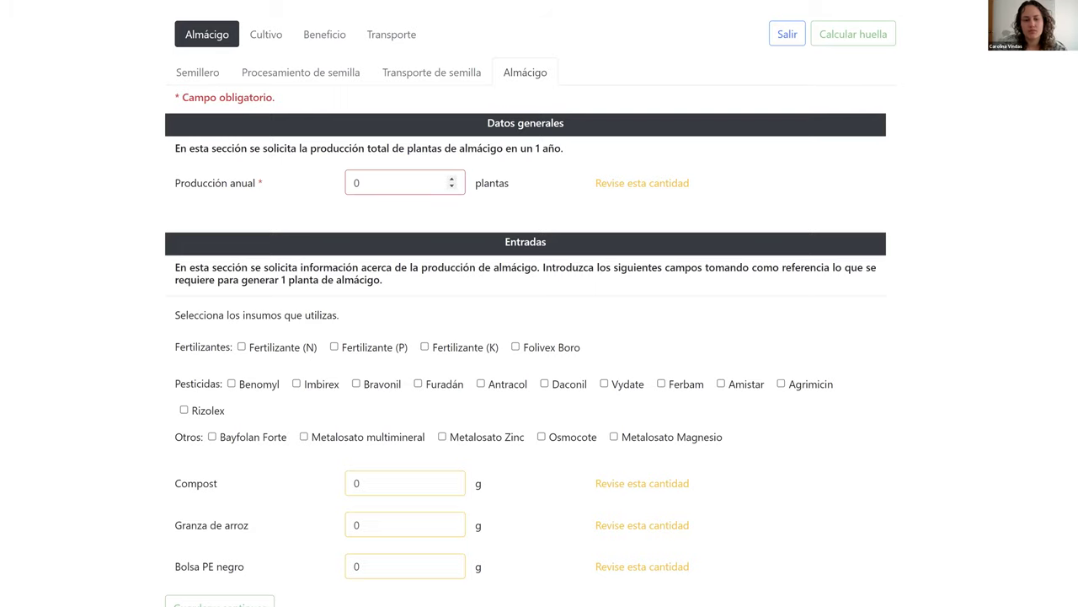
double_click(356, 183)
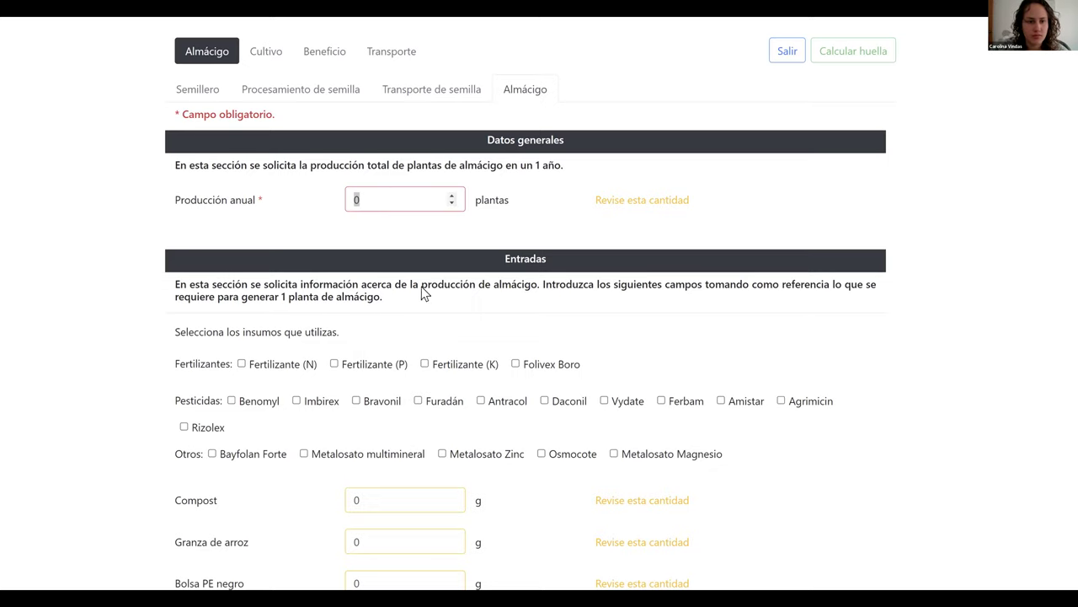
text(300)
Set the Almácigo inputs to 166.67 g of Compost, 100.00 g of Granza de arroz and 20.00 g of Bolsa PE negro.
scroll(348, 355, down, 1)
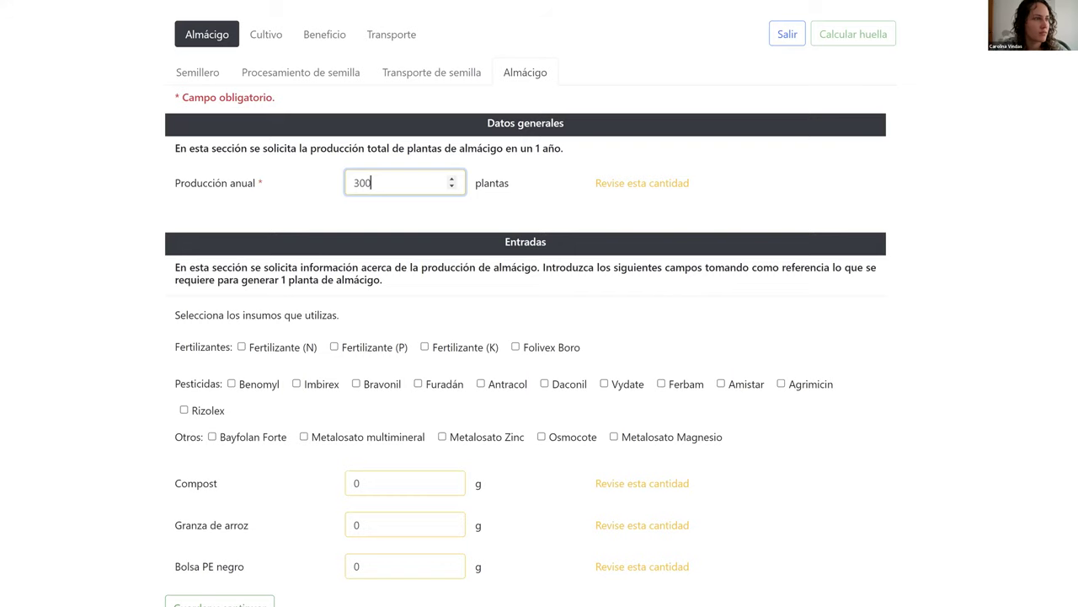
scroll(60, 265, down, 3)
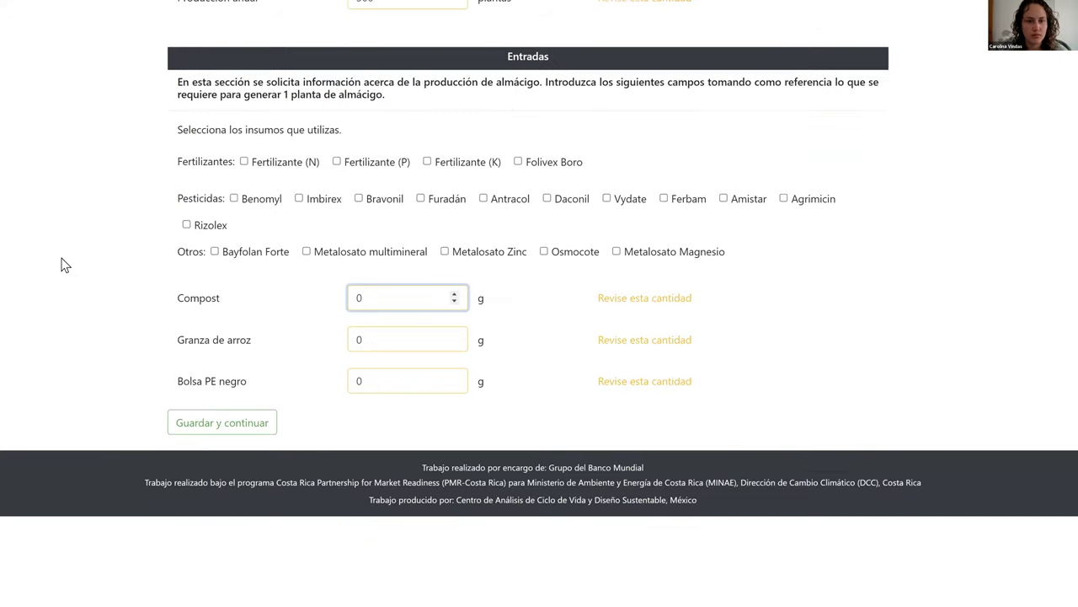
click(407, 297)
text(166.67)
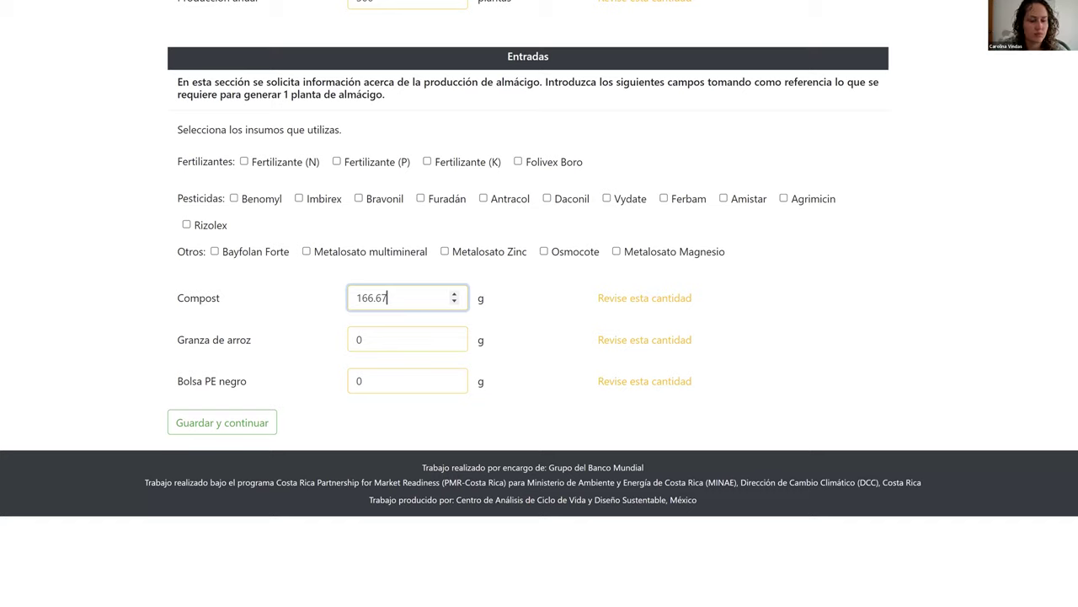
click(432, 326)
click(386, 337)
text(100.00)
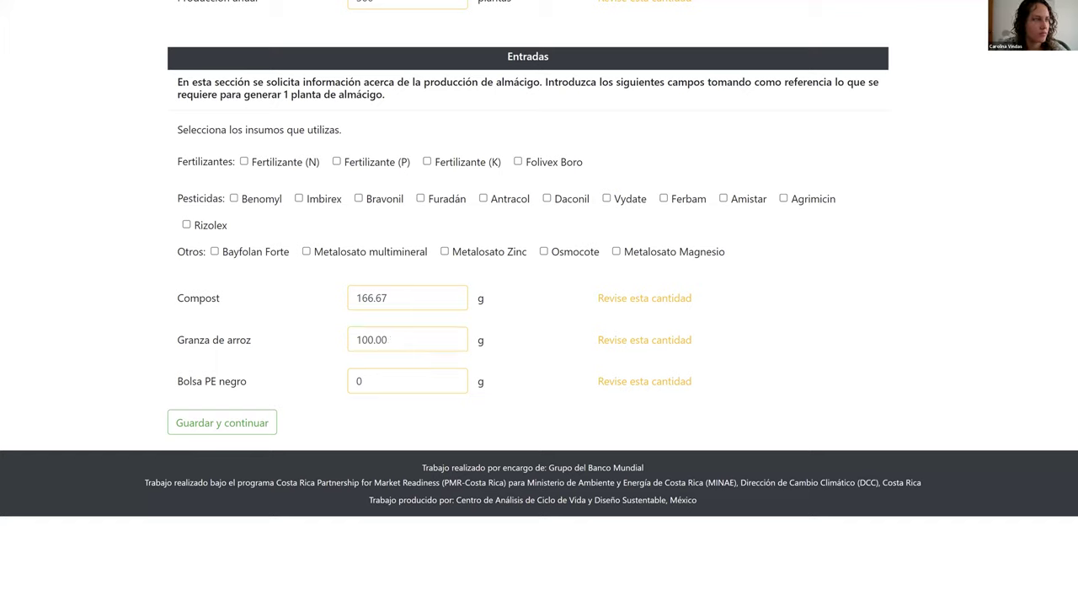
click(374, 381)
text(20.00)
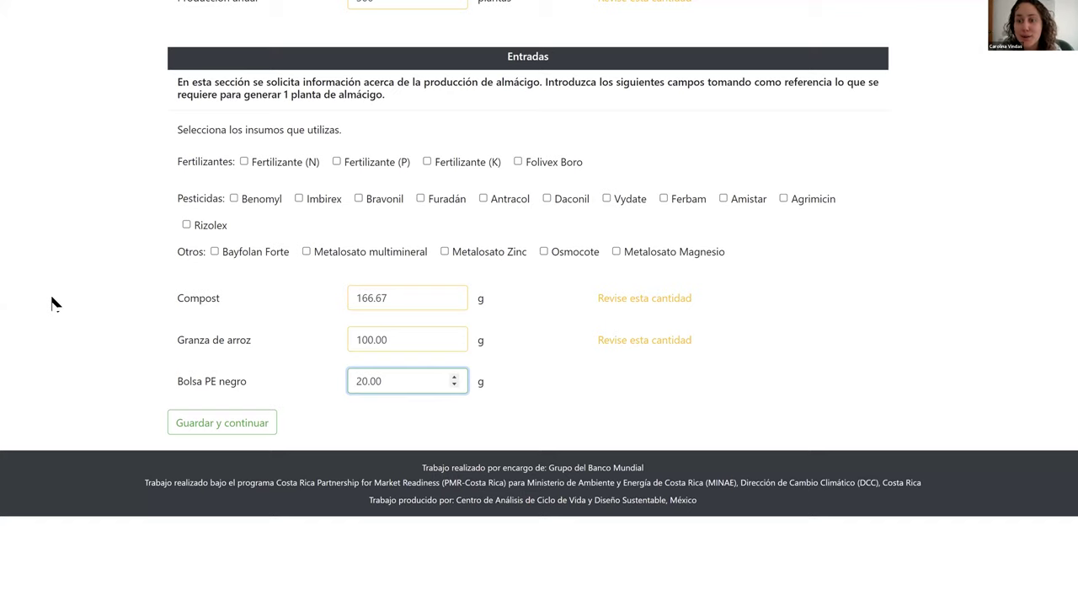
key(Return)
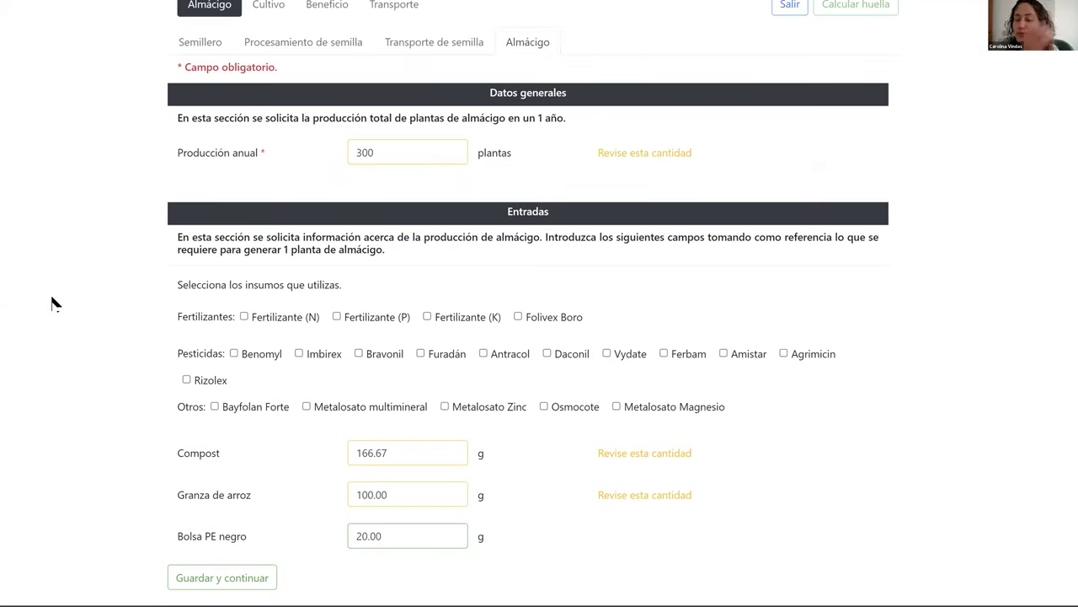
Add the fertilizer Folivex Boro and the pesticide Furadán to the supplies used in the Almácigo inputs.
scroll(52, 303, down, 1)
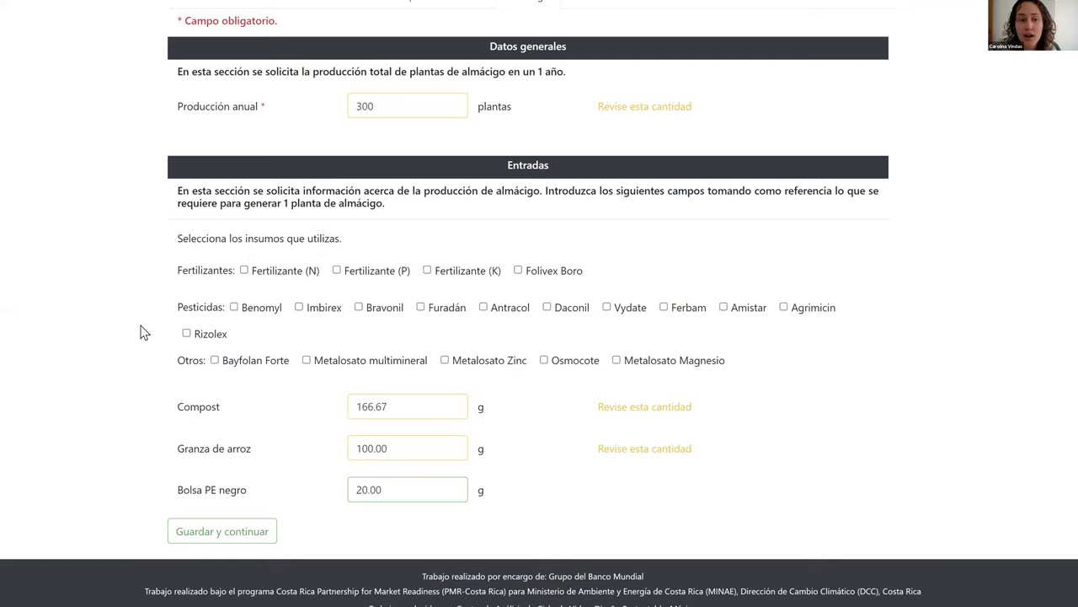
scroll(221, 219, down, 1)
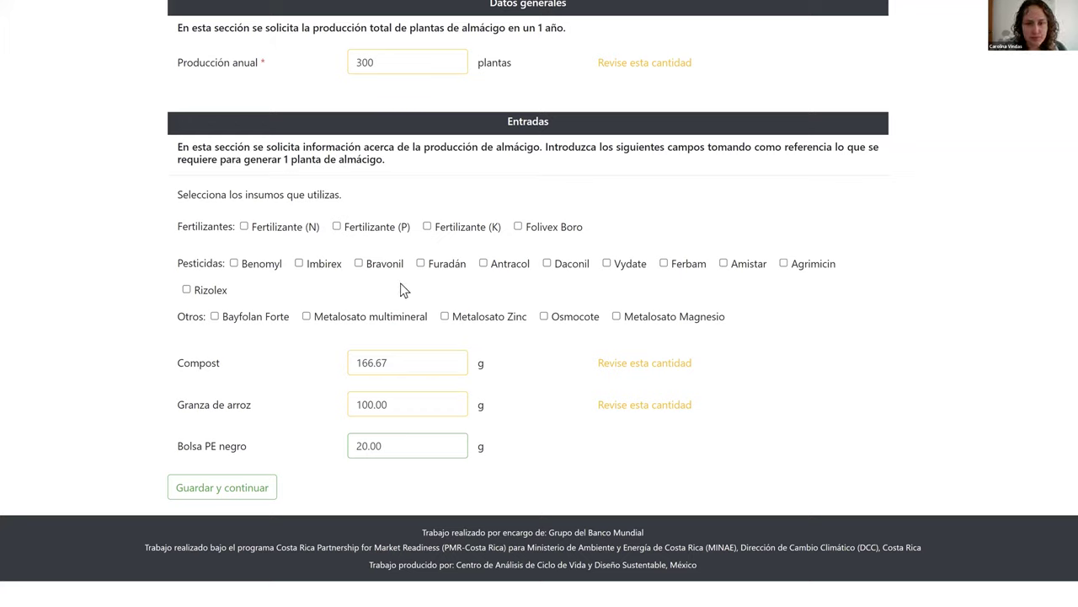
click(518, 228)
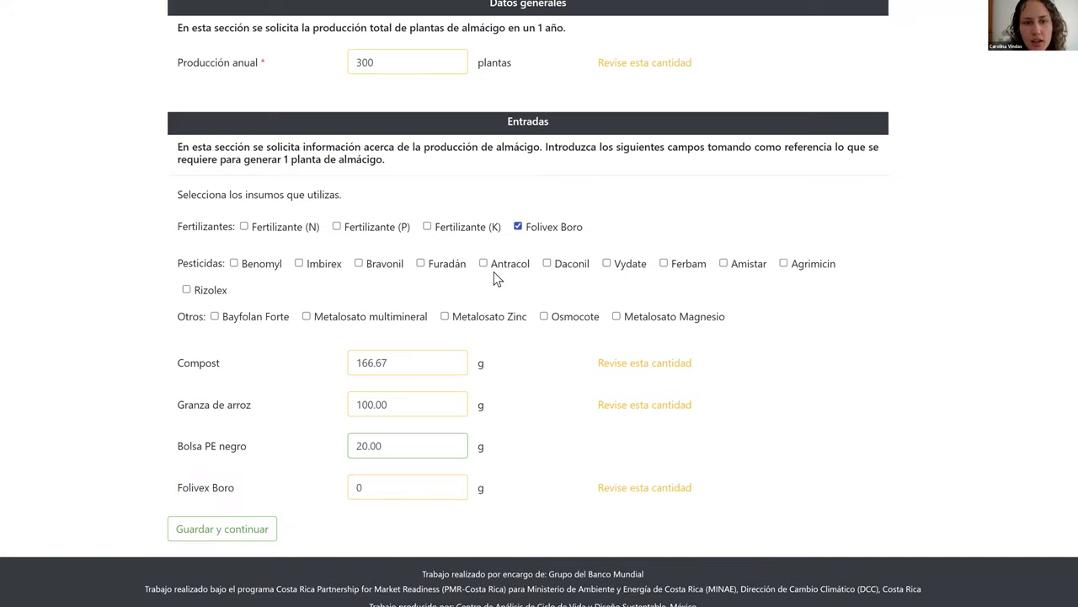
click(421, 264)
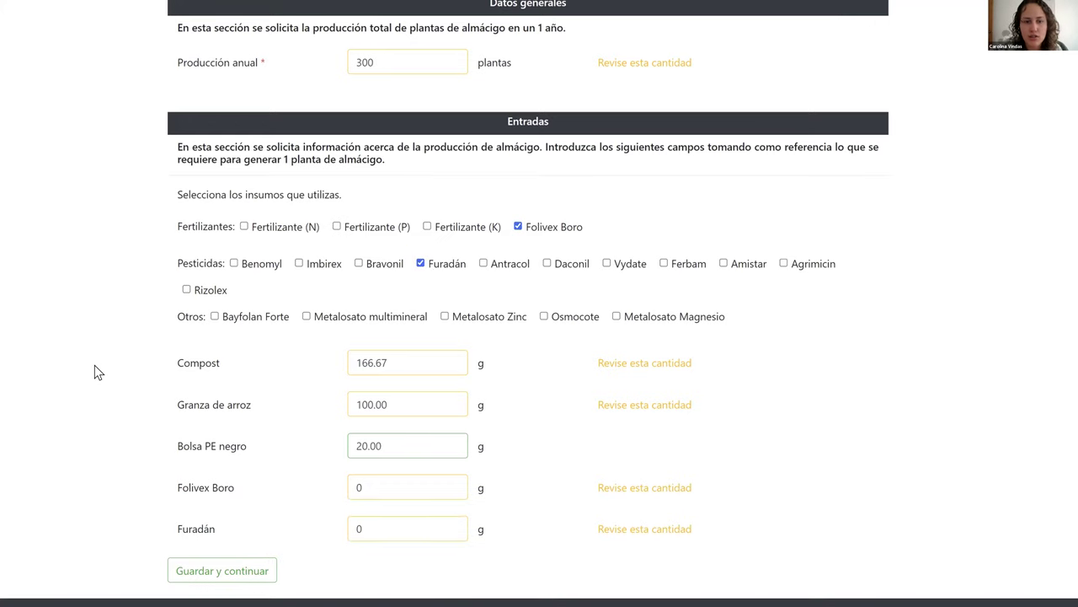
Set the Folivex Boro quantity in the Almácigo inputs to 25000 g.
scroll(94, 364, down, 1)
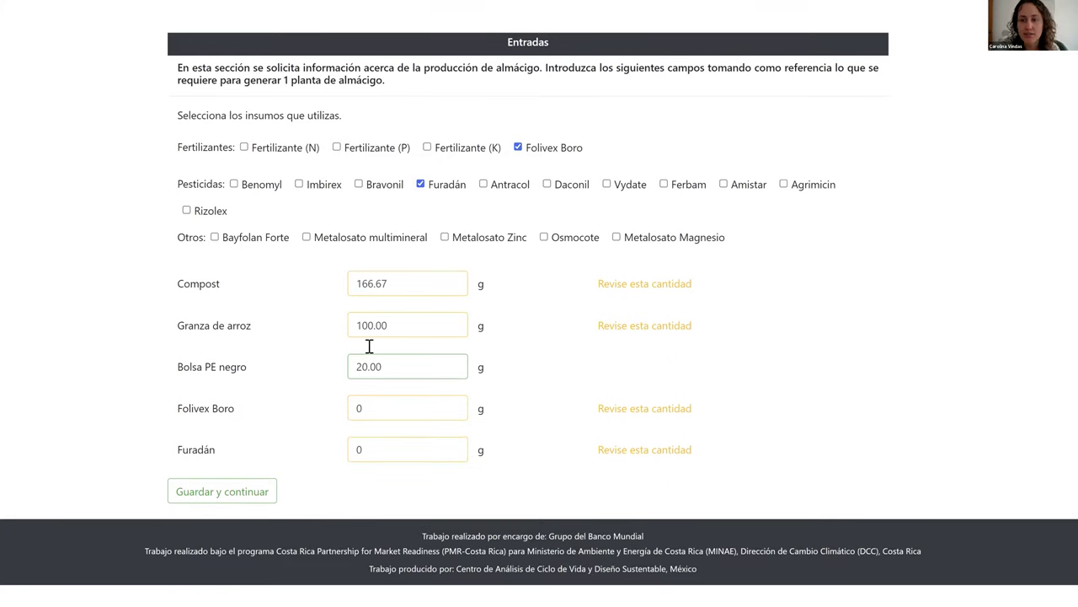
scroll(369, 345, down, 1)
click(370, 346)
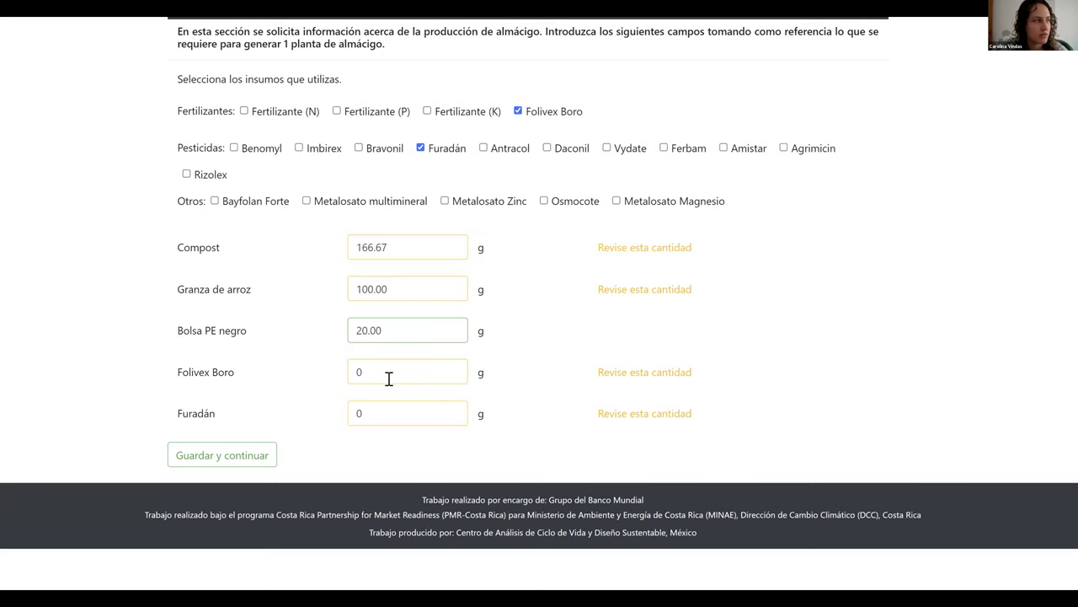
key(Tab)
key(ctrl+a)
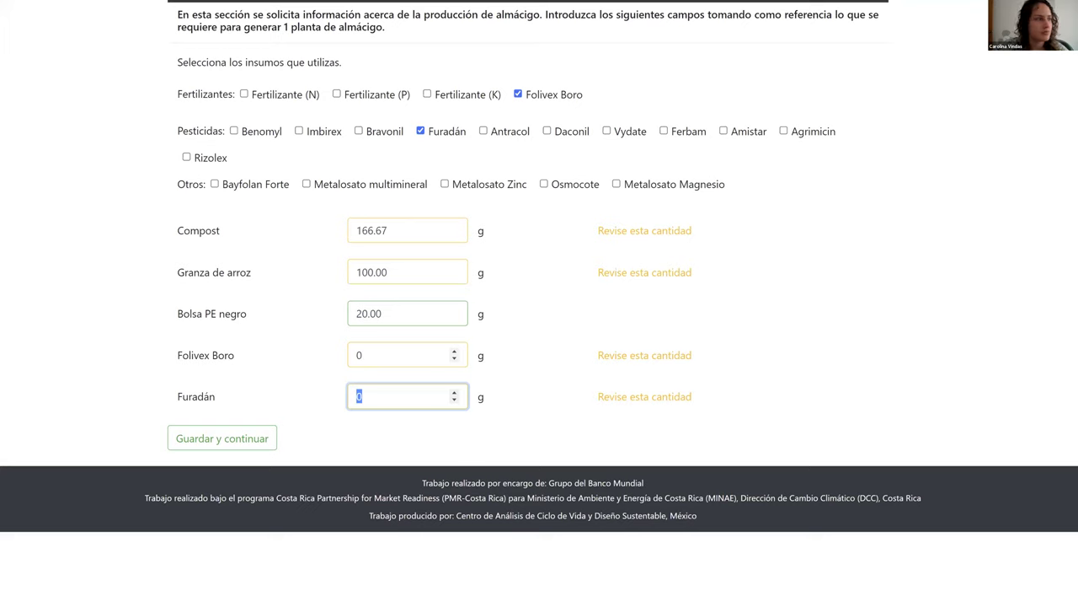
key(shift+Tab)
text(25000)
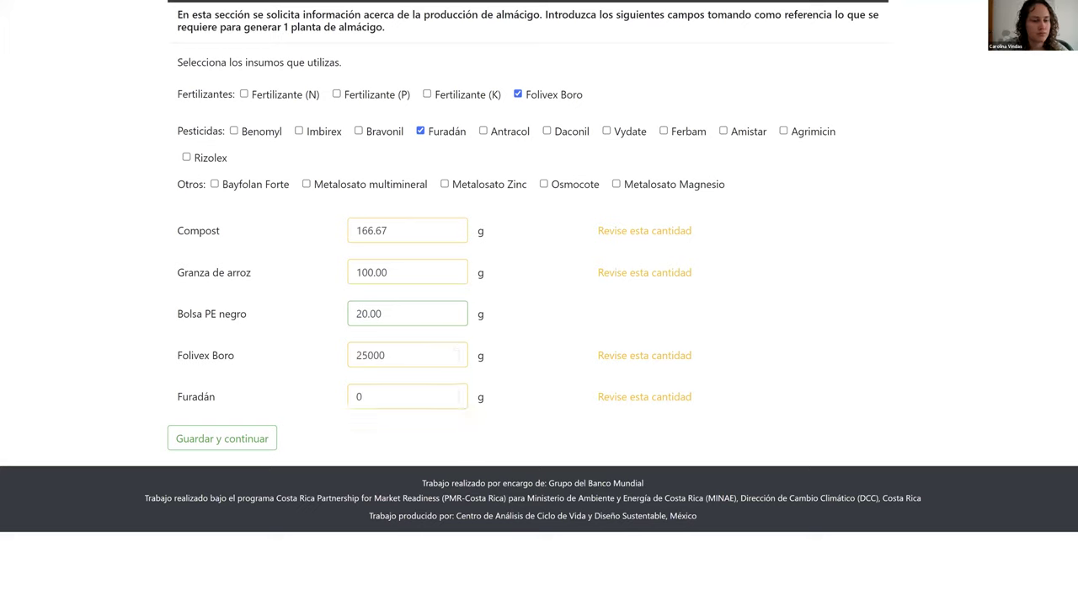
Set the Furadán quantity in the Almácigo inputs to 15000 g and save the section.
click(378, 393)
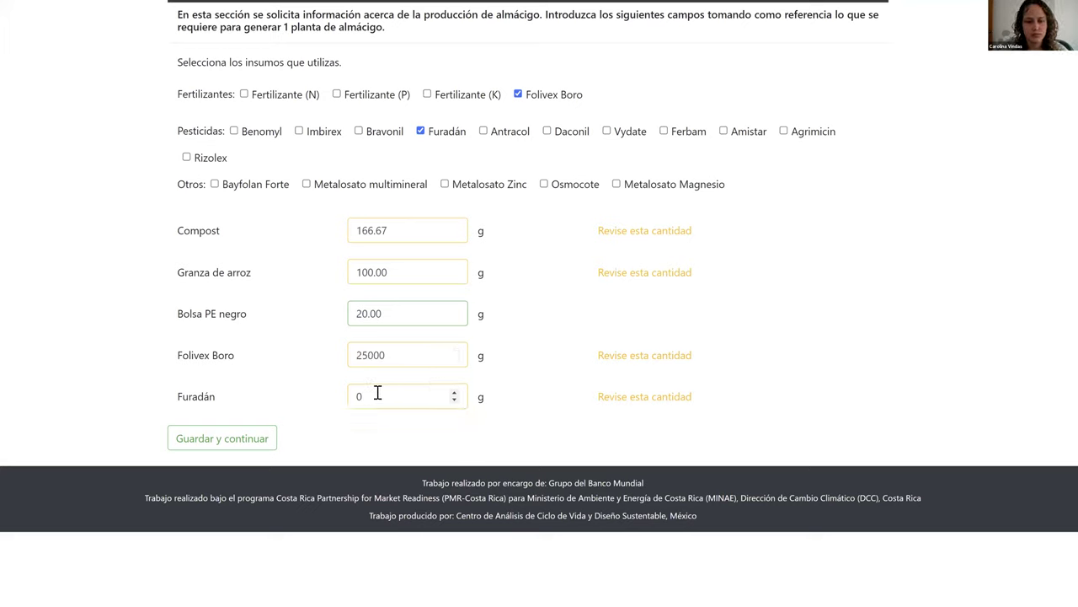
text(15000)
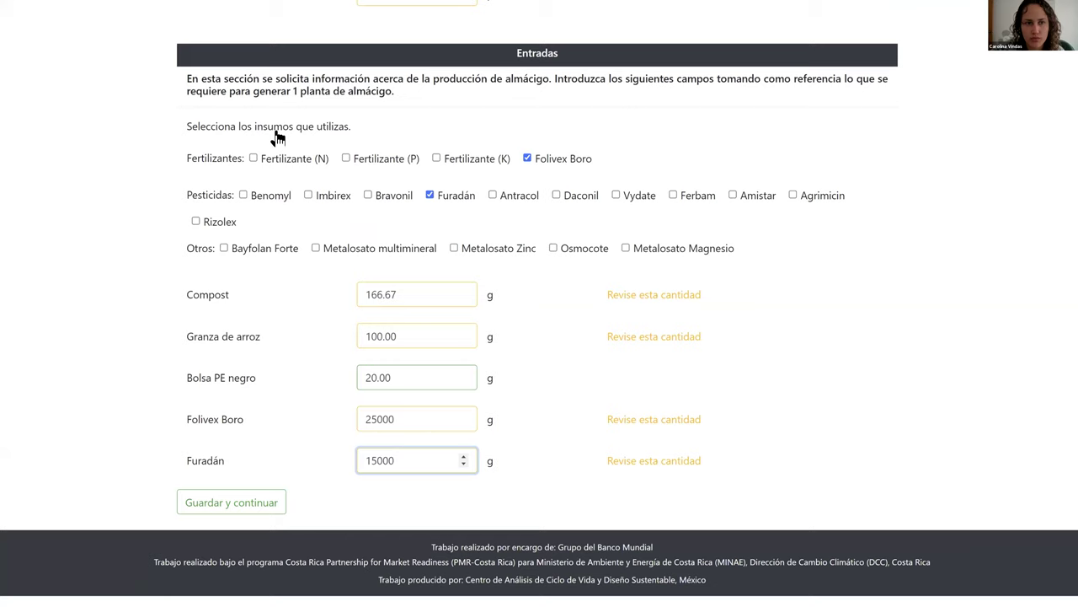
key(Return)
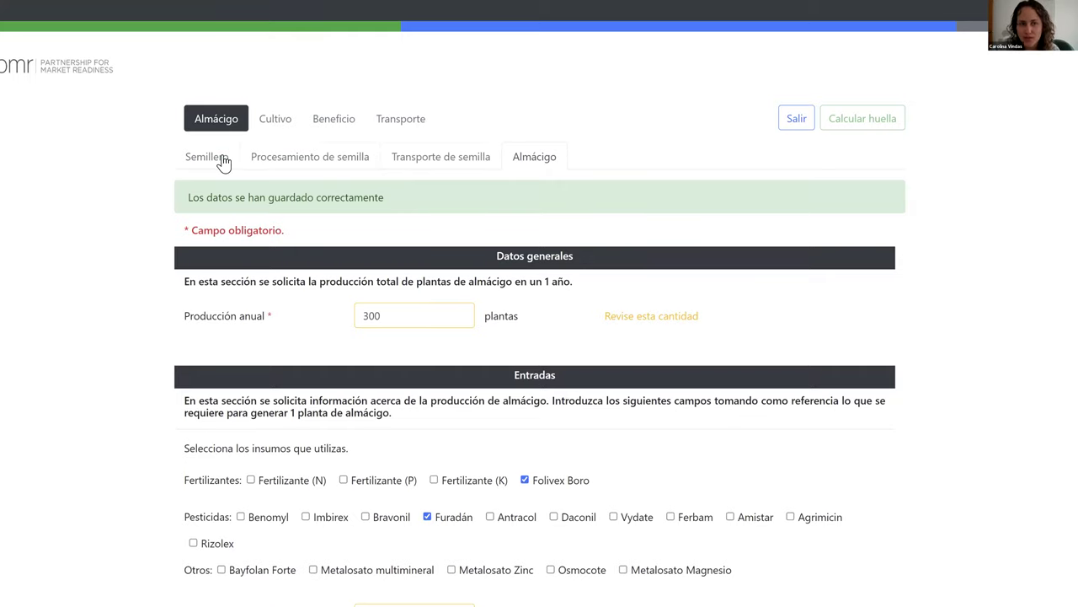
Review the saved data in the Procesamiento de semilla, Semillero and Almácigo subsections.
click(325, 165)
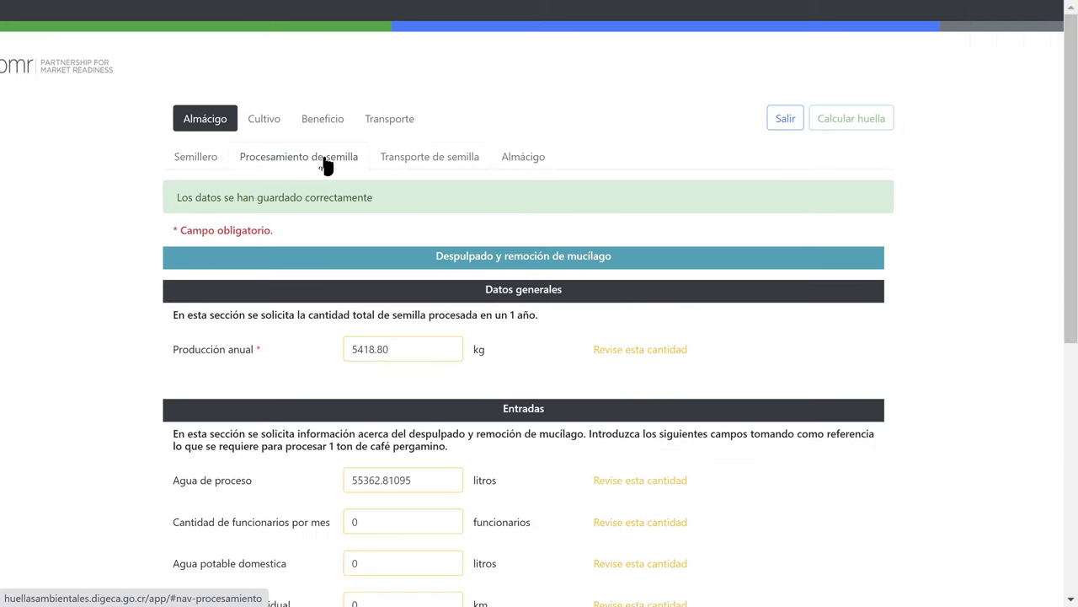
click(222, 166)
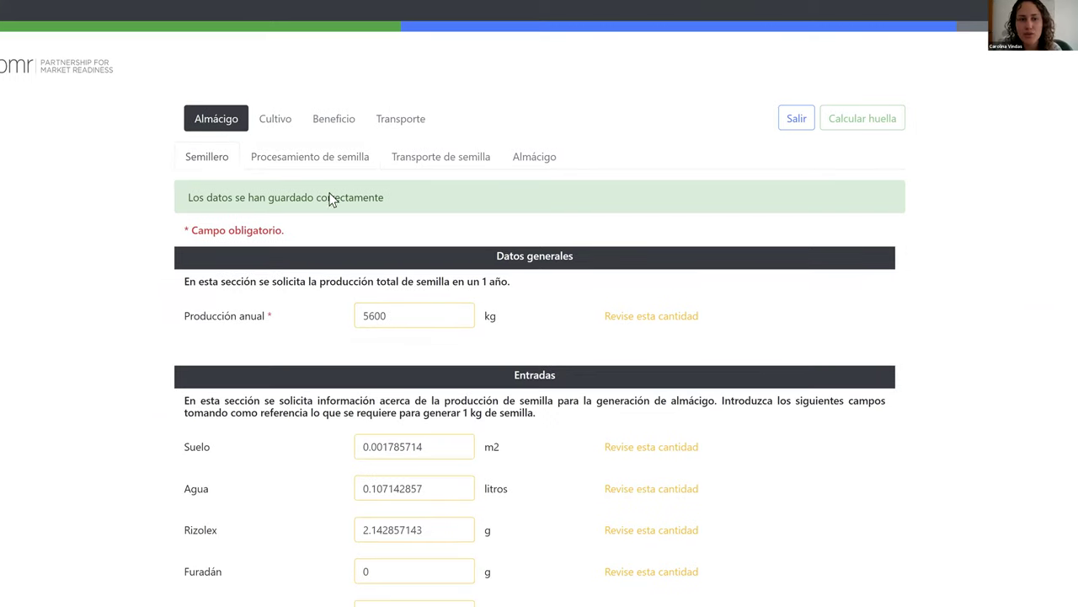
scroll(472, 131, down, 1)
scroll(543, 162, up, 1)
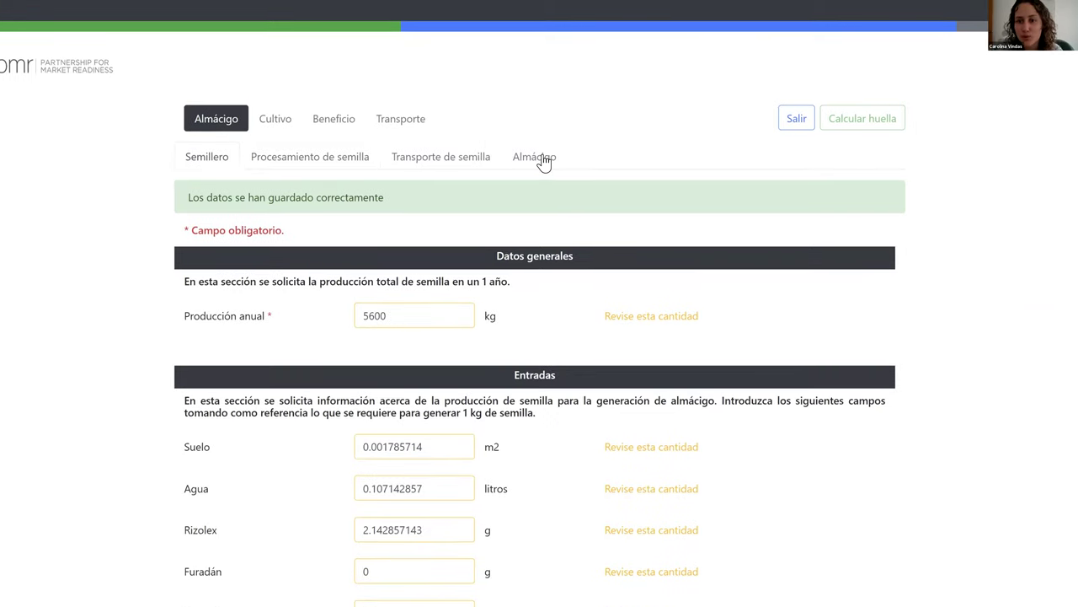
click(544, 161)
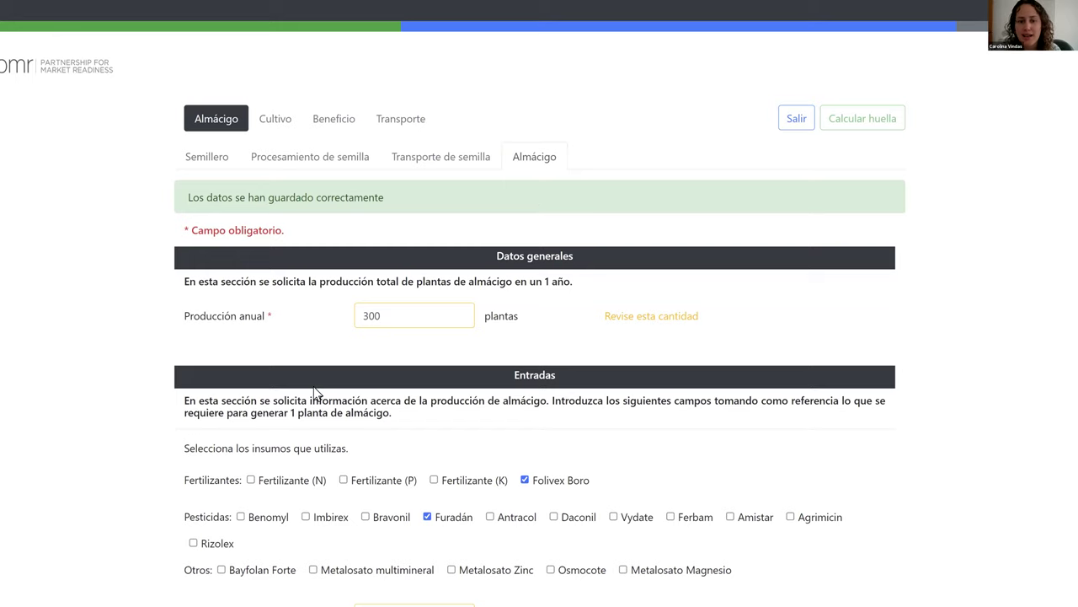
scroll(313, 392, down, 2)
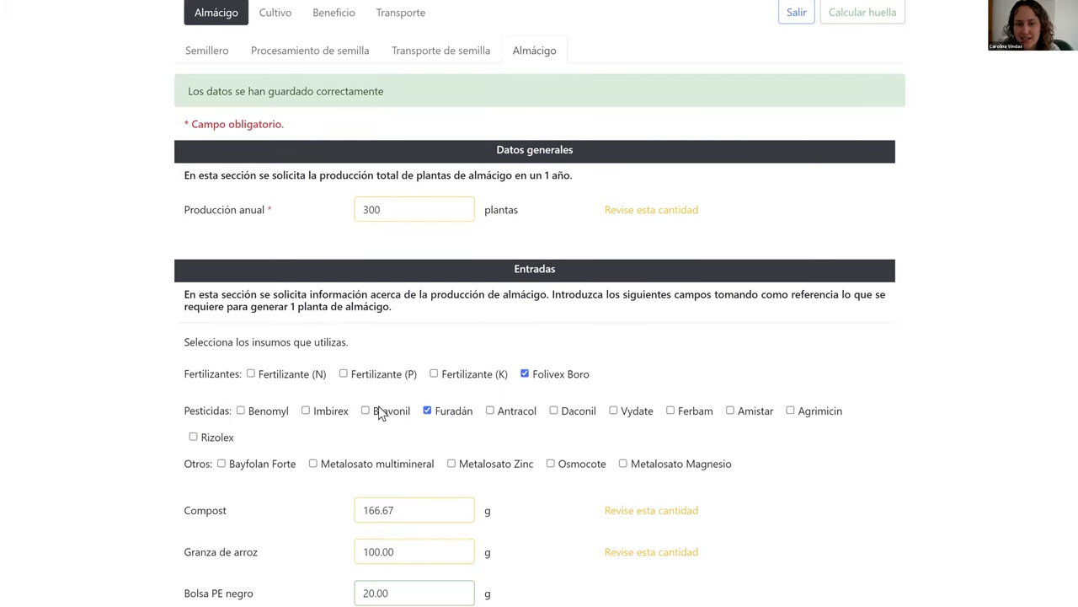
scroll(305, 407, down, 1)
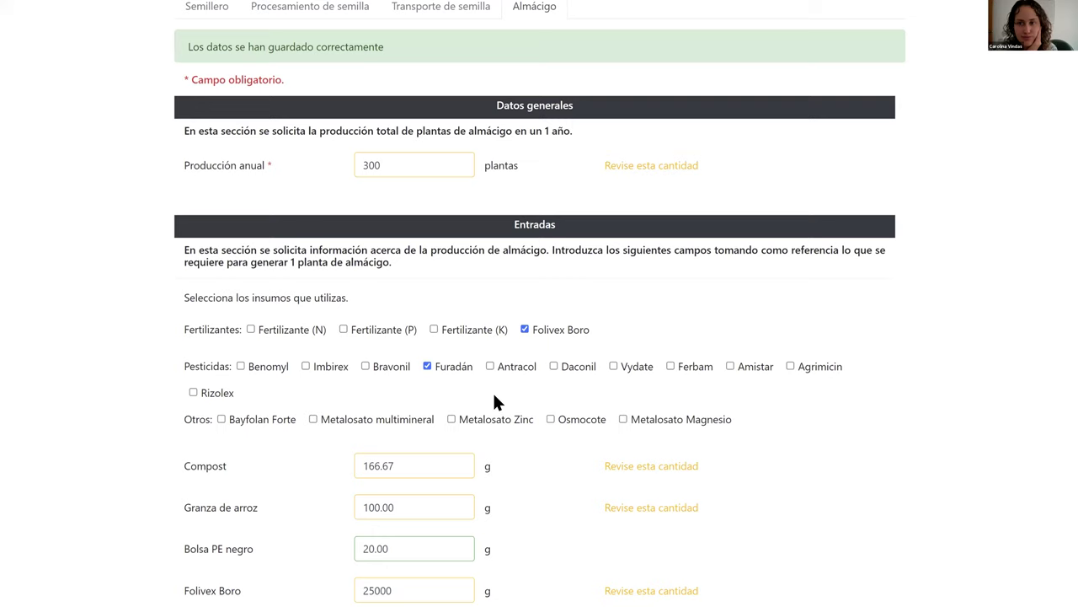
scroll(430, 320, down, 1)
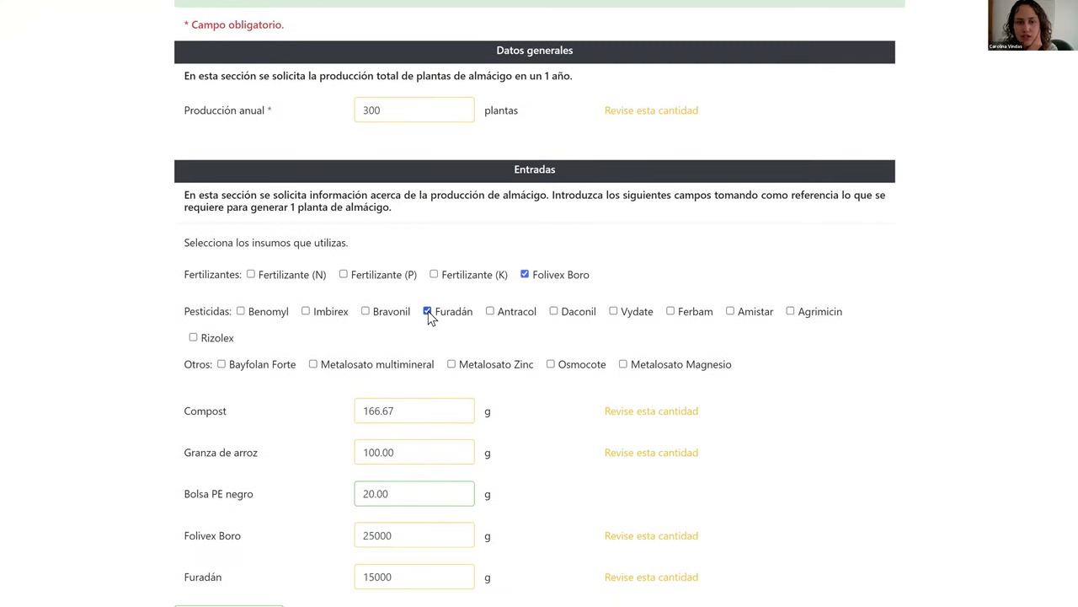
Try removing and re-adding Furadán, then adding and removing Metalosato Zinc, among the supplies used in the Almácigo inputs.
click(427, 311)
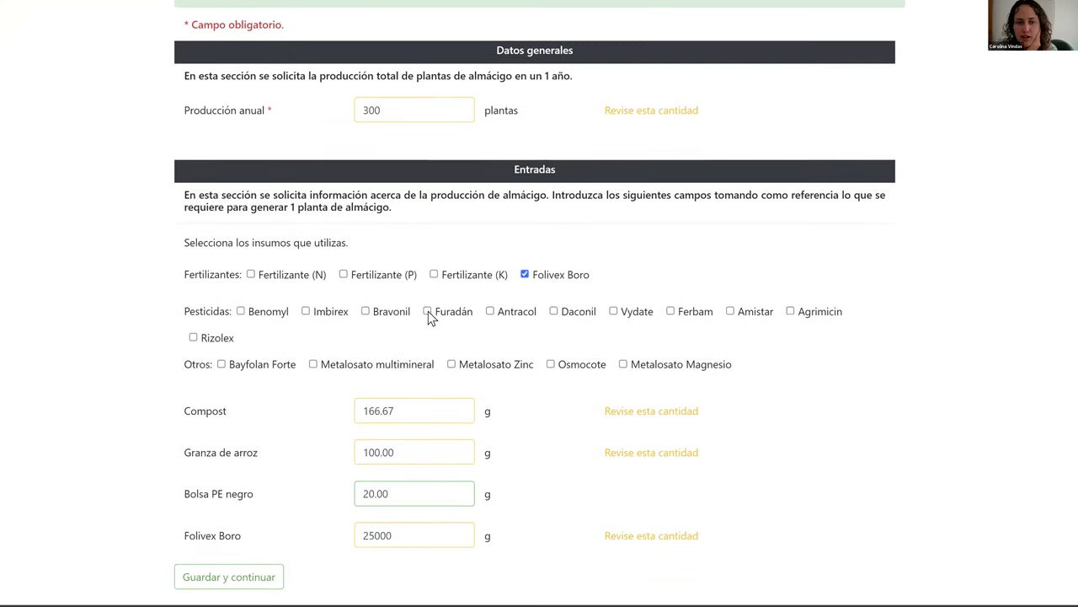
click(428, 311)
scroll(426, 326, down, 1)
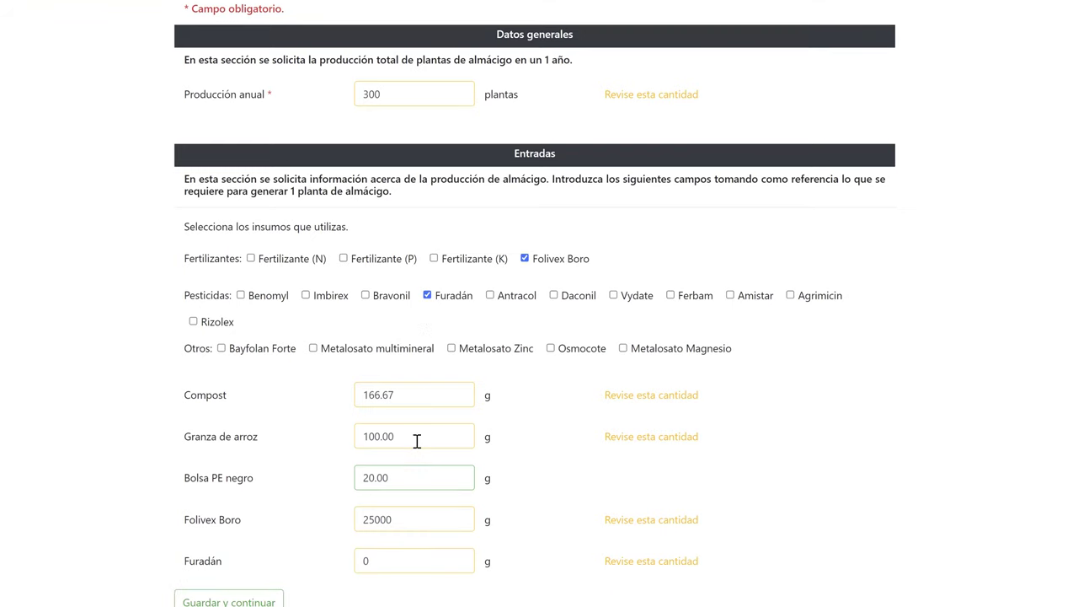
scroll(501, 238, down, 3)
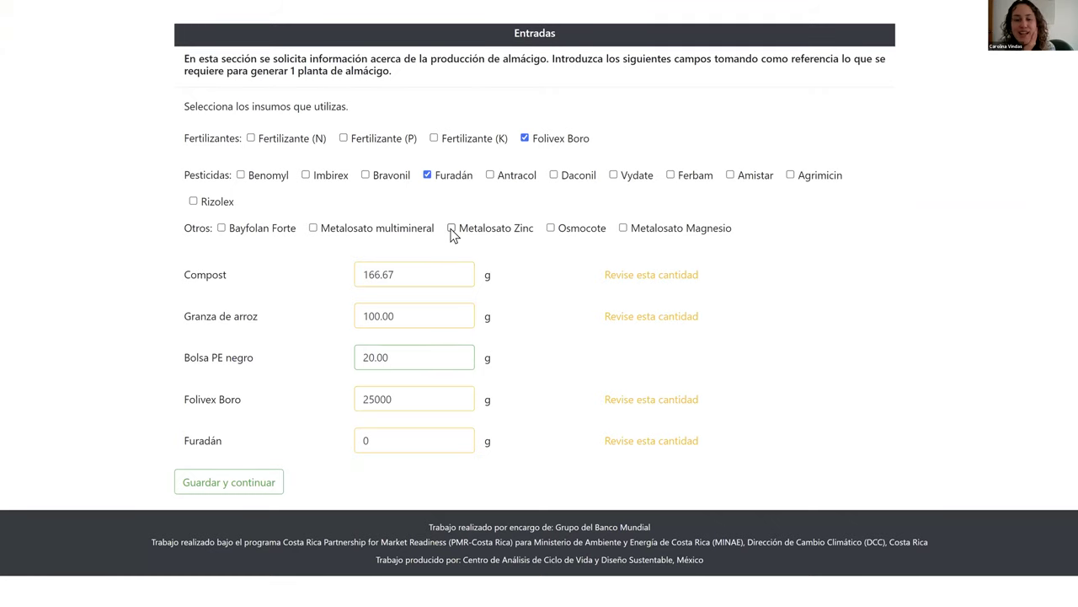
click(444, 227)
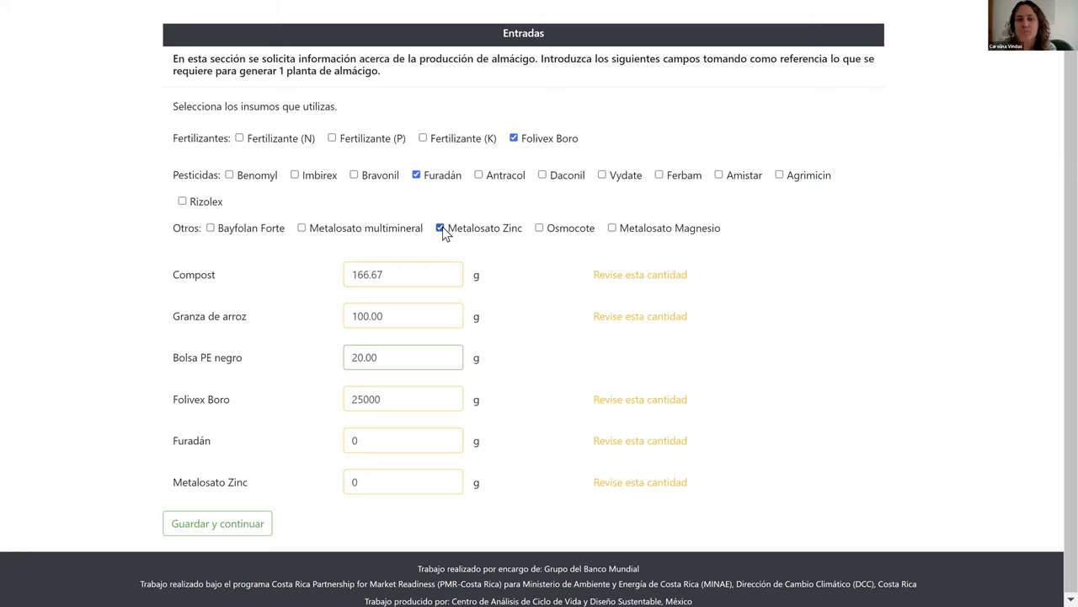
click(440, 228)
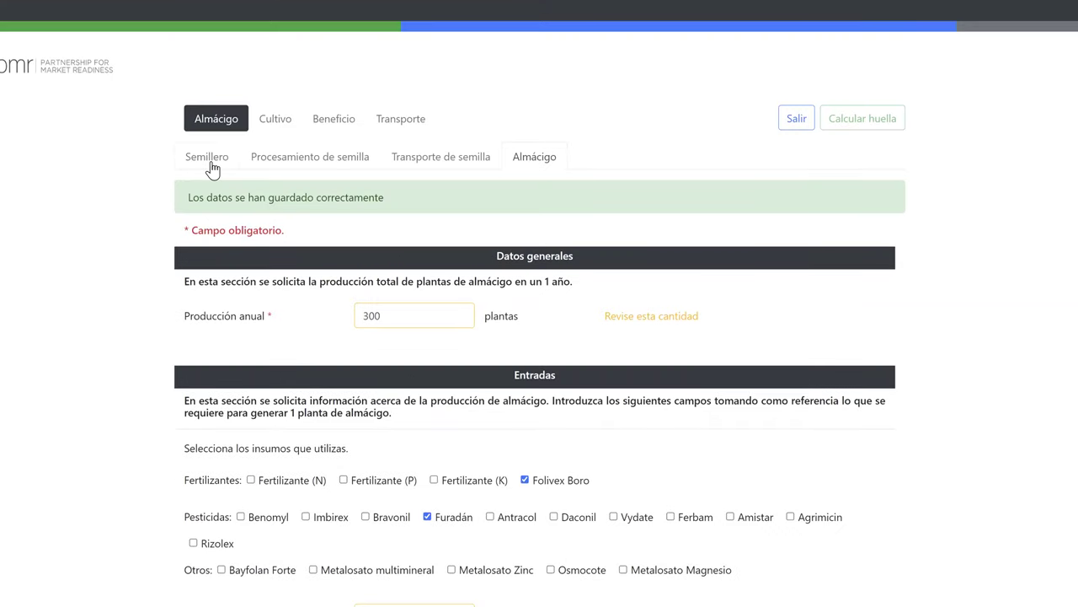
Review the Semillero subsection's inputs through to its save option, then return to the Almácigo subsection.
click(211, 168)
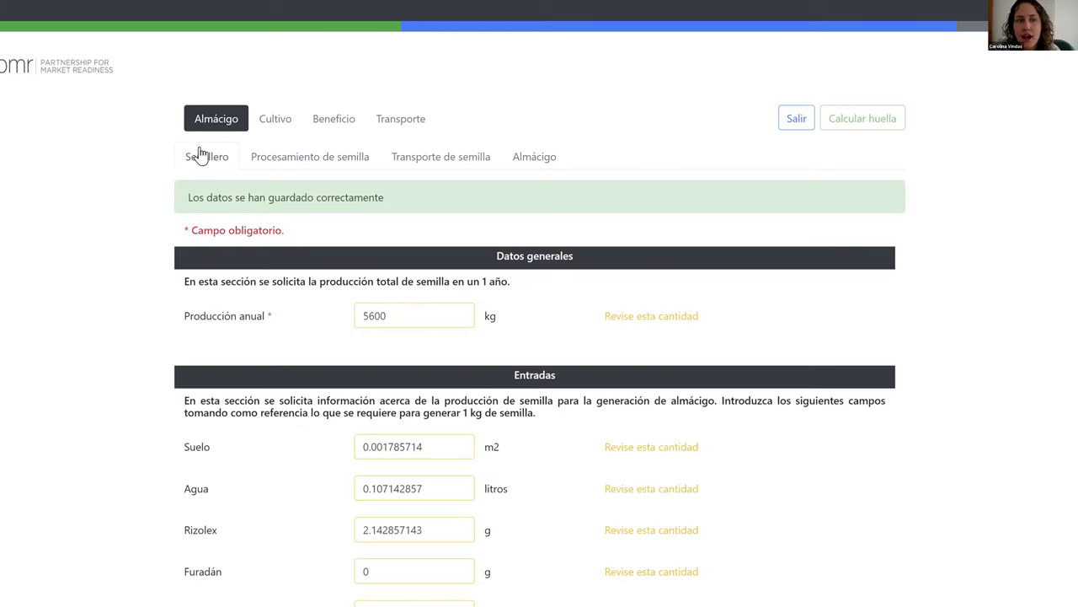
scroll(162, 289, down, 2)
scroll(192, 387, down, 2)
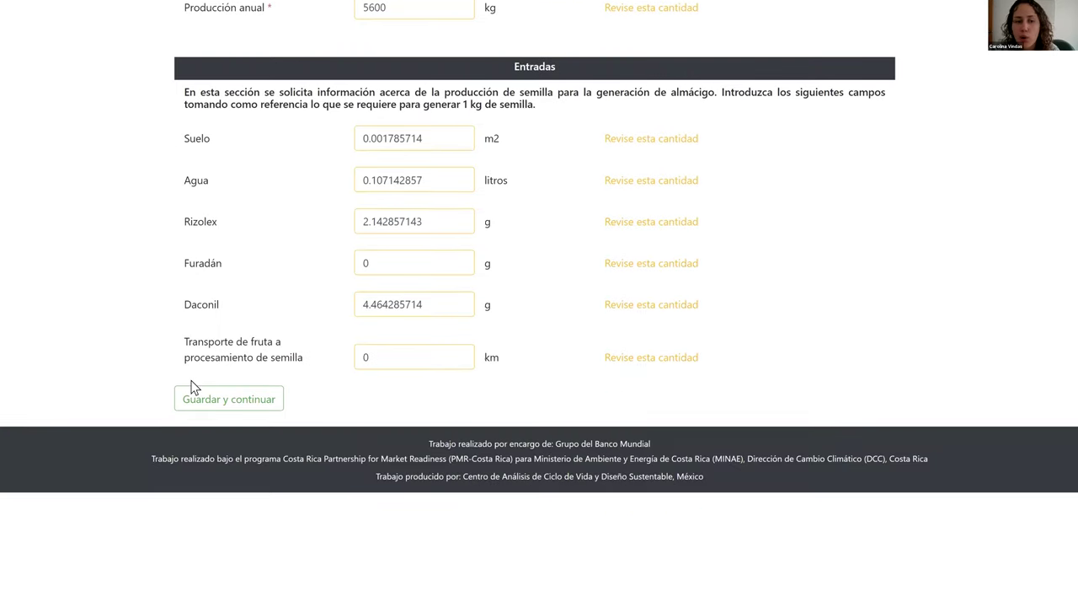
click(198, 398)
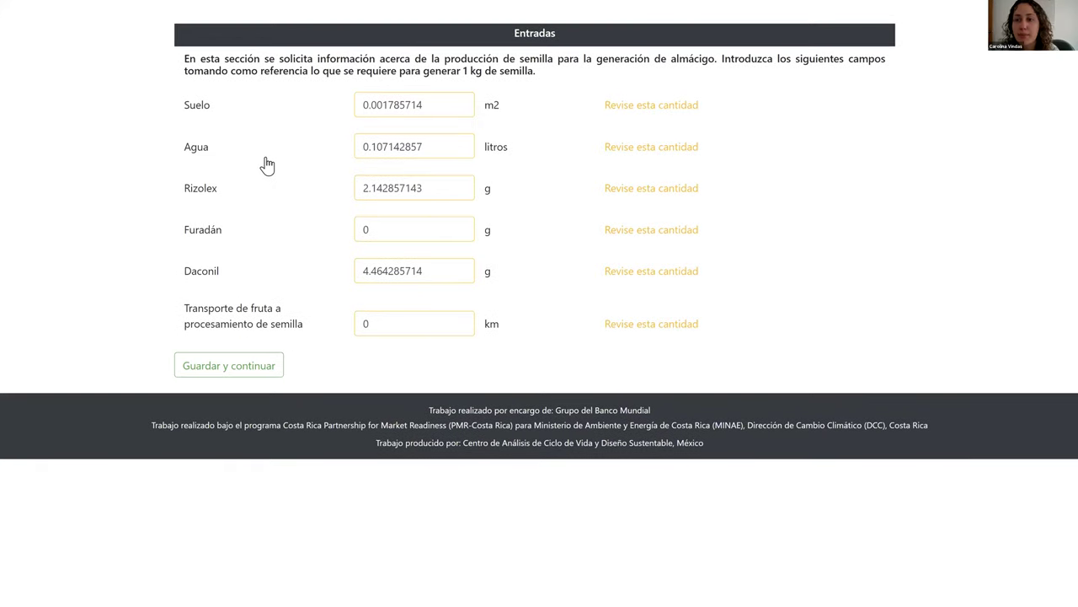
scroll(267, 165, up, 2)
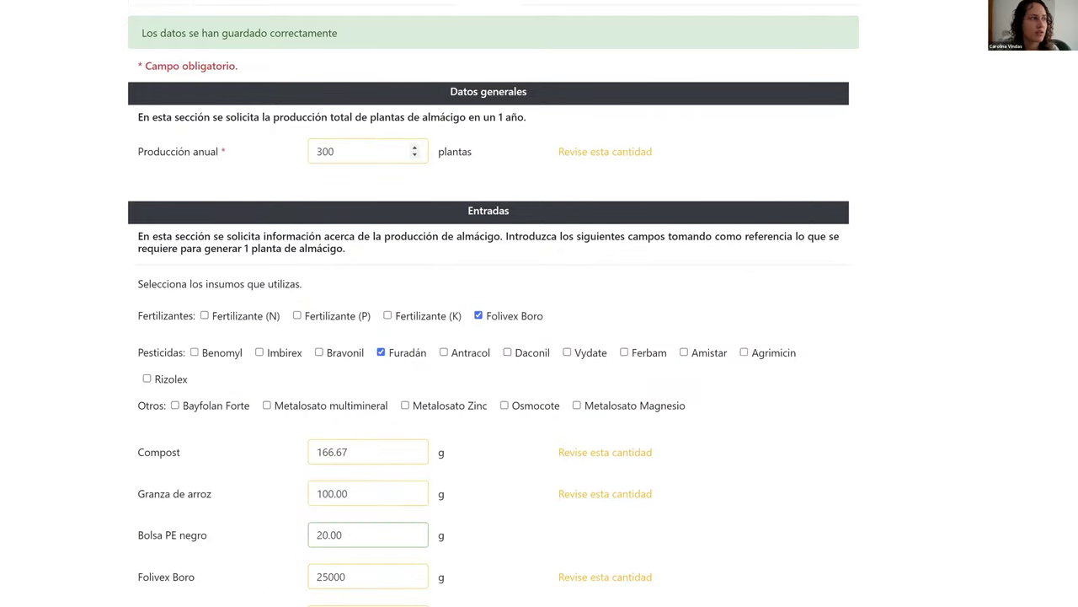
Set the Almácigo inputs to 83.33 g of Furadán and 50.00 g of Folivex Boro, and save the section.
scroll(539, 303, down, 2)
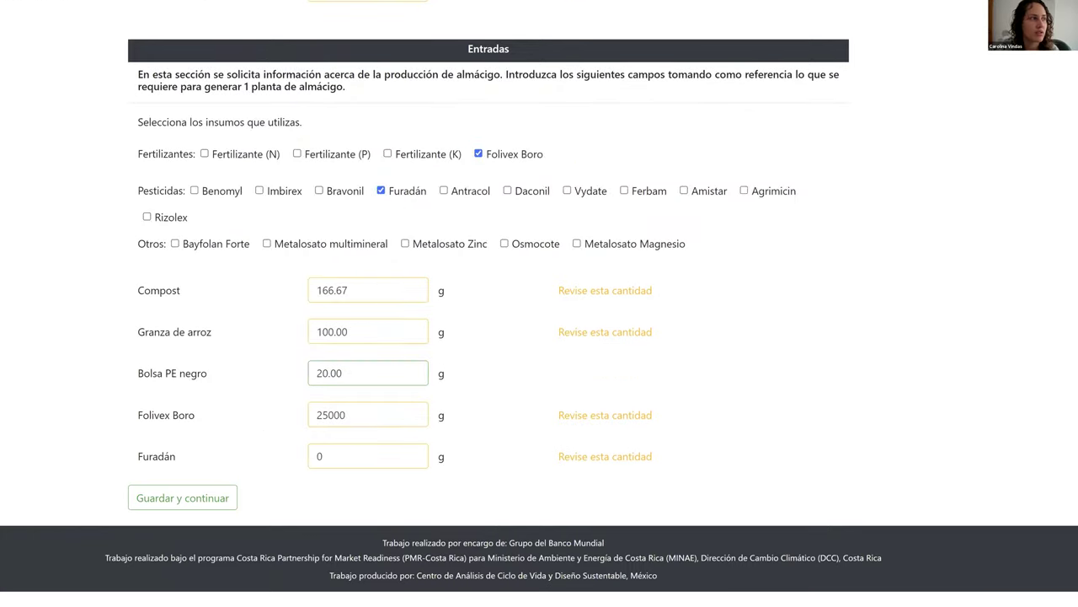
scroll(539, 295, down, 1)
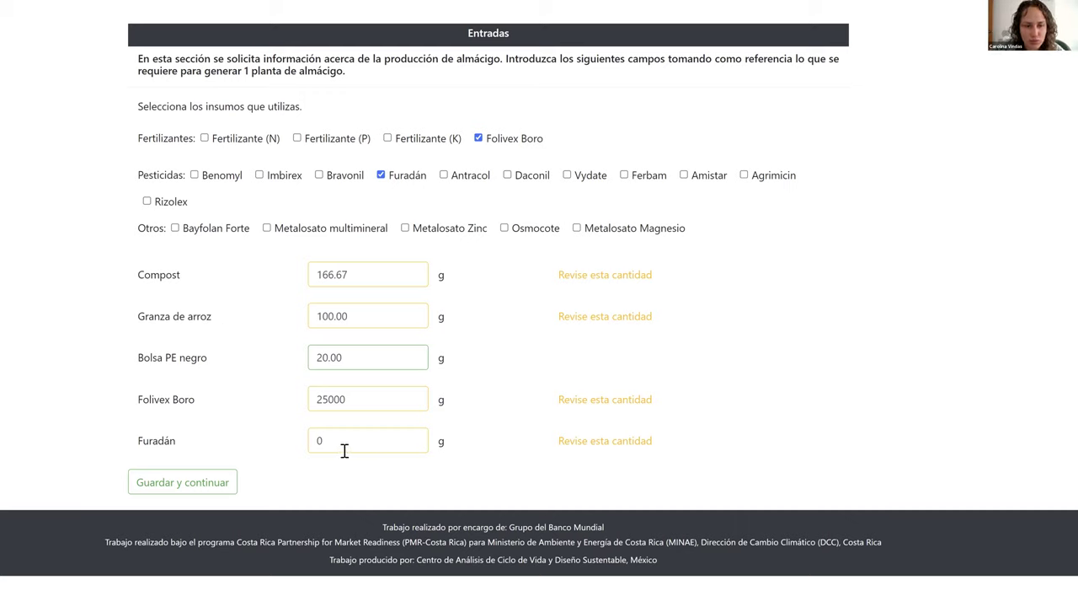
text(83.33)
click(356, 393)
key(ctrl+a)
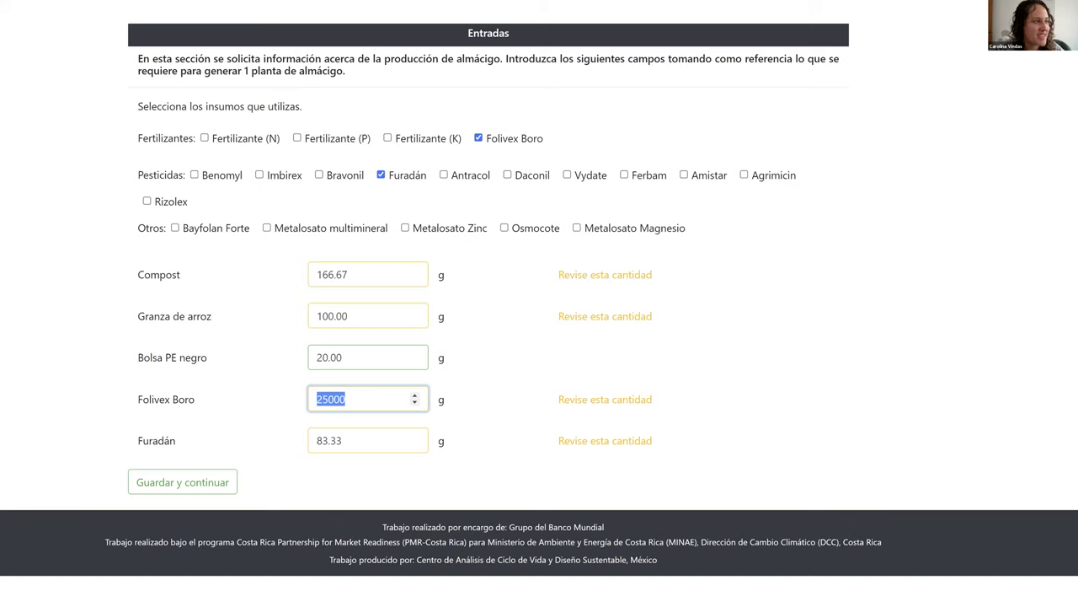
key(BackSpace)
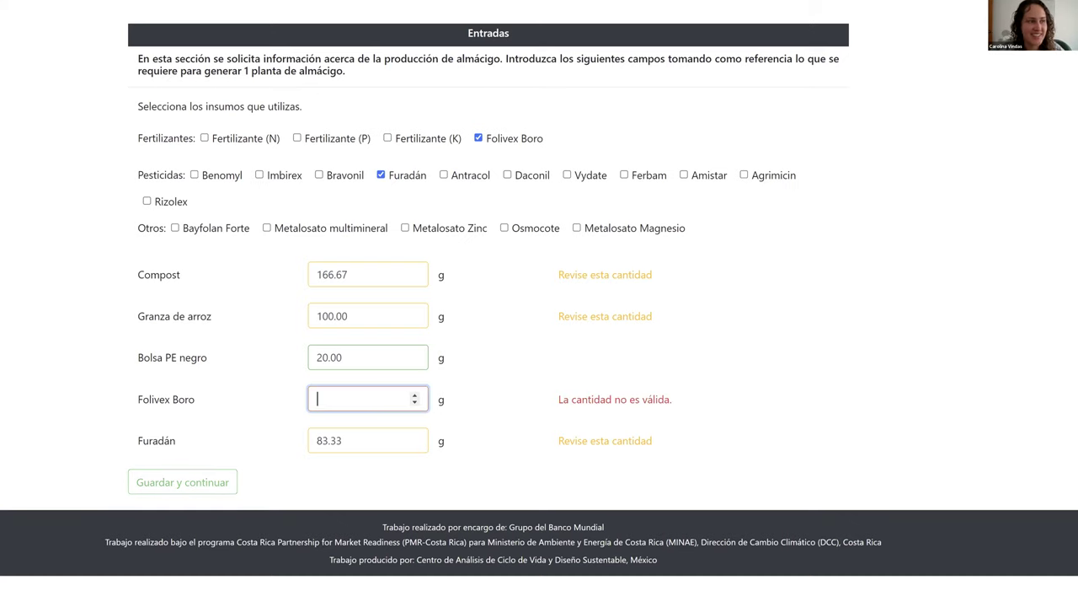
drag(138, 71, 312, 398)
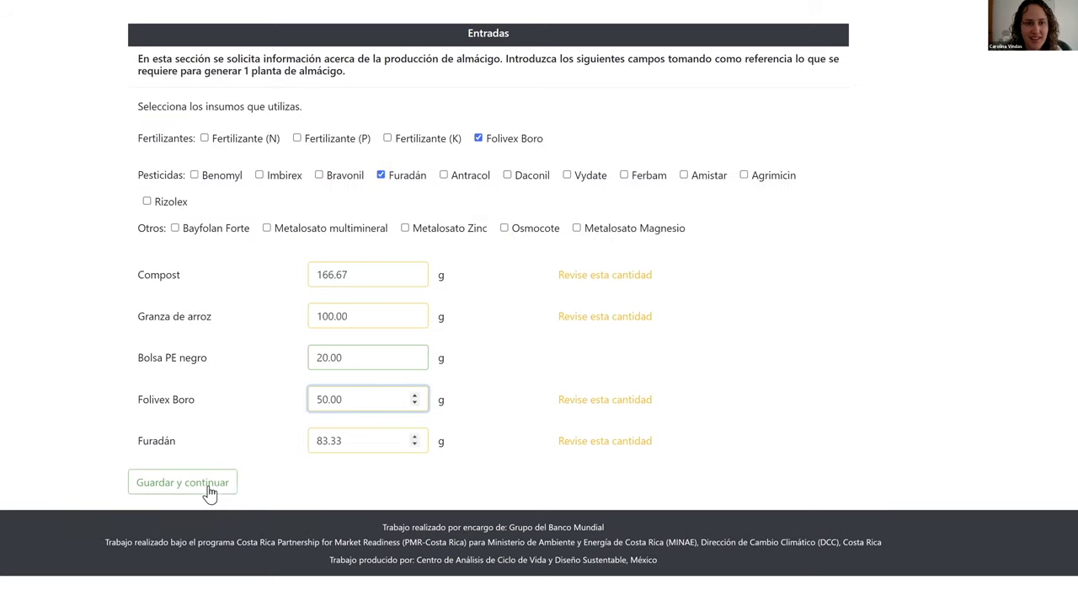
click(182, 482)
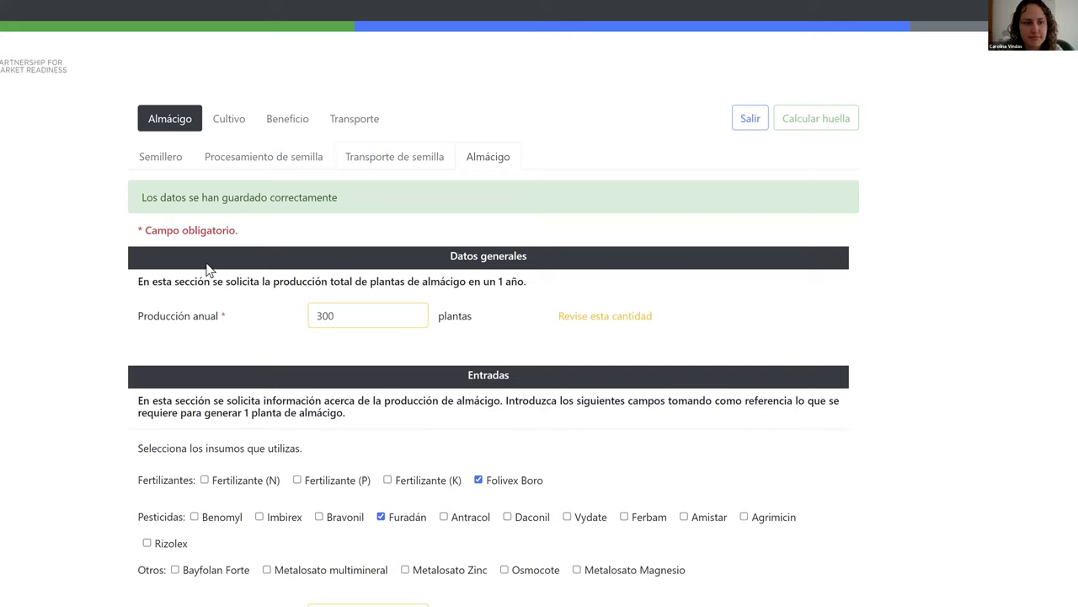
Open the Cultivo section and examine its general data and input fields.
click(228, 118)
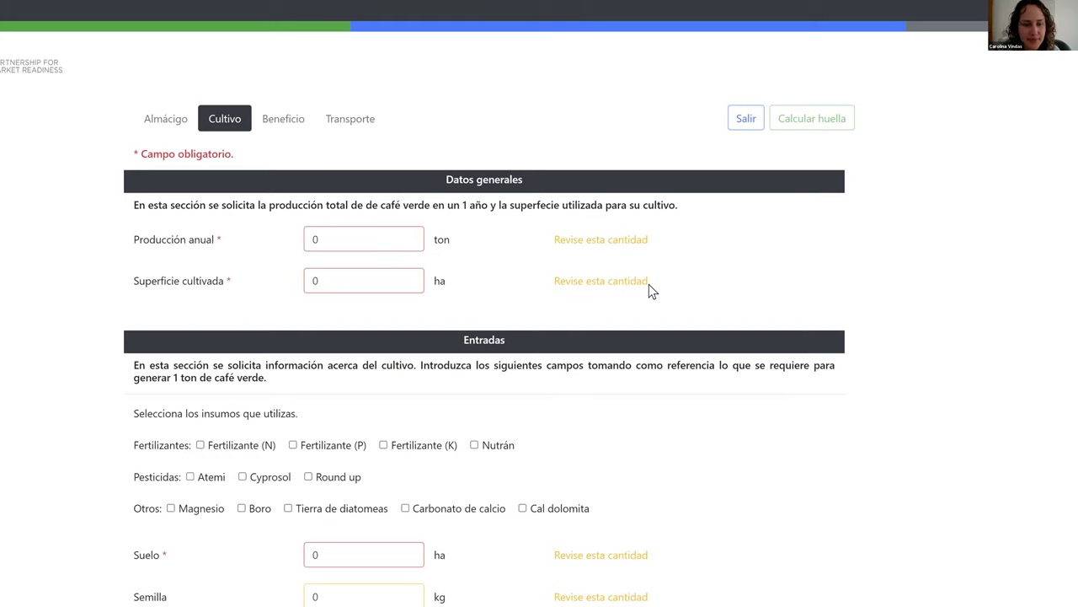
scroll(649, 284, down, 1)
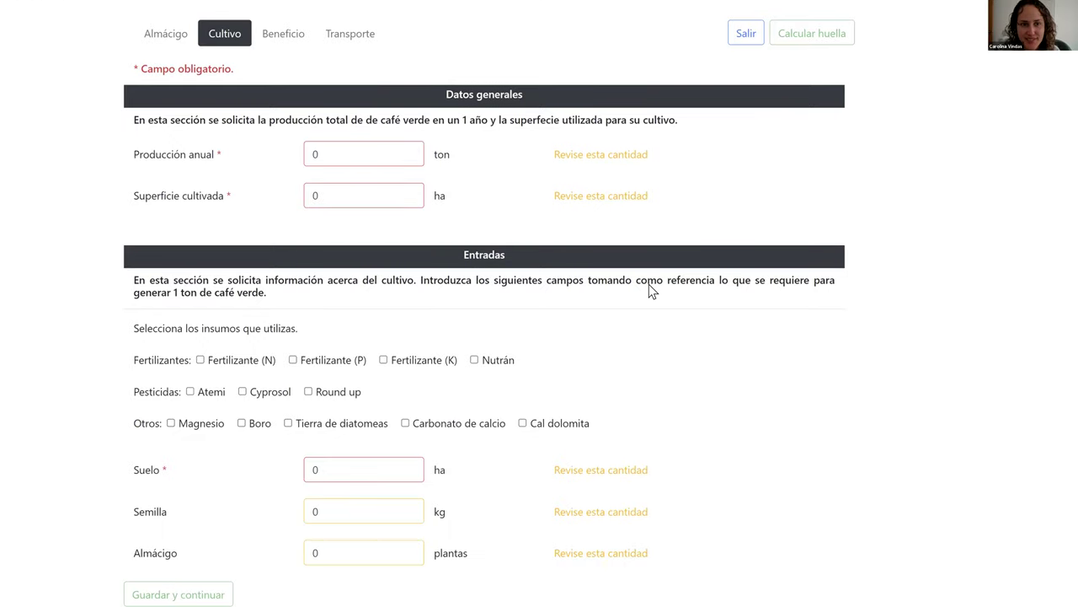
scroll(744, 154, down, 1)
scroll(744, 155, up, 2)
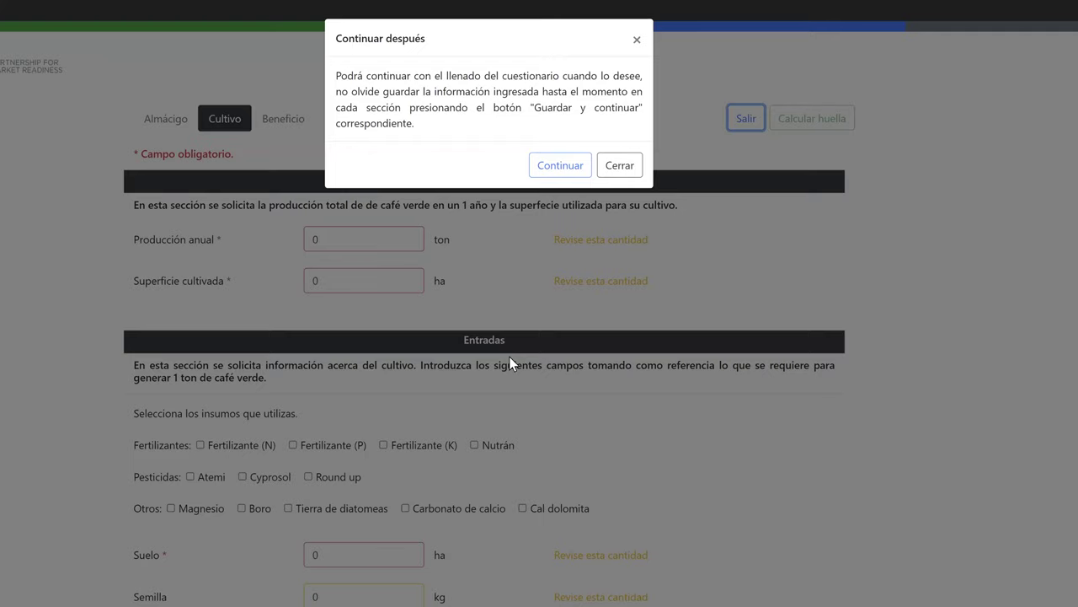
Exit the questionnaire to continue it another time and open the list of coffee life-cycle analysis questionnaires and results.
key(Return)
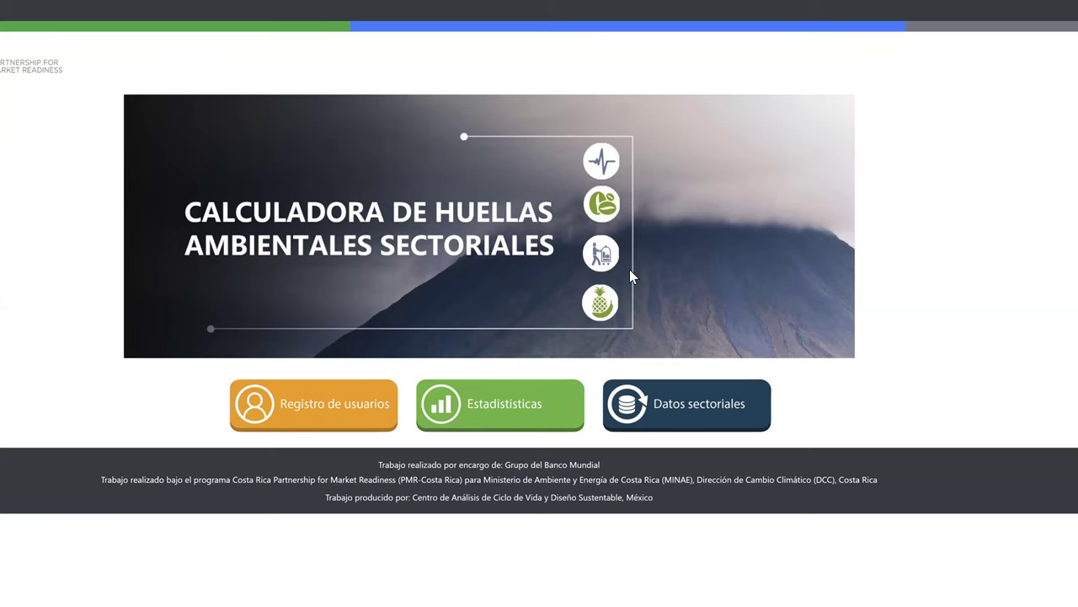
scroll(918, 86, right, 3)
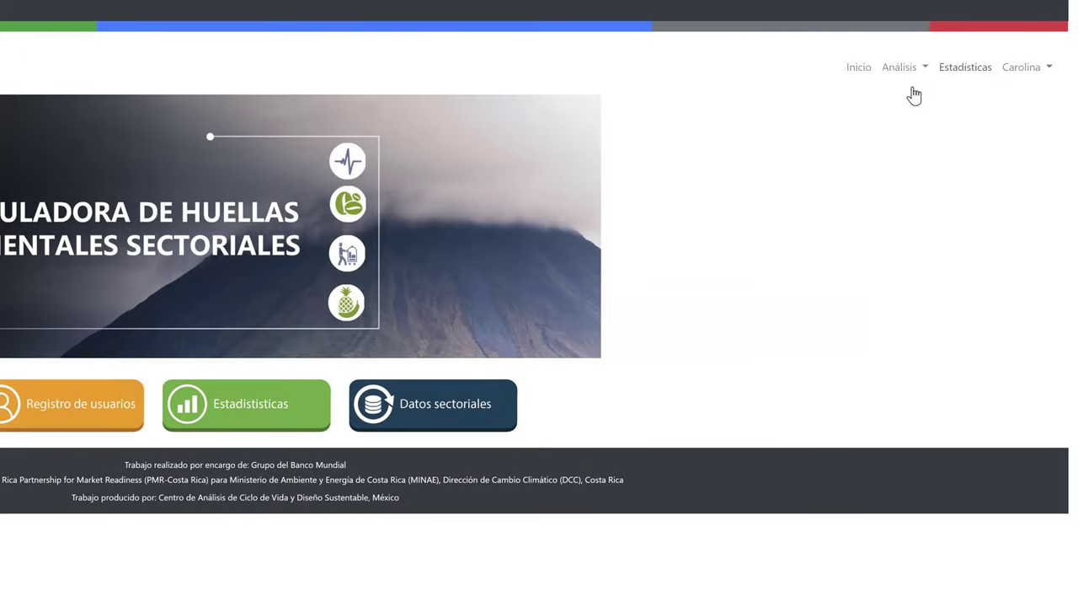
click(904, 66)
click(897, 96)
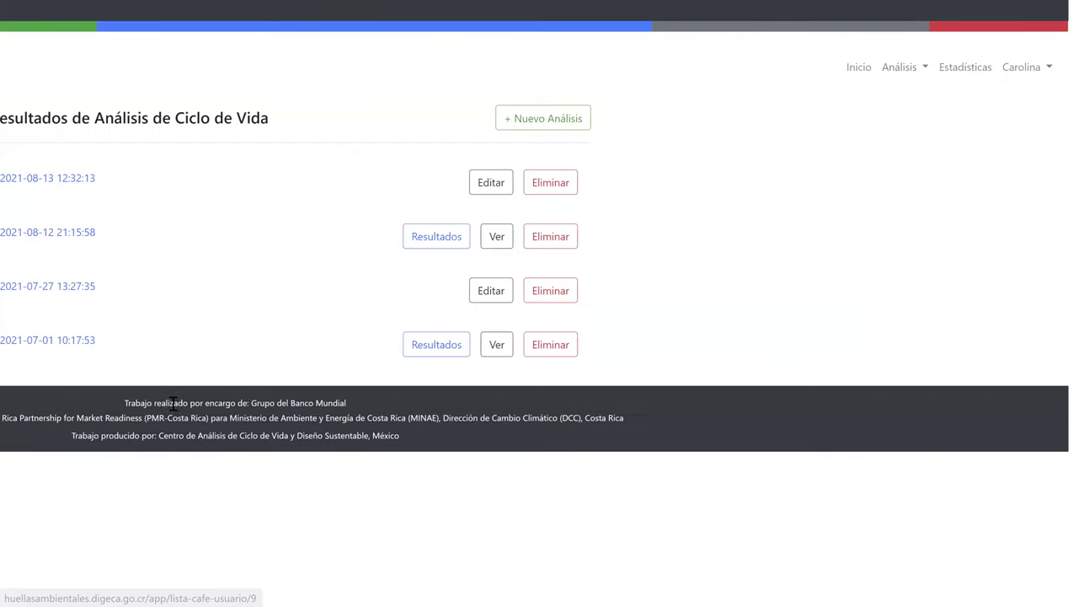
scroll(171, 403, left, 5)
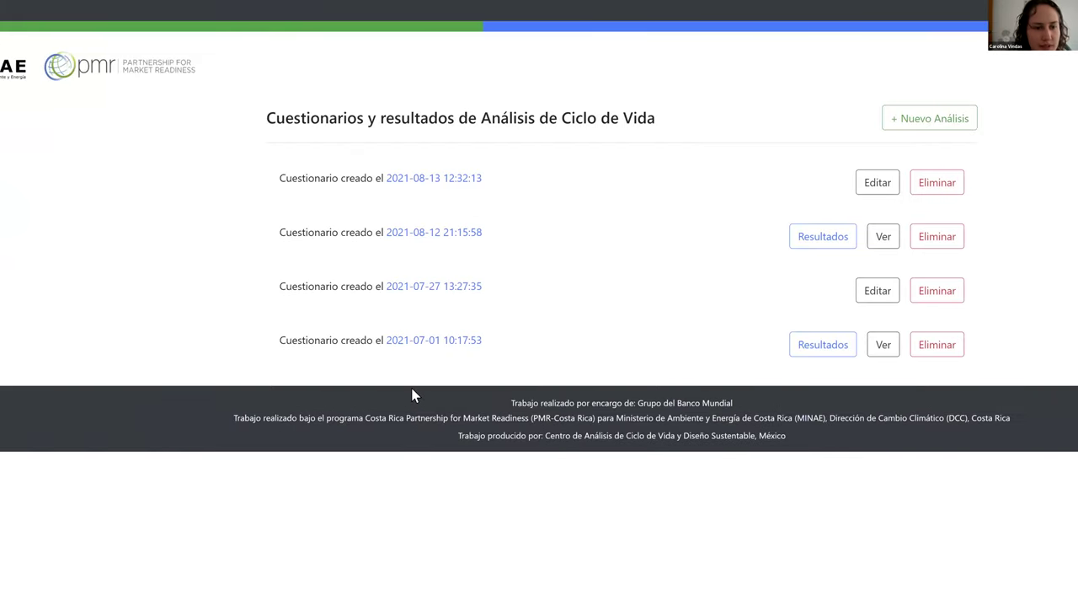
scroll(413, 394, right, 3)
scroll(719, 250, left, 1)
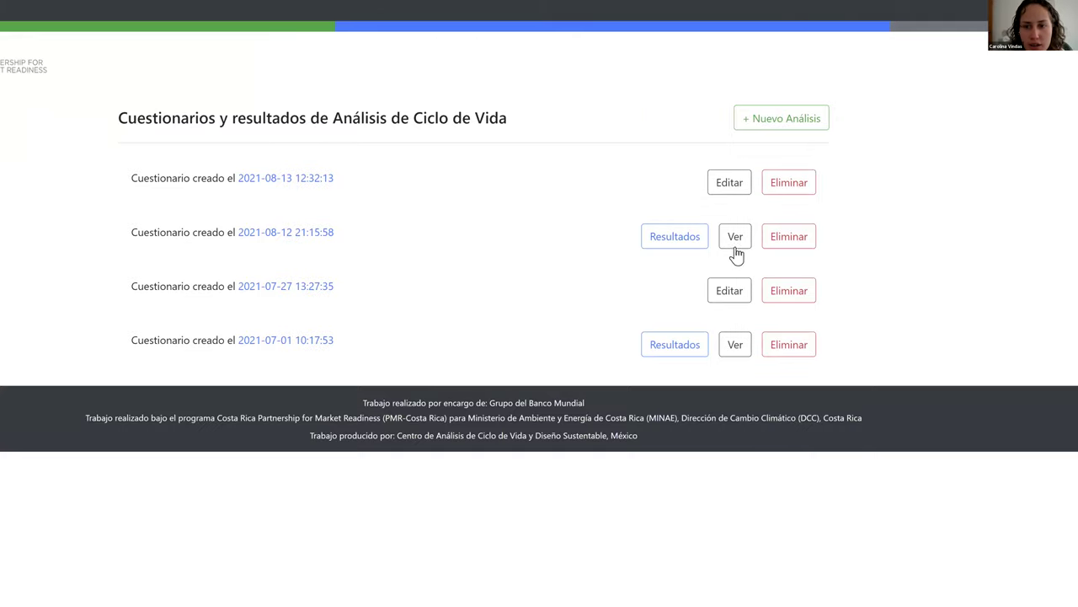
click(727, 251)
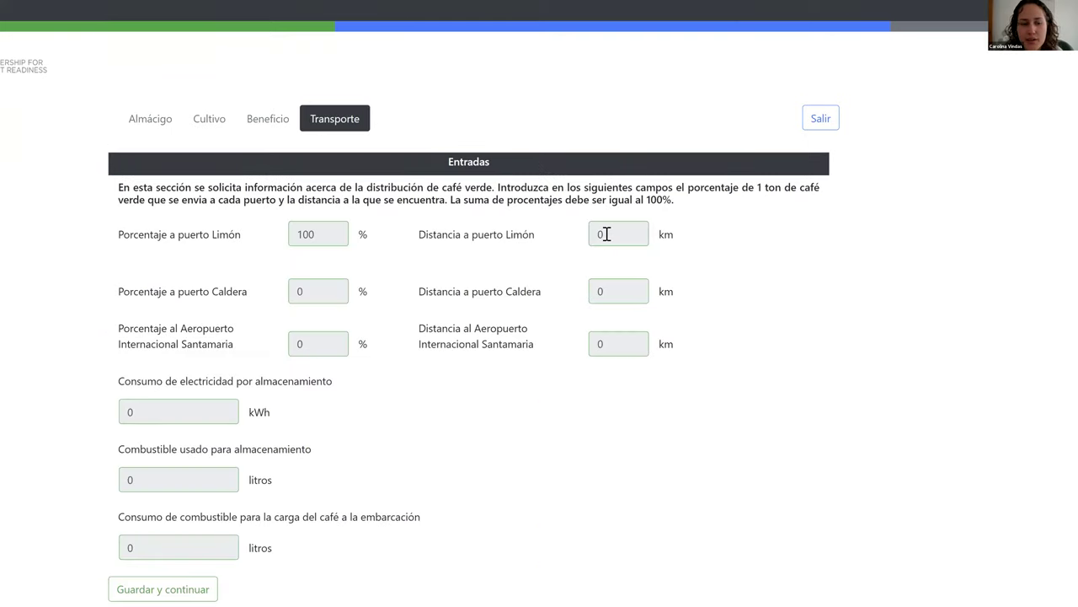
click(606, 234)
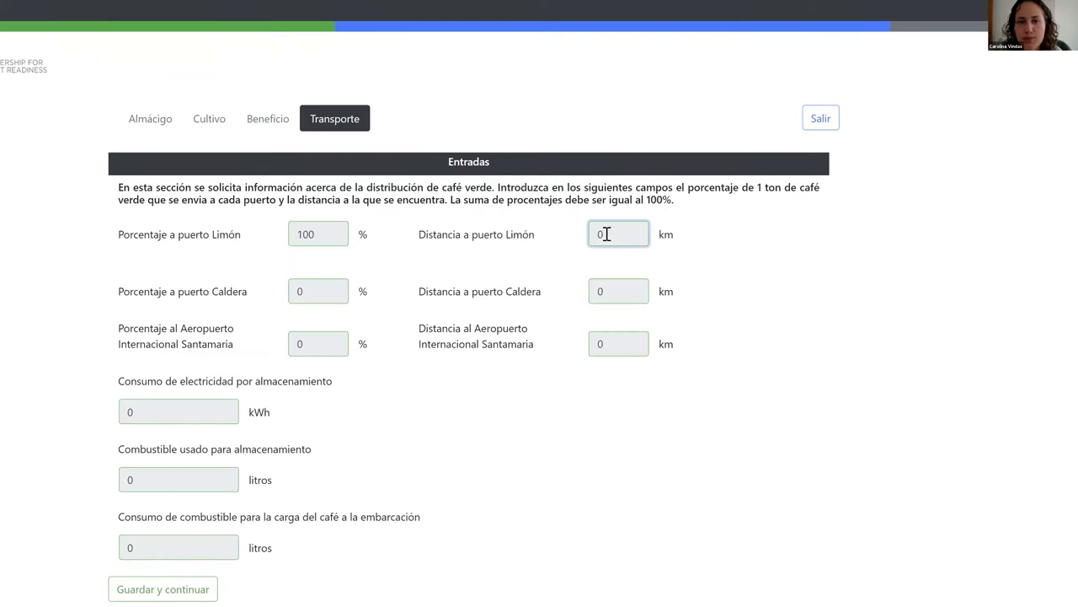
Examine the Transporte section's port and airport percentages, distances, and the storage electricity and fuel fields.
click(498, 257)
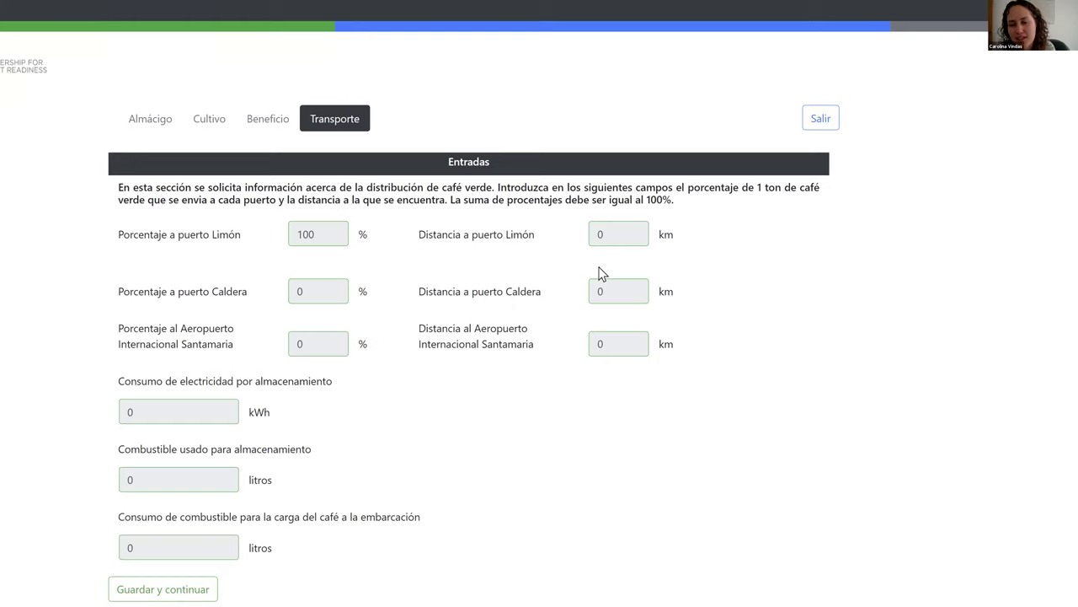
click(630, 238)
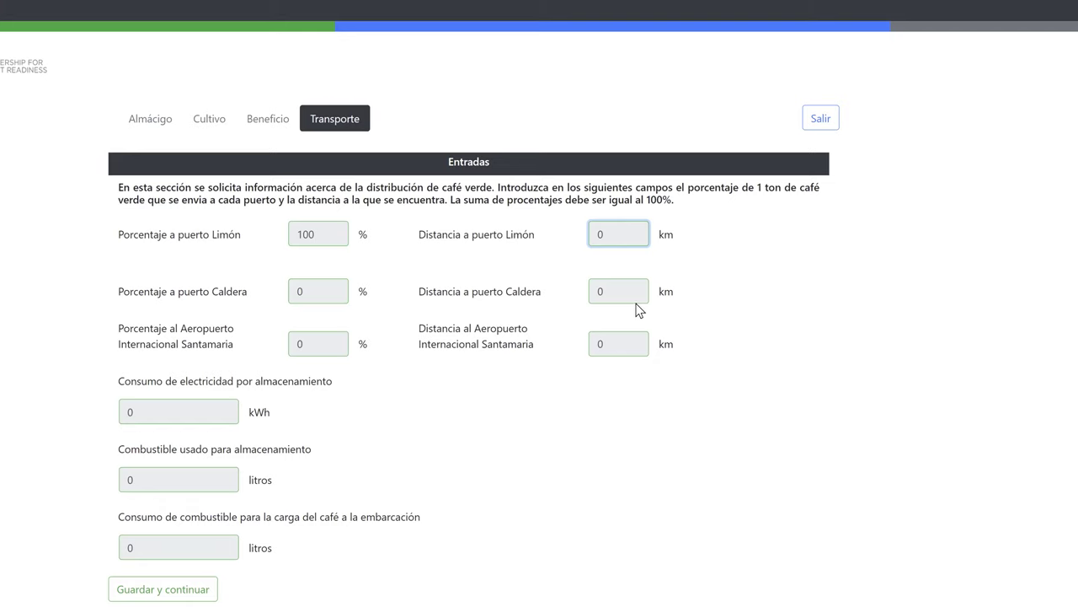
scroll(638, 309, down, 3)
scroll(638, 305, up, 3)
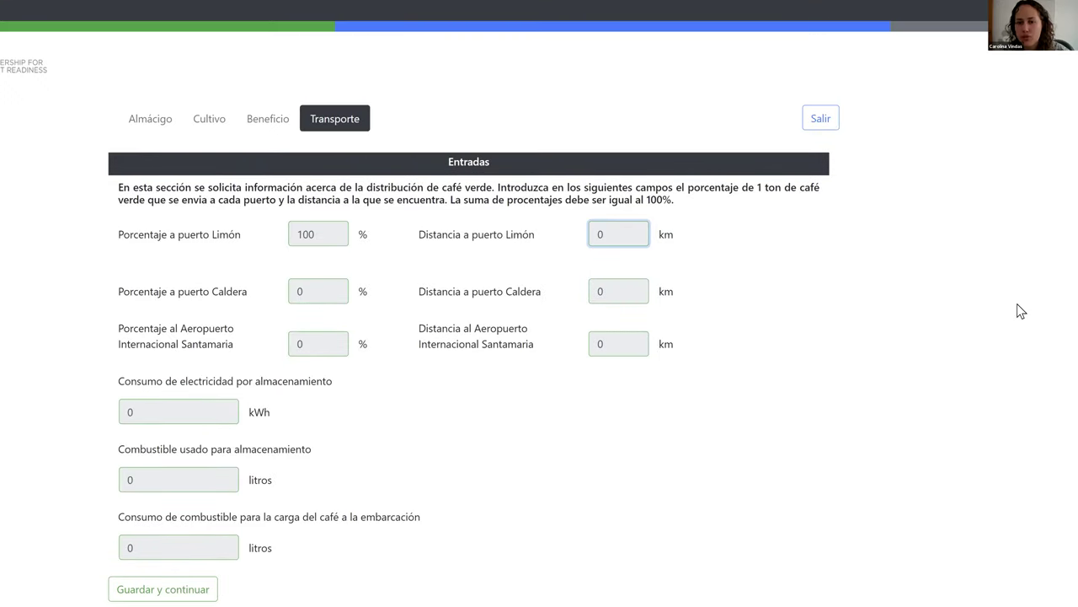
click(749, 275)
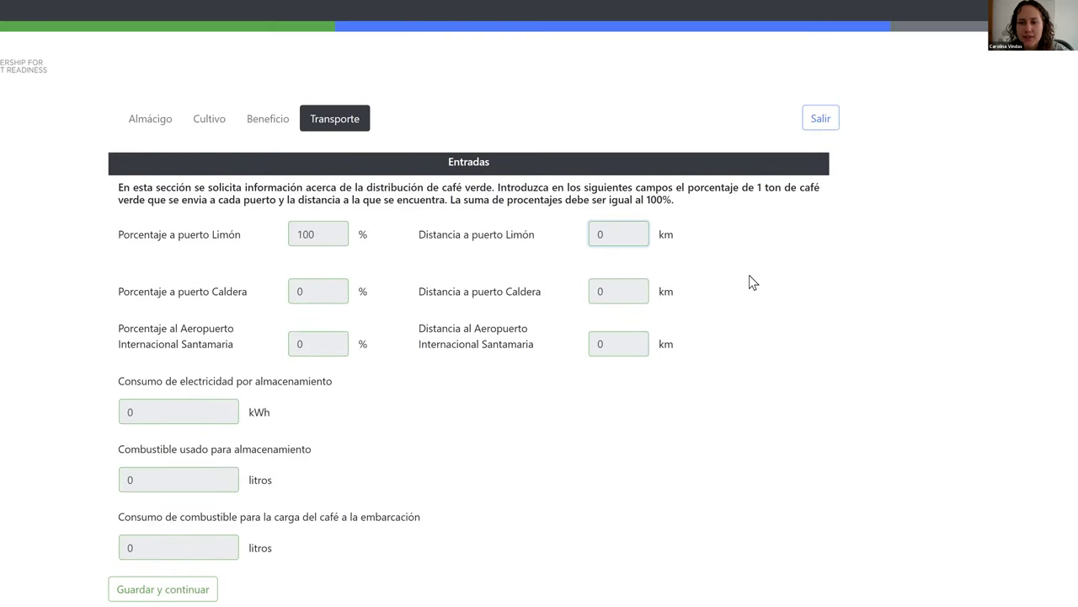
scroll(749, 274, down, 1)
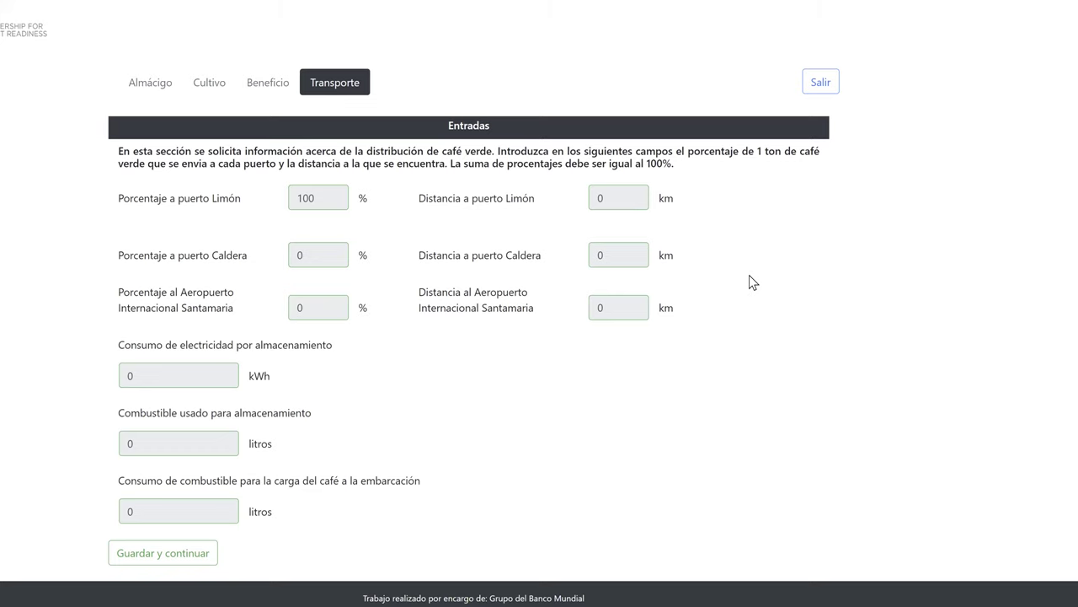
scroll(749, 275, down, 1)
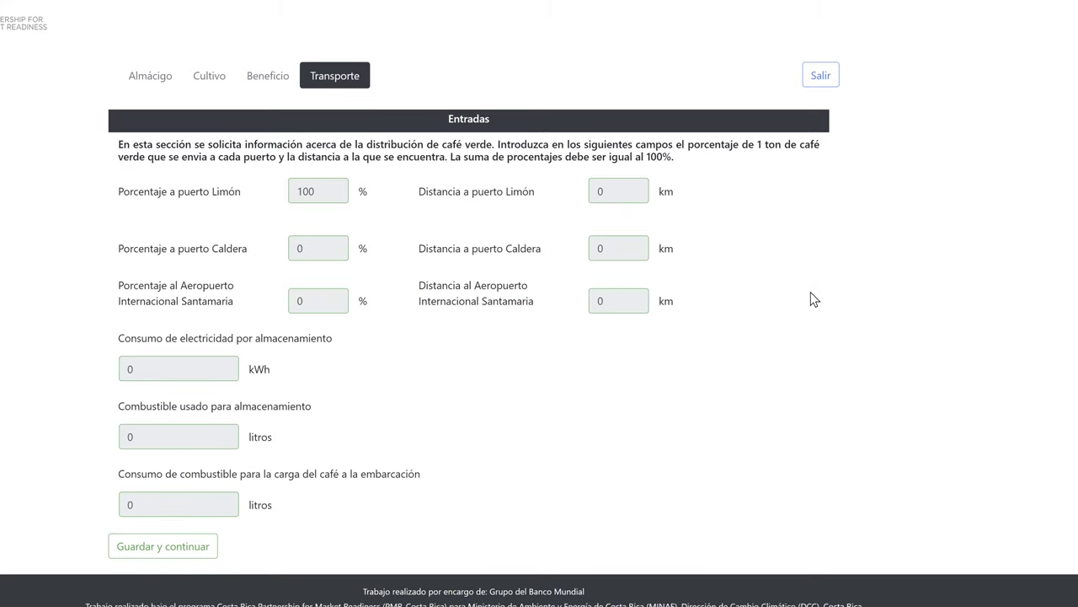
scroll(814, 300, up, 1)
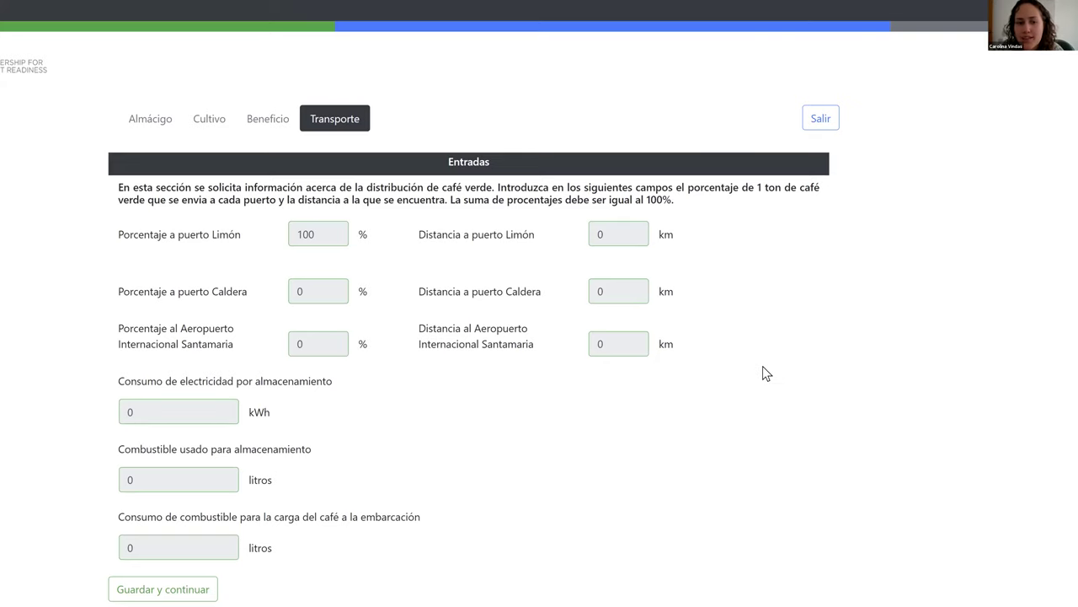
scroll(634, 458, down, 2)
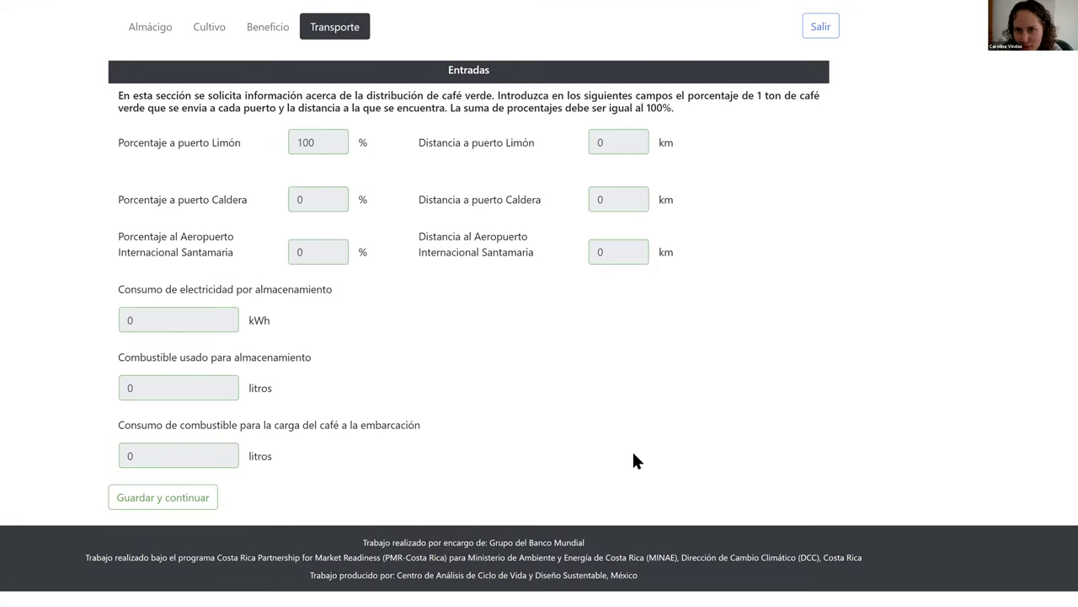
scroll(462, 384, up, 1)
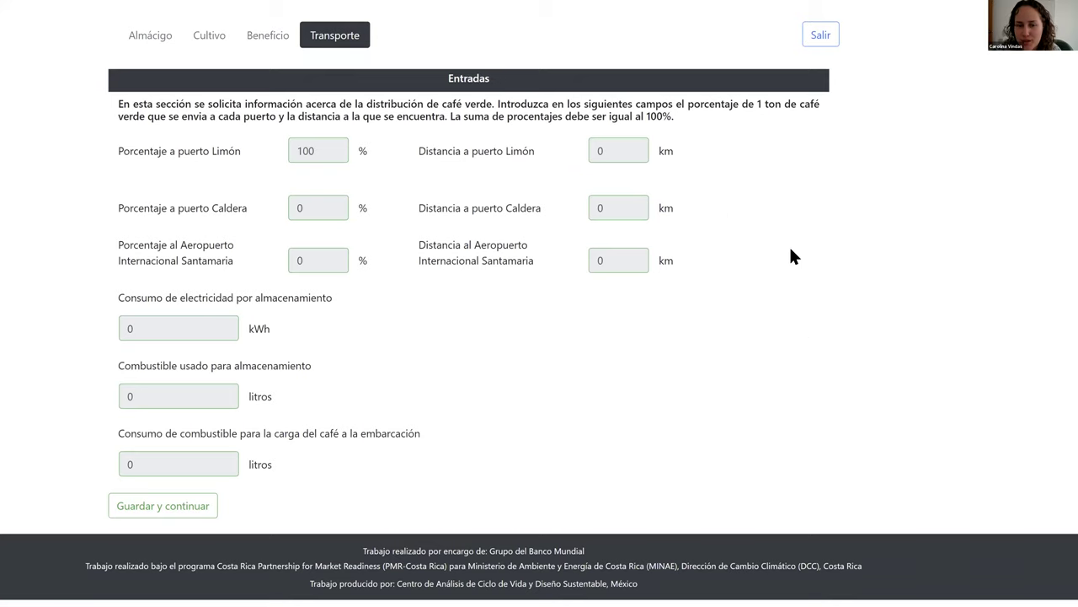
scroll(500, 414, up, 2)
scroll(134, 417, down, 4)
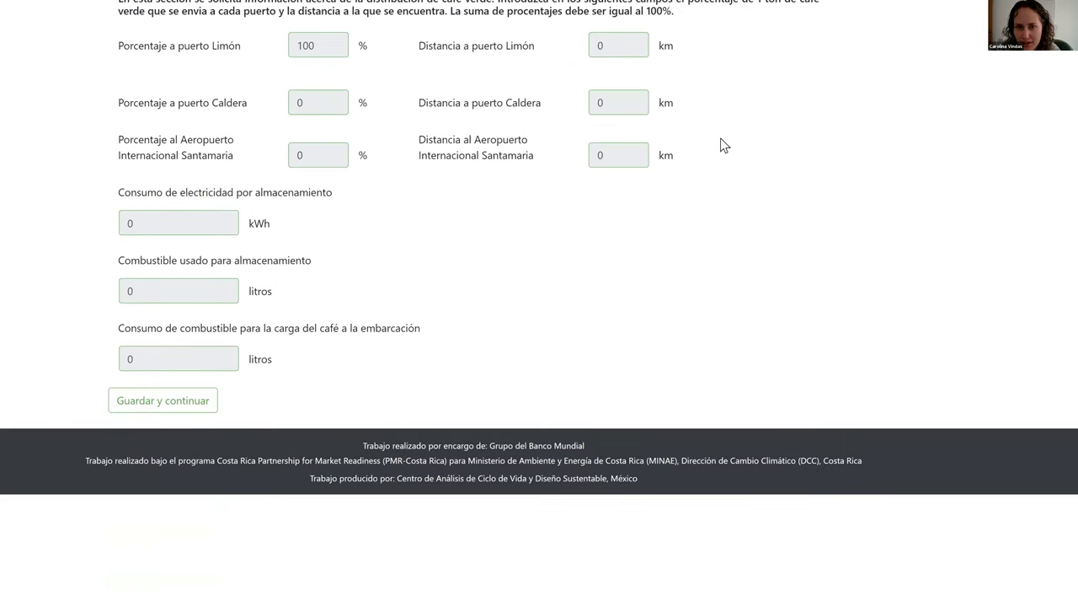
scroll(643, 87, up, 4)
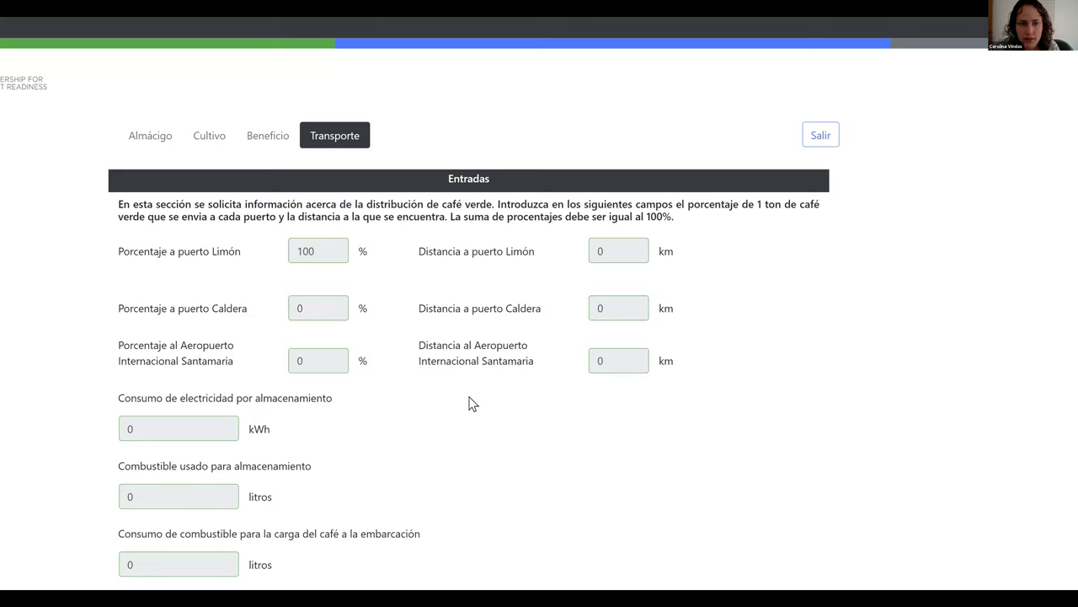
scroll(470, 403, down, 1)
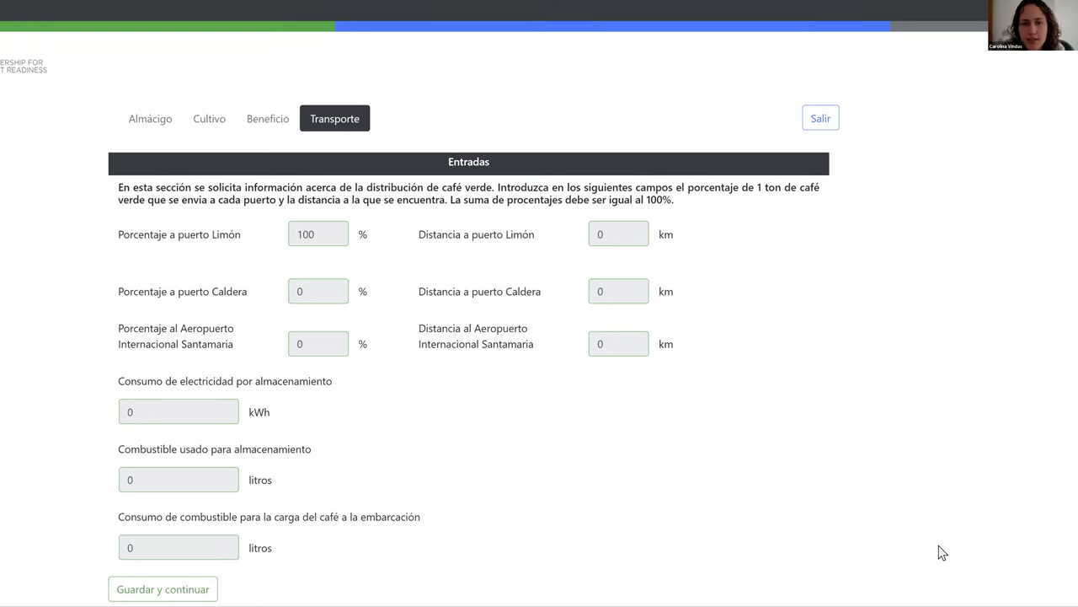
Switch to the Respuestas workbook in Excel and review the questionnaire captures on the CHAS Almácigo sheet.
key(alt+Tab)
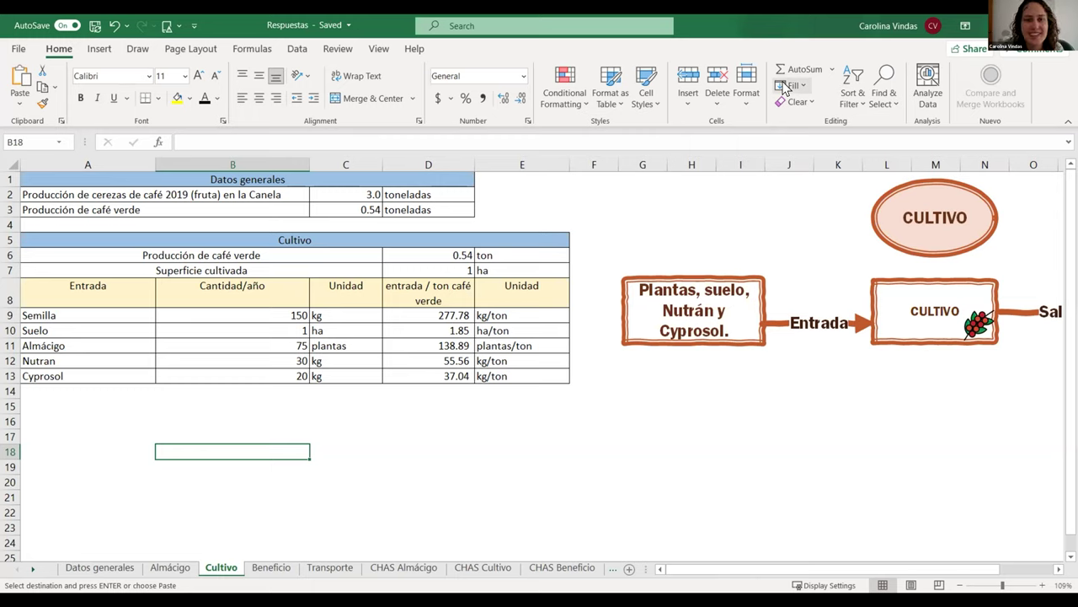
click(441, 419)
click(389, 479)
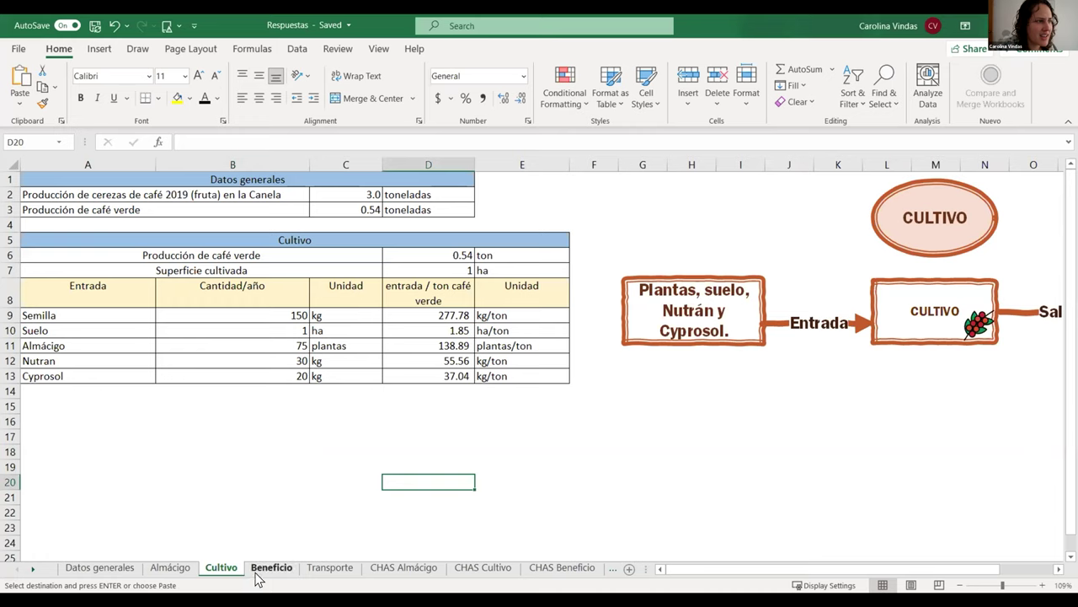
click(241, 522)
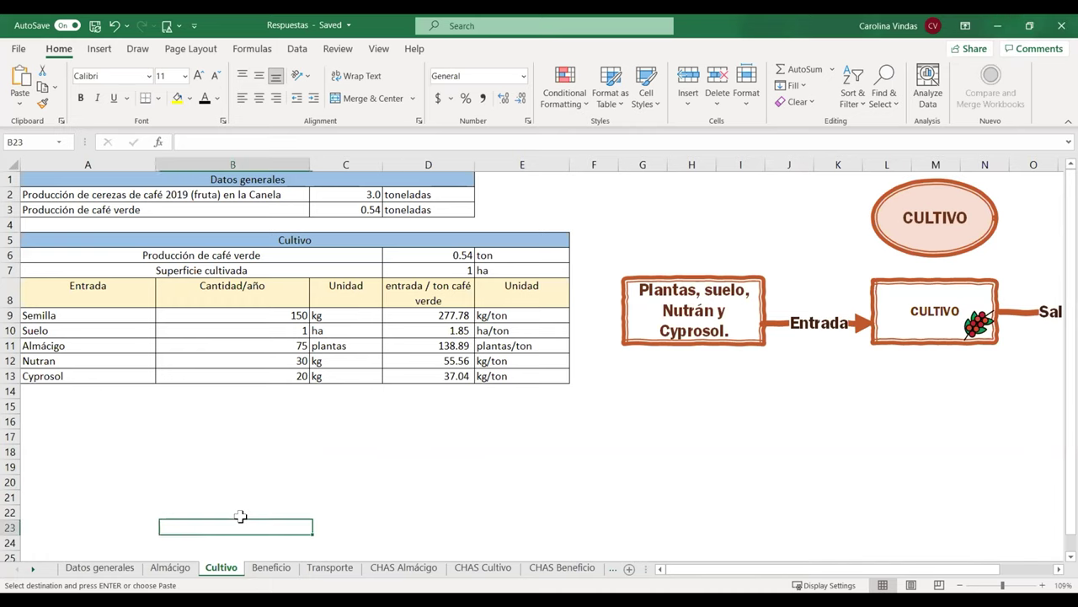
click(271, 567)
click(399, 569)
scroll(107, 265, up, 4)
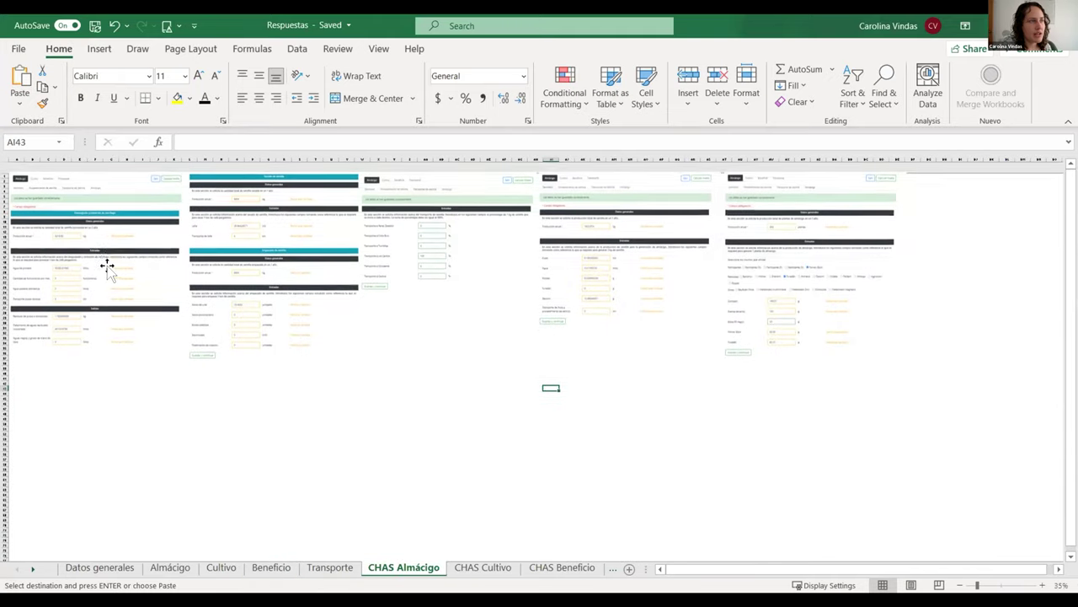
scroll(106, 265, up, 5)
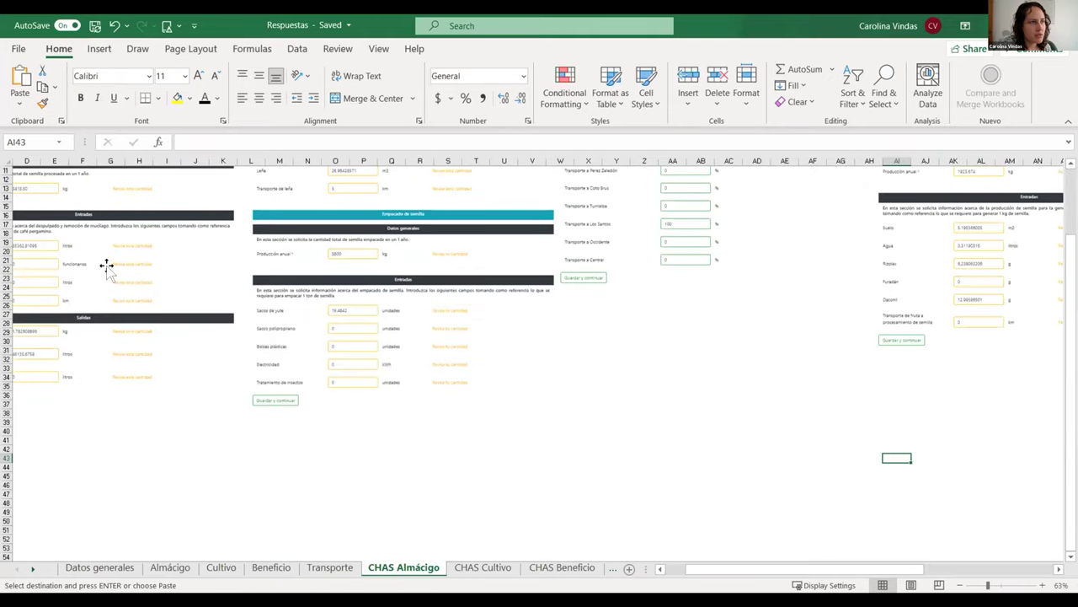
scroll(559, 380, right, 15)
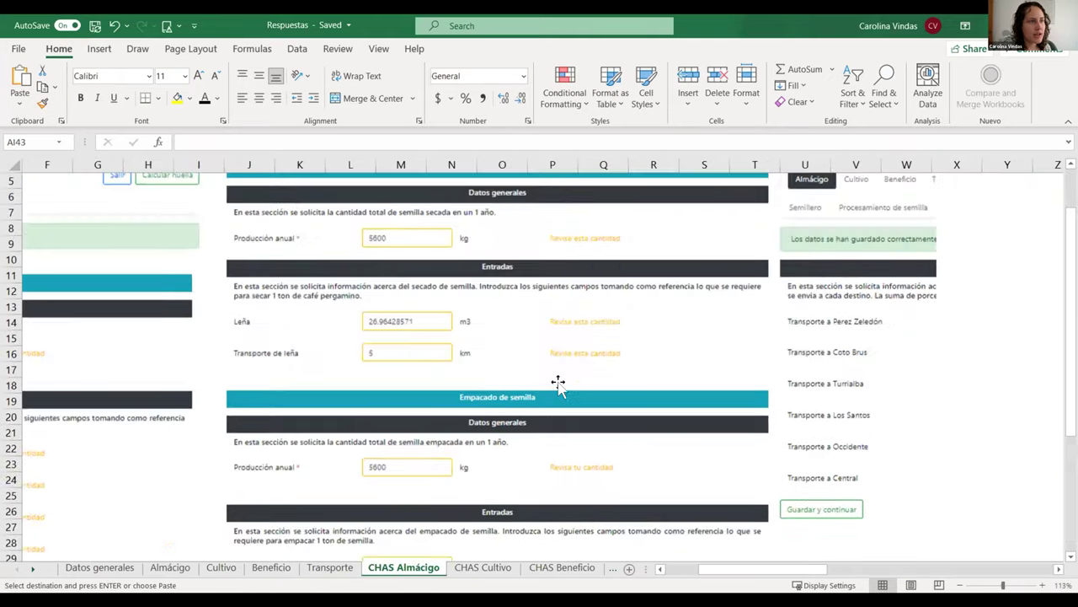
scroll(559, 380, up, 2)
Open the Resultado sheet and look over its environmental impact chart and impact category table.
click(33, 572)
click(34, 571)
click(34, 571)
click(537, 567)
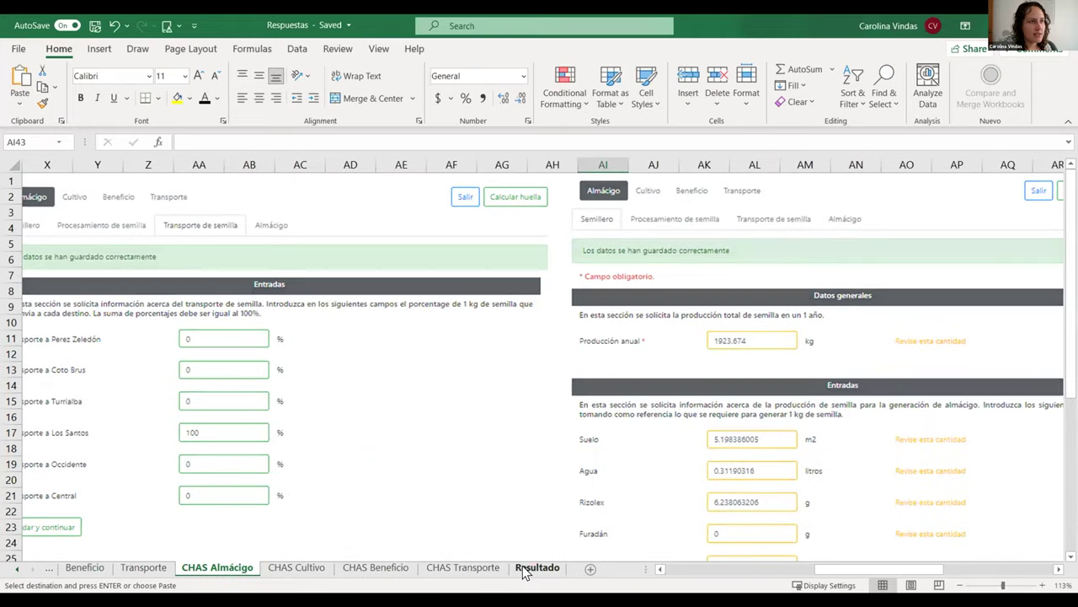
scroll(299, 462, down, 3)
scroll(301, 460, down, 4)
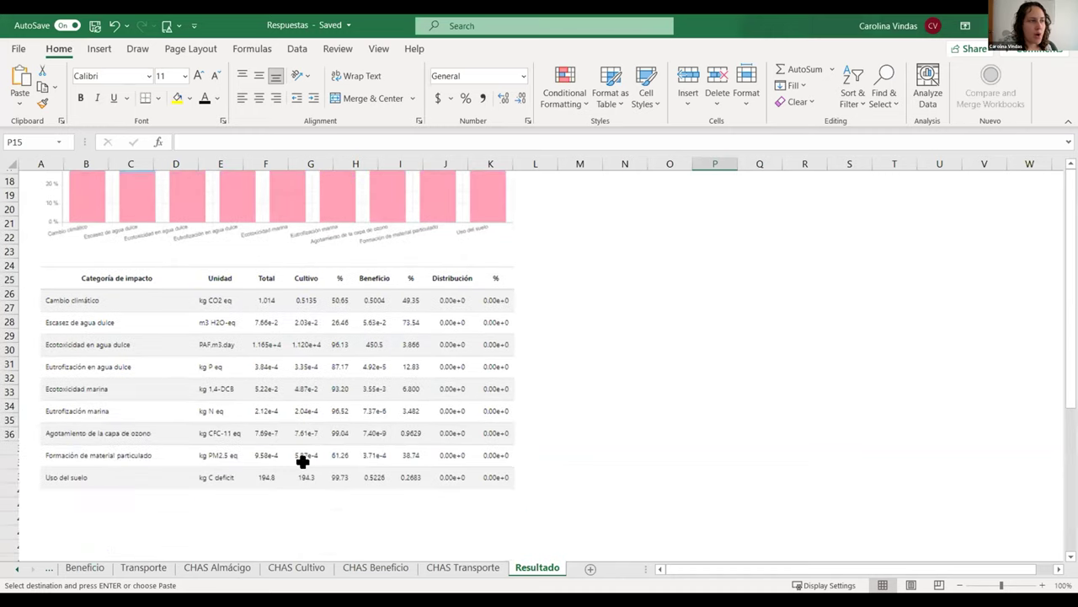
scroll(576, 417, up, 8)
click(578, 426)
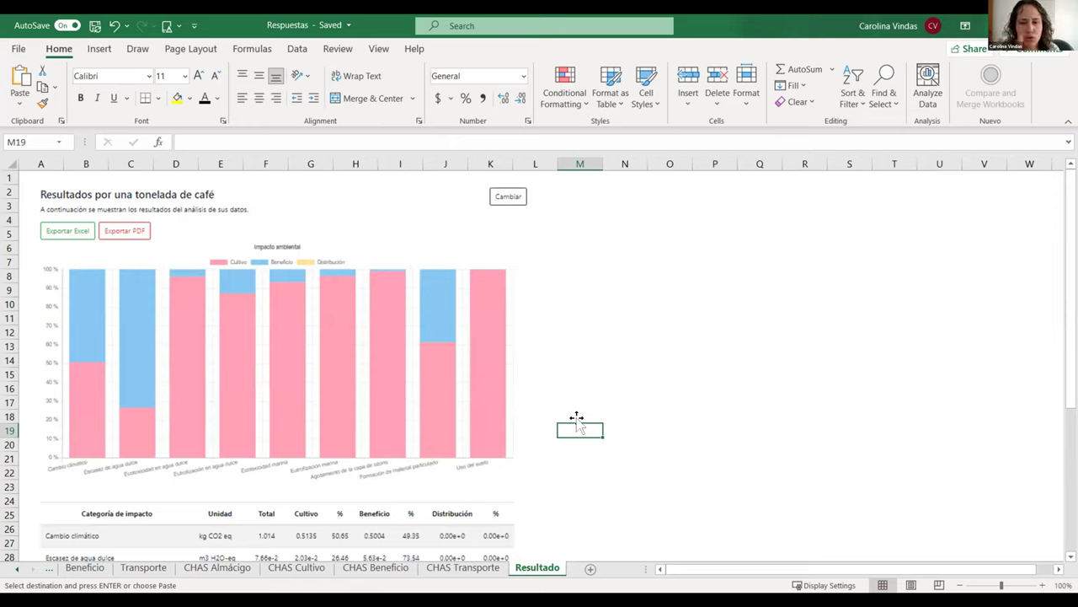
click(351, 443)
click(582, 431)
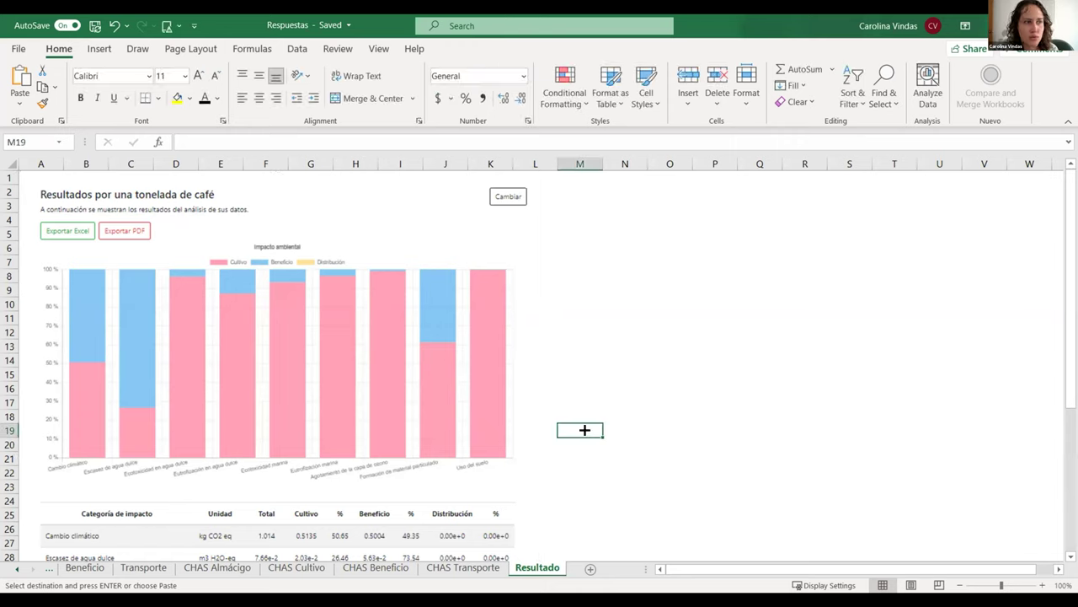
click(601, 504)
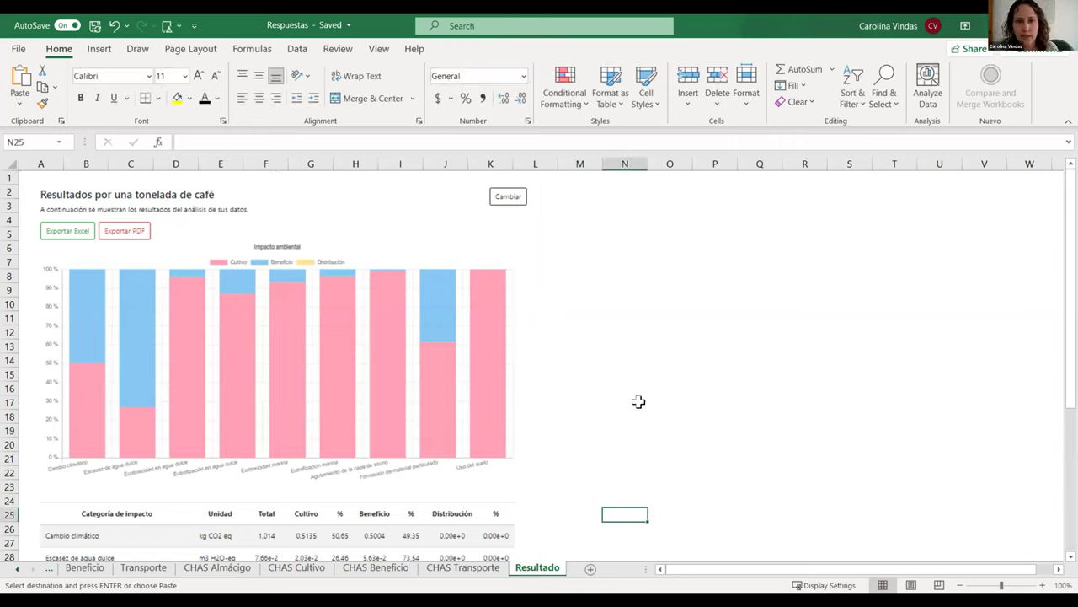
click(655, 315)
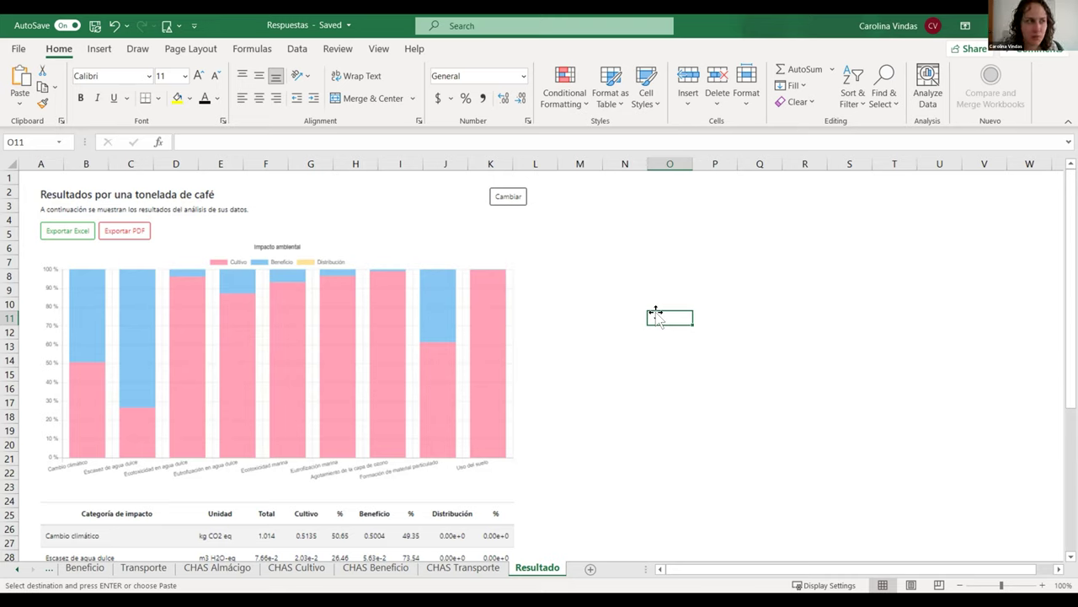
click(560, 358)
click(680, 462)
click(761, 401)
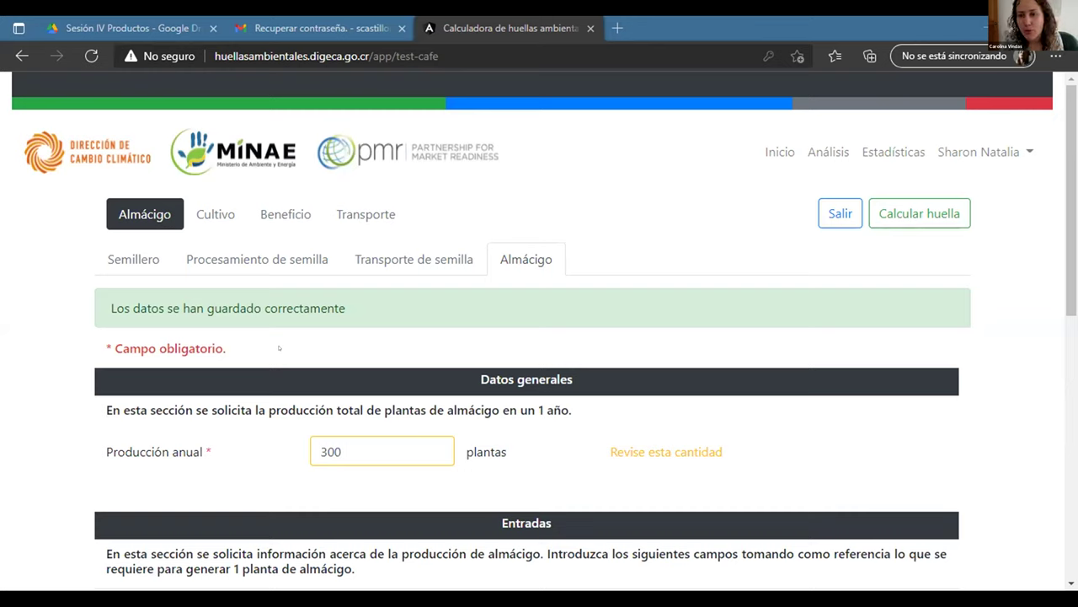
Switch to the footprint calculator in the browser, submit the completed questionnaire for footprint calculation, and go to the Análisis area.
click(899, 213)
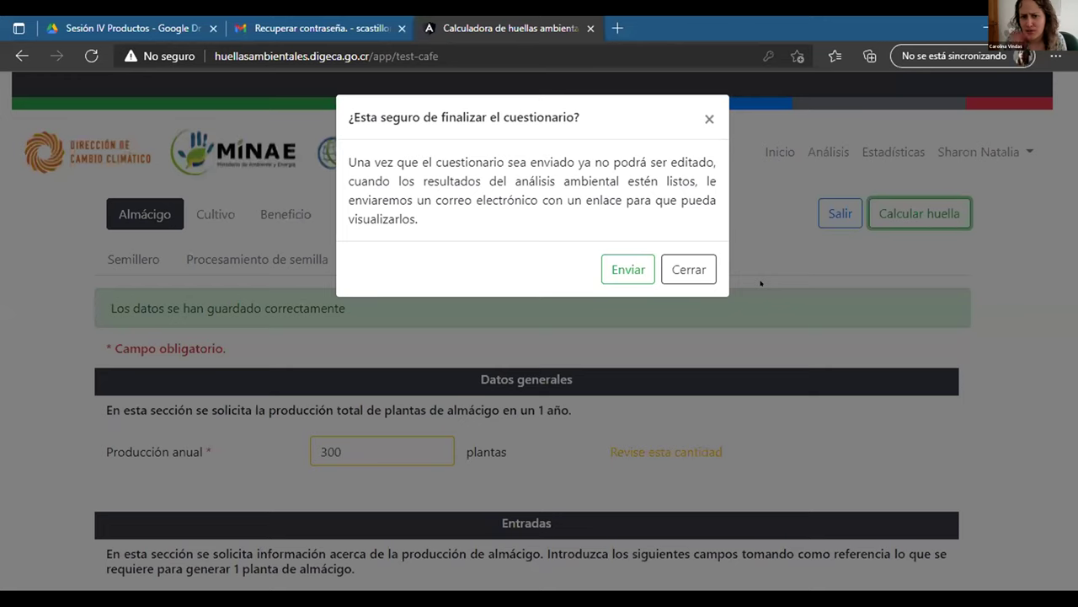
click(612, 264)
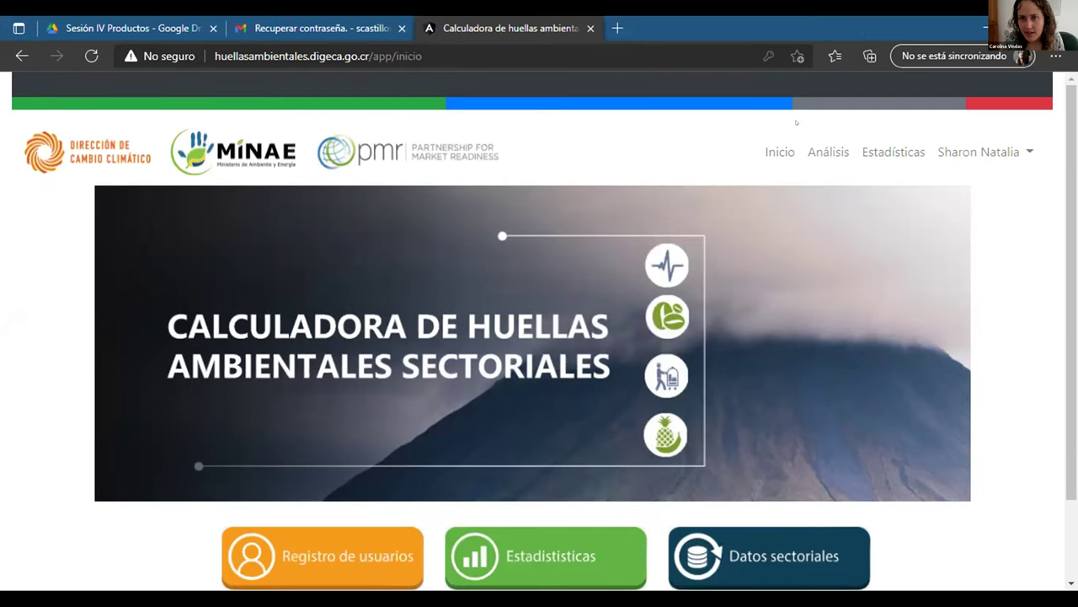
click(813, 147)
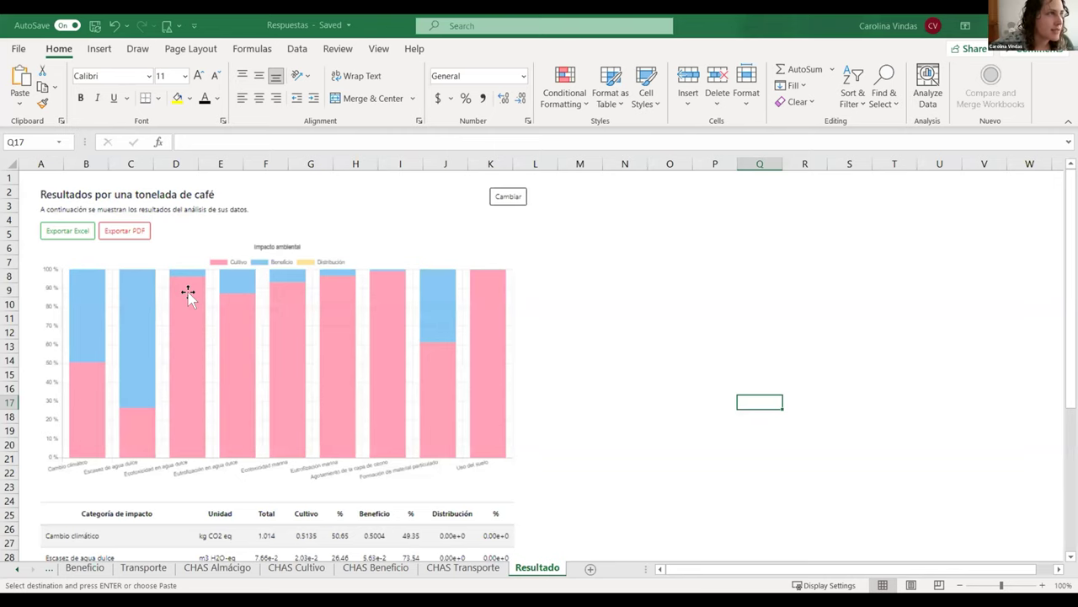
Back in the Respuestas workbook, enlarge the Resultado sheet and examine the impact chart by stage and the table of impact categories.
click(187, 292)
ctrl+scroll(187, 292, up, 4)
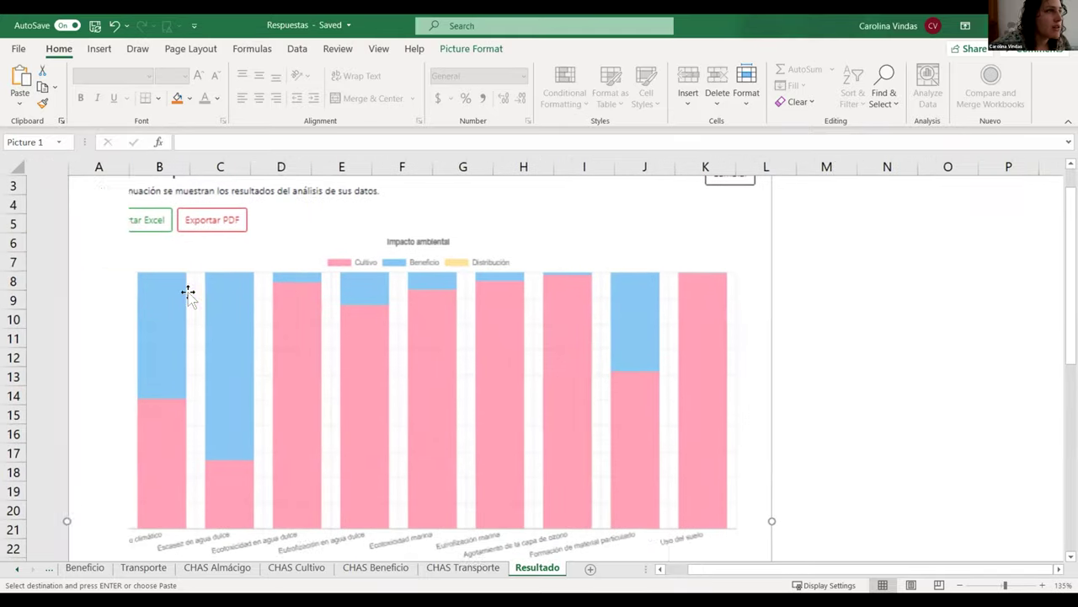
scroll(325, 413, down, 1)
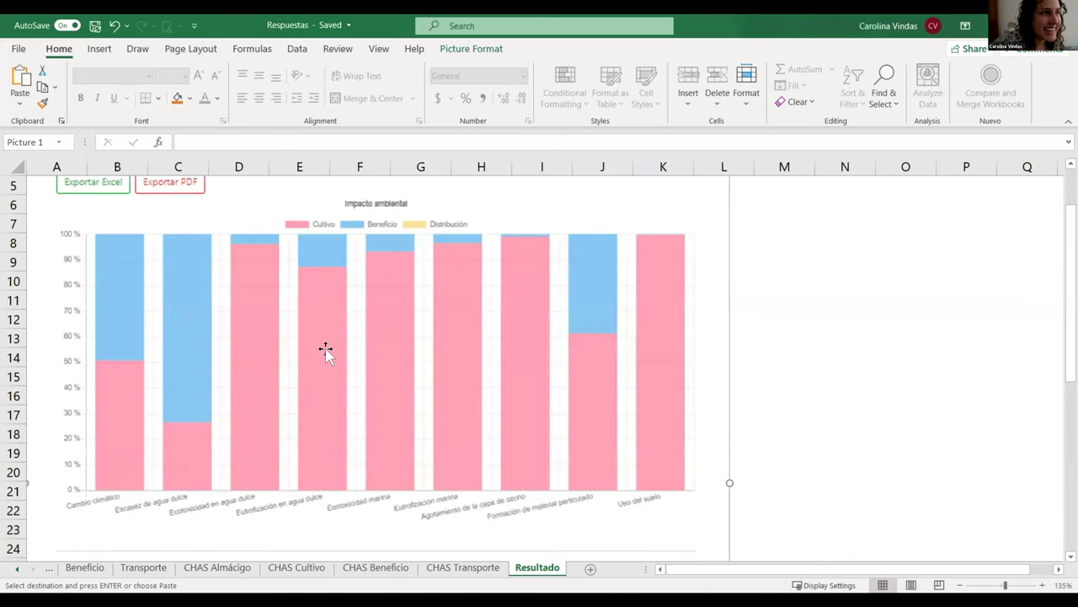
scroll(325, 351, up, 1)
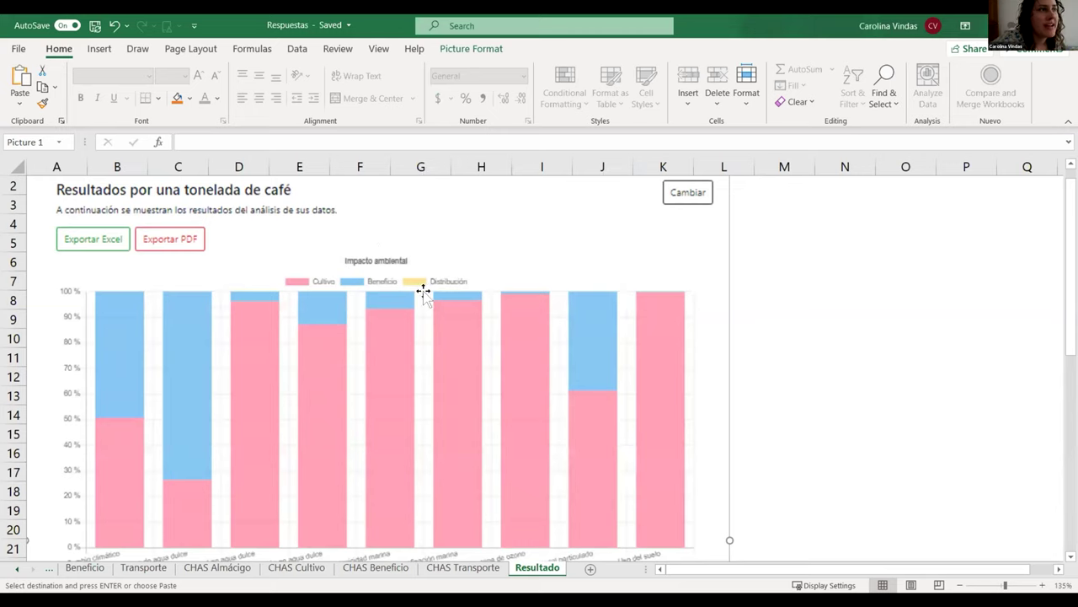
scroll(357, 418, down, 1)
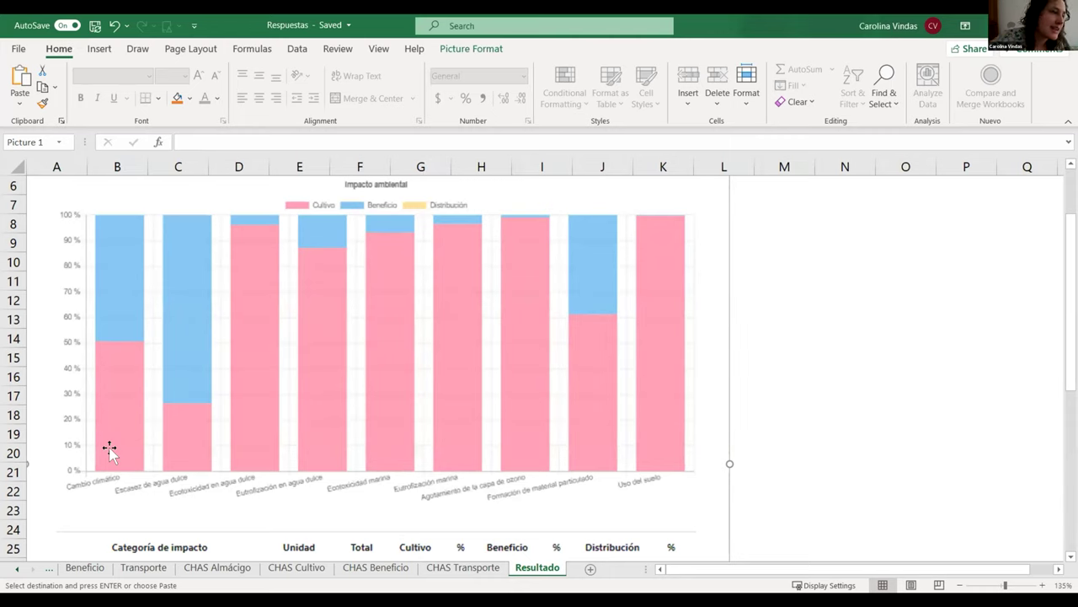
scroll(109, 449, down, 4)
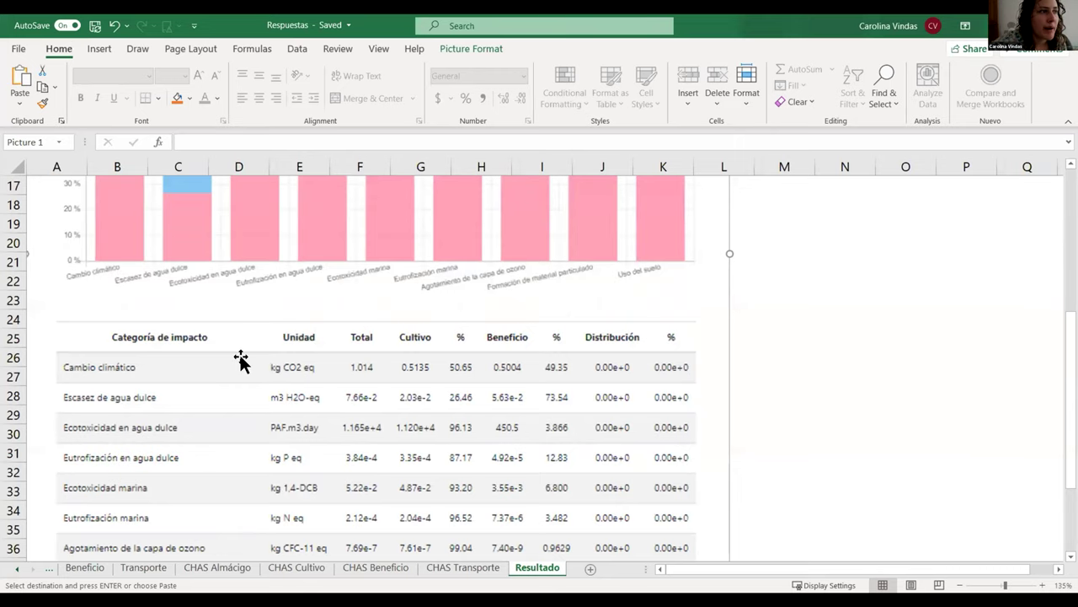
scroll(350, 376, up, 5)
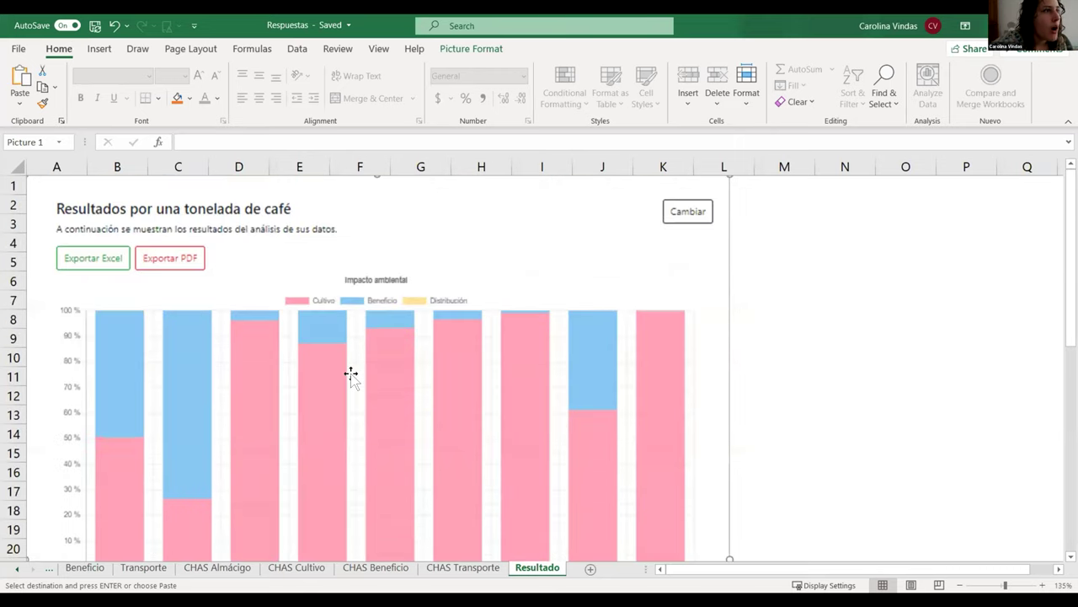
scroll(351, 376, down, 10)
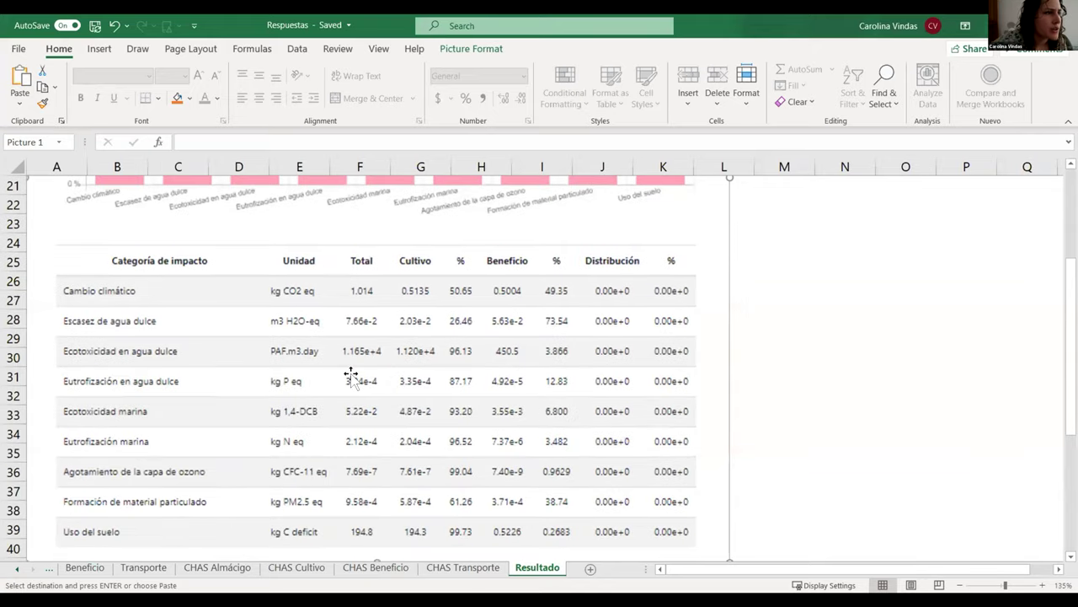
Compare the Impacto ambiental chart on the Resultado sheet with the Cultivo, Beneficio and Distribución columns of the impact category table.
scroll(350, 376, up, 10)
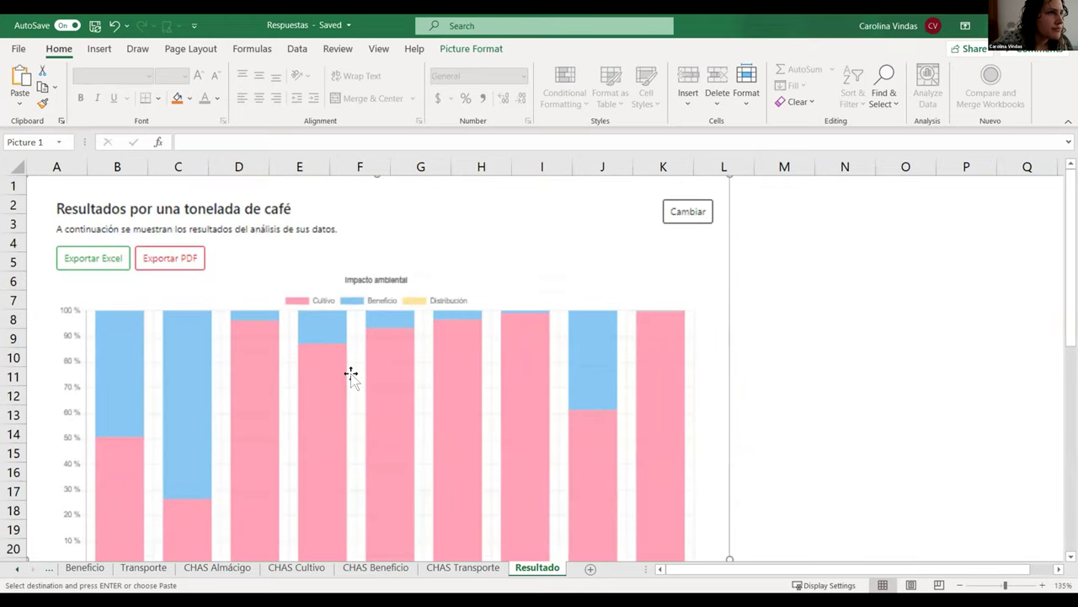
scroll(350, 375, down, 5)
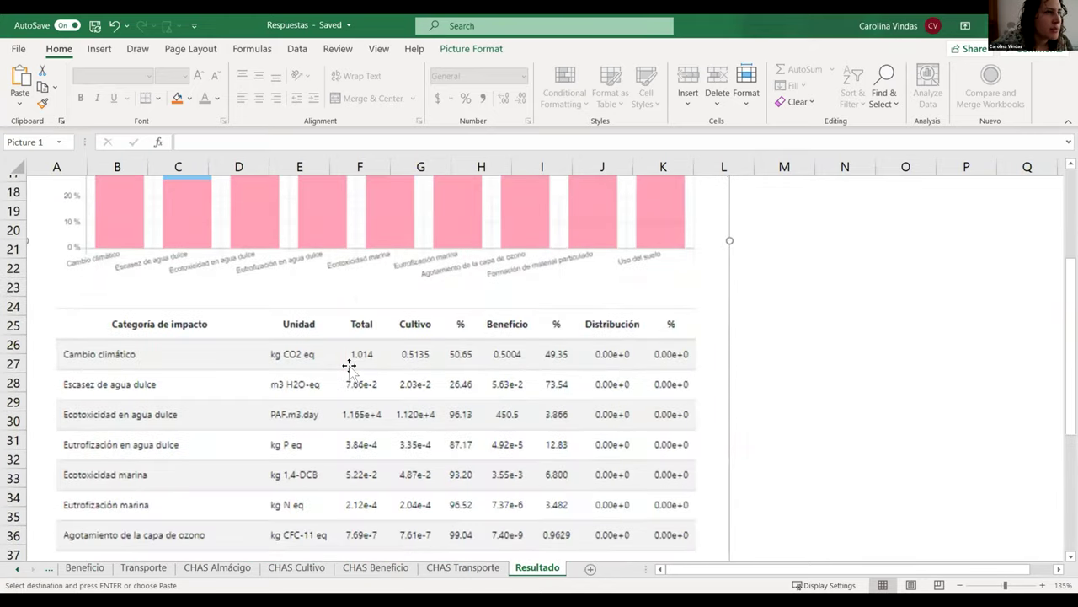
scroll(306, 357, up, 2)
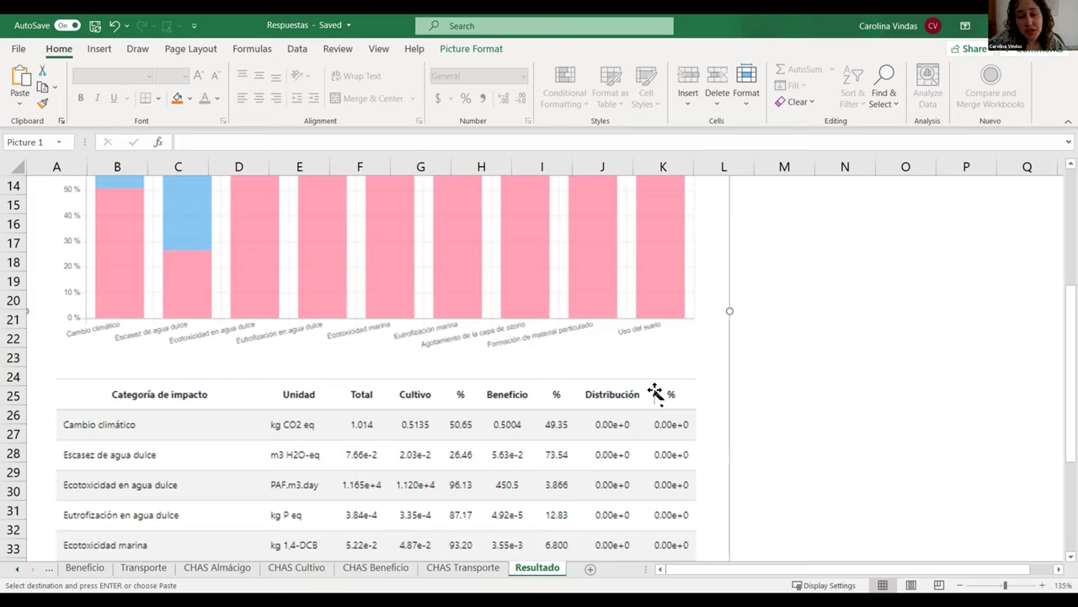
scroll(569, 485, down, 4)
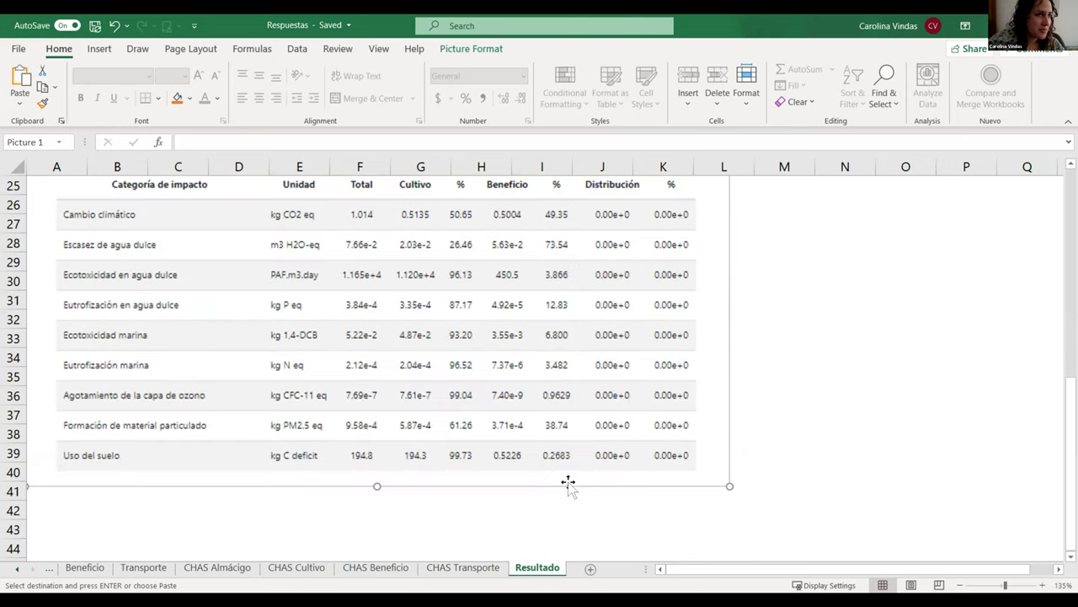
scroll(568, 484, up, 8)
scroll(569, 485, down, 3)
scroll(568, 485, up, 3)
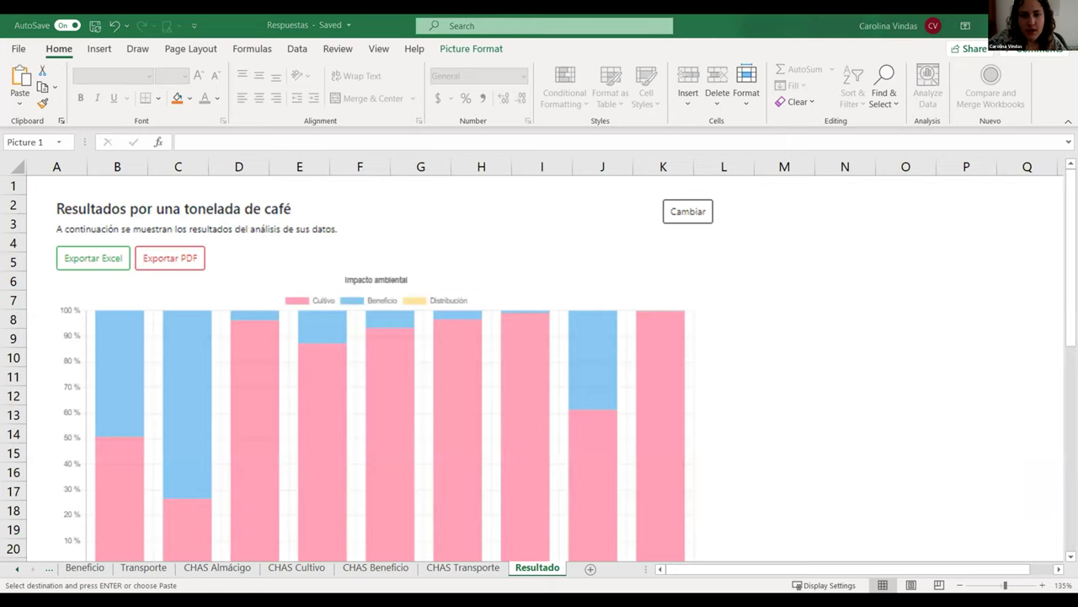
key(Right)
key(Right)
key(Right)
key(Right)
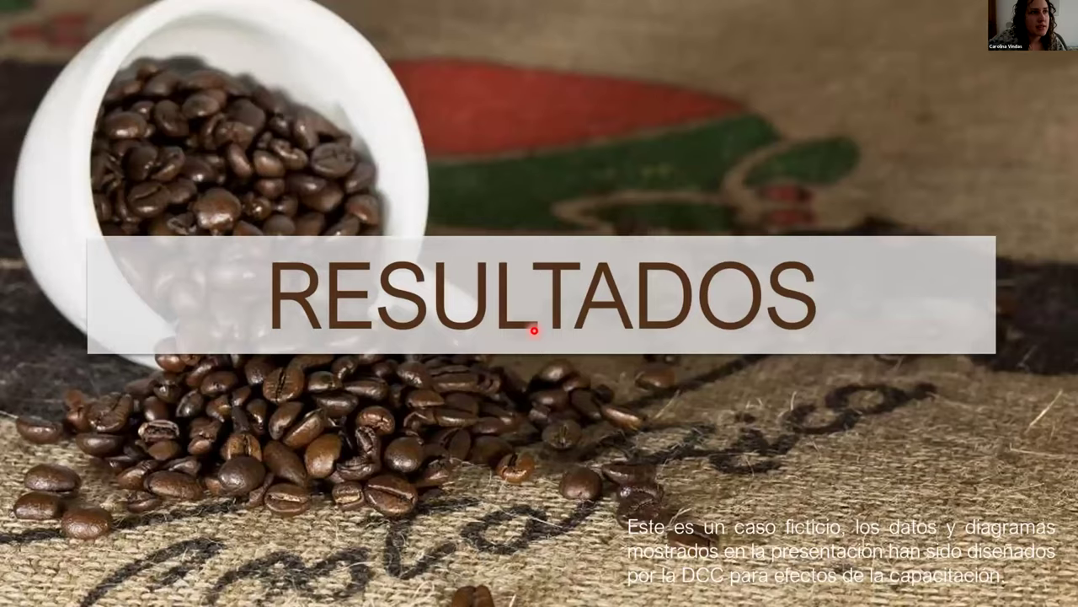
key(Right)
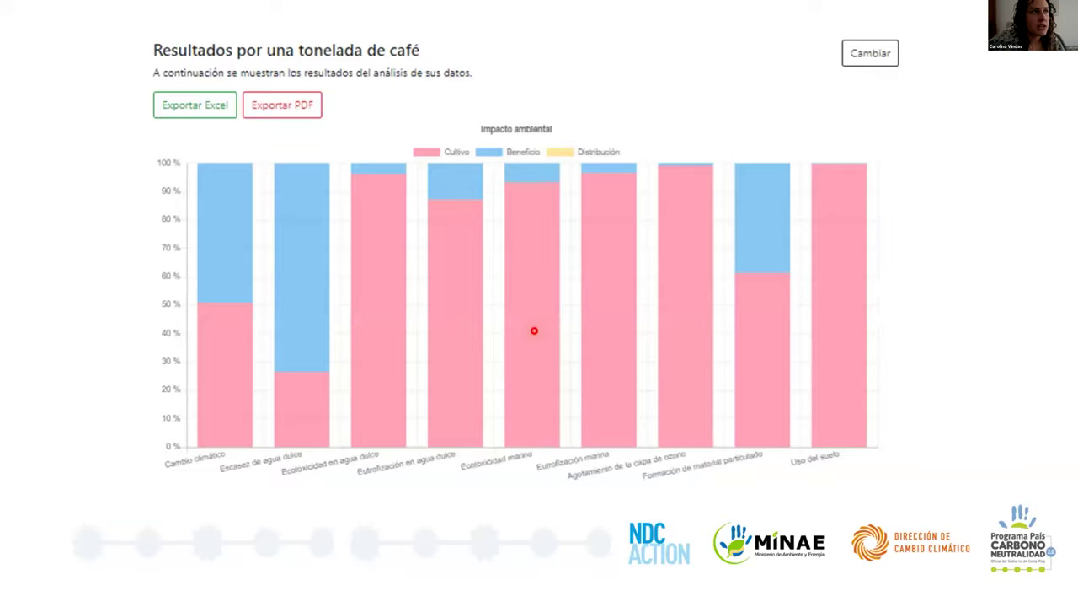
key(Right)
key(Right)
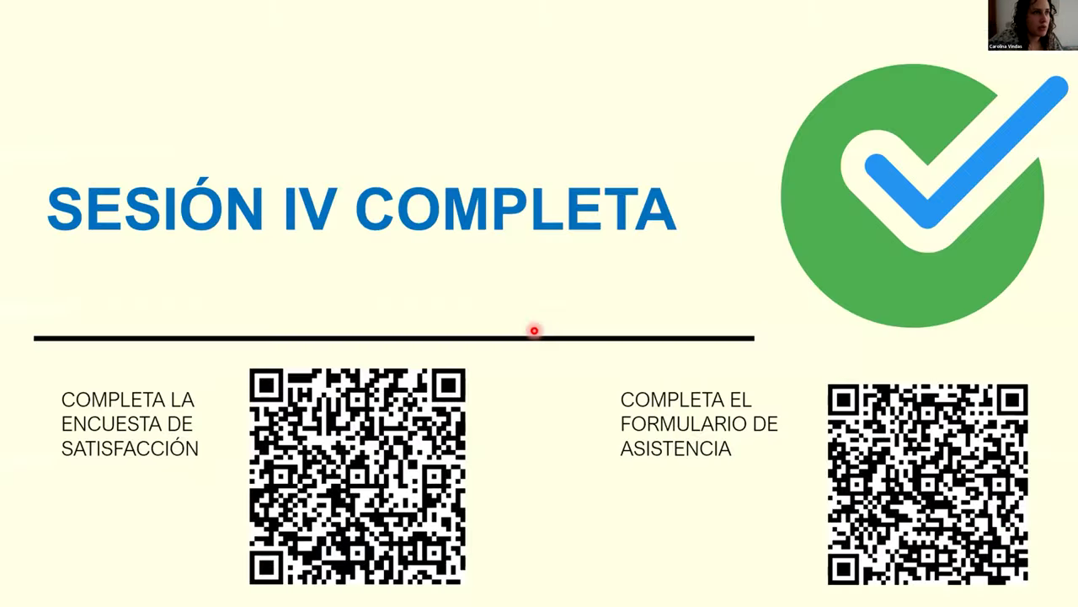